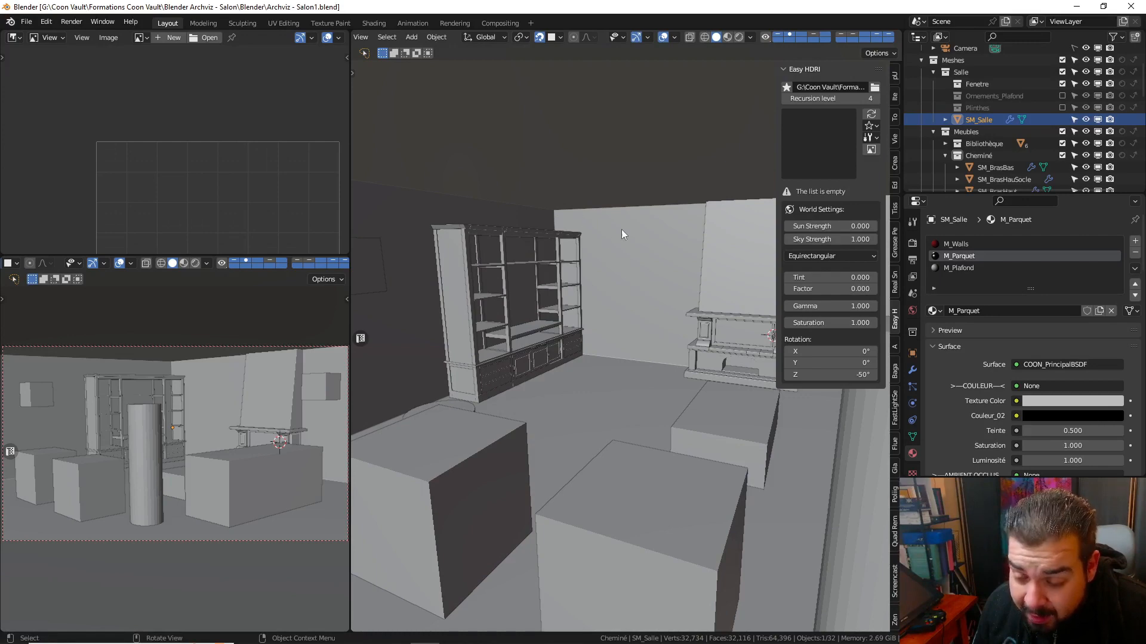
# - Put the SM_Salle room mesh into Edit Mode with edge selection
pyautogui.scroll(4, 576, 287)
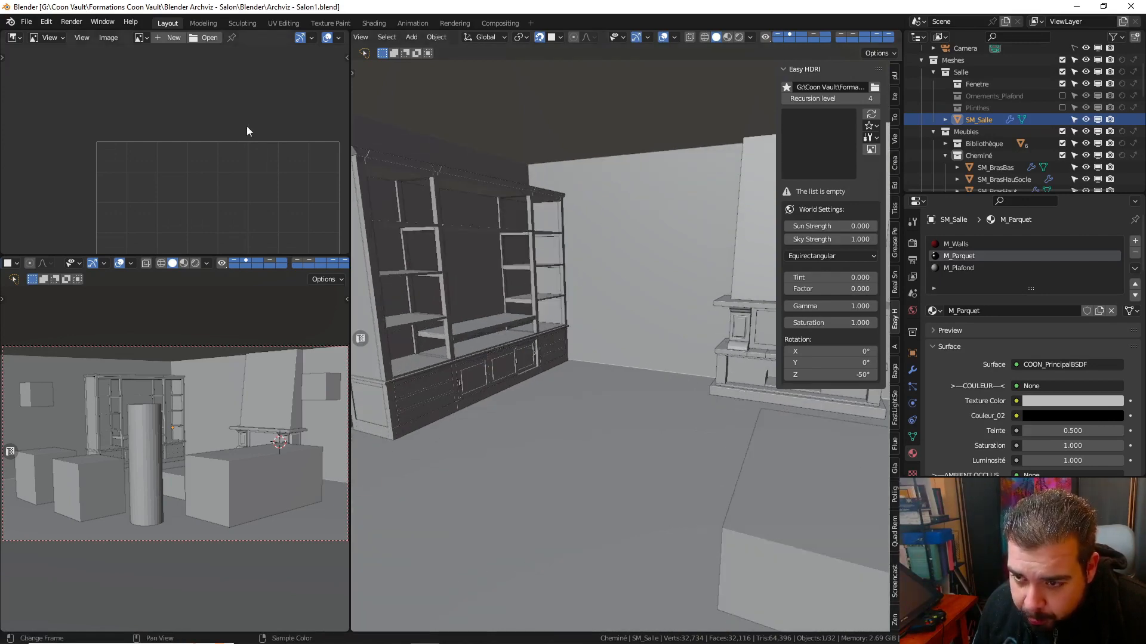
pyautogui.moveTo(576, 191); pyautogui.dragTo(592, 273, button='middle')
pyautogui.hotkey('ctrl', 'Tab')
pyautogui.click(749, 320)
pyautogui.hotkey('ctrl', 'Tab')
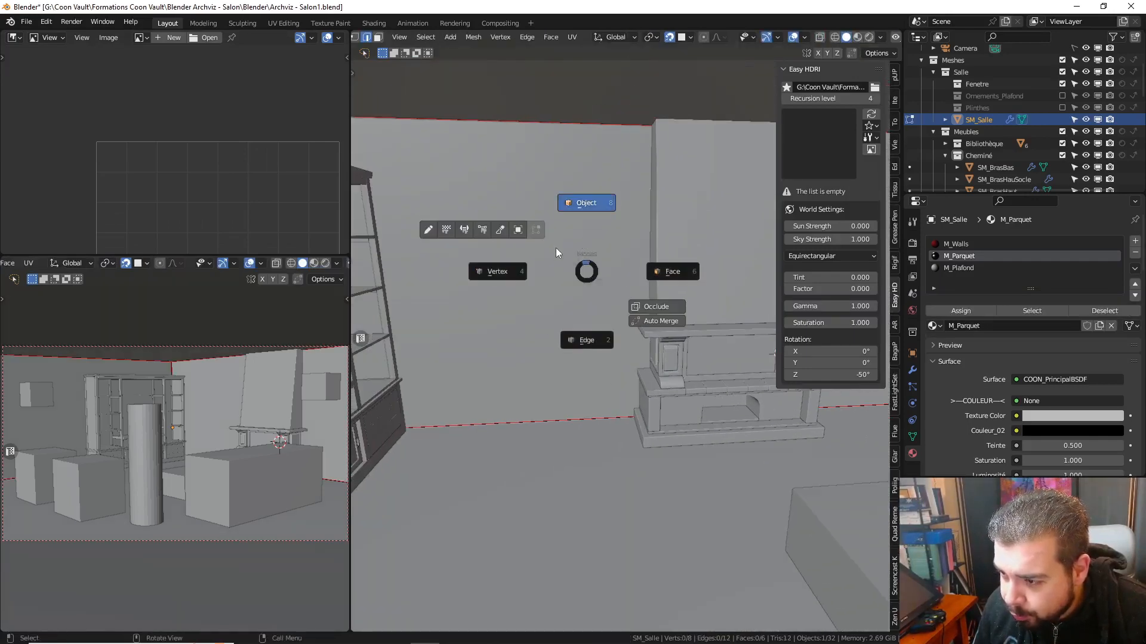
pyautogui.click(549, 249)
pyautogui.hotkey('ctrl', 'Tab')
pyautogui.click(591, 258)
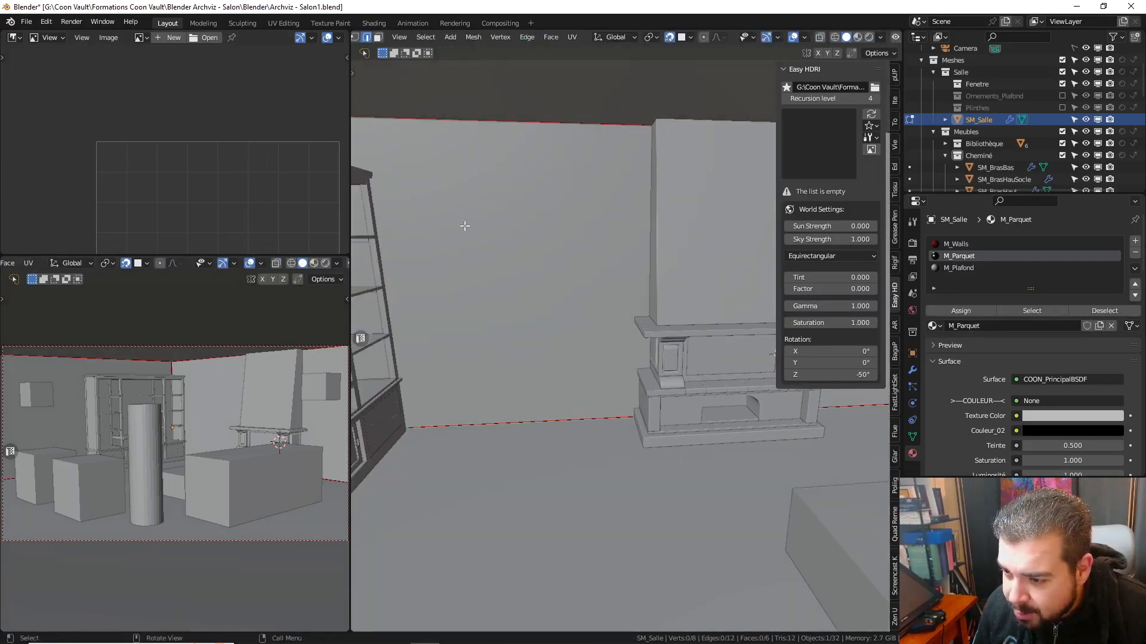
# - Add a vertical loop cut to the fireplace wall, slid to factor 0.82 near the bookcase
pyautogui.moveTo(406, 209); pyautogui.dragTo(557, 241, button='middle')
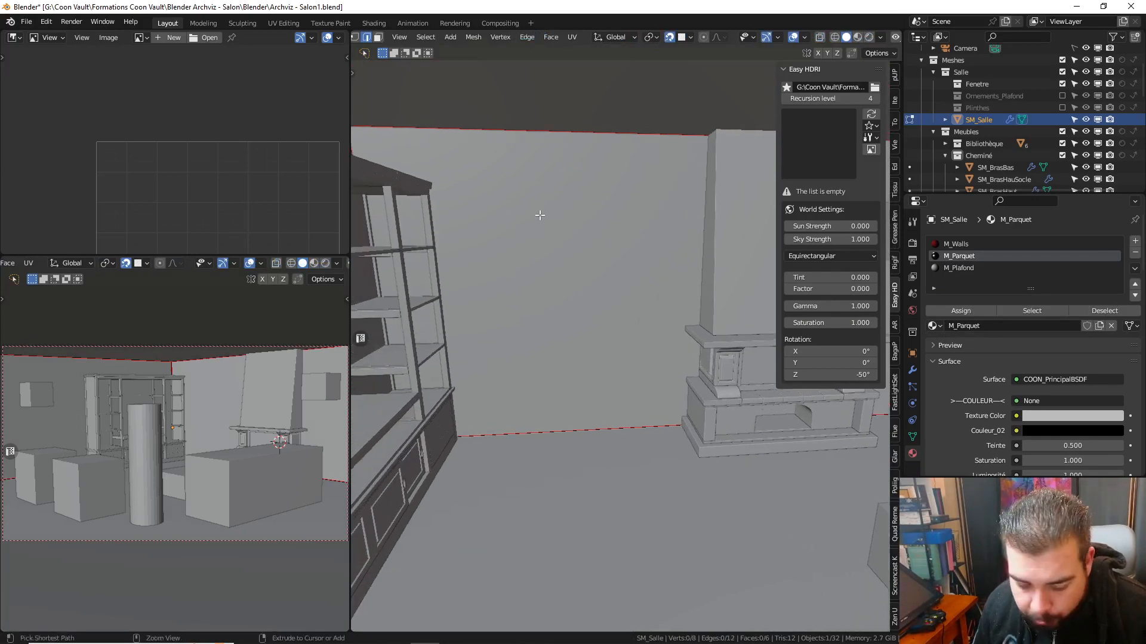
pyautogui.hotkey('ctrl', 'r')
pyautogui.click(596, 133)
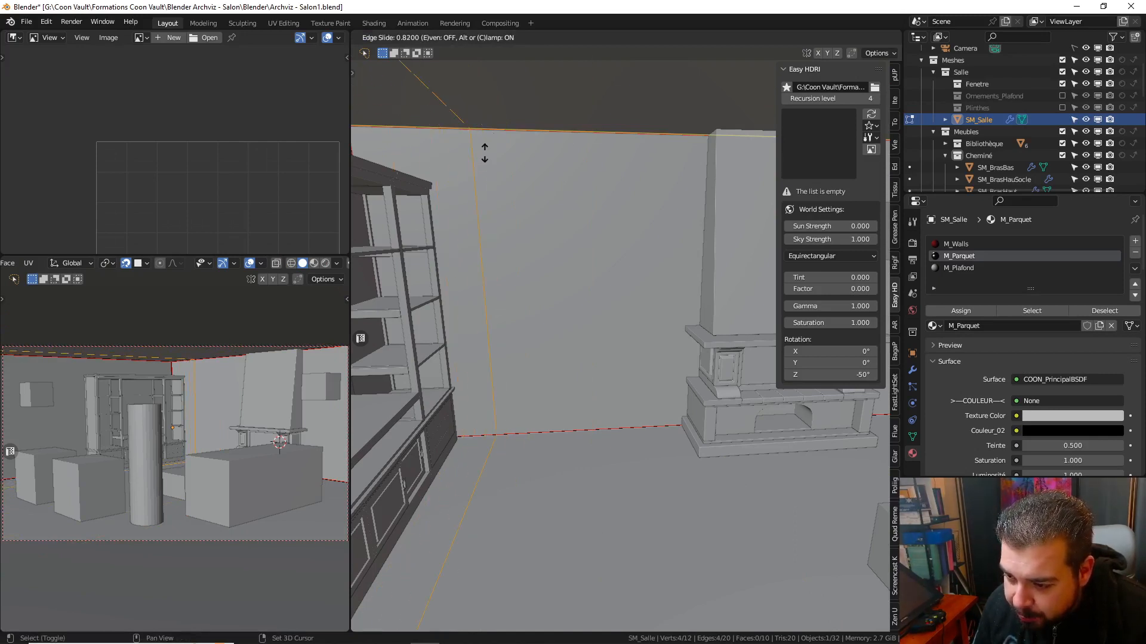
pyautogui.click(484, 151)
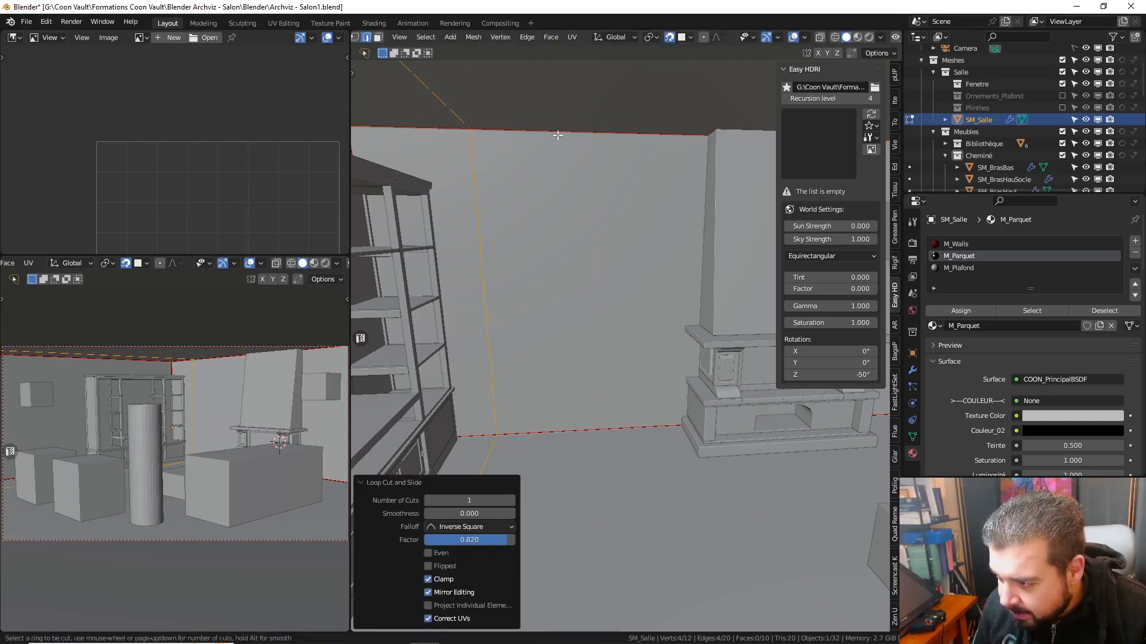
# - Add a second loop cut on the same wall and edge-slide it to factor 0.18, just beside the chimney
pyautogui.moveTo(557, 136); pyautogui.dragTo(535, 142)
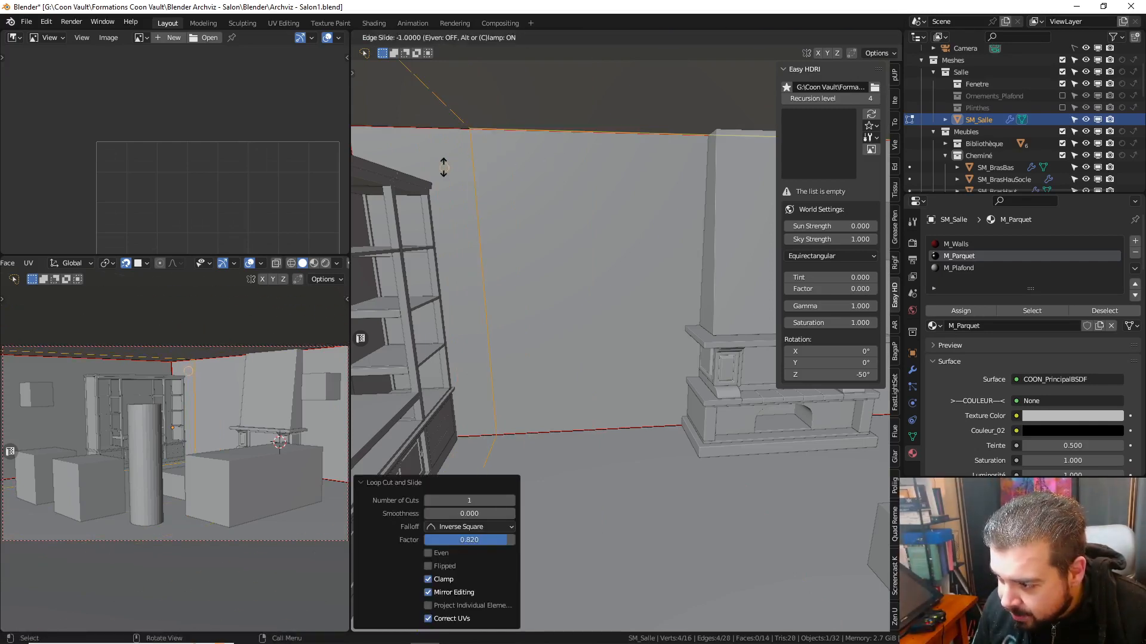
pyautogui.click(470, 168)
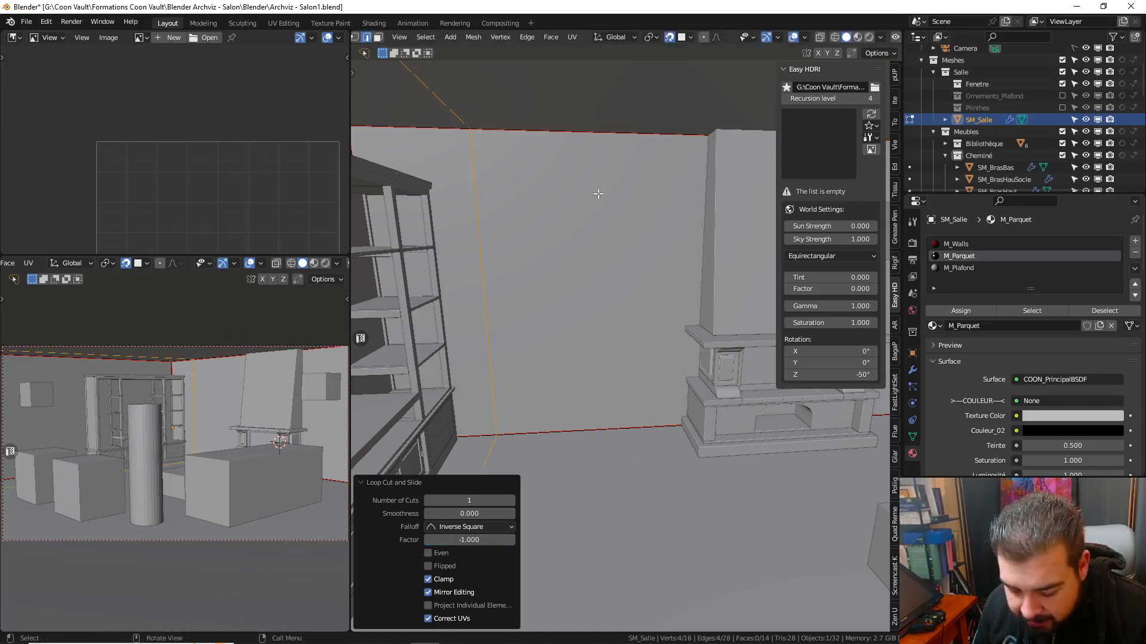
pyautogui.press('g')
pyautogui.press('g')
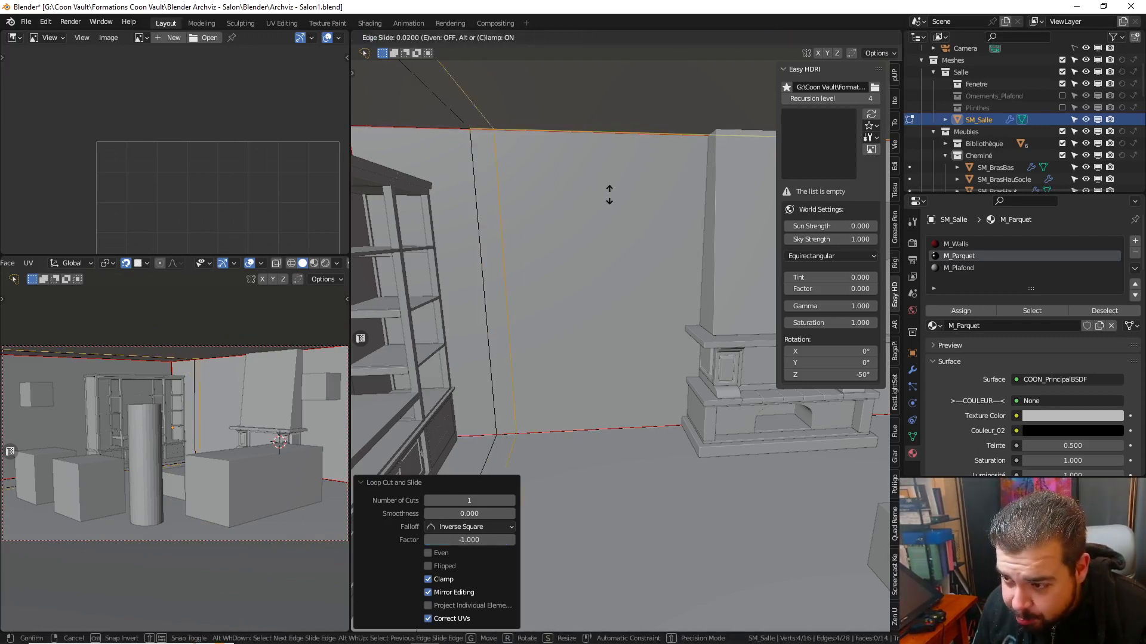
pyautogui.click(653, 199)
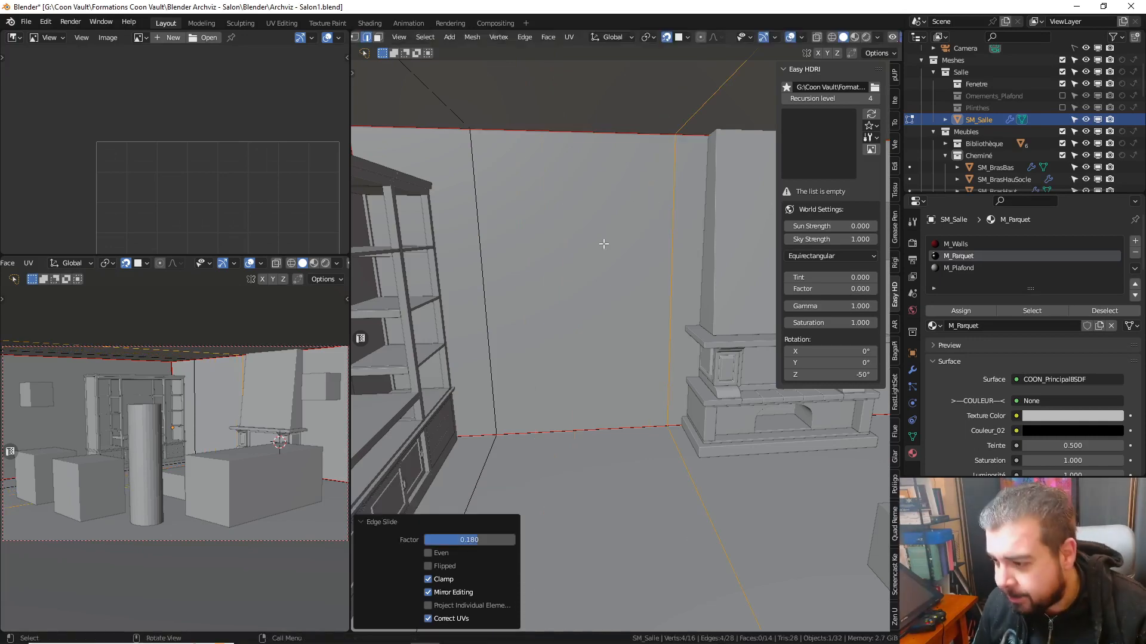
# - Add a horizontal loop cut around the walls, slide it down to the floor edge and raise it 0.1 m along Z
pyautogui.moveTo(606, 264); pyautogui.dragTo(497, 229, button='middle')
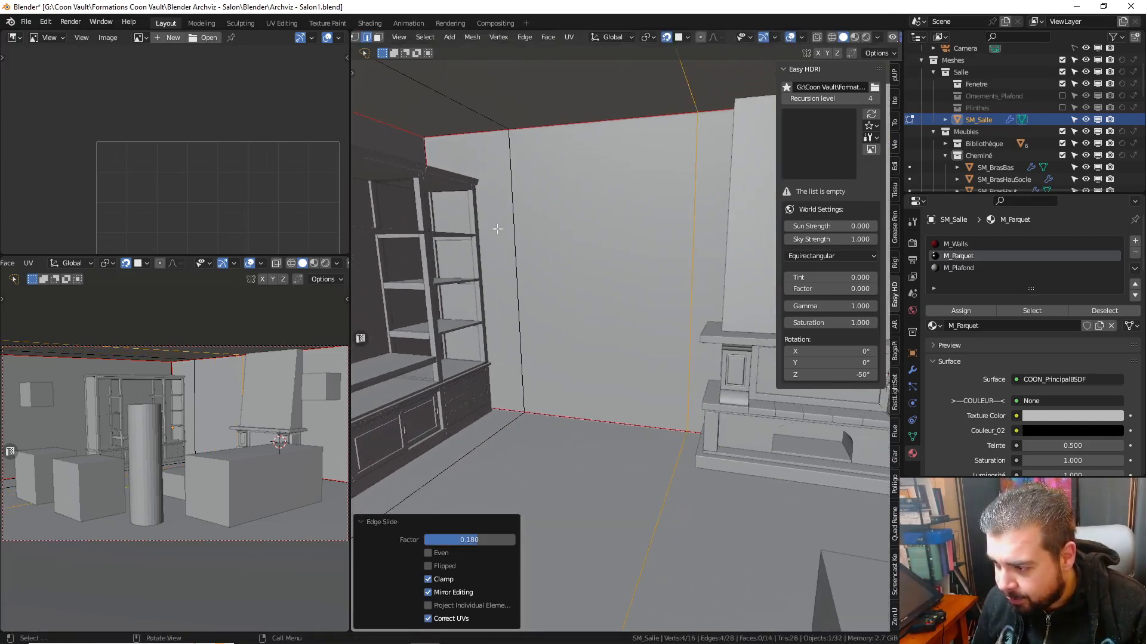
pyautogui.moveTo(621, 265); pyautogui.dragTo(533, 126, button='middle')
pyautogui.keyDown('shift'); pyautogui.moveTo(589, 393); pyautogui.dragTo(544, 343, button='middle'); pyautogui.keyUp('shift')
pyautogui.hotkey('ctrl', 'r')
pyautogui.click(542, 340)
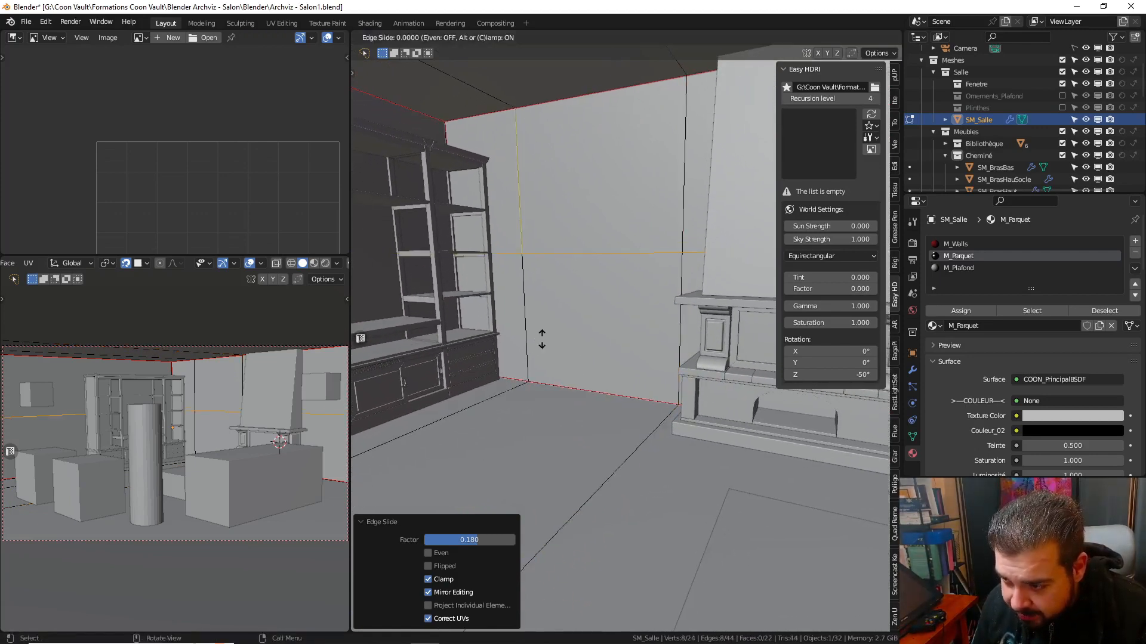
pyautogui.click(531, 382)
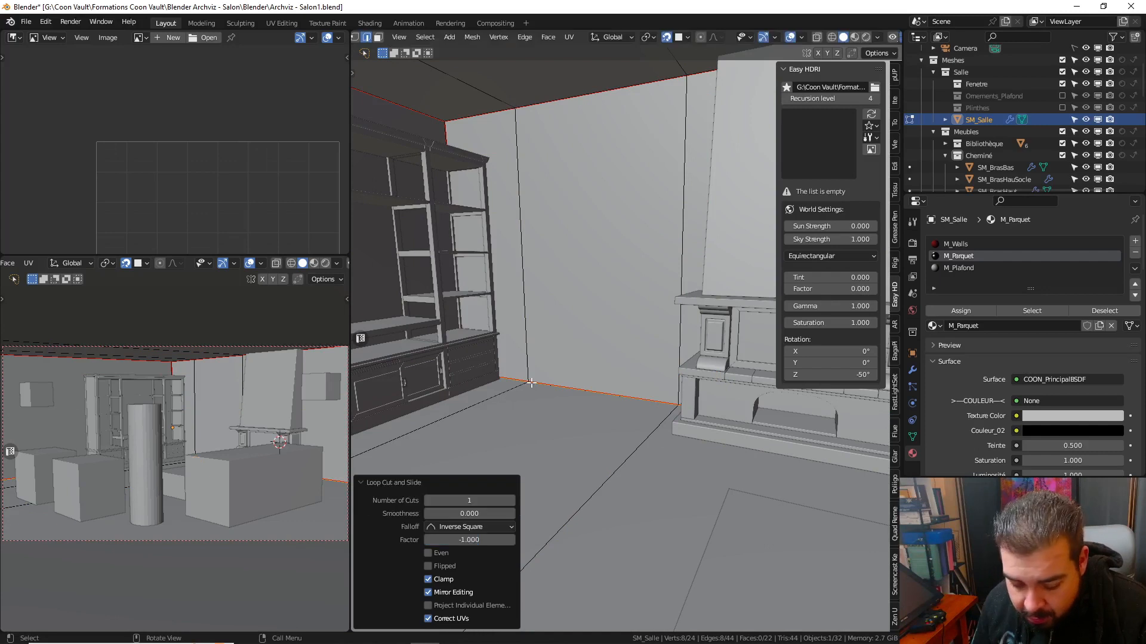
pyautogui.press('g')
pyautogui.press('z')
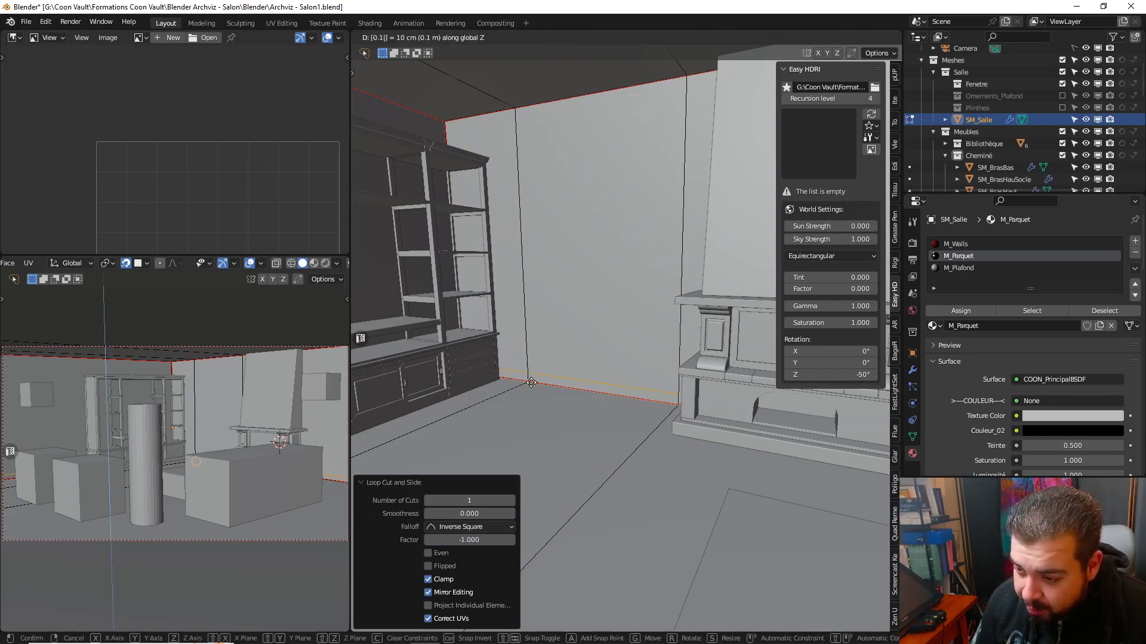
pyautogui.press('Return')
# - Add a horizontal loop cut slid to the ceiling edge and move it -0.1 m along Z
pyautogui.keyDown('shift'); pyautogui.moveTo(522, 137); pyautogui.dragTo(520, 155, button='middle'); pyautogui.keyUp('shift')
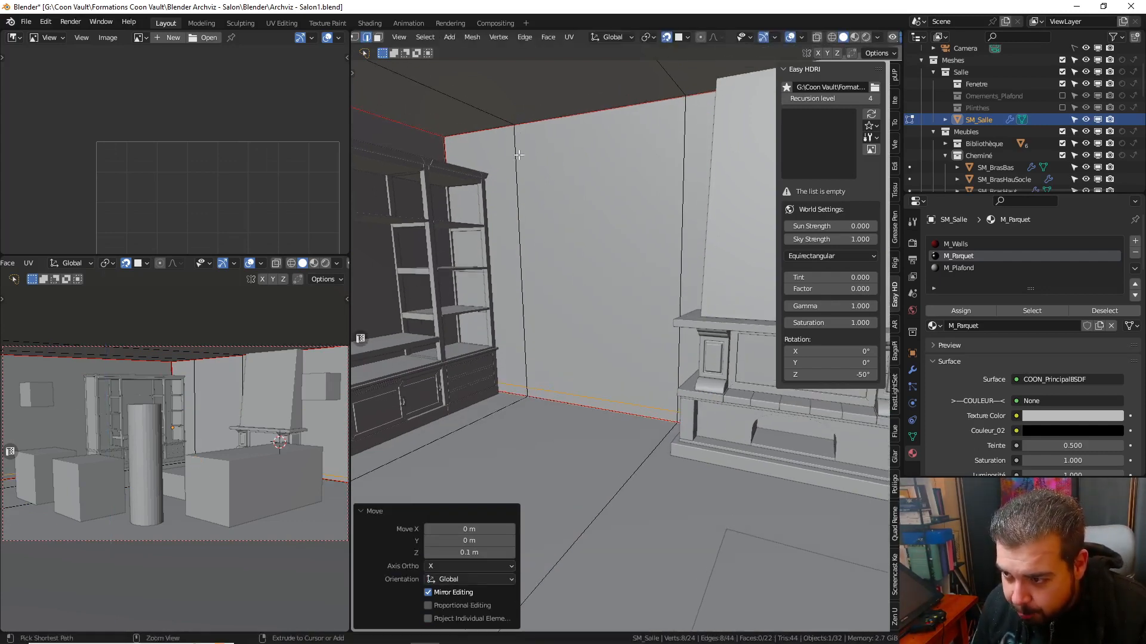
pyautogui.hotkey('ctrl', 'r')
pyautogui.click(514, 141)
pyautogui.click(517, 123)
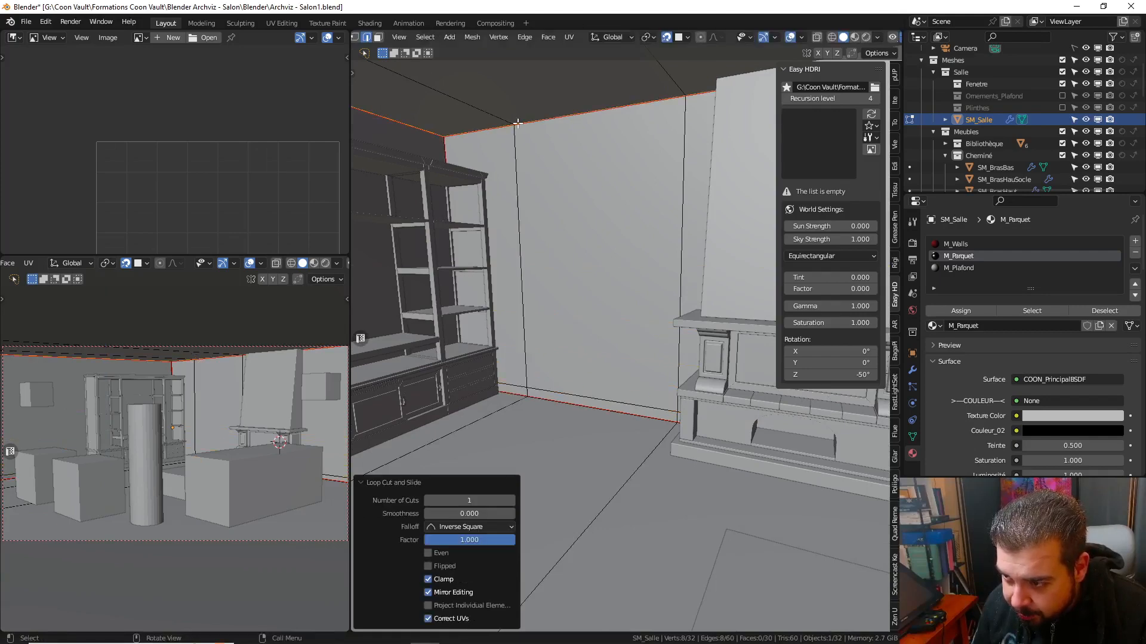
pyautogui.write('gz0.1')
pyautogui.press('-')
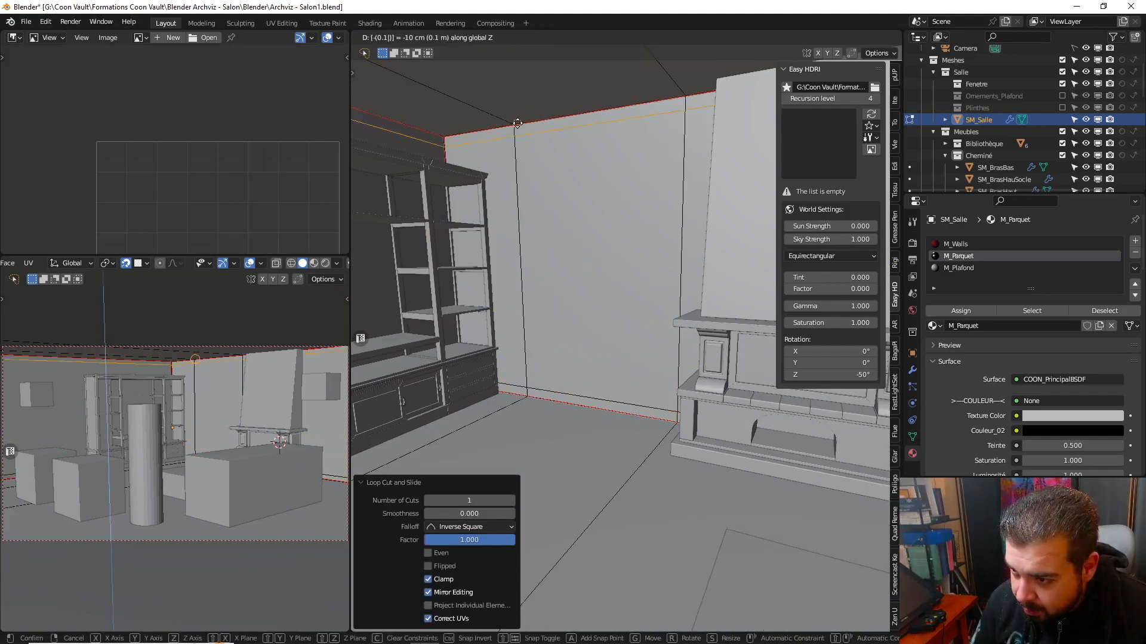
pyautogui.press('Return')
# - Add a loop cut slid into the corner between the bookcase and fireplace walls and move it -0.1 m along X
pyautogui.moveTo(517, 123); pyautogui.dragTo(551, 117, button='middle')
pyautogui.hotkey('ctrl', 'r')
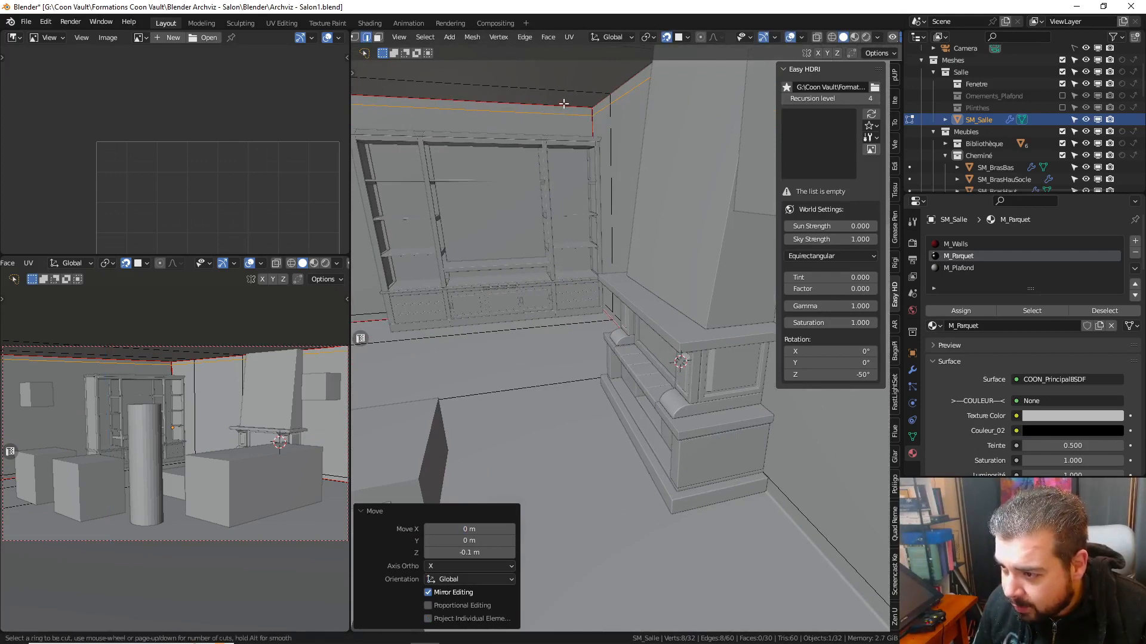
pyautogui.click(563, 103)
pyautogui.click(594, 108)
pyautogui.write('g')
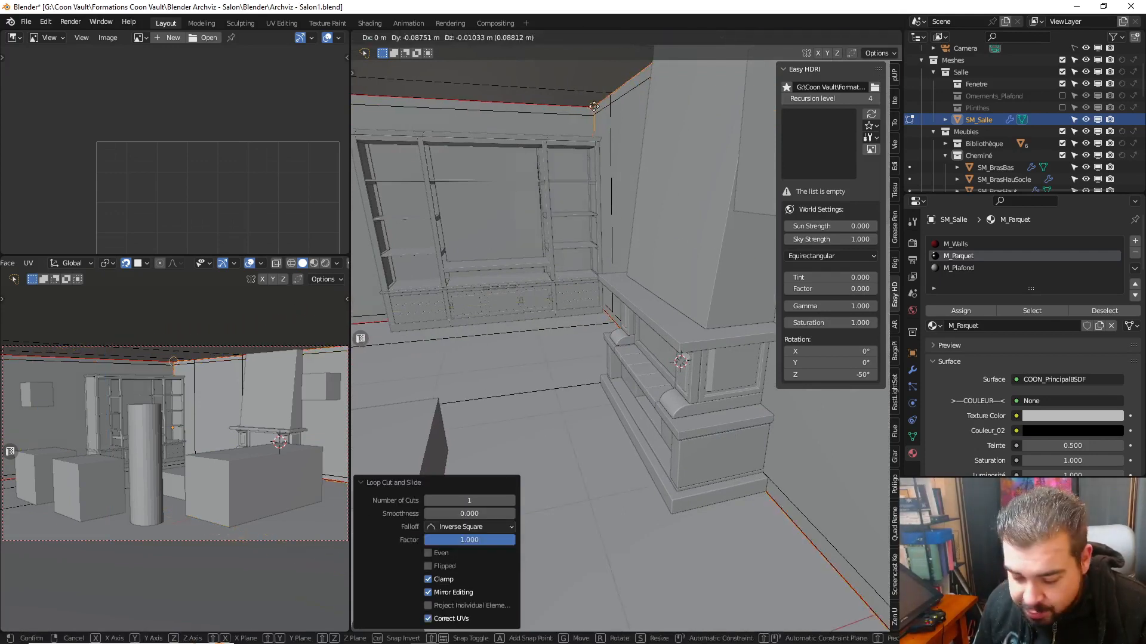
pyautogui.write('y-0.1')
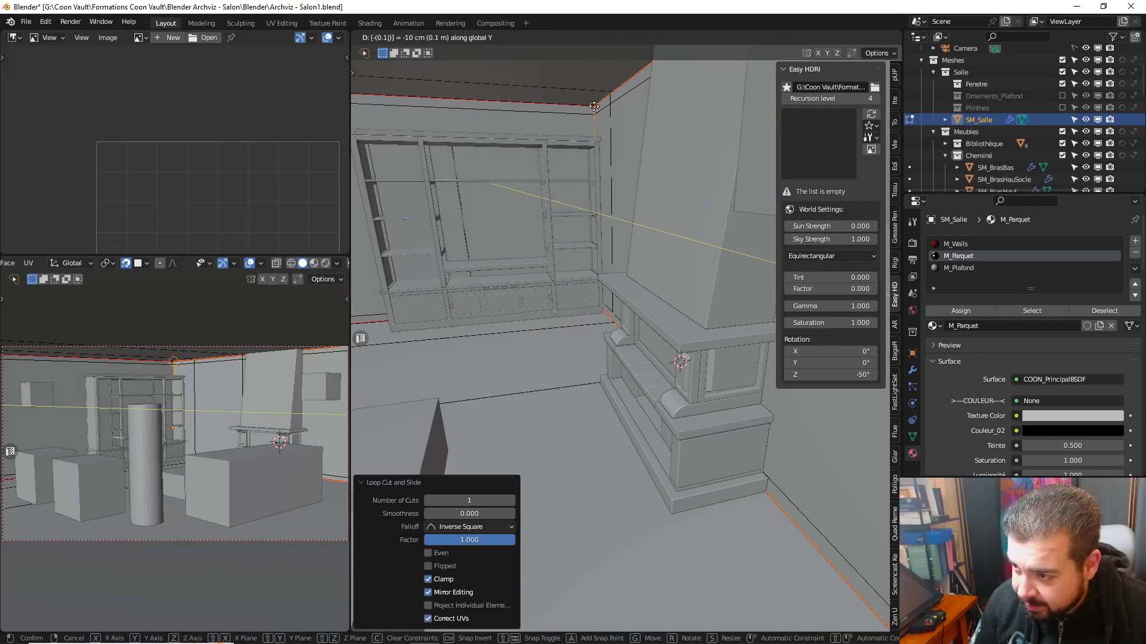
pyautogui.write('x')
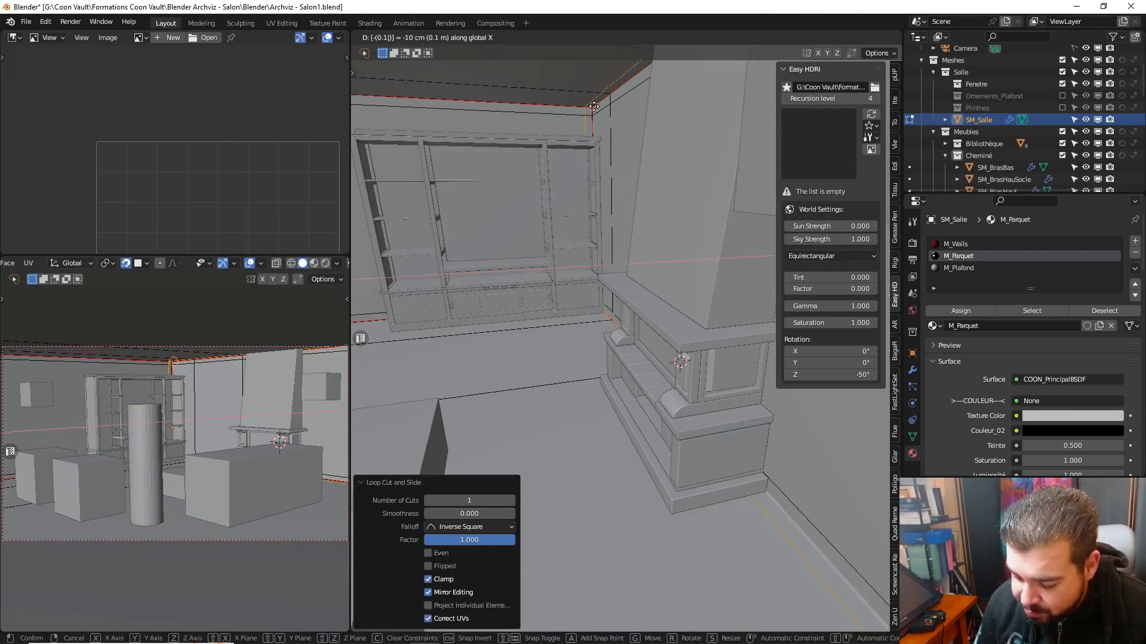
pyautogui.press('Return')
# - Add a loop cut slid into another wall corner of the room and move it 0.1 m along Y
pyautogui.moveTo(550, 179); pyautogui.dragTo(546, 149, button='middle')
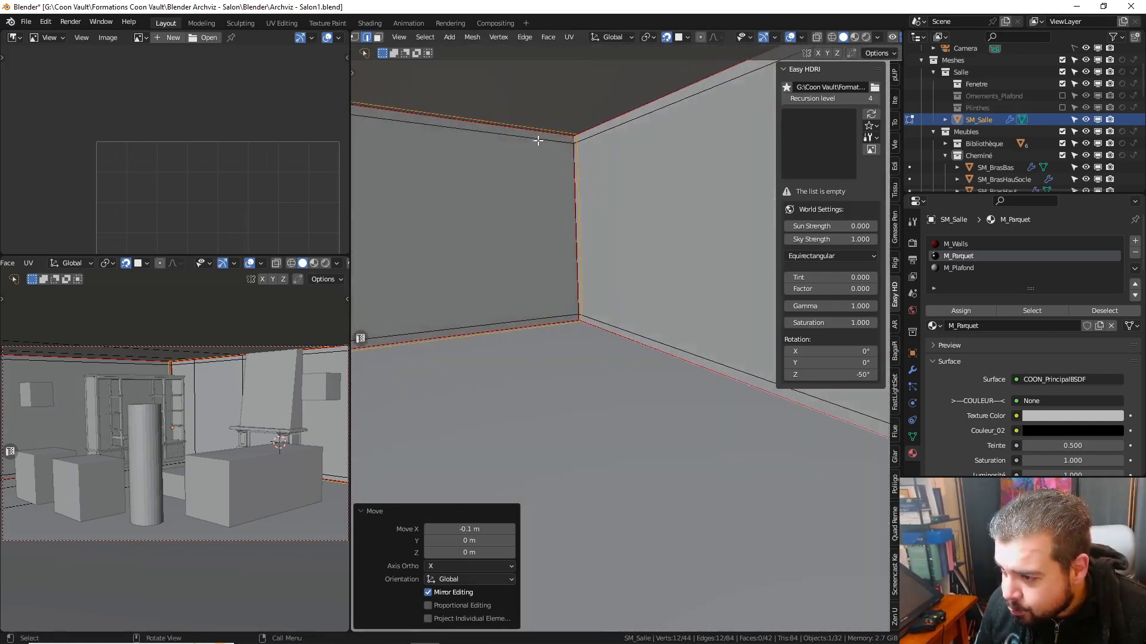
pyautogui.hotkey('ctrl', 'r')
pyautogui.click(575, 133)
pyautogui.rightClick(575, 133)
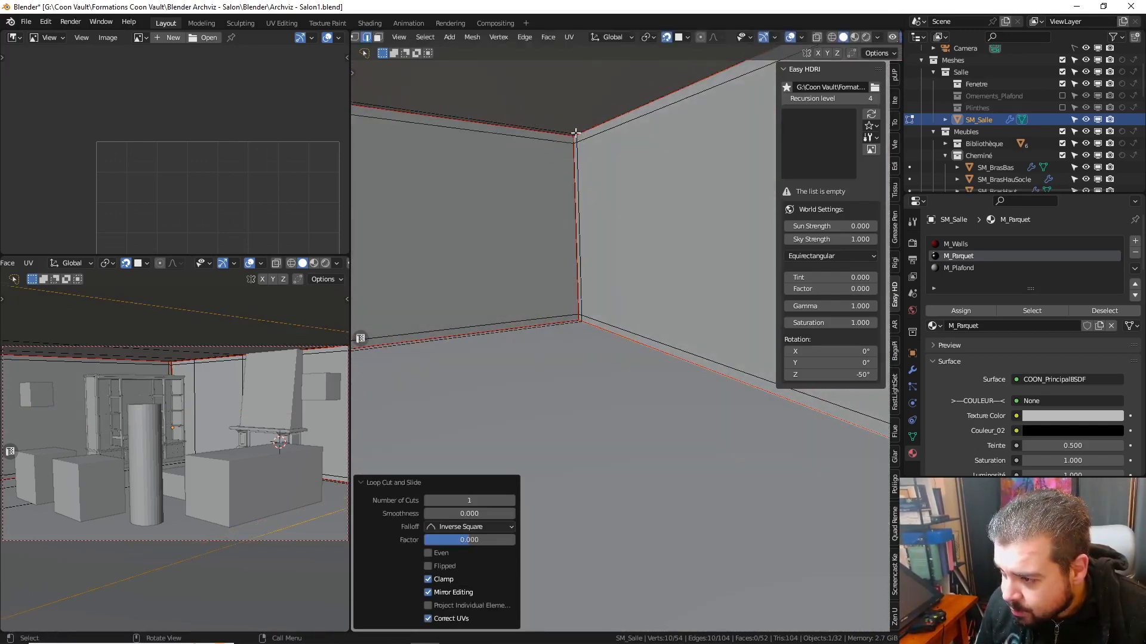
pyautogui.press('g')
pyautogui.press('g')
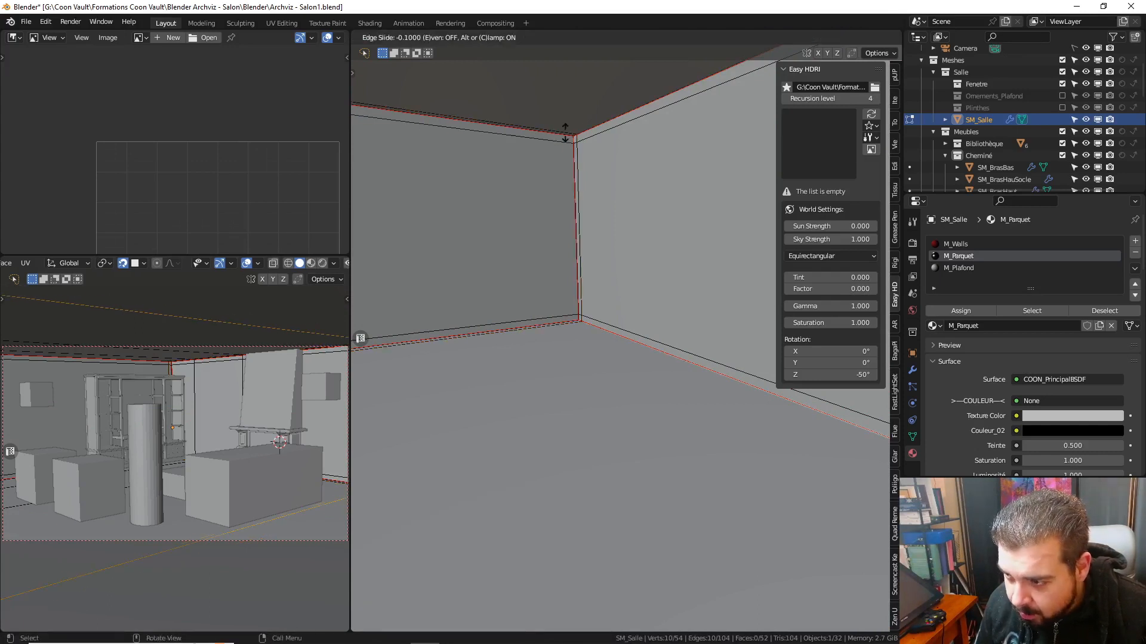
pyautogui.rightClick(573, 133)
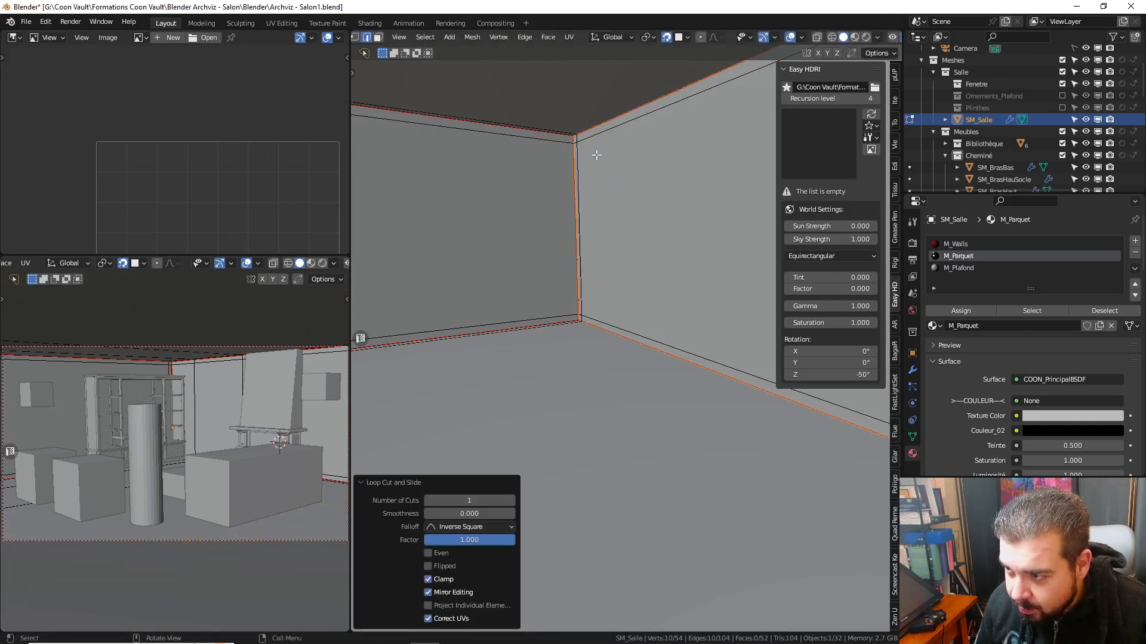
pyautogui.write('gy')
pyautogui.write('0')
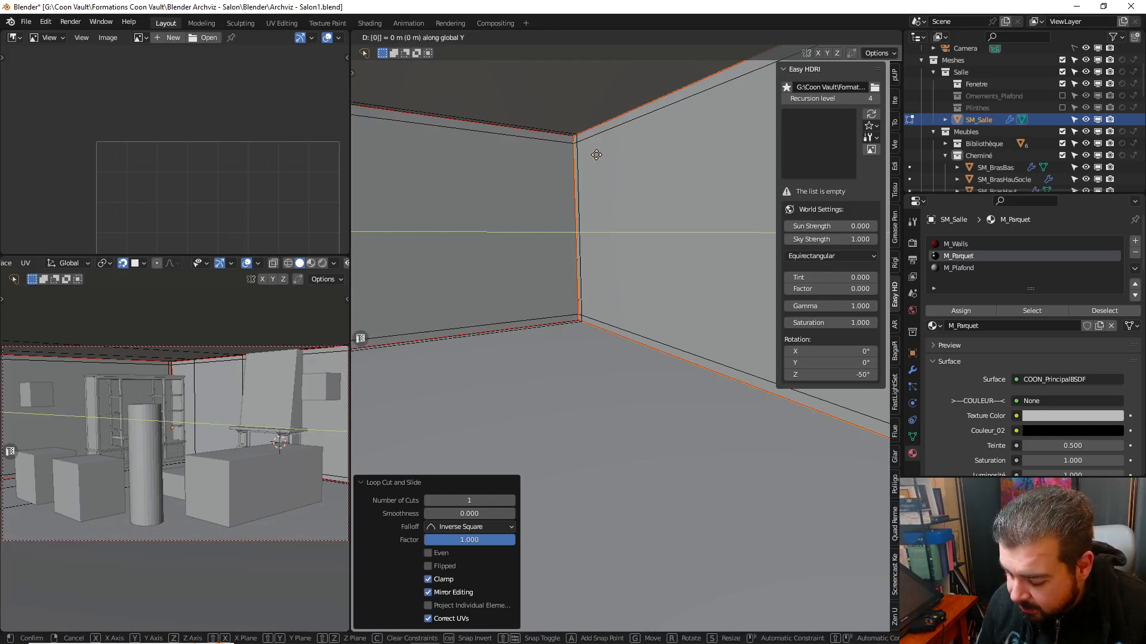
pyautogui.write('.1')
pyautogui.press('Return')
# - Add a loop cut slid into the wall corner beside the camera and move it 0.1 m along X
pyautogui.moveTo(596, 155); pyautogui.dragTo(609, 173, button='middle')
pyautogui.hotkey('ctrl', 'r')
pyautogui.click(627, 103)
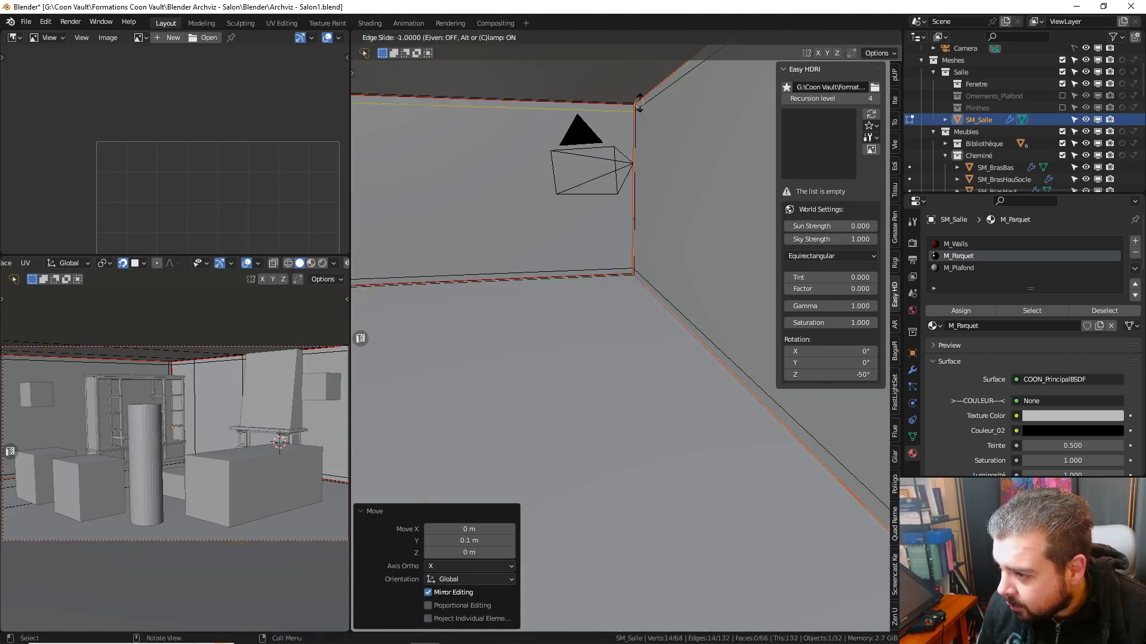
pyautogui.click(640, 103)
pyautogui.write('gx0.1')
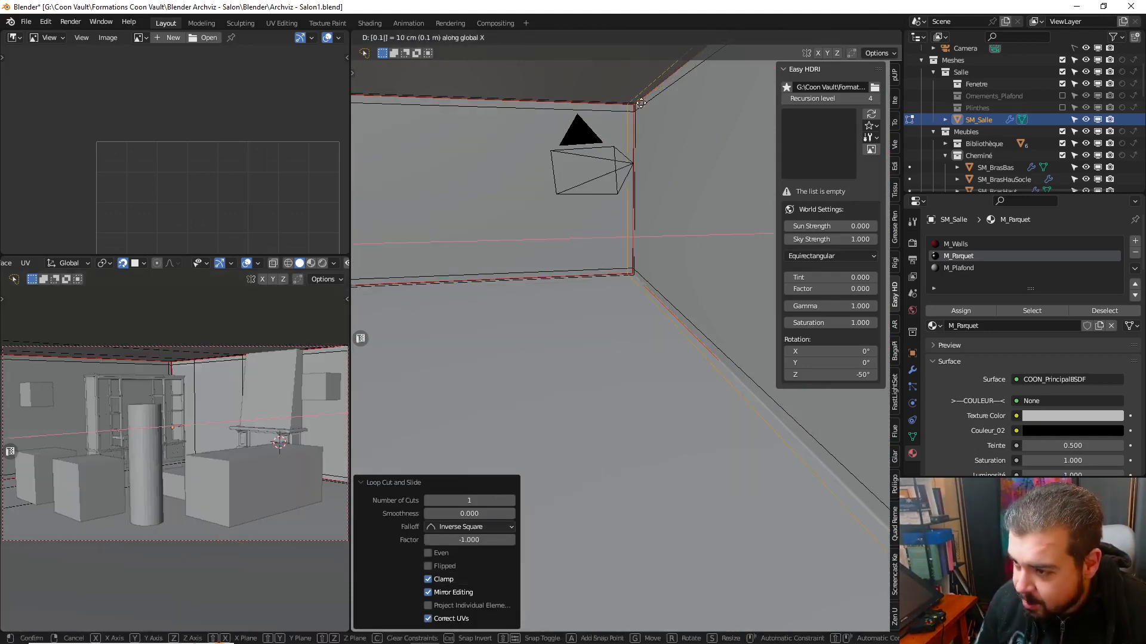
pyautogui.press('Return')
# - Switch to face selection and turn on the Screencast Keys display
pyautogui.moveTo(580, 140); pyautogui.dragTo(595, 181, button='middle')
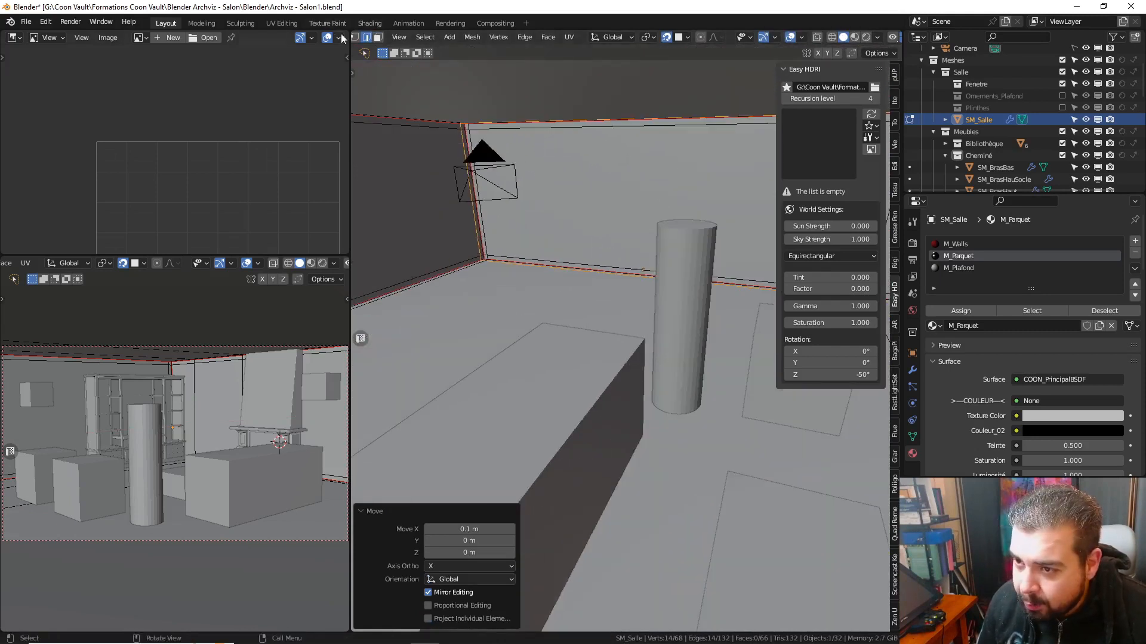
pyautogui.click(378, 37)
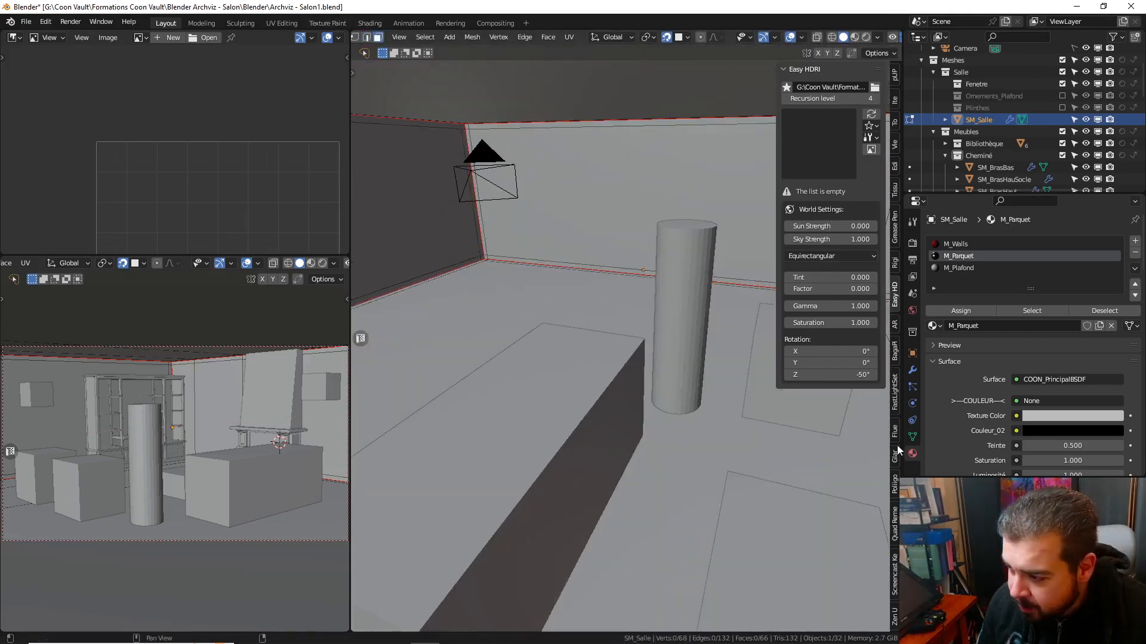
pyautogui.click(894, 574)
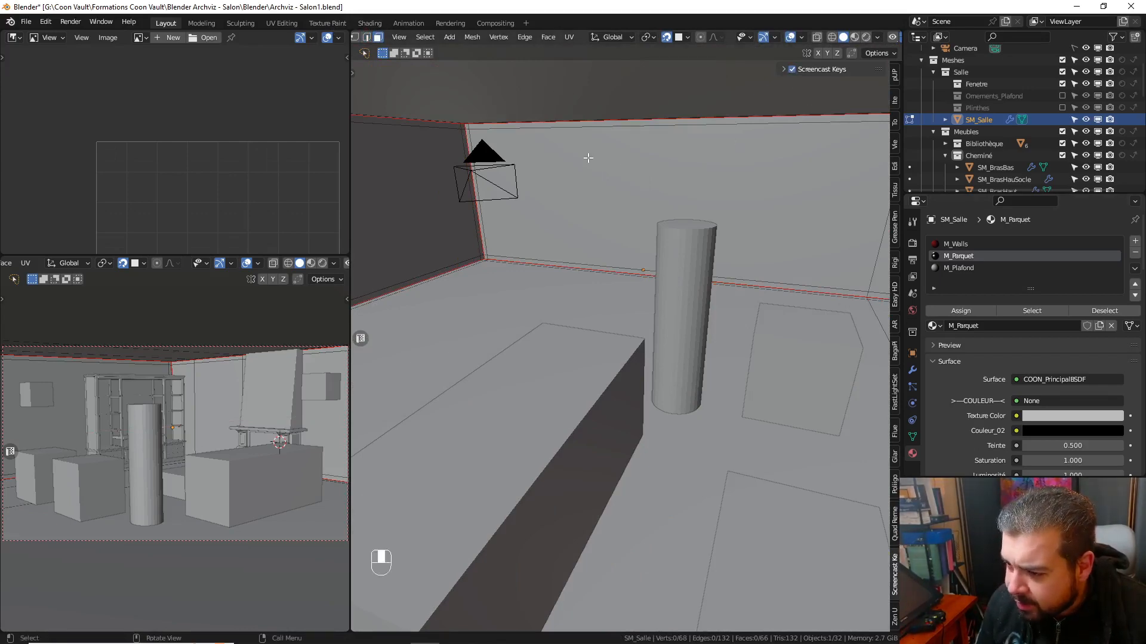
# - Select the loop of narrow faces running along the base of the room's walls
pyautogui.scroll(-8, 587, 159)
pyautogui.scroll(10, 598, 189)
pyautogui.keyDown('shift'); pyautogui.moveTo(598, 189); pyautogui.dragTo(578, 229, button='middle'); pyautogui.keyUp('shift')
pyautogui.moveTo(579, 230); pyautogui.dragTo(488, 221, button='middle')
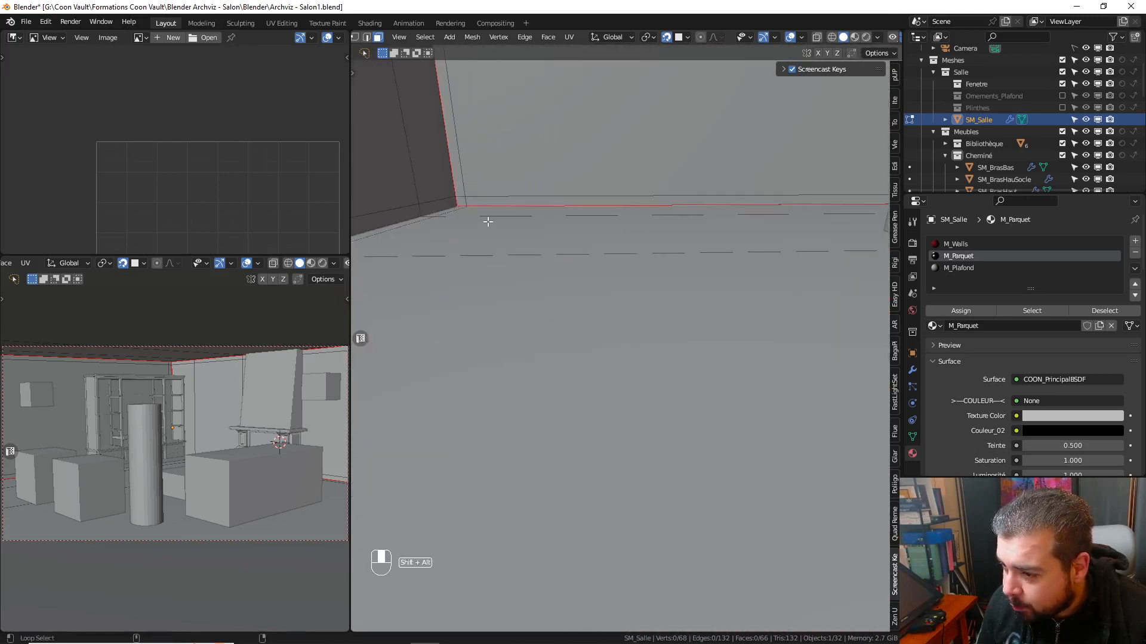
pyautogui.keyDown('alt'); pyautogui.keyDown('shift'); pyautogui.click(465, 200); pyautogui.keyUp('shift'); pyautogui.keyUp('alt')
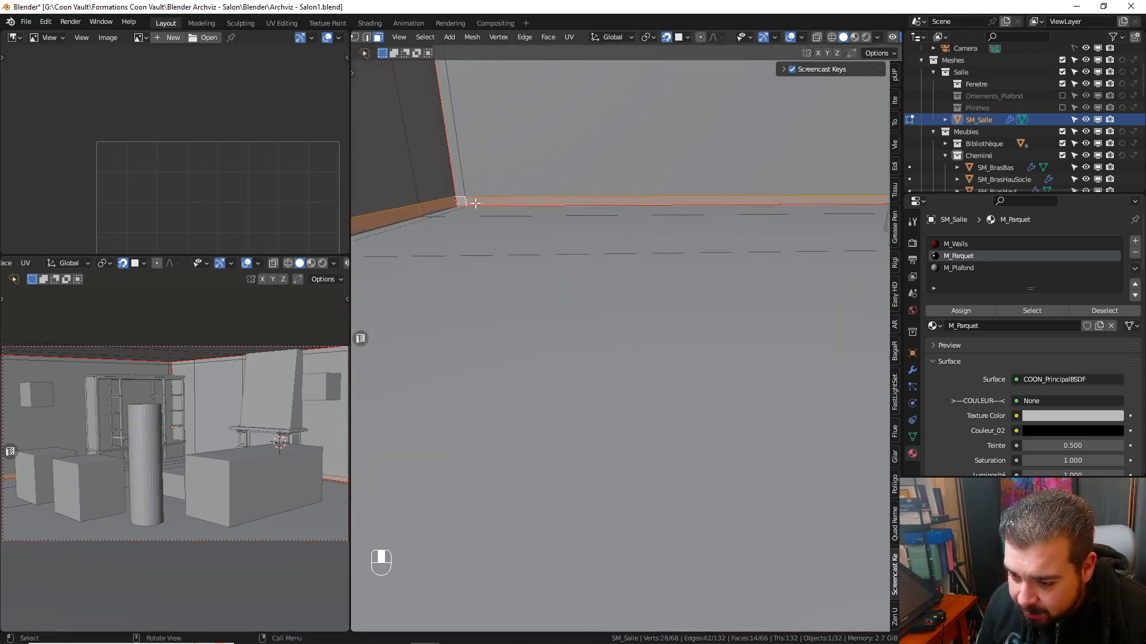
# - Duplicate the selected wall-base faces in place, separate the copy into its own object and return to Object Mode
pyautogui.moveTo(491, 196); pyautogui.dragTo(596, 340, button='middle')
pyautogui.hotkey('shift', 'd')
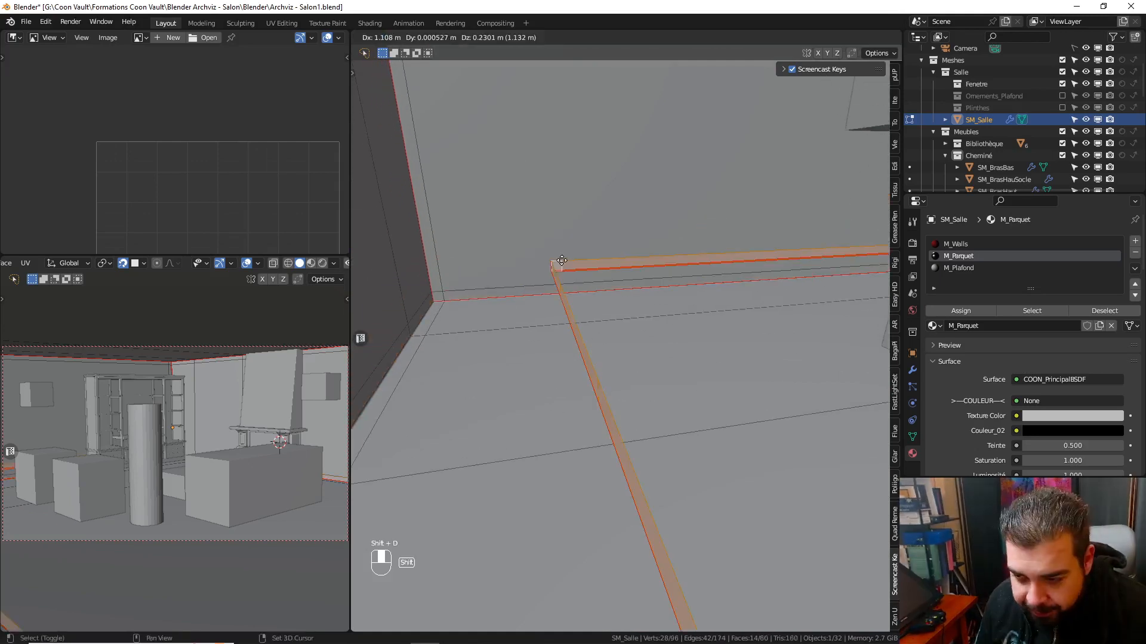
pyautogui.rightClick(541, 215)
pyautogui.press('p')
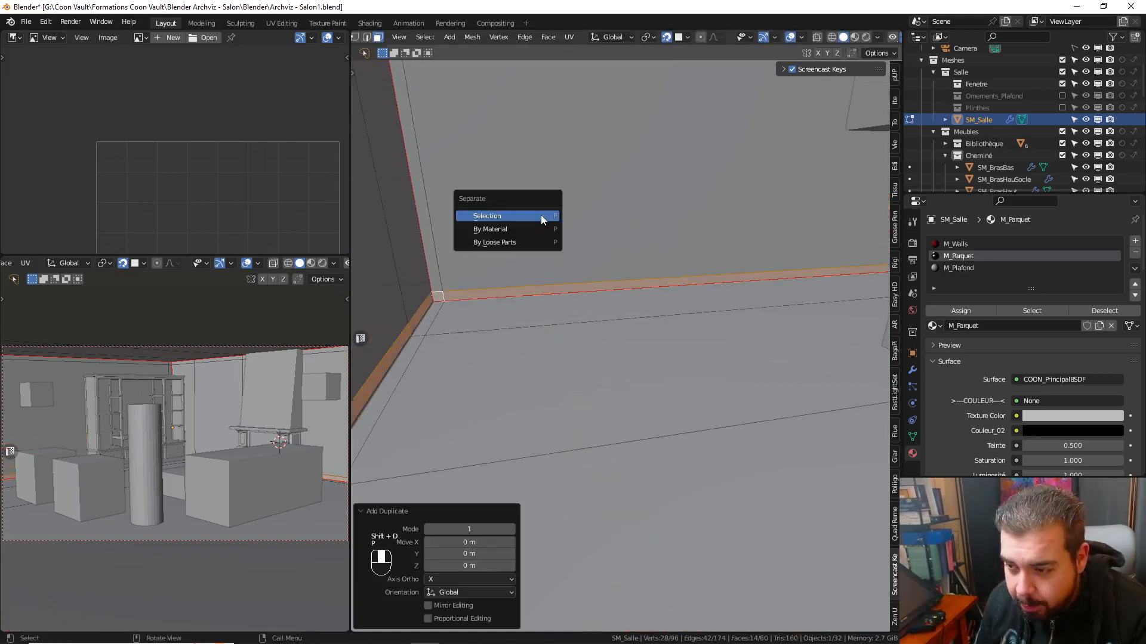
pyautogui.click(541, 215)
pyautogui.press('Tab')
pyautogui.click(530, 145)
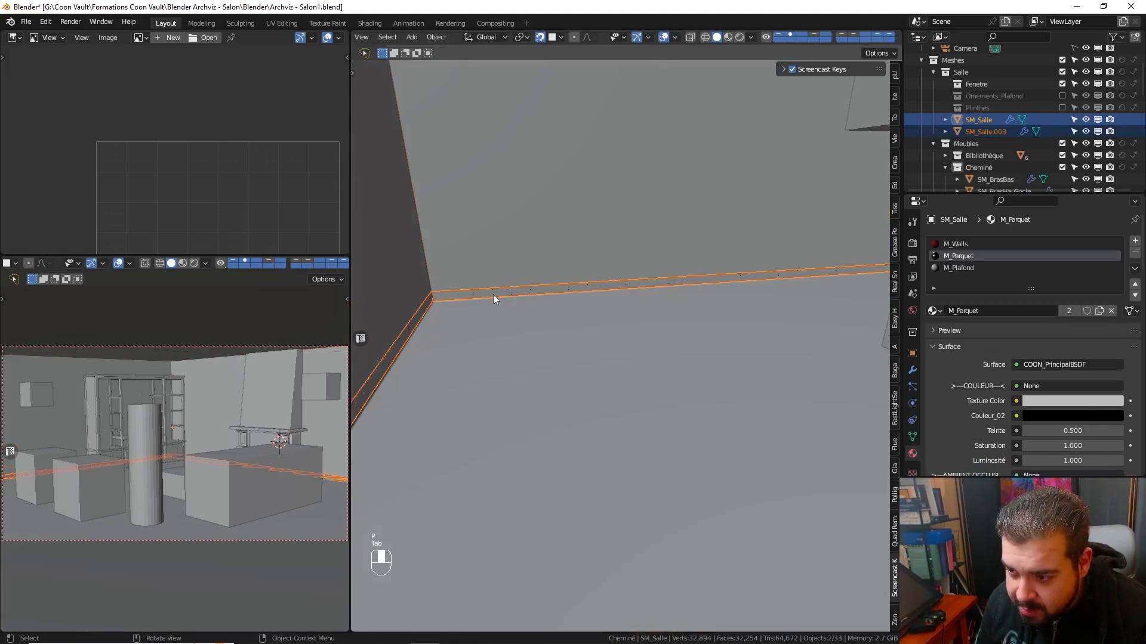
# - Select the separated wall-base strip and rename it SM_Plinthes
pyautogui.click(492, 294)
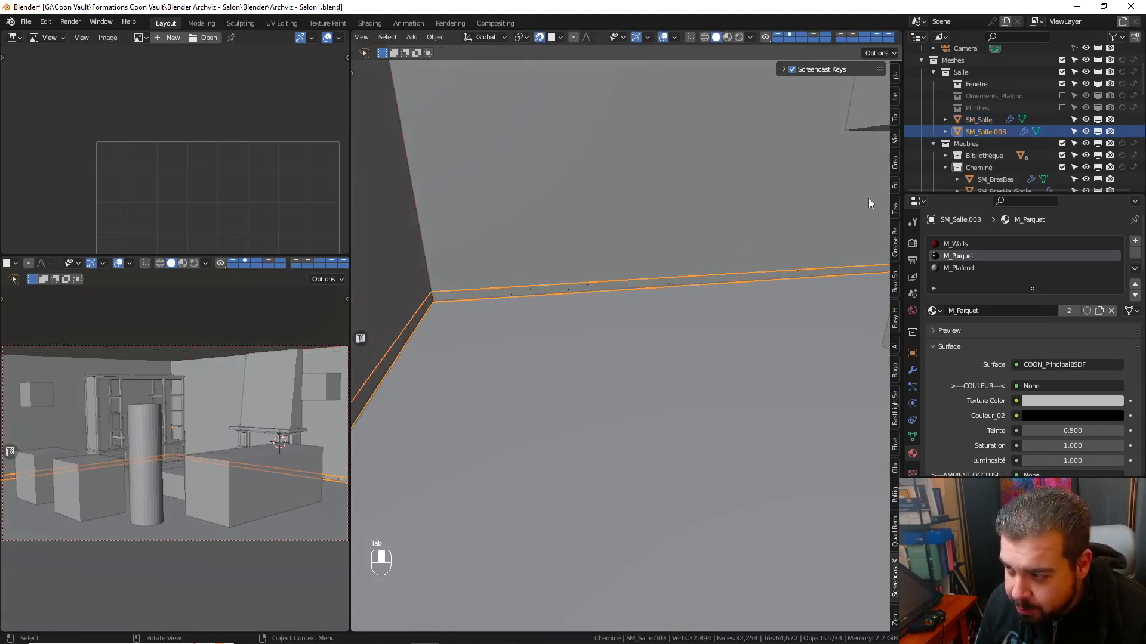
pyautogui.doubleClick(970, 131)
pyautogui.write('SM_Plinthes')
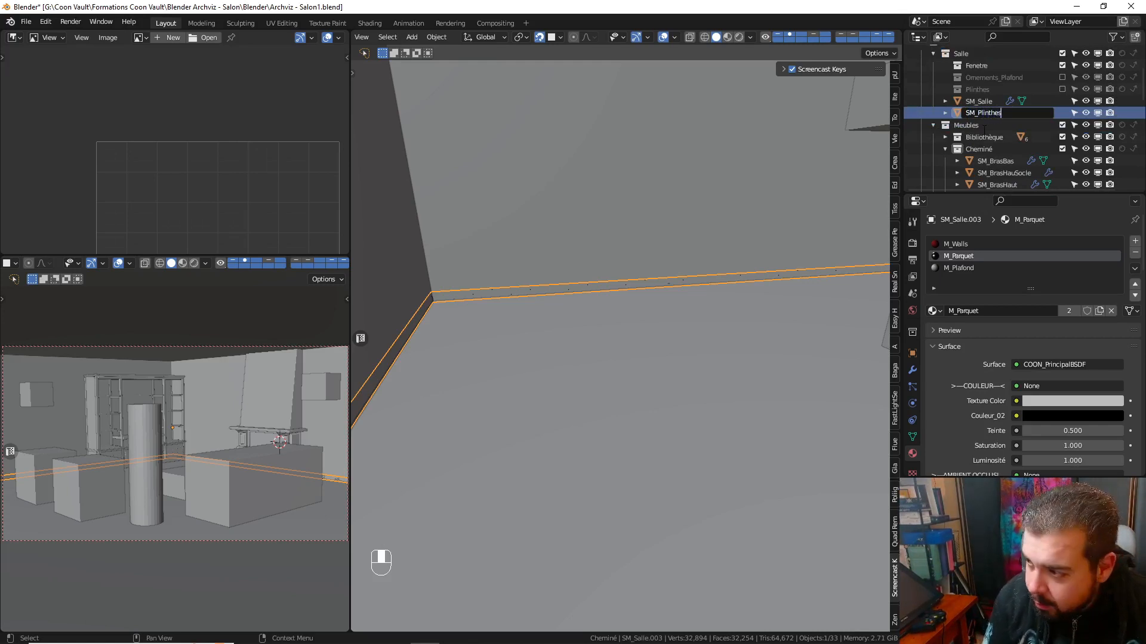
pyautogui.press('Return')
# - Select the room mesh SM_Salle and open it for editing
pyautogui.moveTo(619, 213); pyautogui.dragTo(595, 194, button='middle')
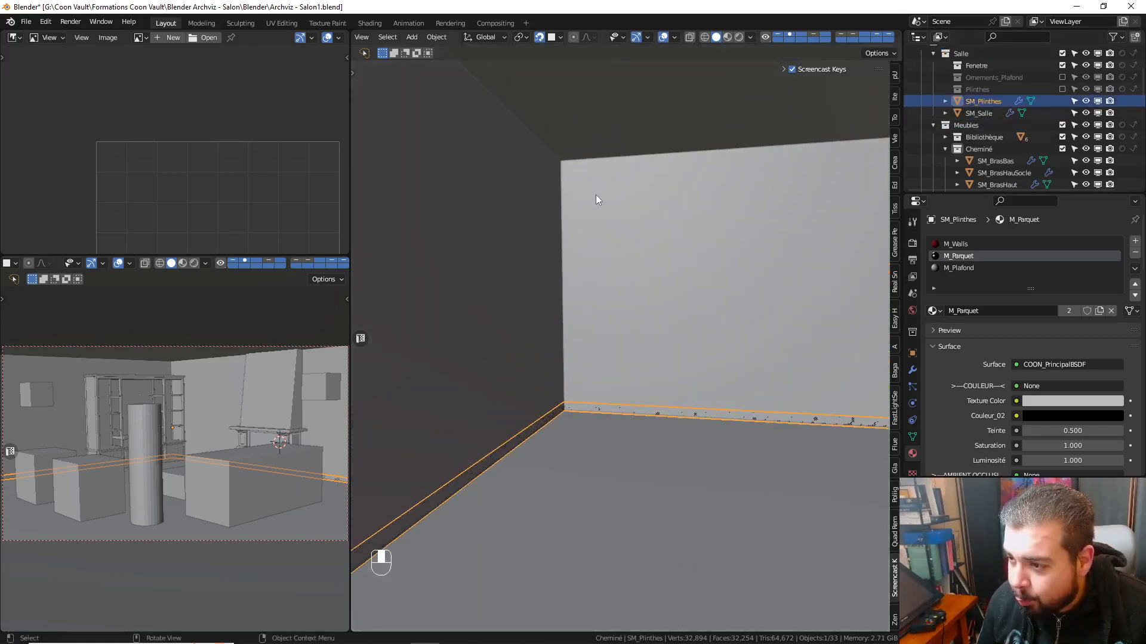
pyautogui.click(596, 194)
pyautogui.press('Tab')
pyautogui.press('Tab')
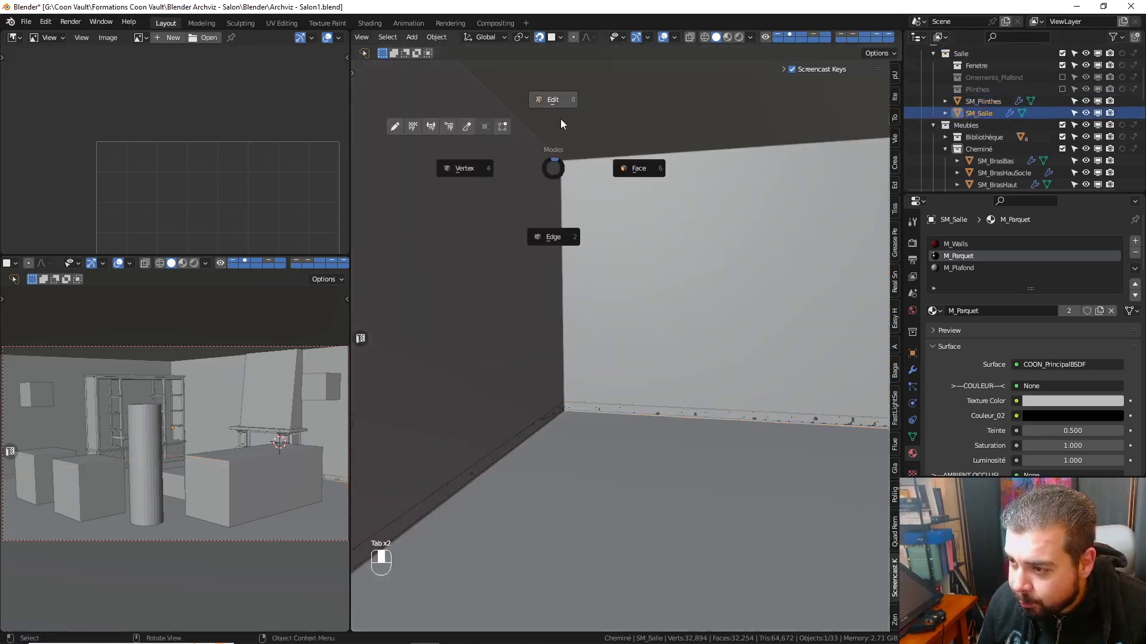
pyautogui.click(569, 102)
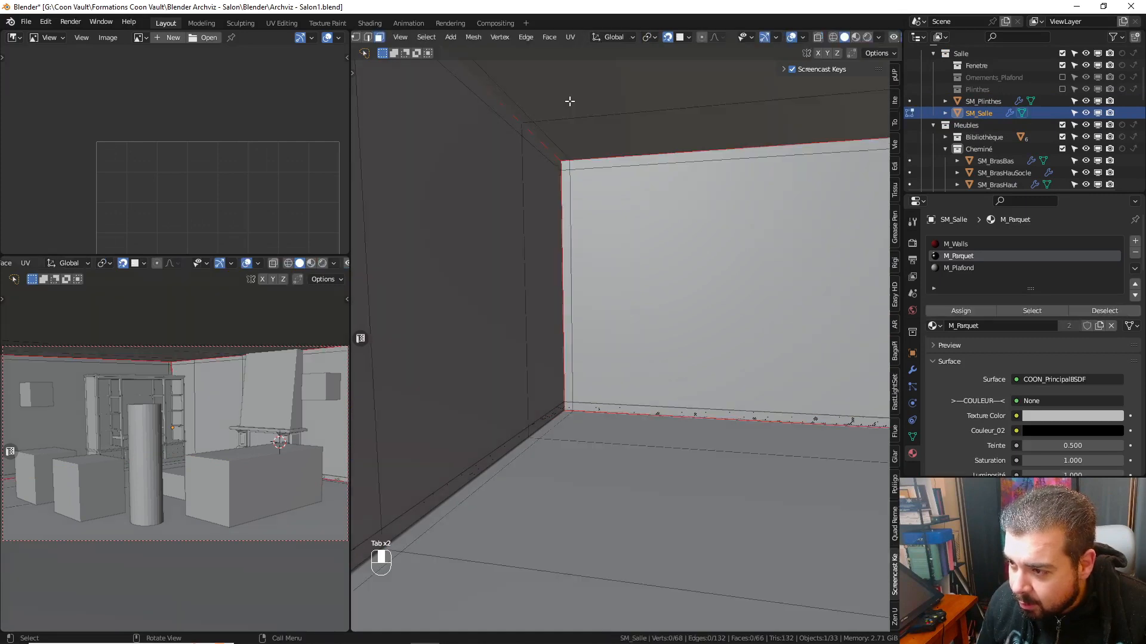
# - Try to select the narrow face loop along the top of the walls plus the bordering ceiling faces beside the camera
pyautogui.keyDown('alt'); pyautogui.keyDown('shift'); pyautogui.click(570, 165); pyautogui.keyUp('shift'); pyautogui.keyUp('alt')
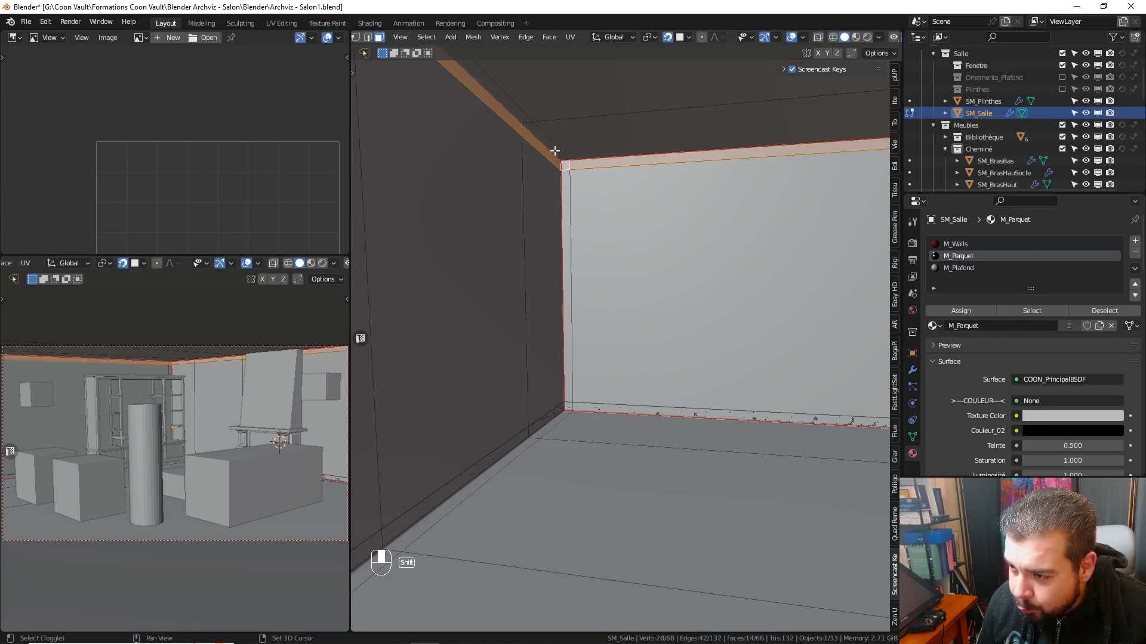
pyautogui.keyDown('shift'); pyautogui.click(555, 151); pyautogui.keyUp('shift')
pyautogui.moveTo(555, 151); pyautogui.dragTo(632, 182, button='middle')
pyautogui.moveTo(633, 183); pyautogui.dragTo(673, 304, button='middle')
pyautogui.keyDown('ctrl'); pyautogui.click(381, 305); pyautogui.keyUp('ctrl')
pyautogui.press('KP_Decimal')
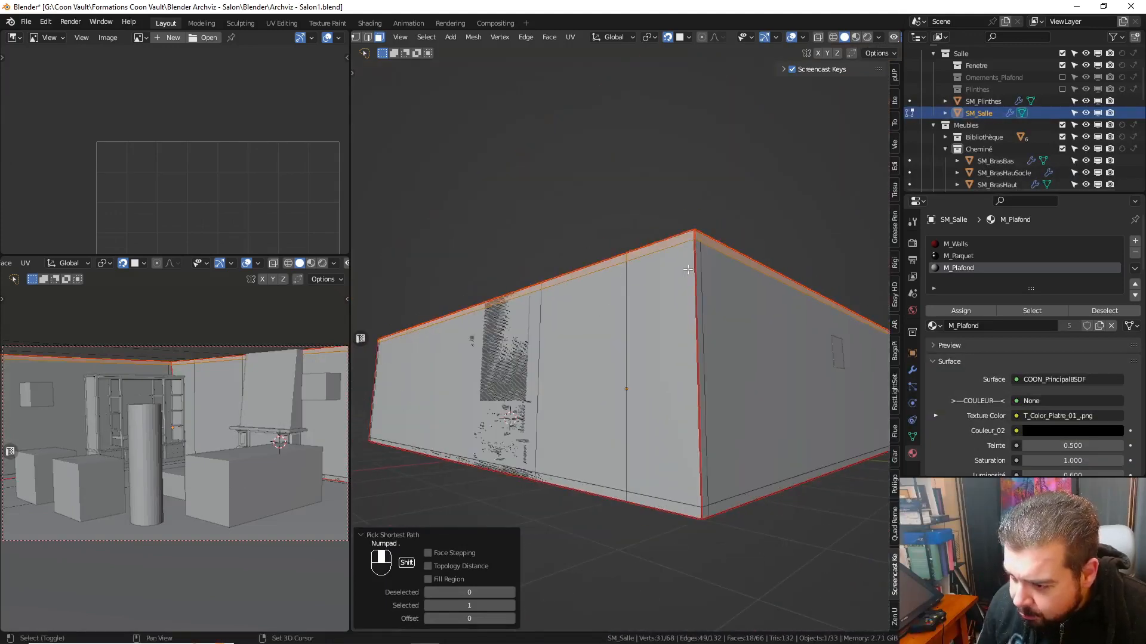
pyautogui.scroll(8, 688, 254)
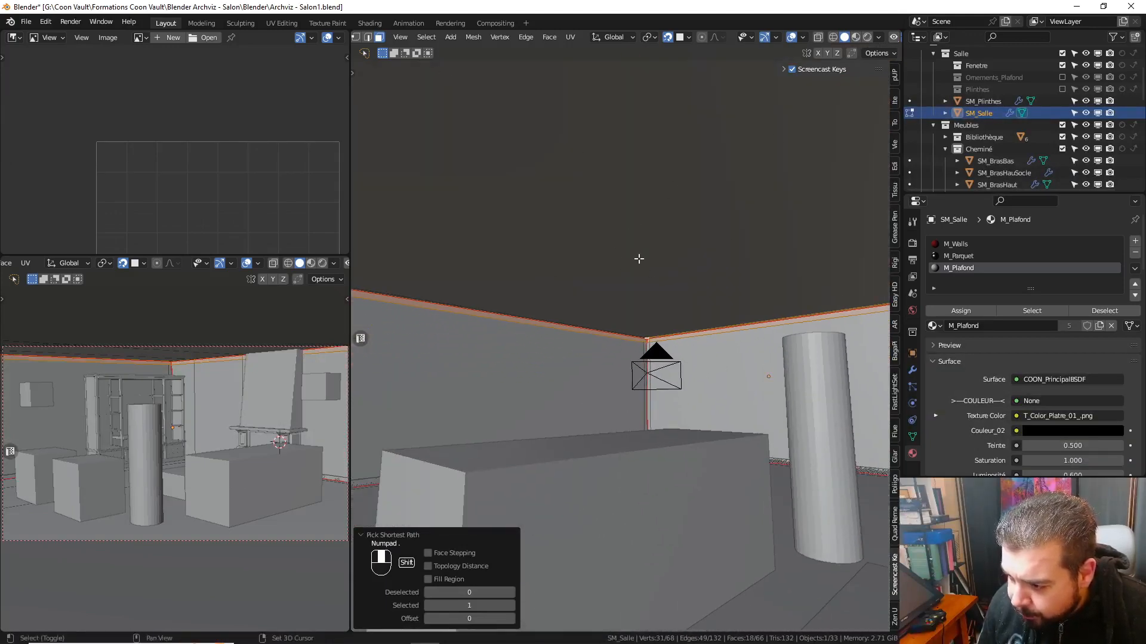
pyautogui.keyDown('shift'); pyautogui.moveTo(697, 292); pyautogui.dragTo(455, 205, button='middle'); pyautogui.keyUp('shift')
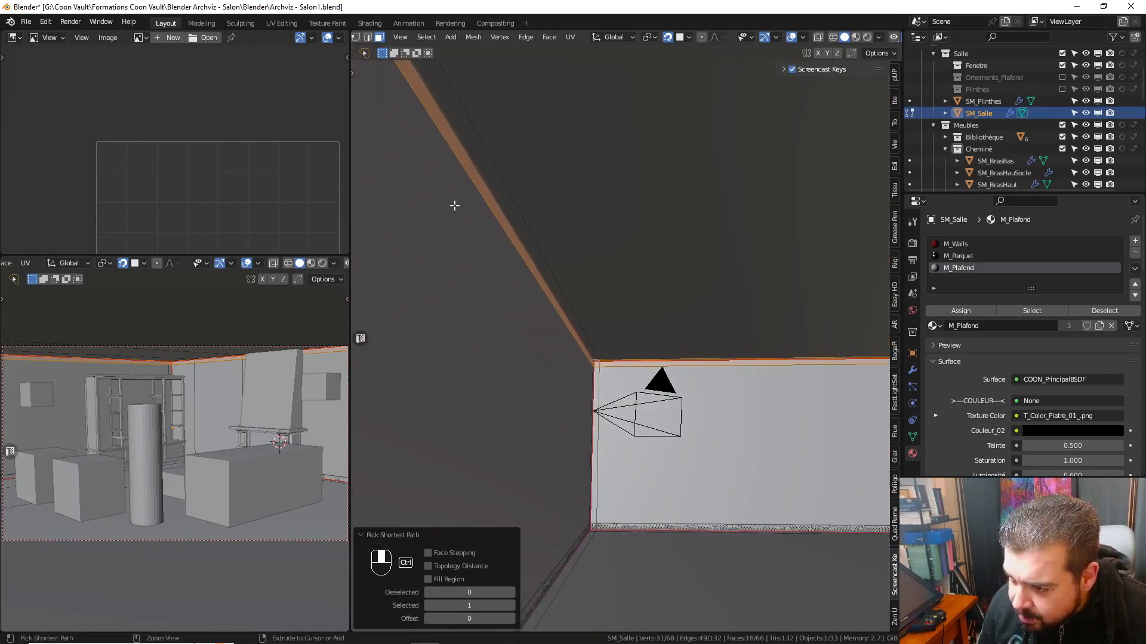
pyautogui.keyDown('ctrl'); pyautogui.click(485, 171); pyautogui.keyUp('ctrl')
pyautogui.moveTo(514, 182); pyautogui.dragTo(541, 219, button='middle')
pyautogui.keyDown('ctrl'); pyautogui.click(548, 221); pyautogui.keyUp('ctrl')
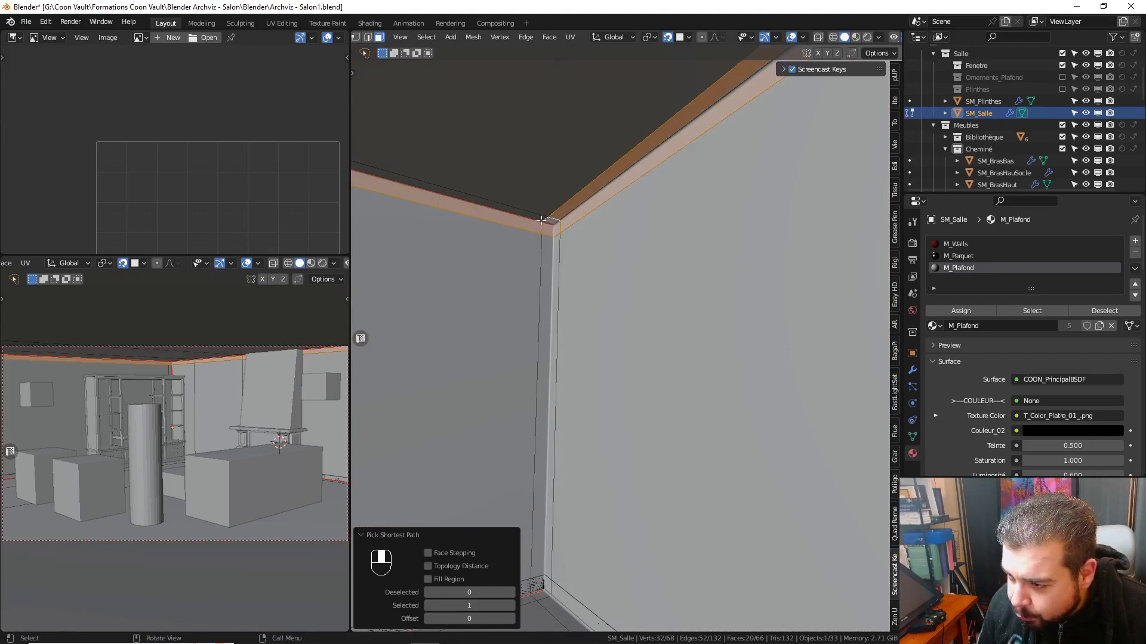
pyautogui.keyDown('ctrl'); pyautogui.click(524, 215); pyautogui.keyUp('ctrl')
# - Try to extend the selection with the ceiling edge faces between the bookcase and the fireplace, and deselect everything
pyautogui.moveTo(525, 215); pyautogui.dragTo(726, 248, button='middle')
pyautogui.scroll(8, 726, 248)
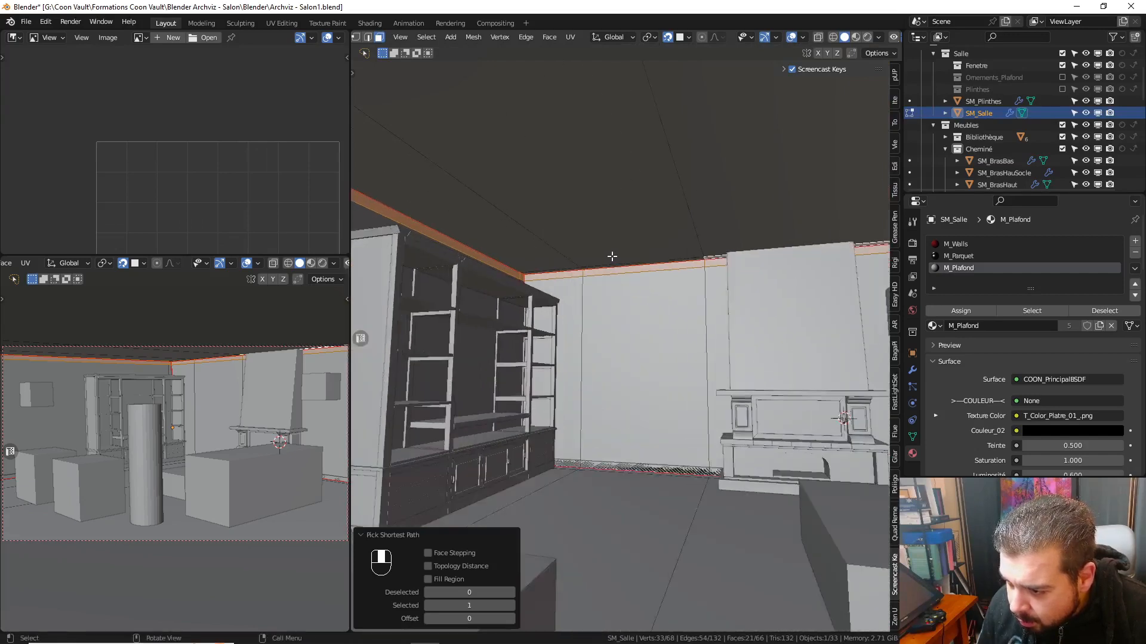
pyautogui.moveTo(578, 252); pyautogui.dragTo(500, 252, button='middle')
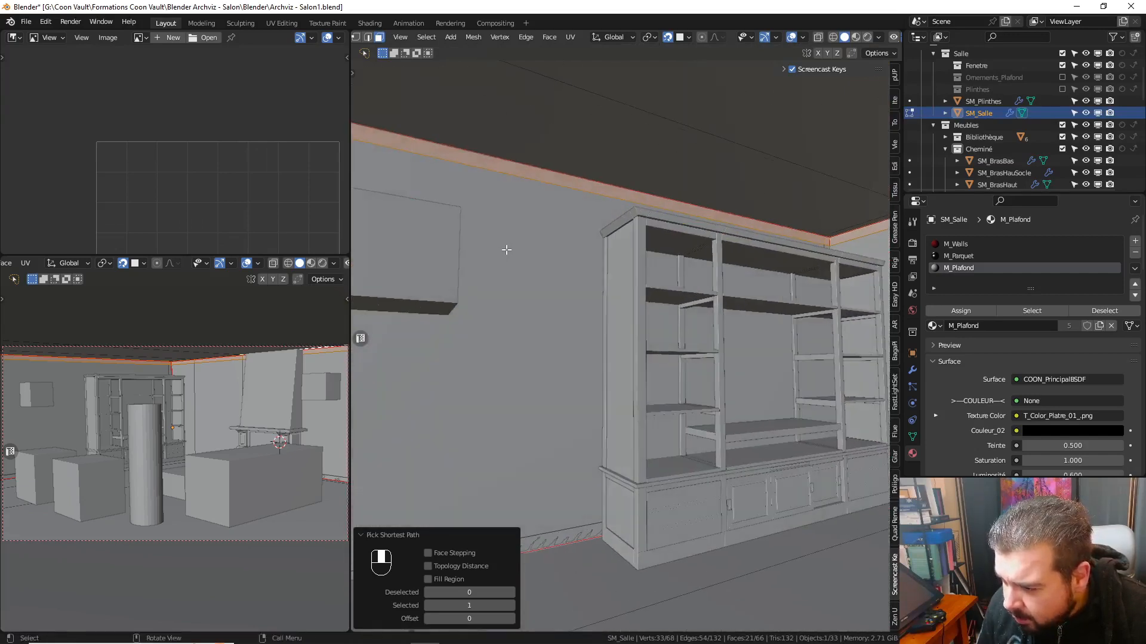
pyautogui.scroll(-2, 585, 240)
pyautogui.keyDown('shift'); pyautogui.moveTo(601, 238); pyautogui.dragTo(550, 234, button='middle'); pyautogui.keyUp('shift')
pyautogui.scroll(-4, 760, 225)
pyautogui.keyDown('shift'); pyautogui.moveTo(722, 230); pyautogui.dragTo(558, 209, button='middle'); pyautogui.keyUp('shift')
pyautogui.scroll(3, 682, 227)
pyautogui.keyDown('ctrl'); pyautogui.click(650, 192); pyautogui.keyUp('ctrl')
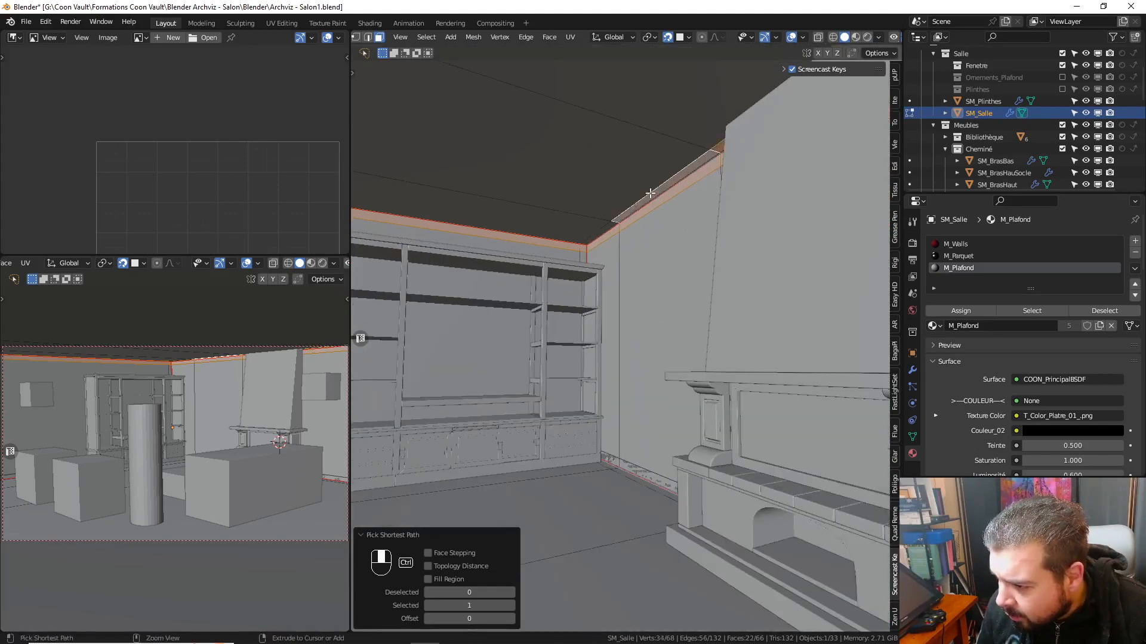
pyautogui.keyDown('ctrl'); pyautogui.click(585, 241); pyautogui.keyUp('ctrl')
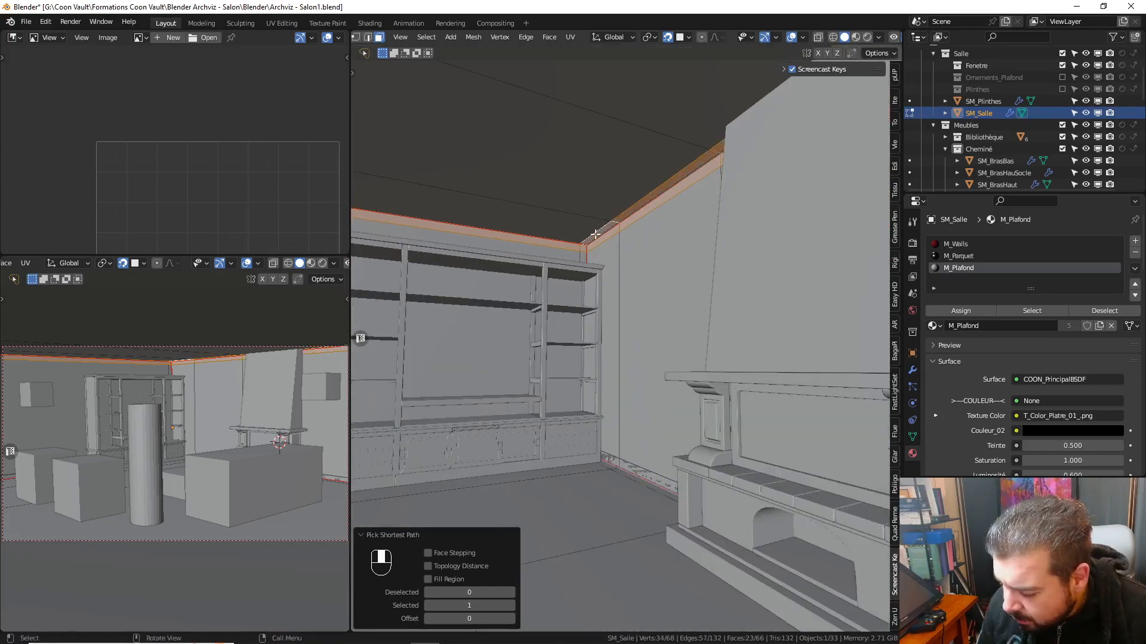
pyautogui.press('KP_Decimal')
pyautogui.moveTo(593, 235); pyautogui.dragTo(552, 163, button='middle')
pyautogui.press('a')
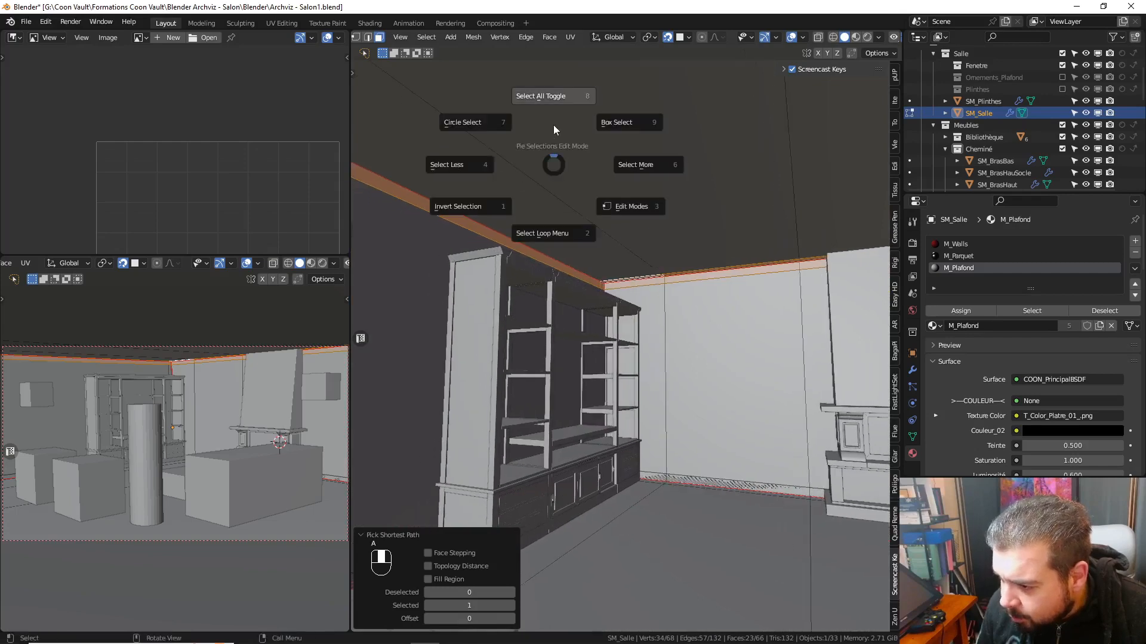
pyautogui.click(553, 124)
# - Add a loop cut slid into the ceiling edge above the bookcase, move it 0.1 m along Y and deselect everything
pyautogui.moveTo(554, 124); pyautogui.dragTo(600, 171, button='middle')
pyautogui.hotkey('ctrl', 'r')
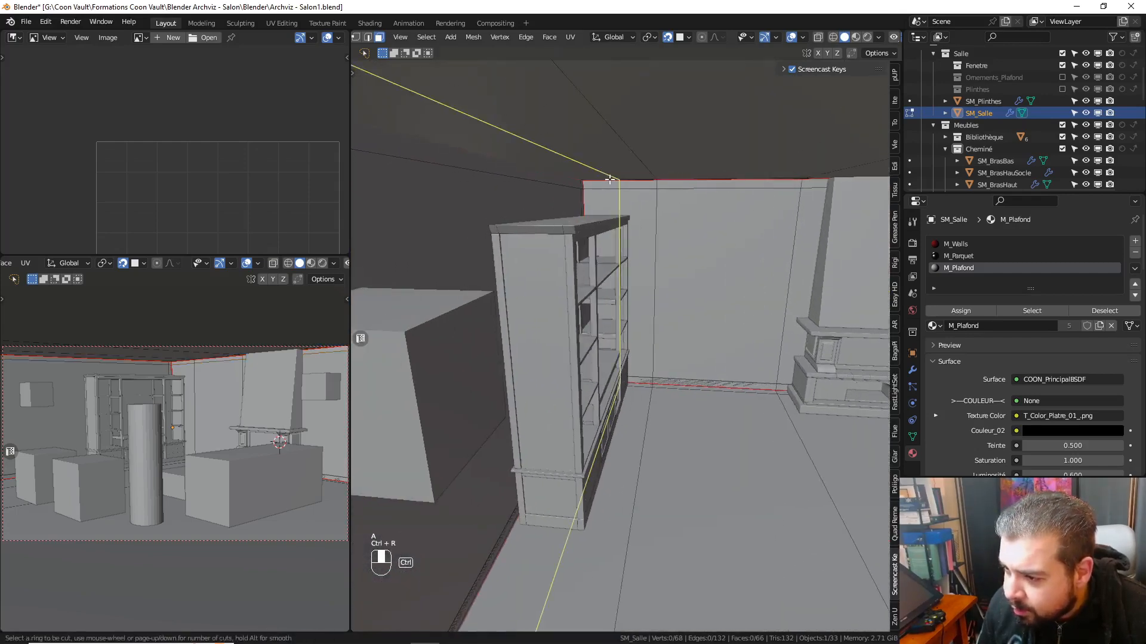
pyautogui.click(609, 179)
pyautogui.click(567, 176)
pyautogui.press('g')
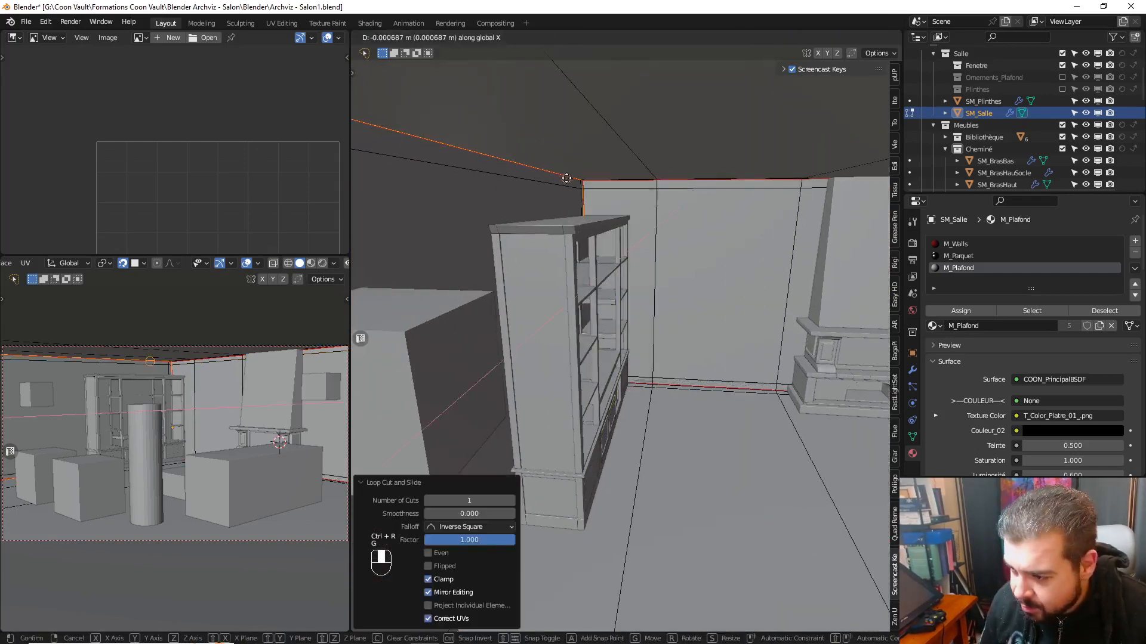
pyautogui.write('y-0.1')
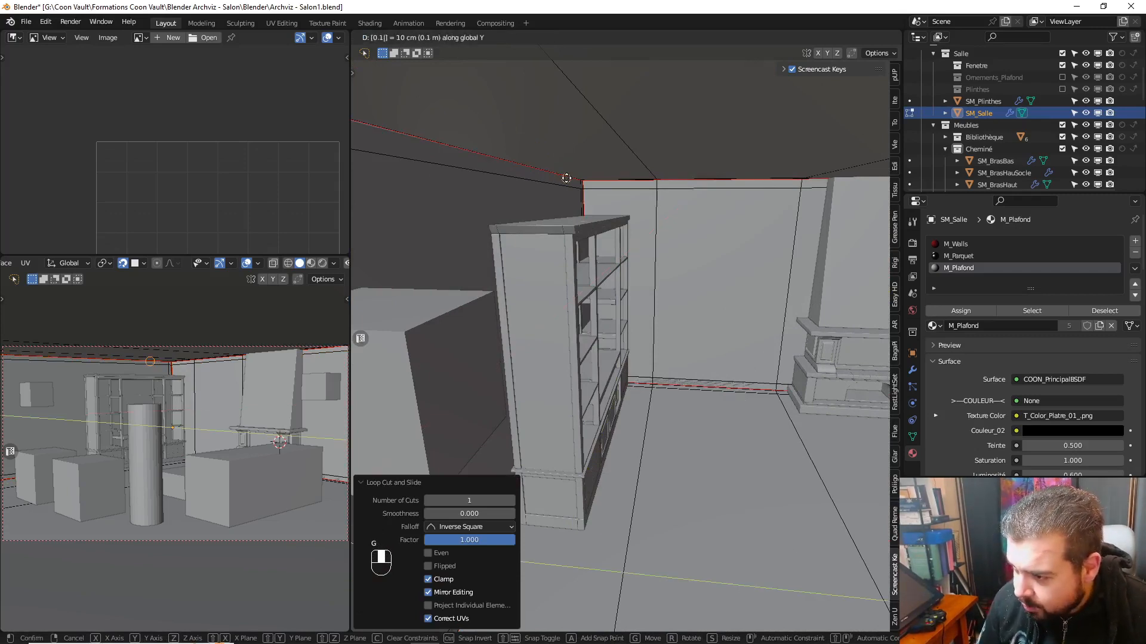
pyautogui.press('Return')
pyautogui.press('a')
pyautogui.click(562, 167)
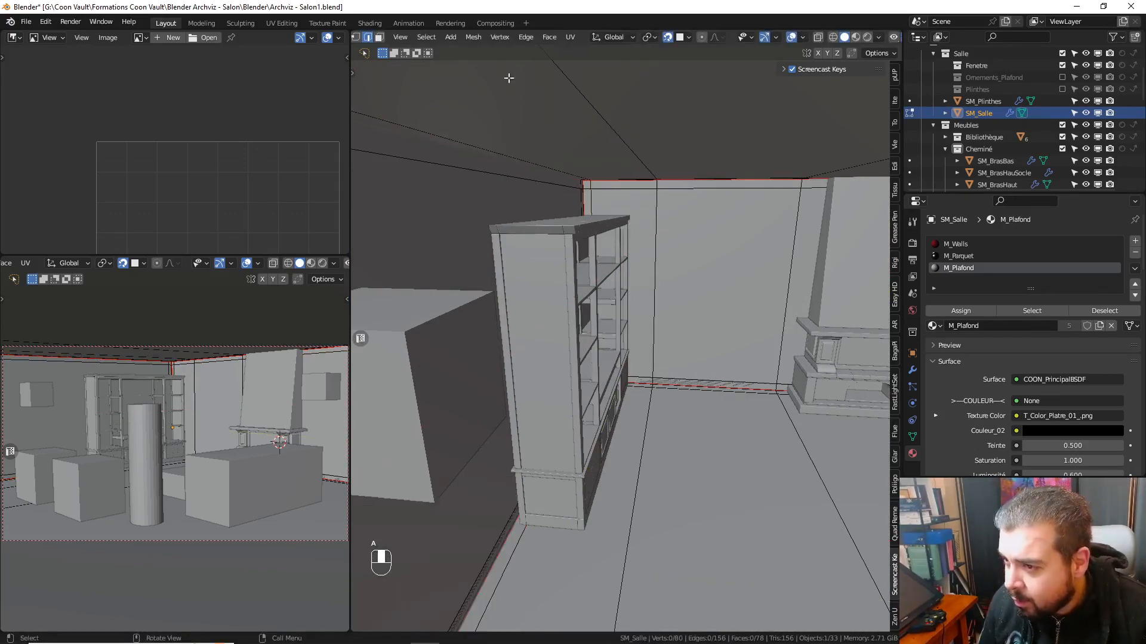
# - Select the loop of narrow faces along the top of the room's walls and isolate the room in Local View
pyautogui.keyDown('alt'); pyautogui.keyDown('shift'); pyautogui.click(583, 185); pyautogui.keyUp('shift'); pyautogui.keyUp('alt')
pyautogui.keyDown('shift'); pyautogui.moveTo(582, 184); pyautogui.dragTo(632, 351, button='middle'); pyautogui.keyUp('shift')
pyautogui.press('KP_Divide')
pyautogui.moveTo(630, 410); pyautogui.dragTo(635, 320, button='middle')
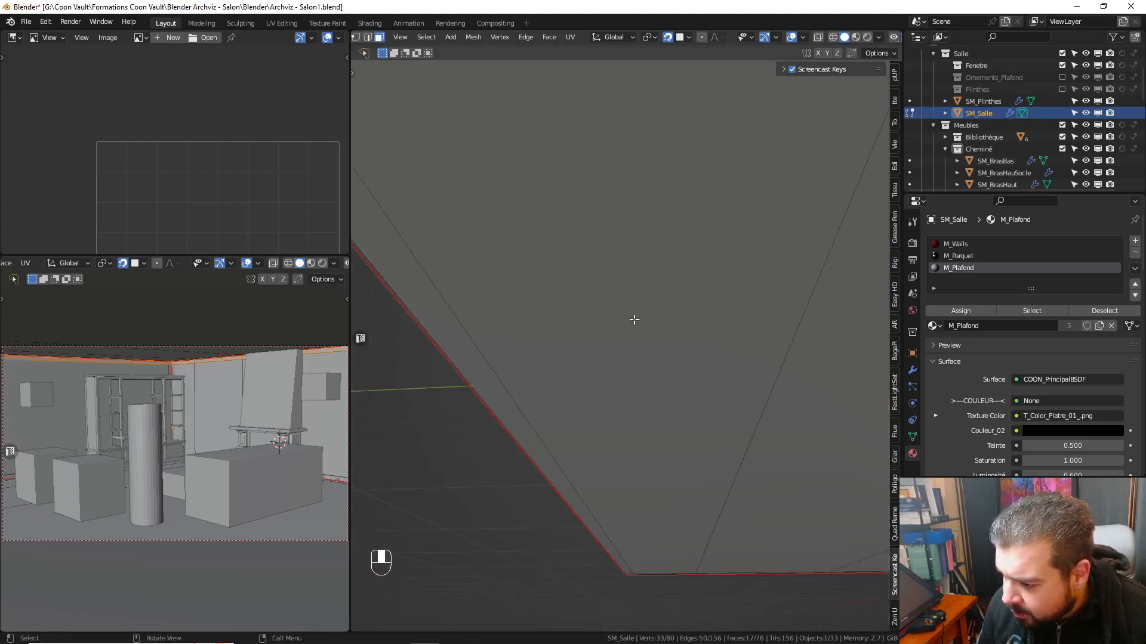
pyautogui.keyDown('shift'); pyautogui.moveTo(623, 206); pyautogui.dragTo(633, 314, button='middle'); pyautogui.keyUp('shift')
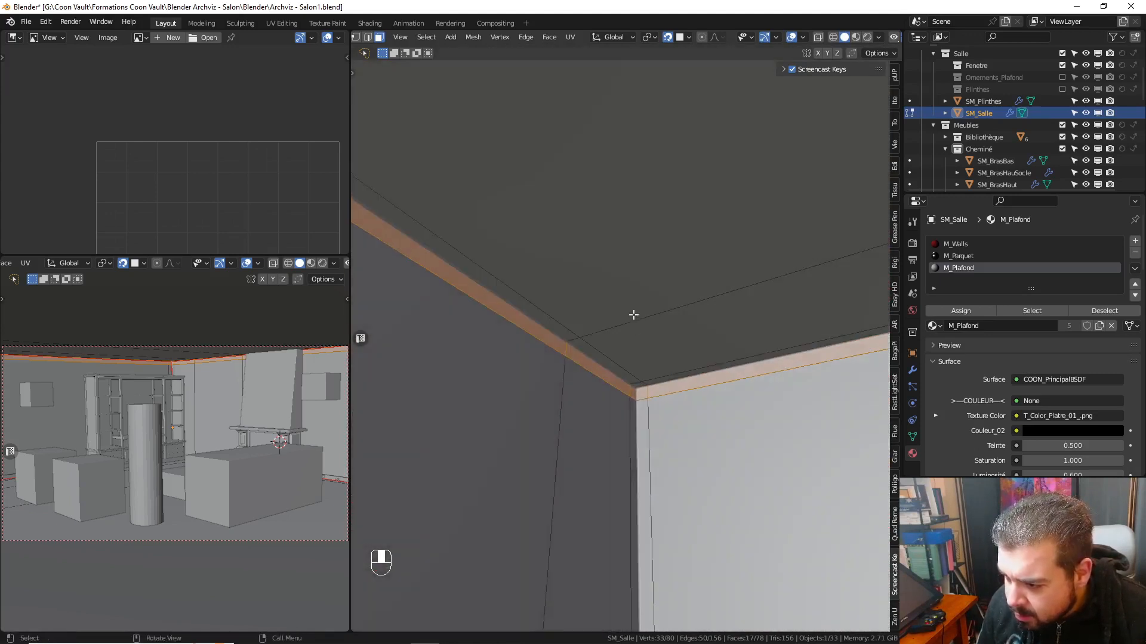
# - Add the narrow ceiling faces bordering the walls all around the room to the selection
pyautogui.keyDown('ctrl'); pyautogui.click(638, 384); pyautogui.keyUp('ctrl')
pyautogui.moveTo(634, 374); pyautogui.dragTo(671, 384, button='middle')
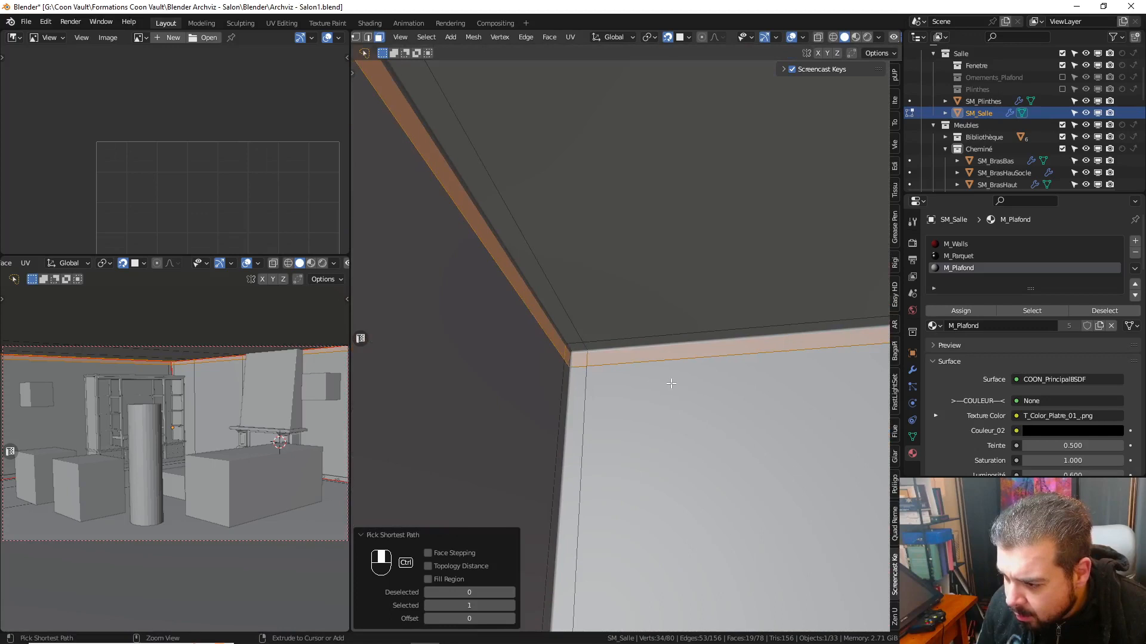
pyautogui.keyDown('ctrl'); pyautogui.click(575, 347); pyautogui.keyUp('ctrl')
pyautogui.keyDown('ctrl'); pyautogui.click(558, 324); pyautogui.keyUp('ctrl')
pyautogui.moveTo(559, 324); pyautogui.dragTo(484, 286, button='middle')
pyautogui.keyDown('shift'); pyautogui.moveTo(483, 286); pyautogui.dragTo(695, 299, button='middle'); pyautogui.keyUp('shift')
pyautogui.moveTo(647, 391); pyautogui.dragTo(767, 305, button='middle')
pyautogui.keyDown('ctrl'); pyautogui.click(670, 288); pyautogui.keyUp('ctrl')
pyautogui.moveTo(675, 321); pyautogui.dragTo(729, 319, button='middle')
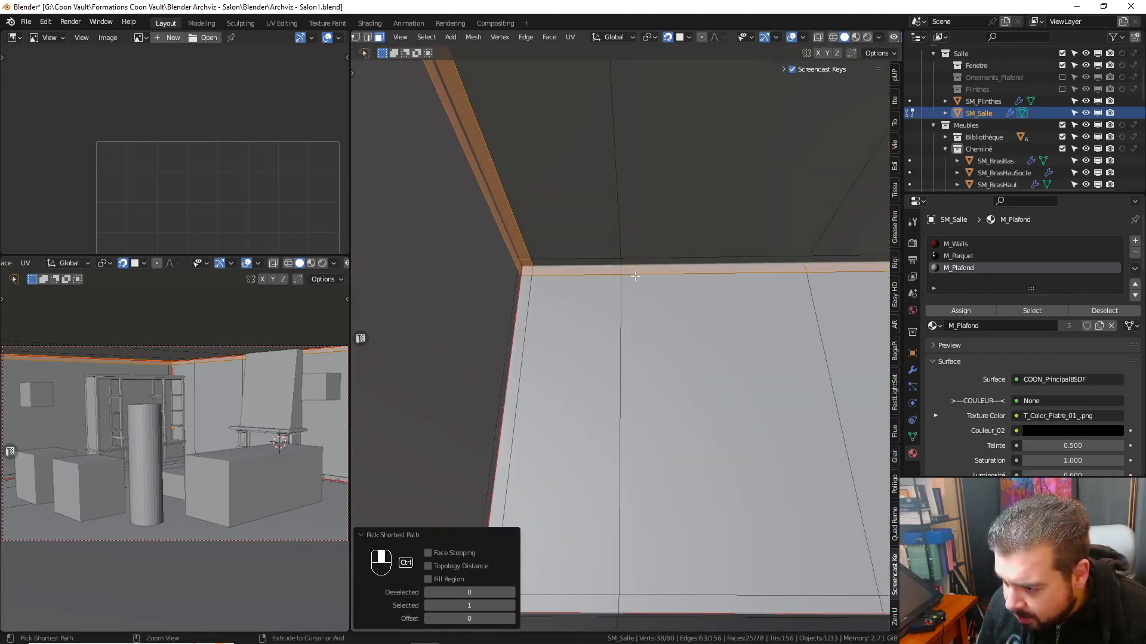
pyautogui.keyDown('ctrl'); pyautogui.click(561, 261); pyautogui.keyUp('ctrl')
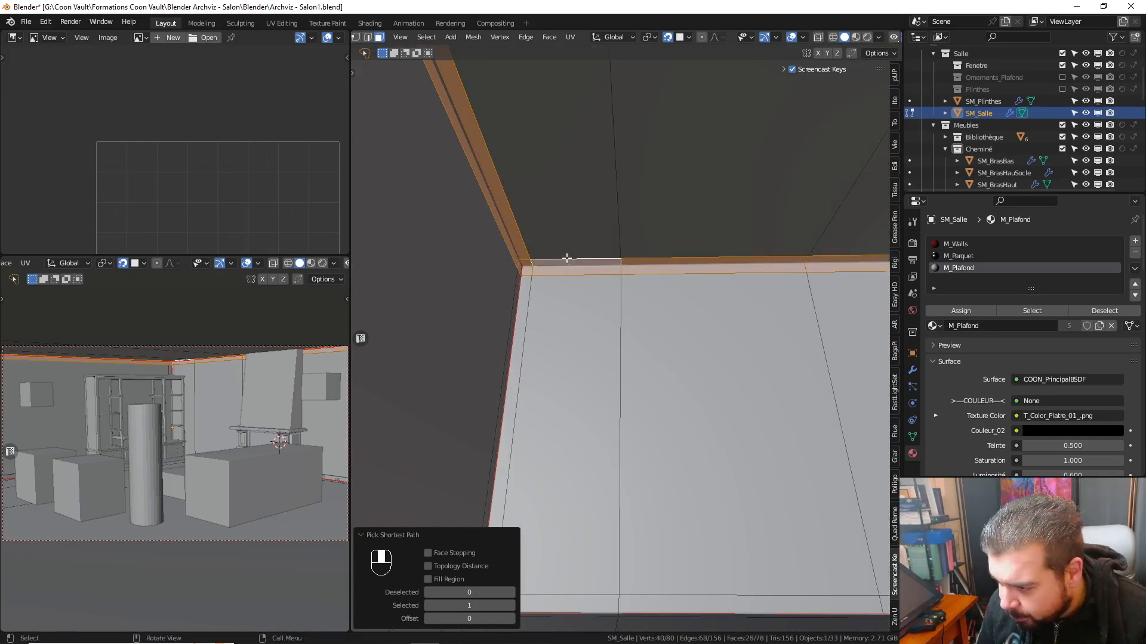
# - Duplicate the selected wall-top and ceiling-edge faces in place, separate them into their own object and leave Edit Mode
pyautogui.hotkey('shift', 'd')
pyautogui.click(630, 259)
pyautogui.press('p')
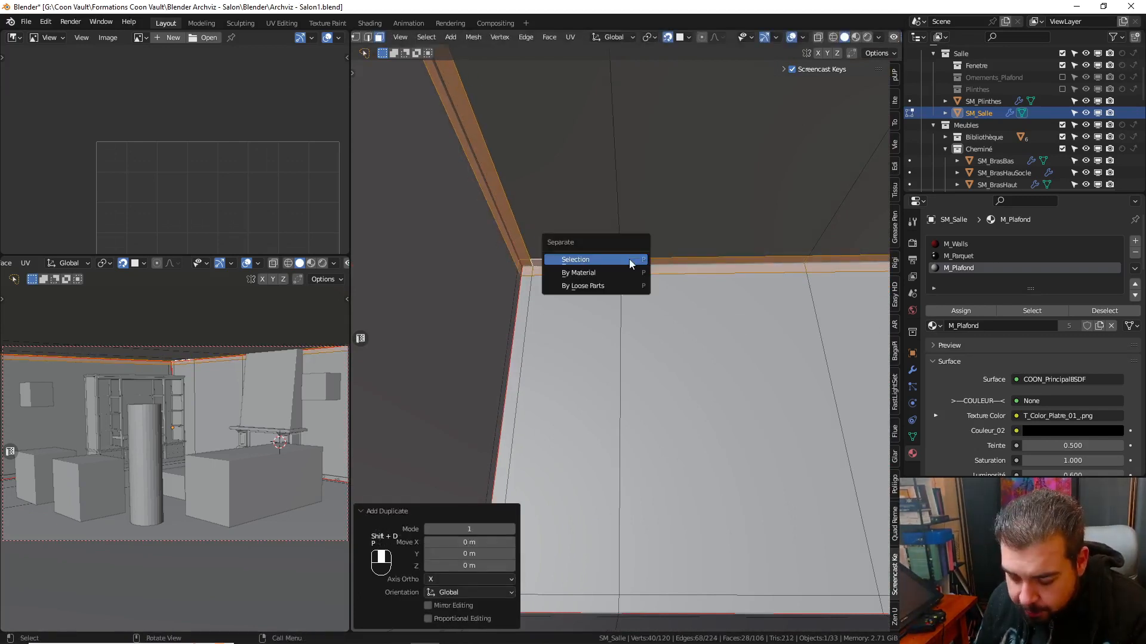
pyautogui.click(630, 259)
pyautogui.press('Tab')
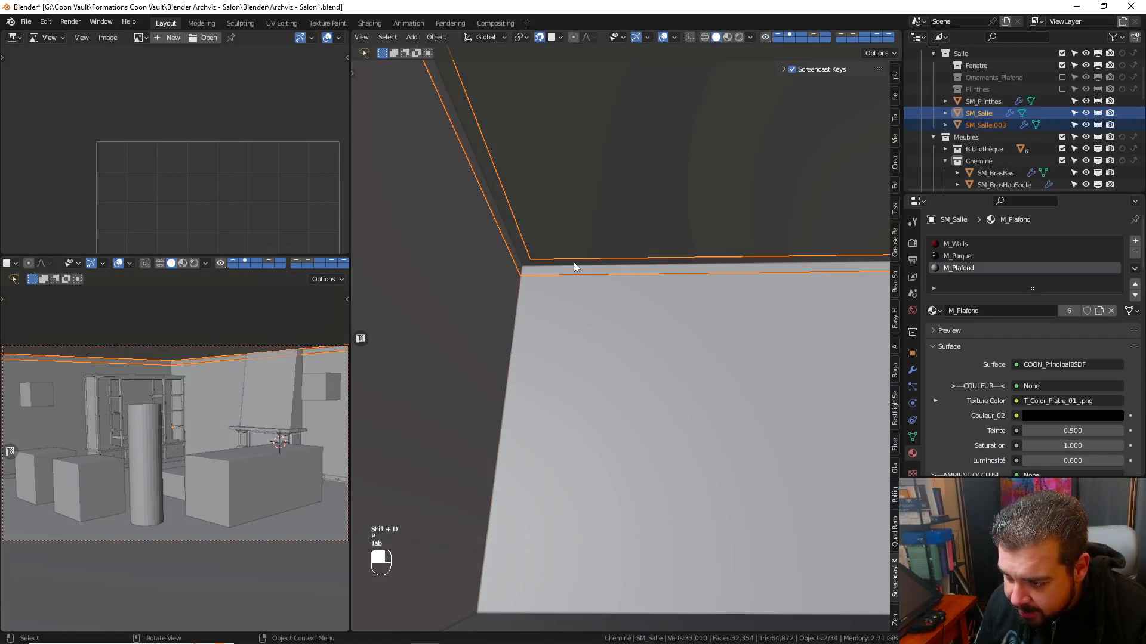
# - Rename the separated ceiling-edge object SM_OrnementsPlafond
pyautogui.scroll(-1, 952, 116)
pyautogui.doubleClick(985, 113)
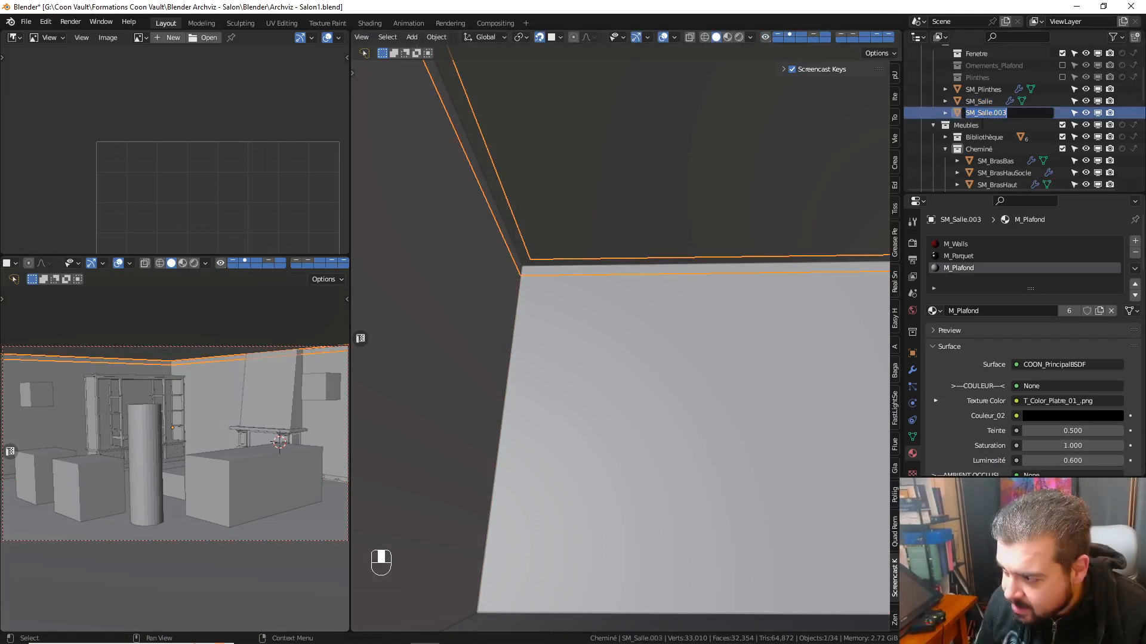
pyautogui.press('Escape')
pyautogui.doubleClick(984, 113)
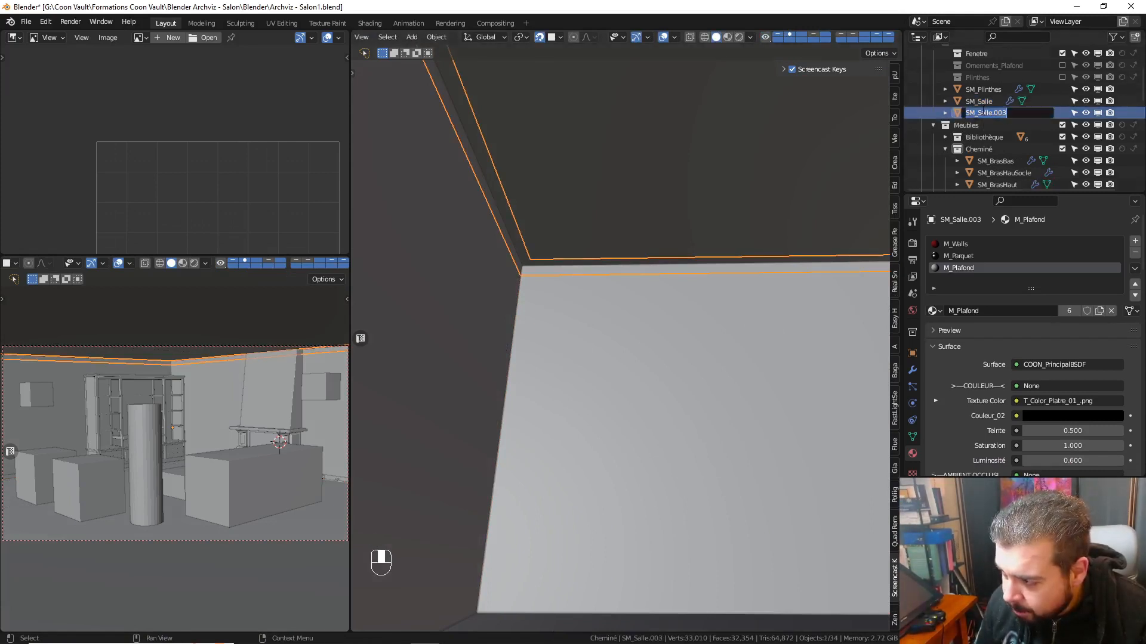
pyautogui.moveTo(981, 113); pyautogui.dragTo(1062, 112)
pyautogui.press('BackSpace')
pyautogui.press('BackSpace')
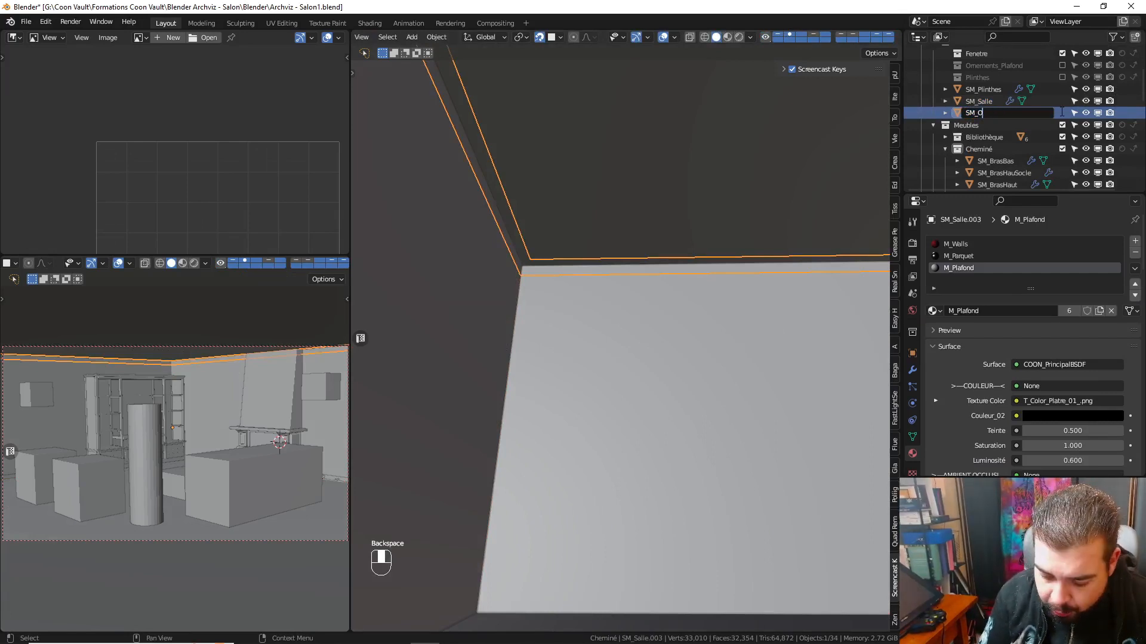
pyautogui.write('Ornements')
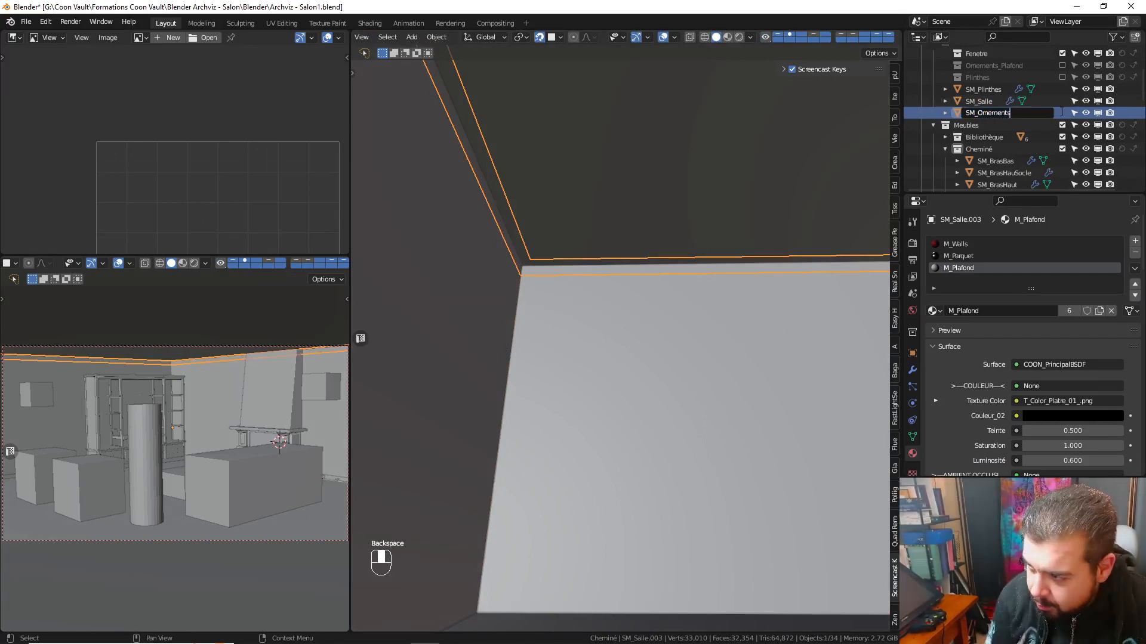
pyautogui.write('Plafo')
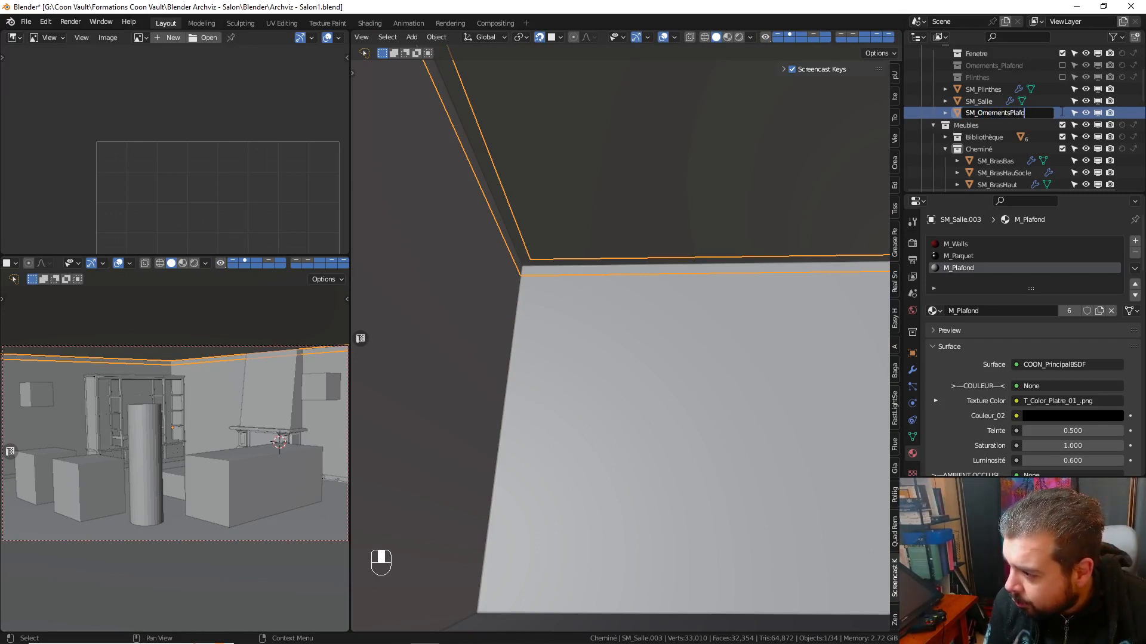
pyautogui.write('nd')
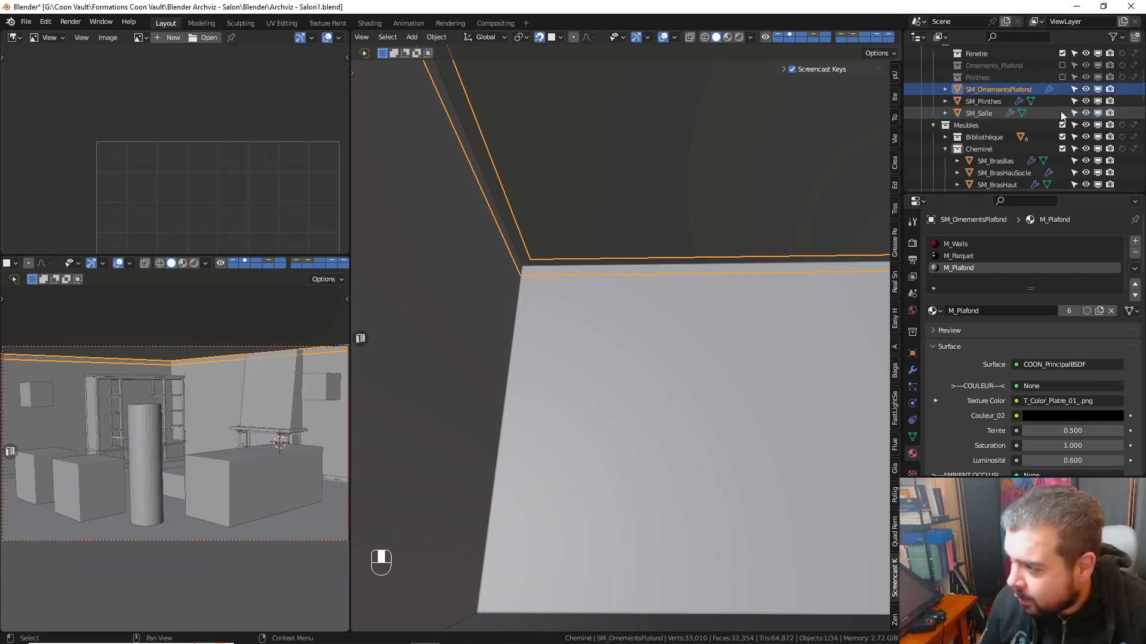
# - Hide the separated ceiling-edge object and open the room mesh SM_Salle in Edit Mode
pyautogui.press('Return')
pyautogui.press('h')
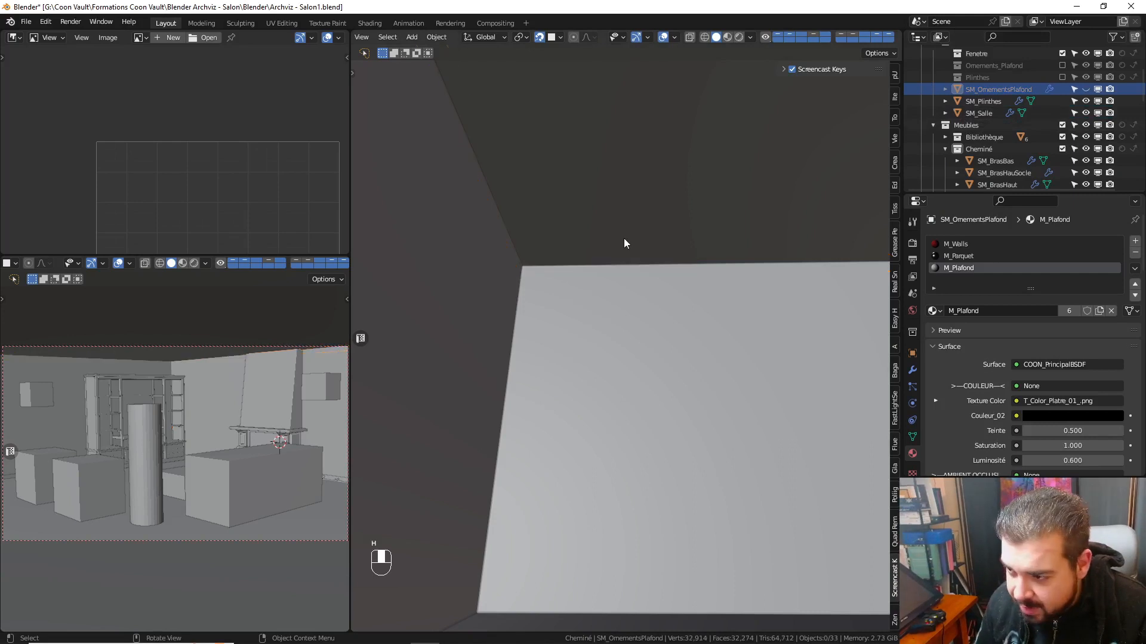
pyautogui.moveTo(624, 243); pyautogui.dragTo(607, 365, button='middle')
pyautogui.click(607, 364)
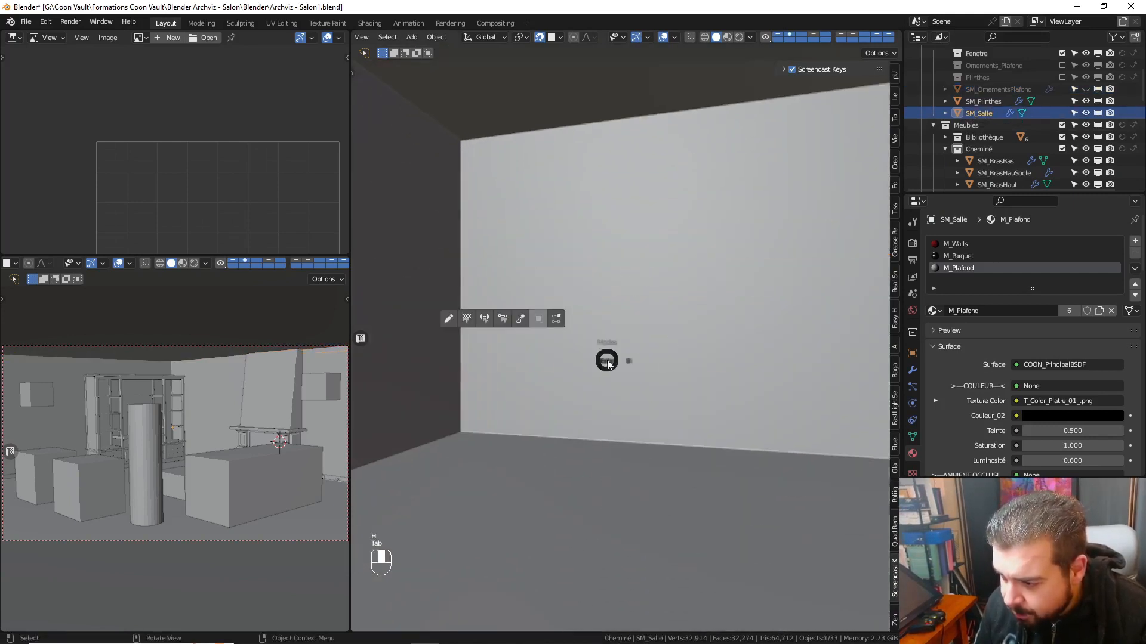
pyautogui.press('Tab')
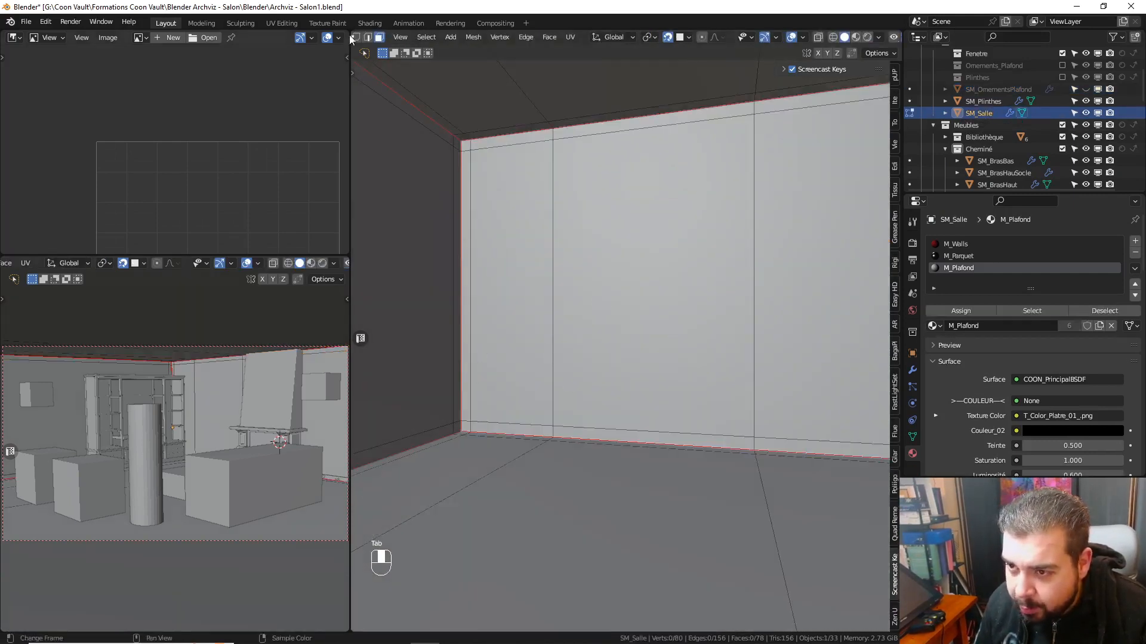
# - Dissolve the horizontal edge loop running around the walls just above the floor
pyautogui.press('2')
pyautogui.keyDown('alt'); pyautogui.keyDown('shift'); pyautogui.click(508, 433); pyautogui.keyUp('shift'); pyautogui.keyUp('alt')
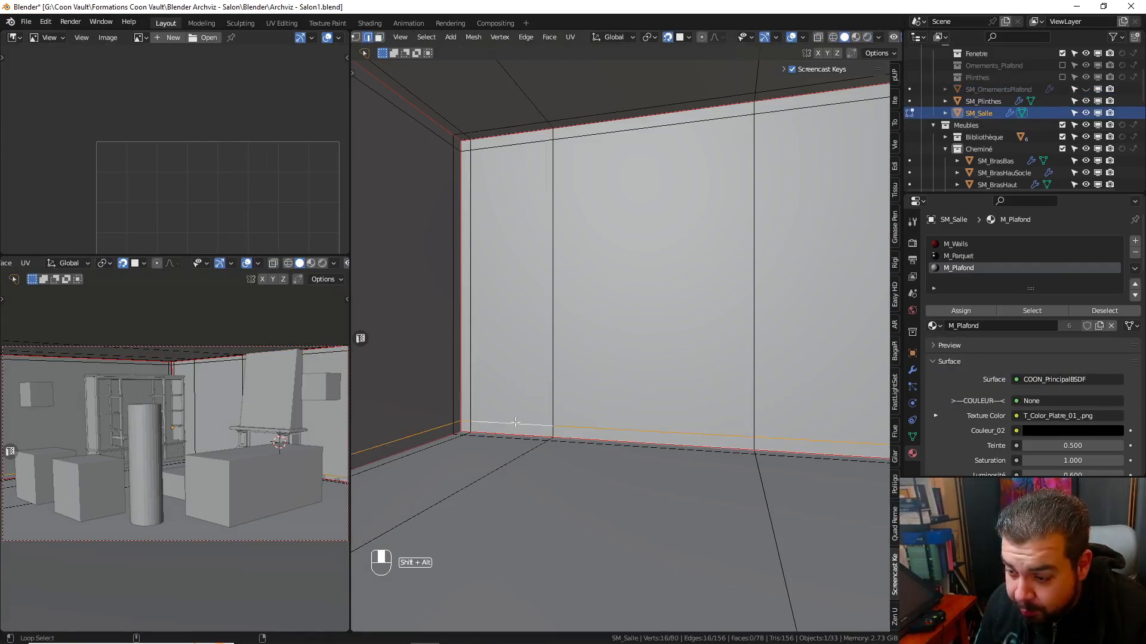
pyautogui.press('x')
pyautogui.click(537, 456)
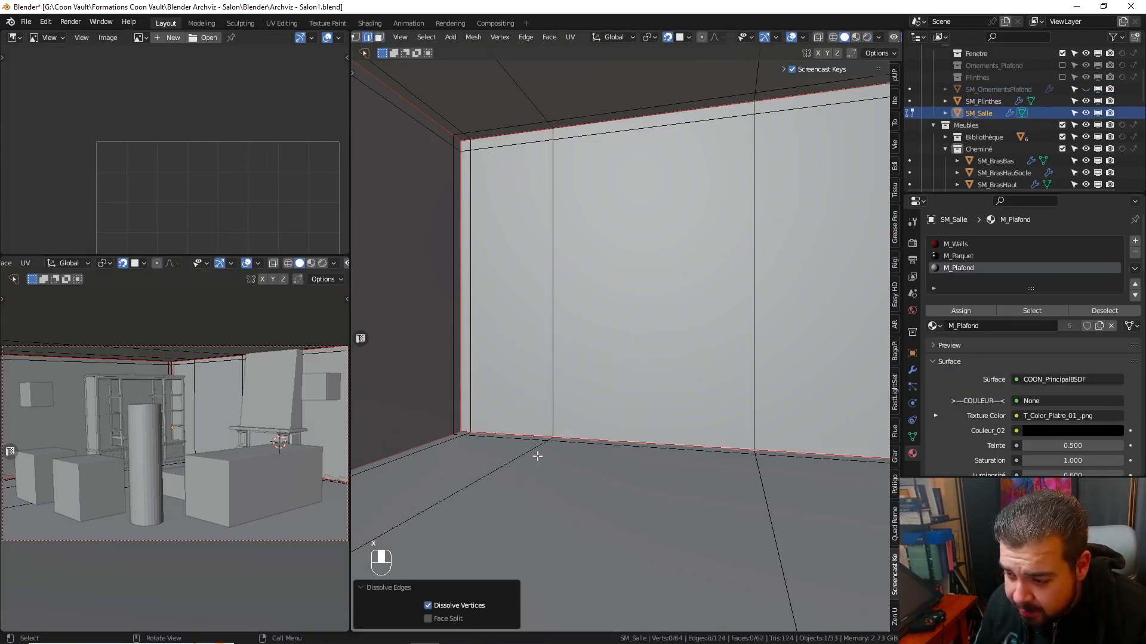
# - Dissolve the two narrow floor-border edge loops that cross at the room's corner
pyautogui.moveTo(537, 456); pyautogui.dragTo(540, 463, button='middle')
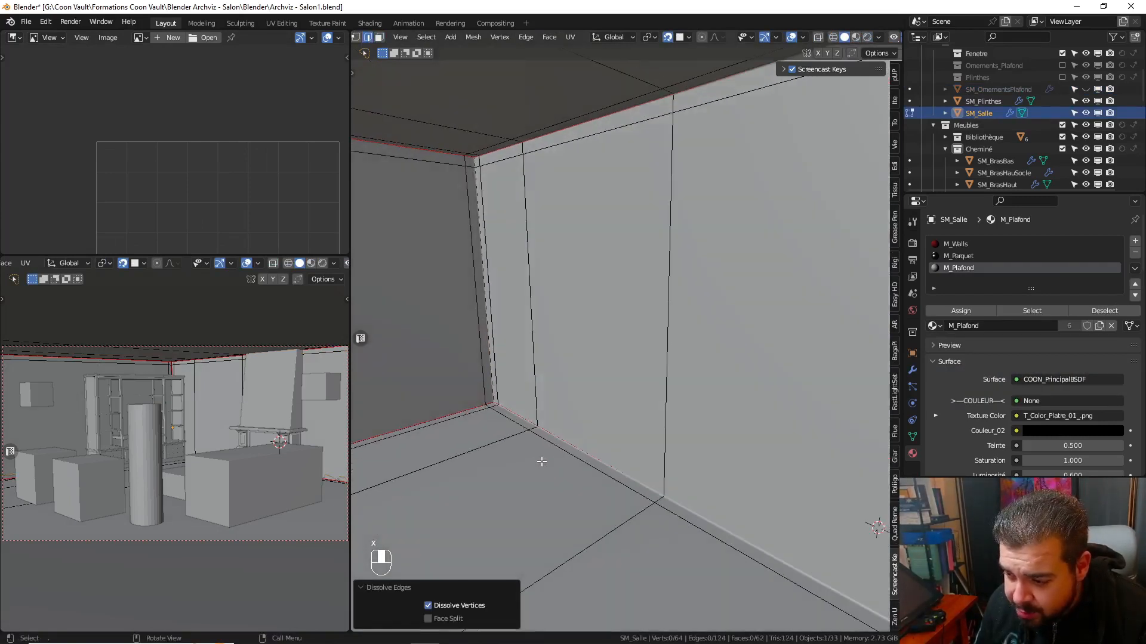
pyautogui.keyDown('alt'); pyautogui.keyDown('shift'); pyautogui.click(543, 462); pyautogui.keyUp('shift'); pyautogui.keyUp('alt')
pyautogui.press('x')
pyautogui.click(479, 450)
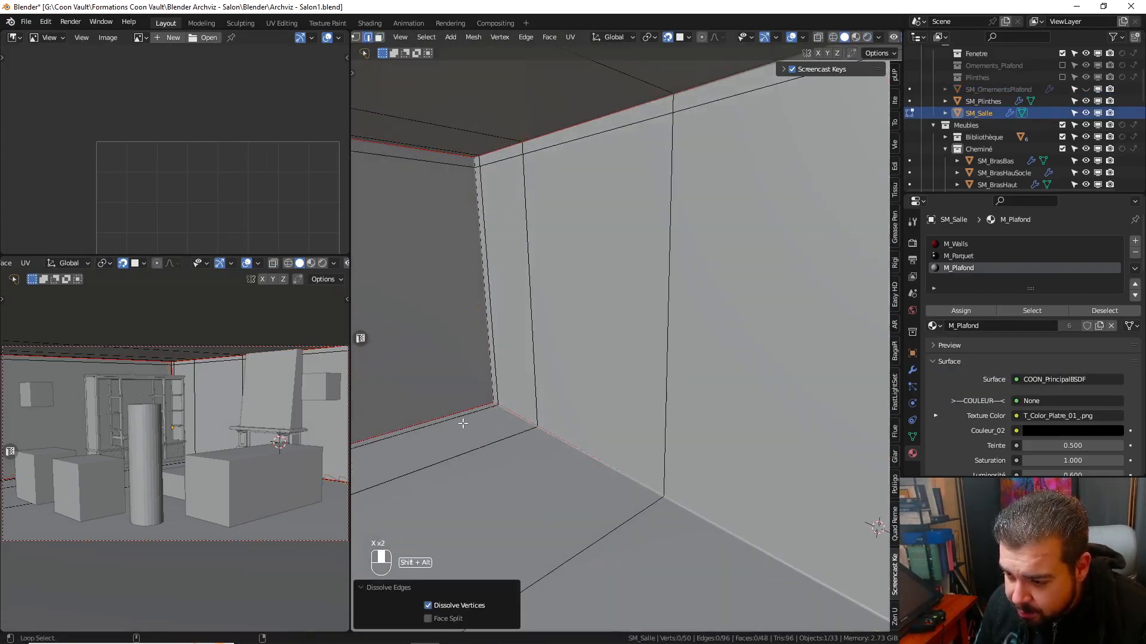
pyautogui.keyDown('alt'); pyautogui.keyDown('shift'); pyautogui.click(465, 426); pyautogui.keyUp('shift'); pyautogui.keyUp('alt')
pyautogui.press('x')
pyautogui.click(477, 466)
# - Dissolve the horizontal edge loop running around the walls just below the ceiling
pyautogui.moveTo(486, 468); pyautogui.dragTo(528, 438, button='middle')
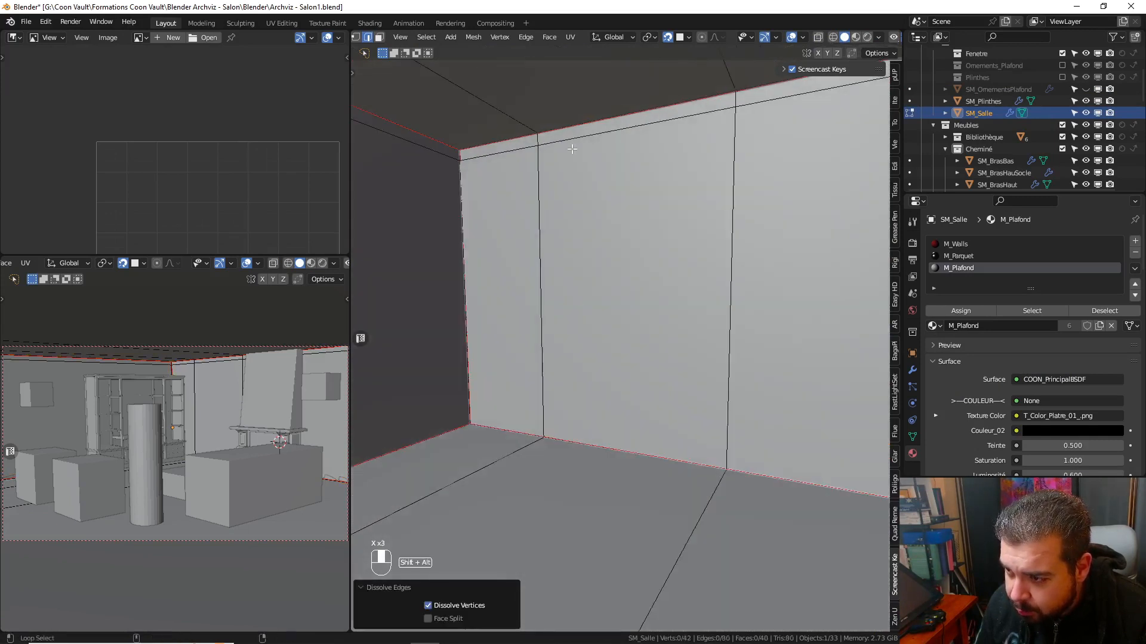
pyautogui.keyDown('alt'); pyautogui.keyDown('shift'); pyautogui.click(575, 142); pyautogui.keyUp('shift'); pyautogui.keyUp('alt')
pyautogui.press('x')
pyautogui.click(571, 212)
# - Dissolve the two remaining border edge loops next to the room's other corners, which run across walls, floor and ceiling
pyautogui.moveTo(572, 212); pyautogui.dragTo(568, 237, button='middle')
pyautogui.moveTo(644, 262); pyautogui.dragTo(678, 266, button='middle')
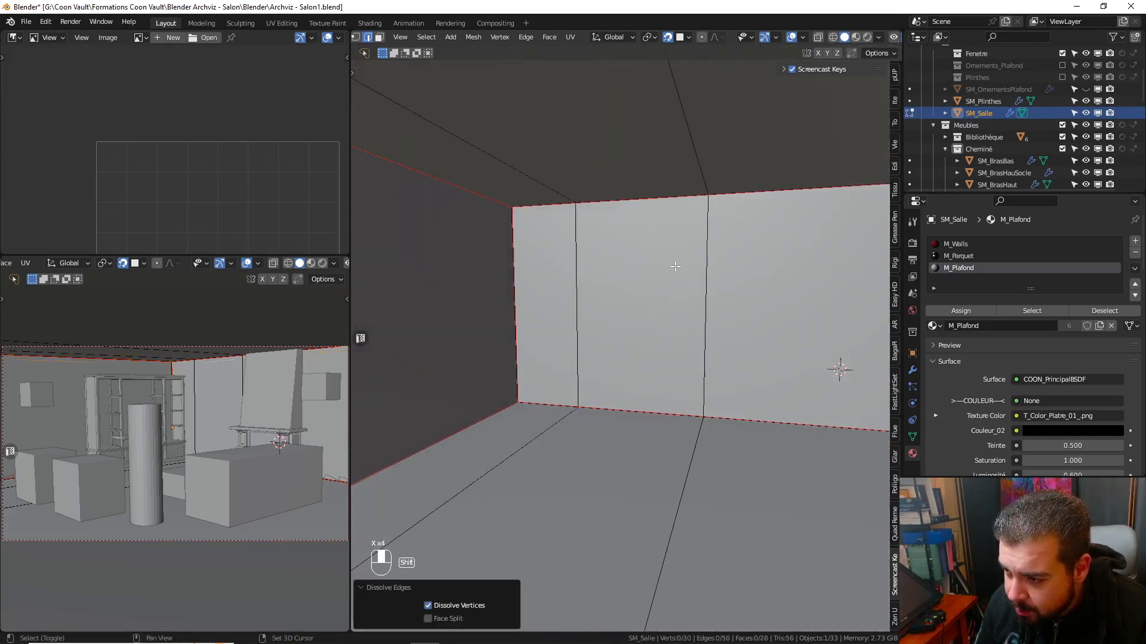
pyautogui.keyDown('shift'); pyautogui.moveTo(836, 268); pyautogui.dragTo(460, 275, button='middle'); pyautogui.keyUp('shift')
pyautogui.moveTo(459, 274); pyautogui.dragTo(517, 276, button='middle')
pyautogui.keyDown('shift'); pyautogui.moveTo(782, 278); pyautogui.dragTo(622, 266, button='middle'); pyautogui.keyUp('shift')
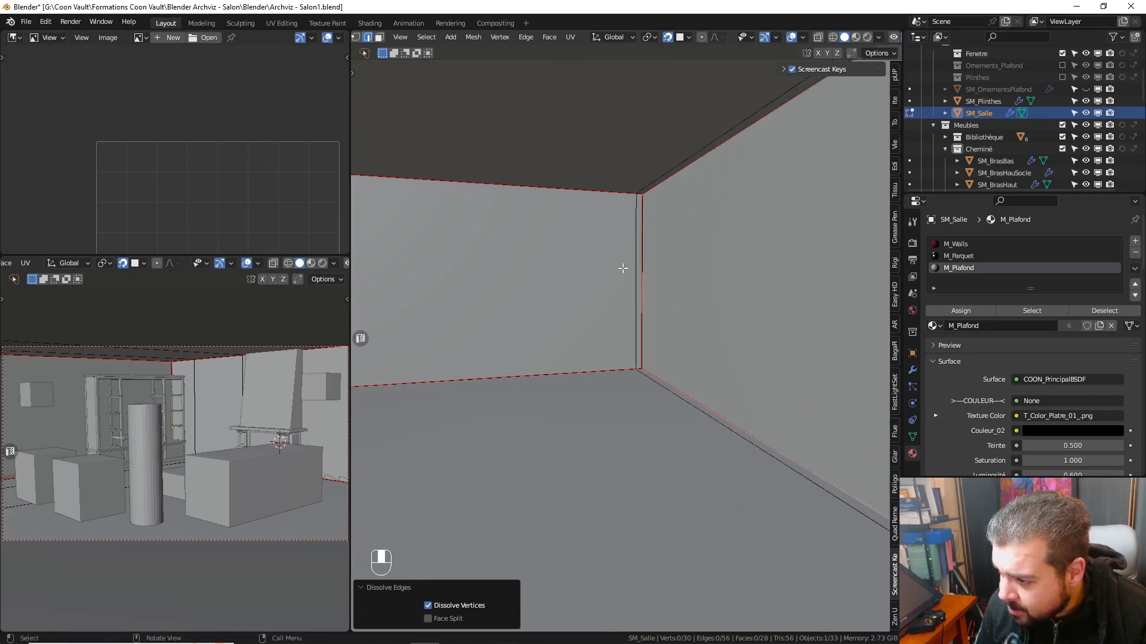
pyautogui.keyDown('alt'); pyautogui.keyDown('shift'); pyautogui.click(626, 271); pyautogui.keyUp('shift'); pyautogui.keyUp('alt')
pyautogui.press('x')
pyautogui.click(624, 322)
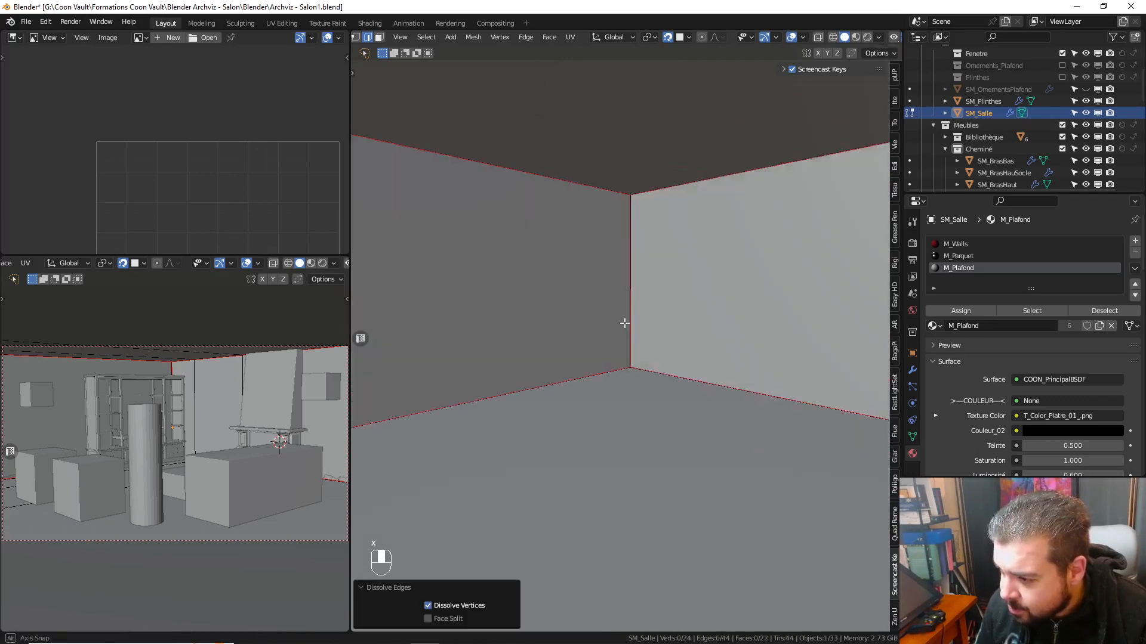
pyautogui.moveTo(624, 323)
pyautogui.mouseDown(button='middle')
pyautogui.moveTo(453, 317)
pyautogui.moveTo(616, 317)
pyautogui.moveTo(635, 296)
pyautogui.moveTo(427, 327)
pyautogui.moveTo(642, 323)
pyautogui.mouseUp(button='middle')
pyautogui.keyDown('alt'); pyautogui.keyDown('shift'); pyautogui.click(655, 267); pyautogui.keyUp('shift'); pyautogui.keyUp('alt')
pyautogui.press('x')
pyautogui.click(650, 332)
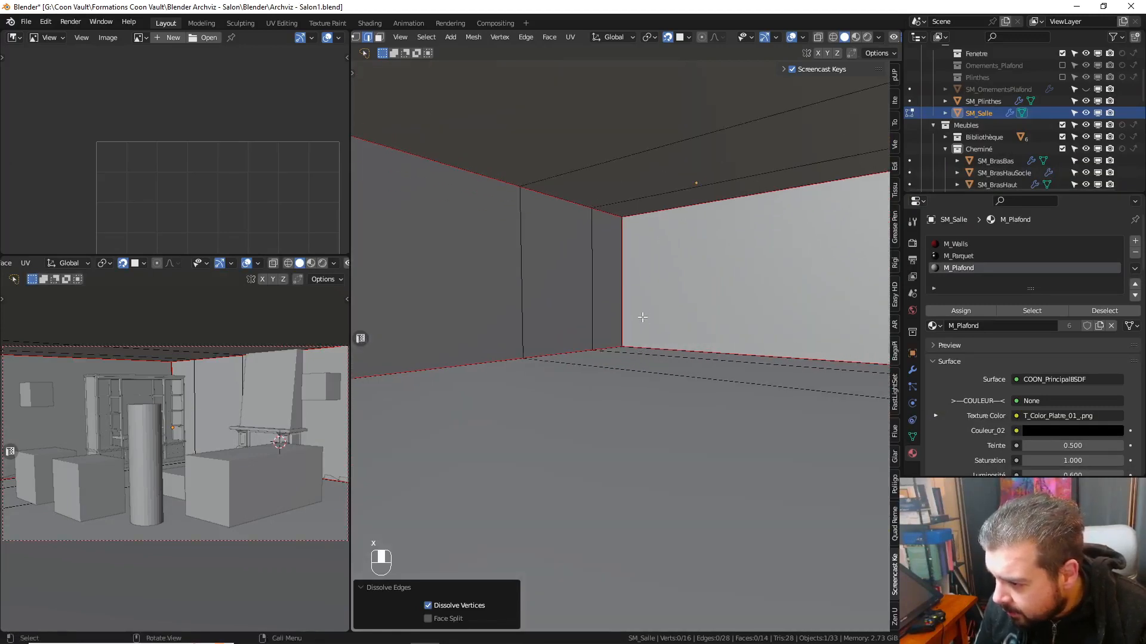
# - Select a vertical corner edge of the room and frame it to inspect the cleaned-up walls
pyautogui.click(622, 317)
pyautogui.press('KP_Decimal')
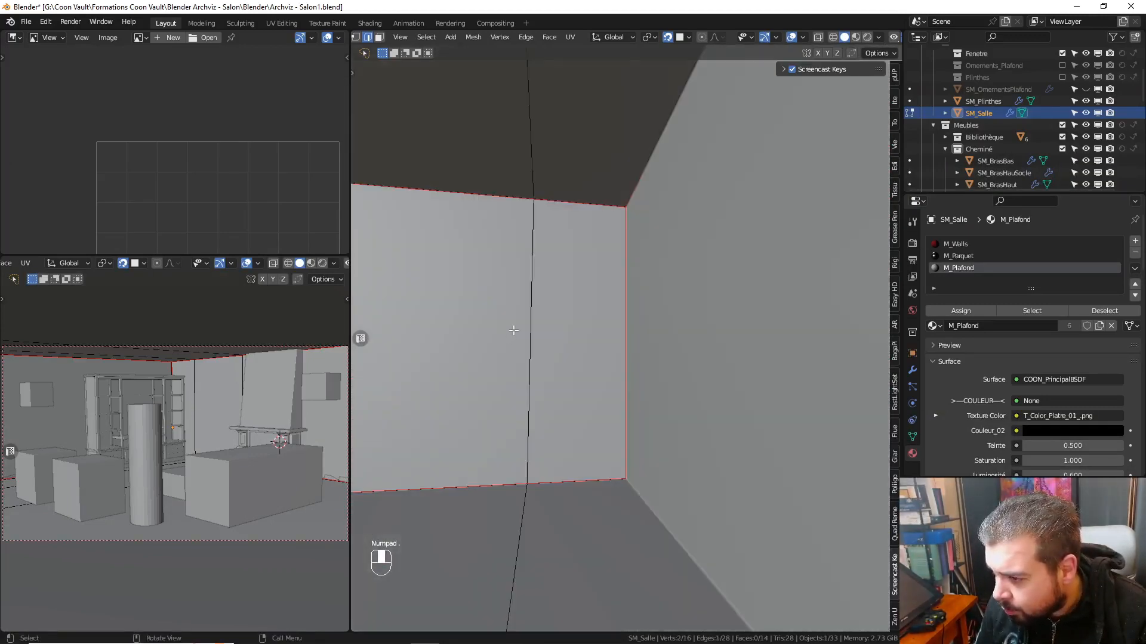
pyautogui.moveTo(513, 330); pyautogui.dragTo(470, 339, button='middle')
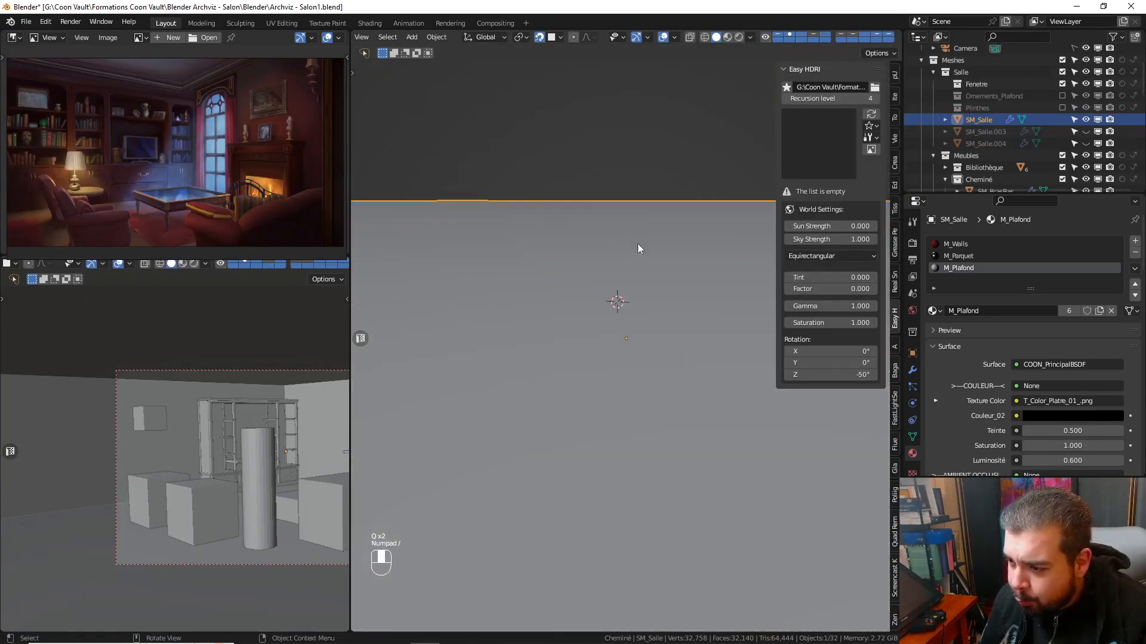
# - Isolate the room mesh SM_Salle in Local View and enter Edit Mode
pyautogui.press('KP_Divide')
pyautogui.press('Tab')
pyautogui.click(609, 242)
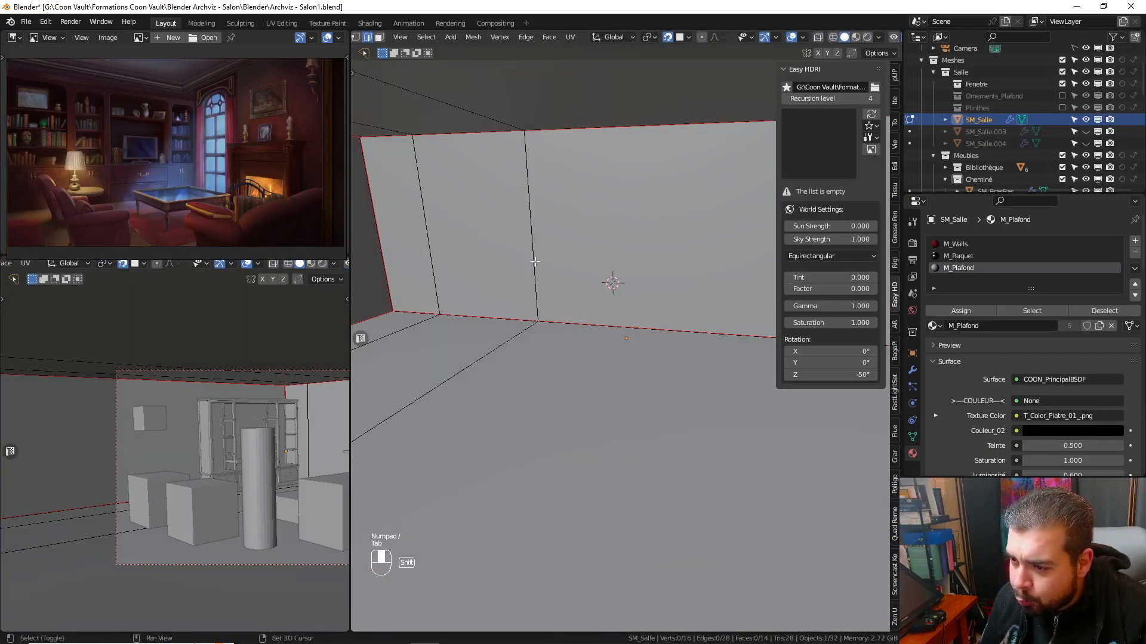
# - Add a horizontal loop cut around the walls, slide it down to the floor edge and raise it 0.3 m along Z
pyautogui.hotkey('ctrl', 'r')
pyautogui.click(575, 231)
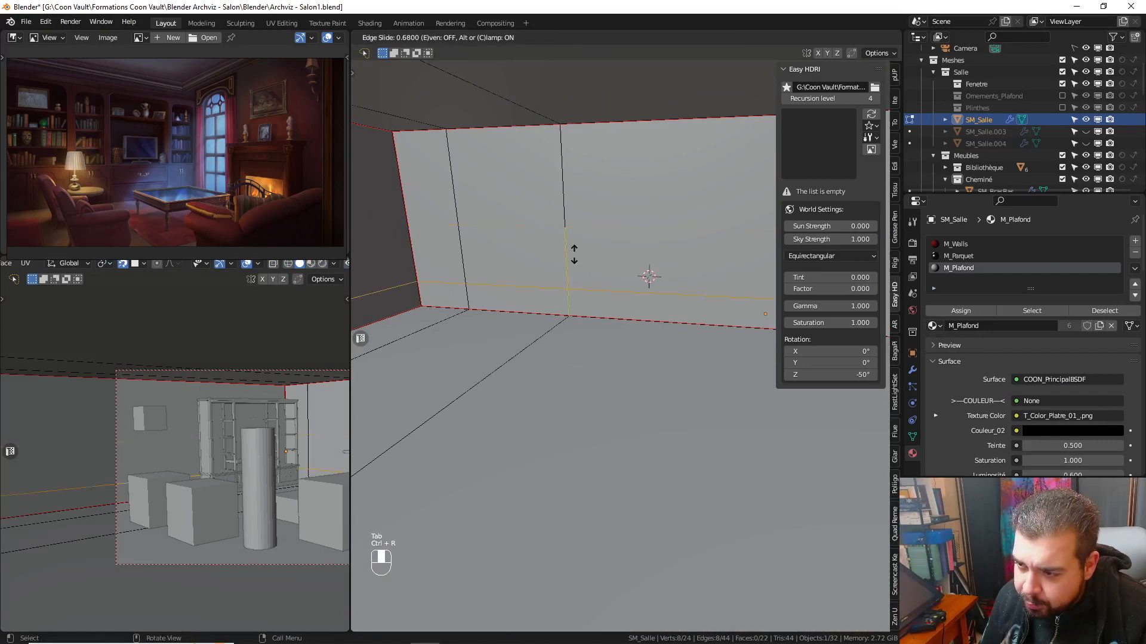
pyautogui.click(568, 341)
pyautogui.press('g')
pyautogui.press('z')
pyautogui.press('.')
pyautogui.write('3')
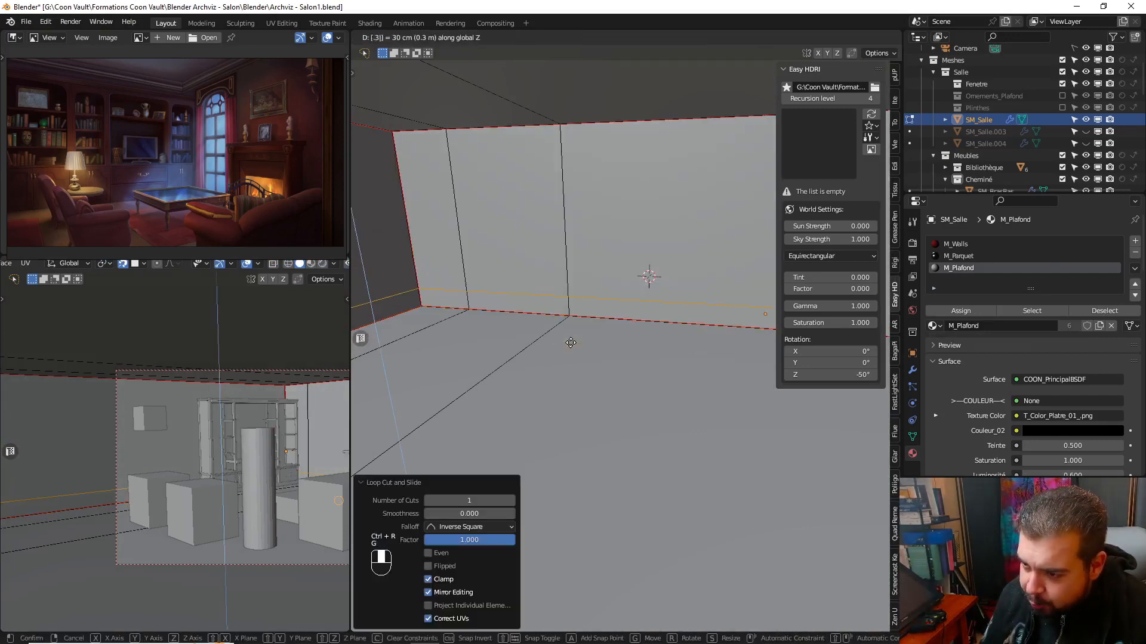
pyautogui.press('Return')
# - Add a second horizontal wall loop cut, slide it up to the ceiling edge and move it -0.4 m along Z
pyautogui.moveTo(492, 290); pyautogui.dragTo(647, 278, button='middle')
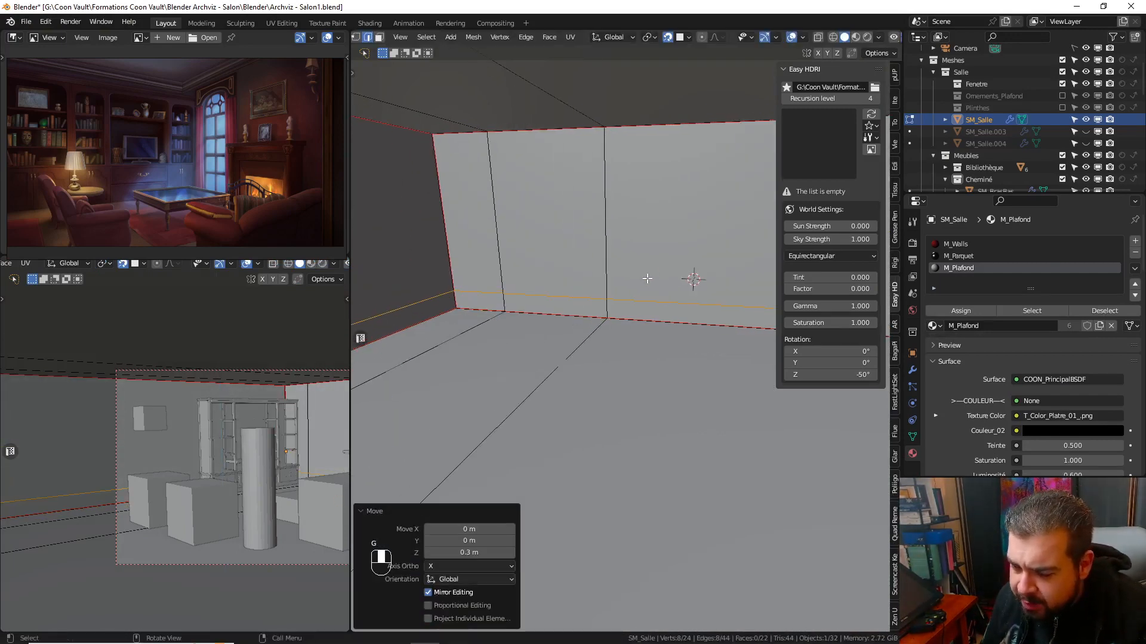
pyautogui.hotkey('ctrl', 'r')
pyautogui.click(608, 200)
pyautogui.click(613, 124)
pyautogui.write('gz')
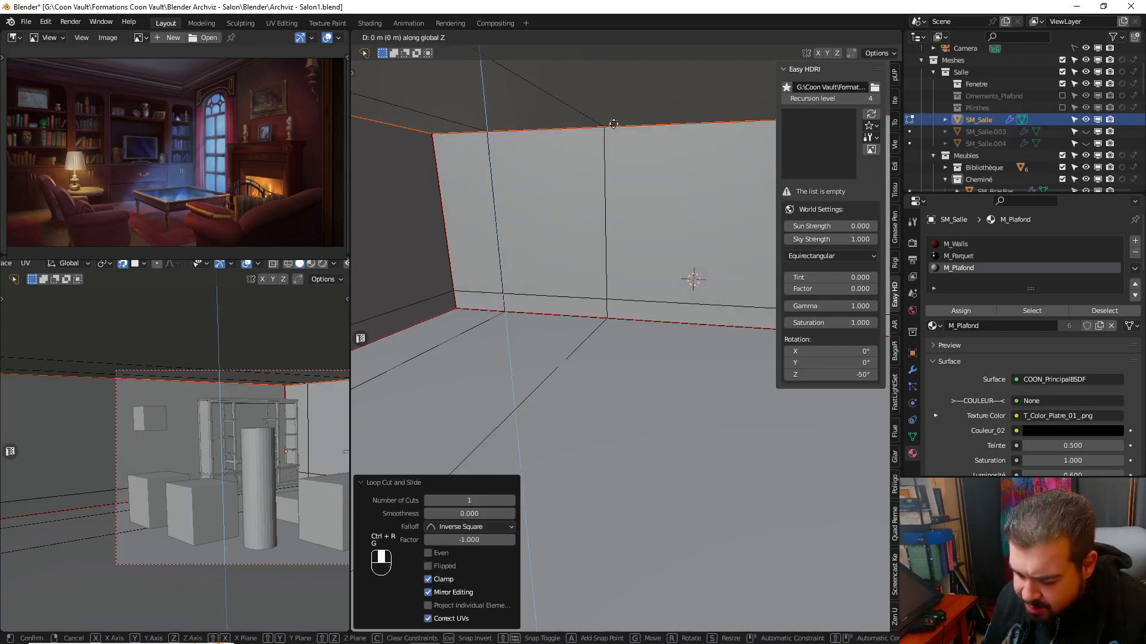
pyautogui.write('-.4')
pyautogui.press('Return')
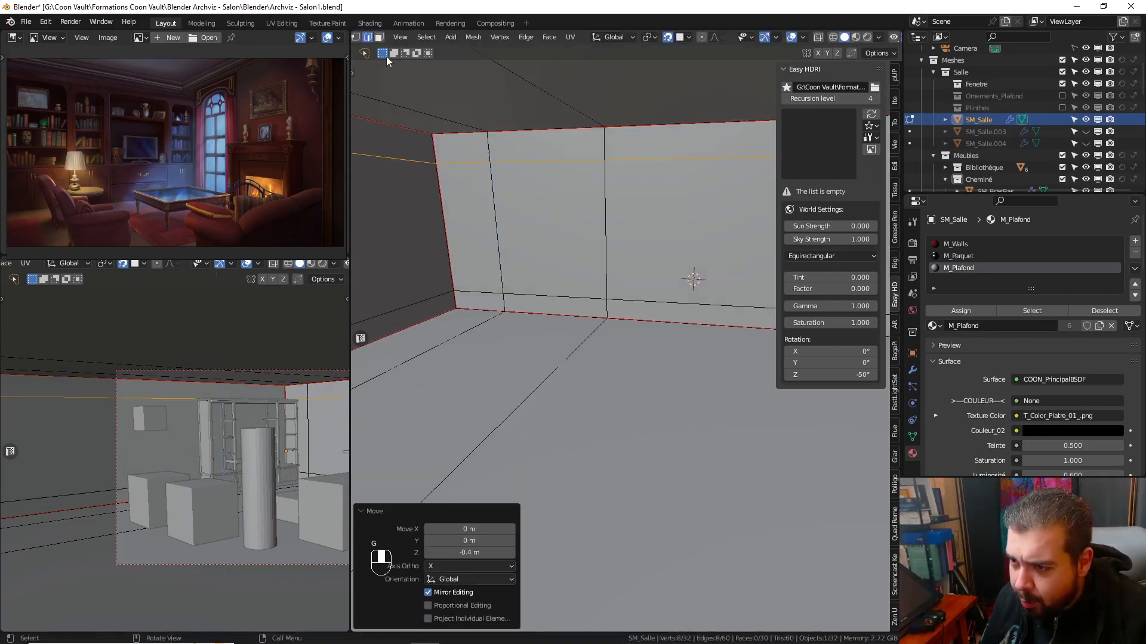
# - Vertex-bevel the two points where the upper wall loop crosses the vertical edges, about 0.5 m wide
pyautogui.click(356, 37)
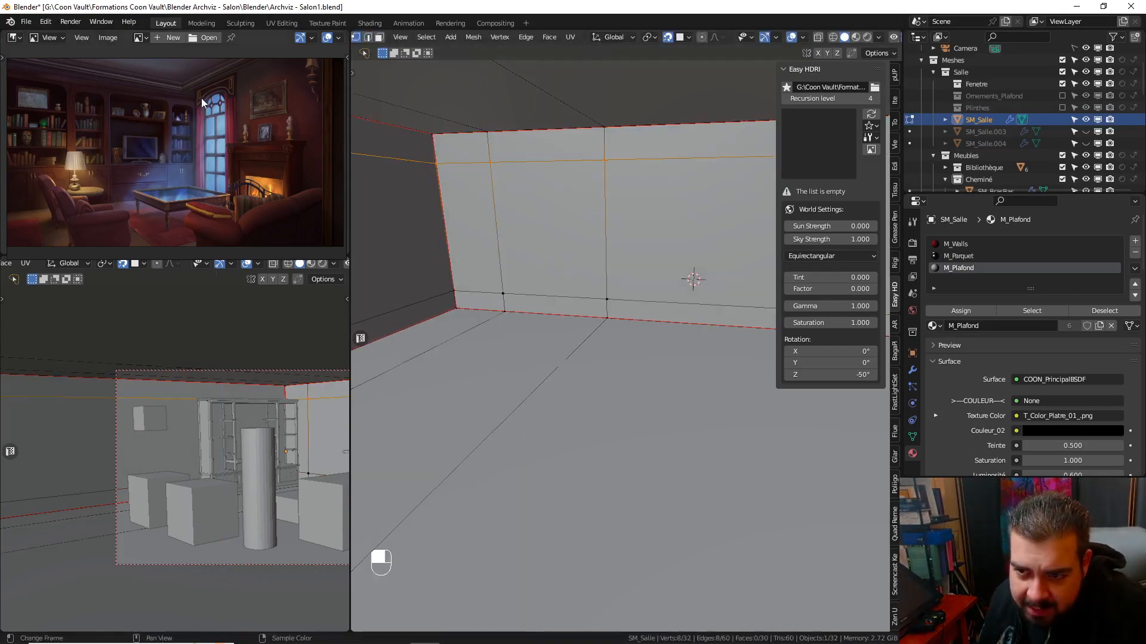
pyautogui.click(485, 164)
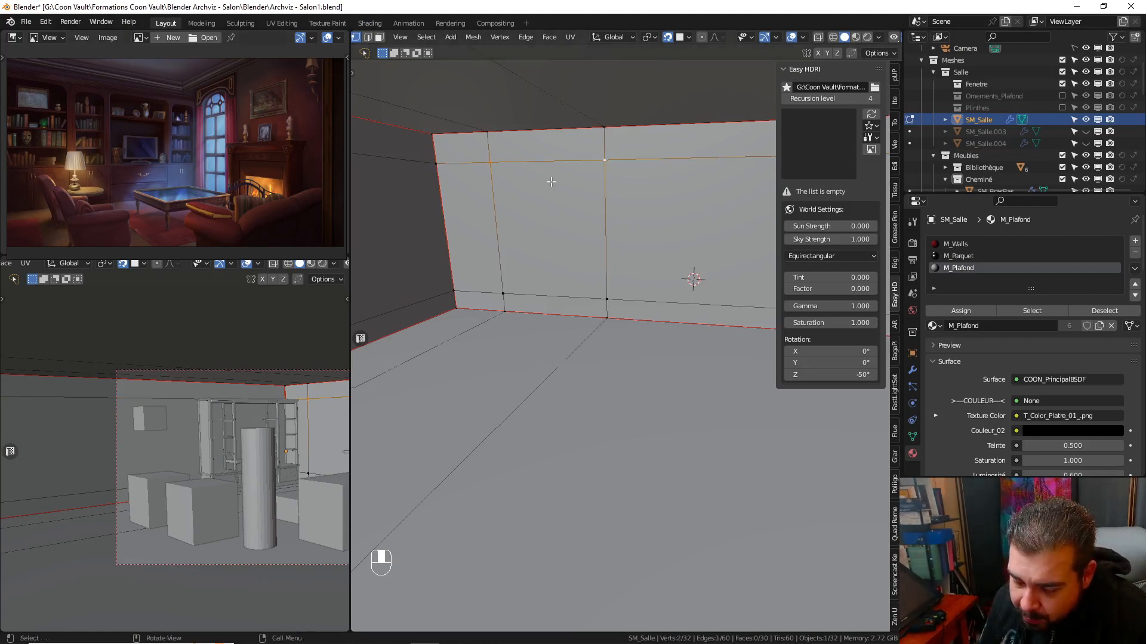
pyautogui.moveTo(550, 182); pyautogui.dragTo(572, 177, button='middle')
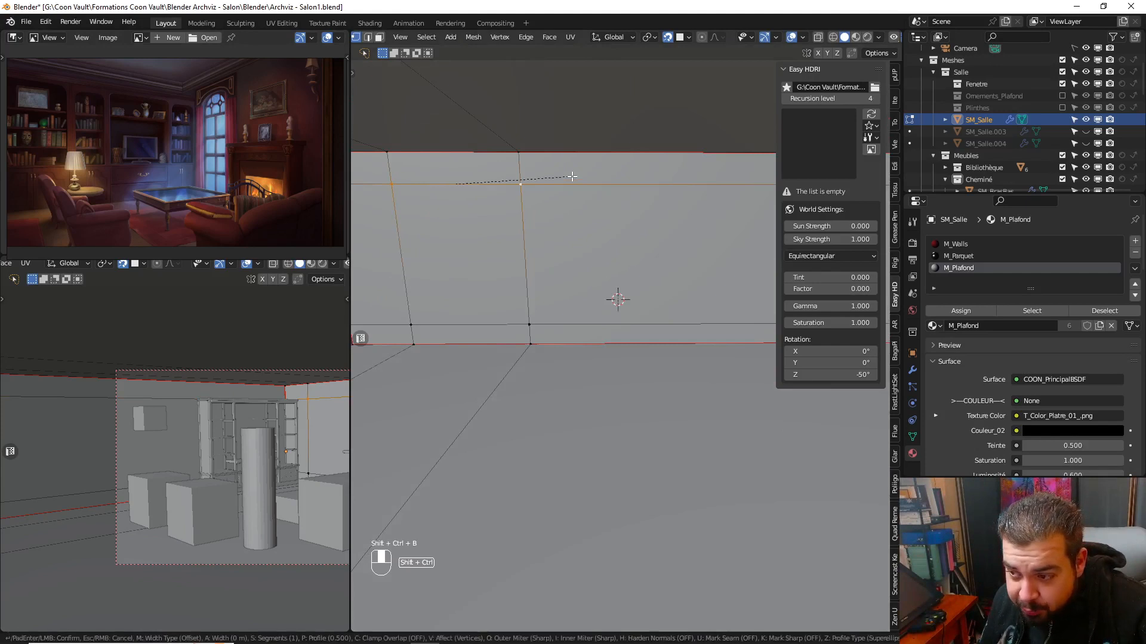
pyautogui.hotkey('ctrl', 'shift', 'b')
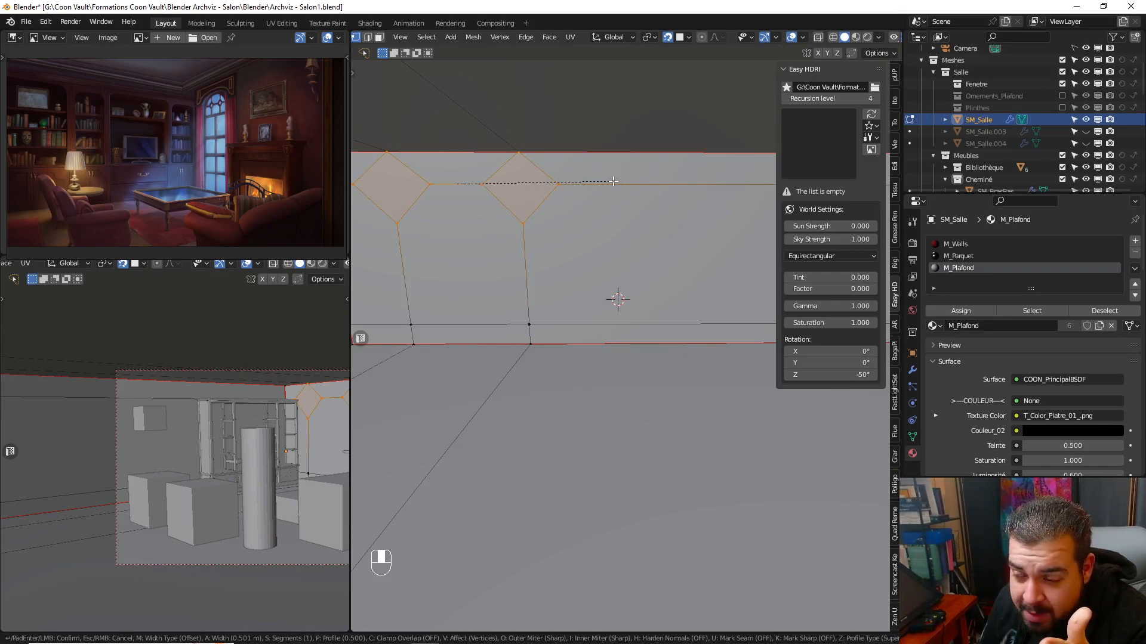
pyautogui.click(614, 180)
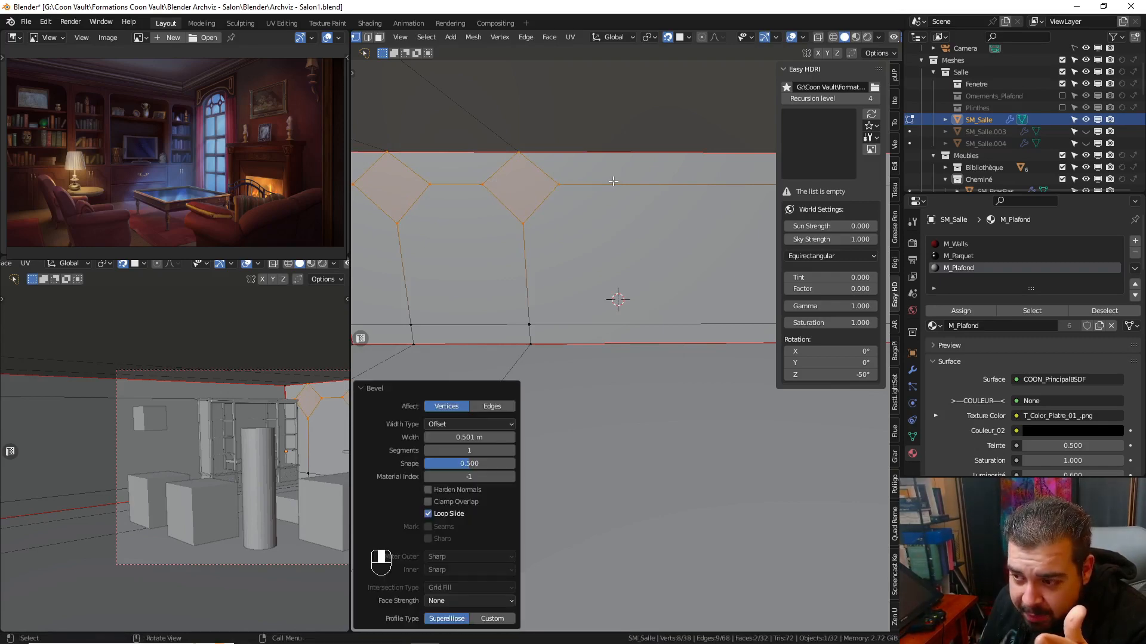
# - Set the vertex bevel to 10 segments and enable Clamp Overlap
pyautogui.click(470, 433)
pyautogui.click(476, 450)
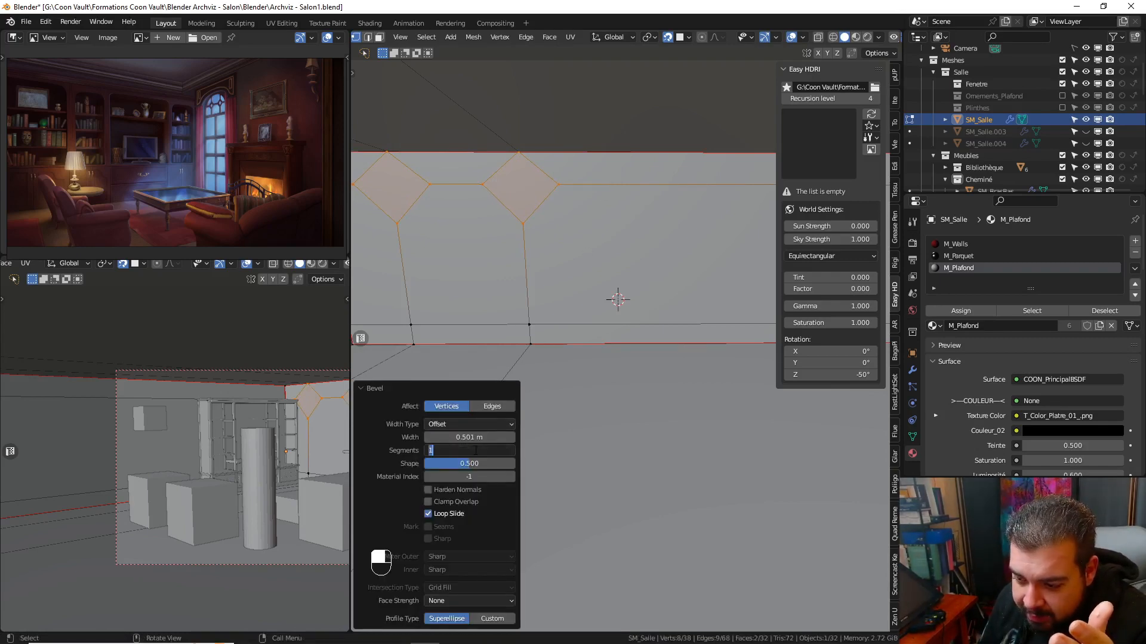
pyautogui.write('10')
pyautogui.press('Return')
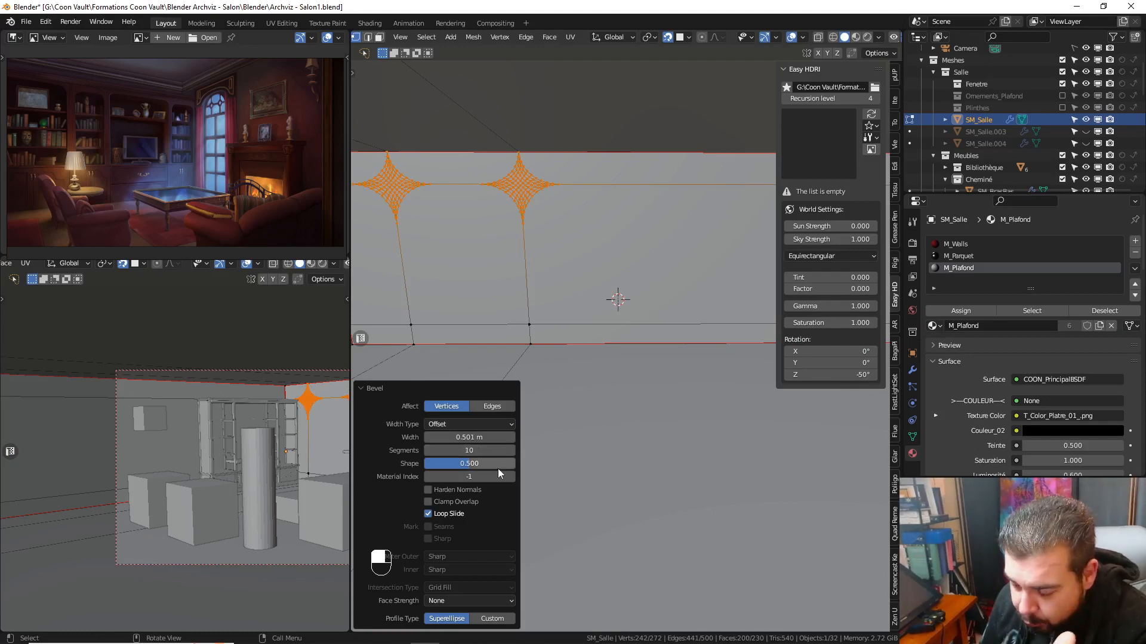
pyautogui.click(428, 503)
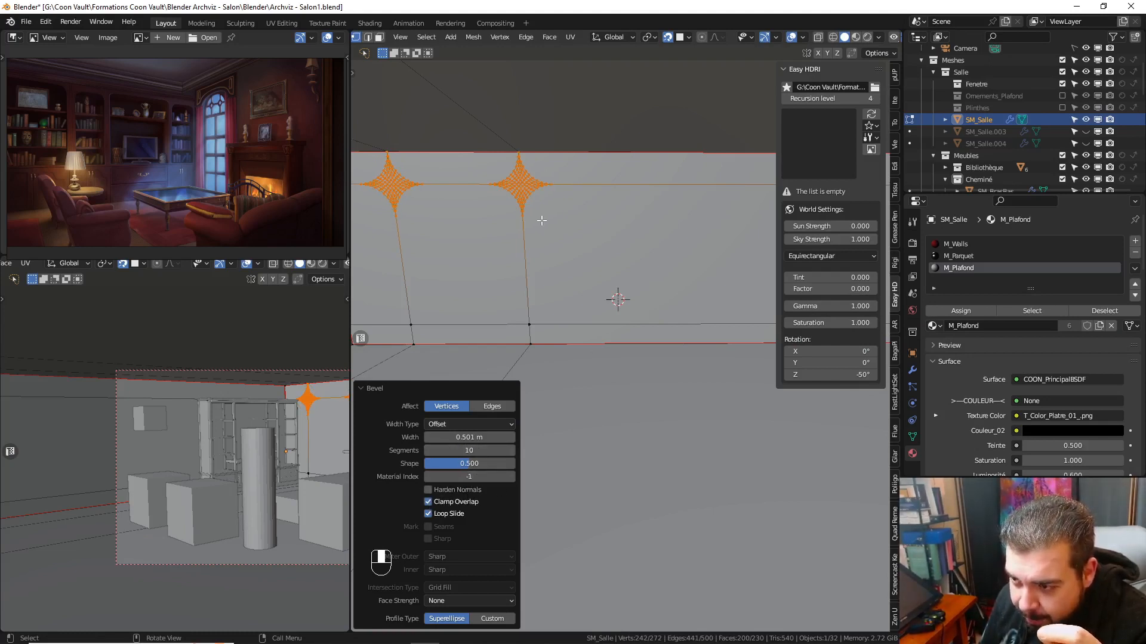
# - Try the bevel with Clamp Overlap disabled and larger widths of 0.791 m and 0.691 m
pyautogui.moveTo(524, 230); pyautogui.dragTo(626, 227, button='middle')
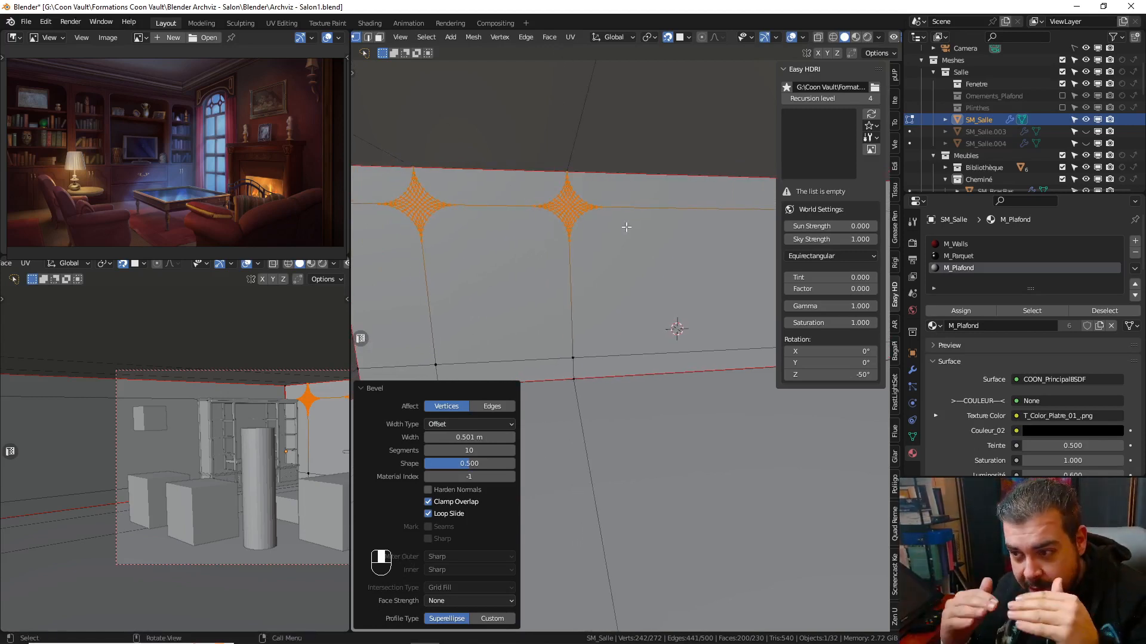
pyautogui.keyDown('shift'); pyautogui.moveTo(612, 229); pyautogui.dragTo(626, 230, button='middle'); pyautogui.keyUp('shift')
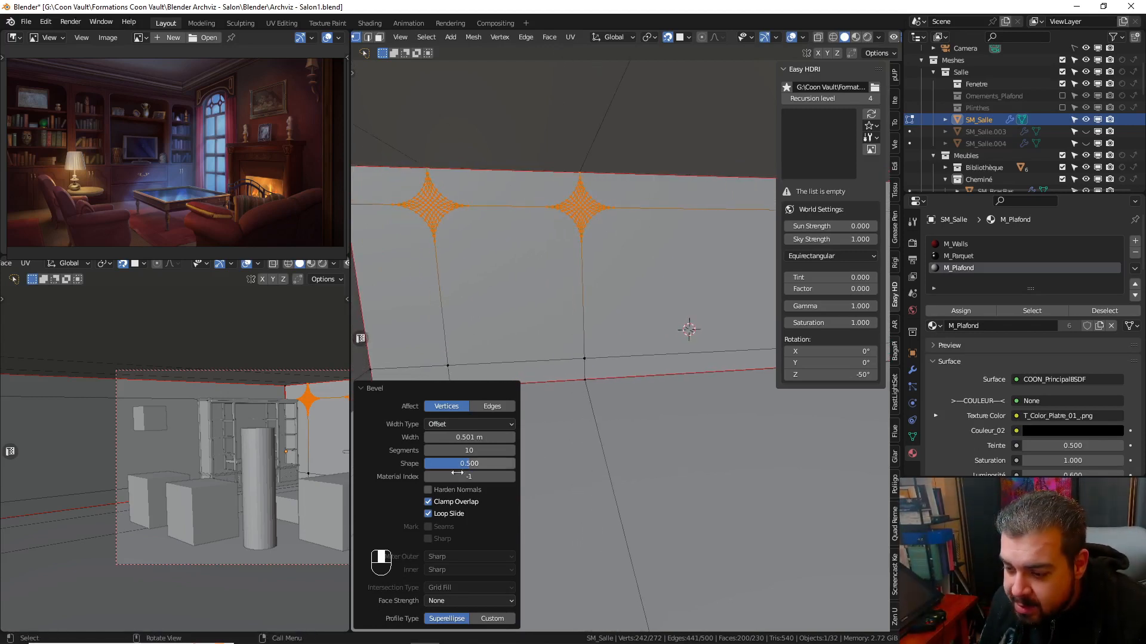
pyautogui.click(427, 502)
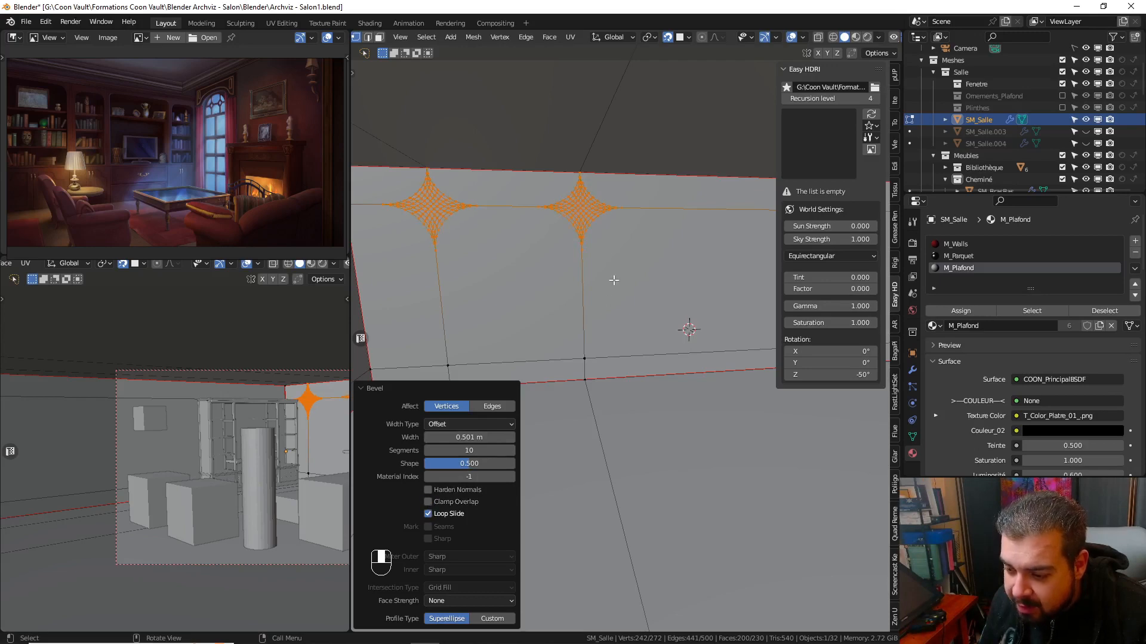
pyautogui.moveTo(465, 438); pyautogui.dragTo(464, 439)
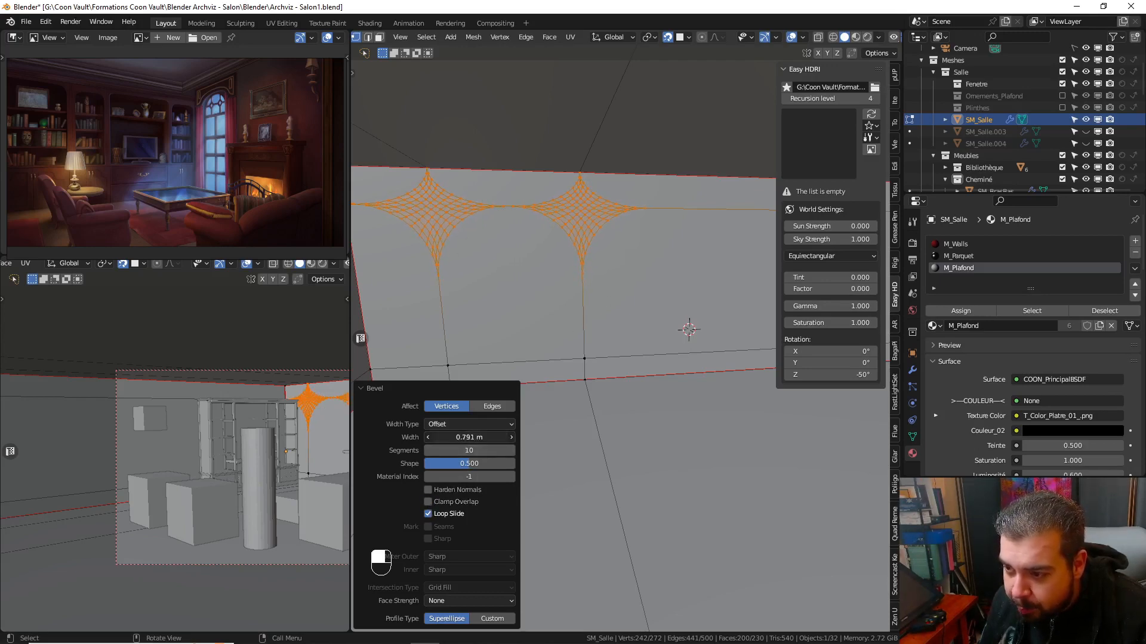
pyautogui.moveTo(464, 439); pyautogui.dragTo(469, 438)
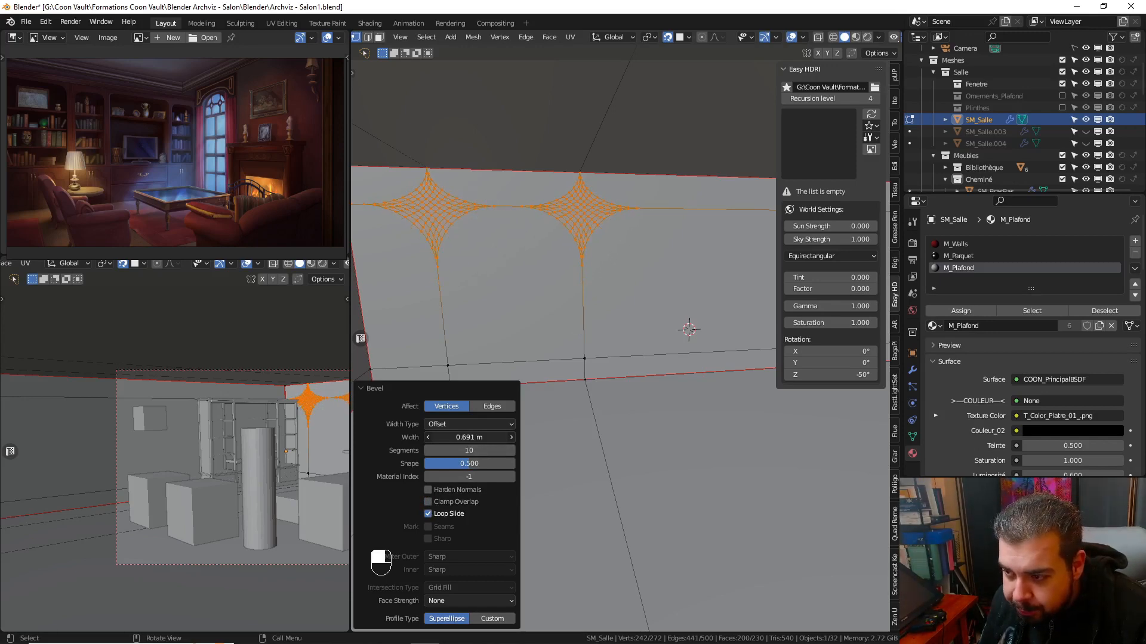
# - Set the bevel width to 0.5 m and enable Clamp Overlap again
pyautogui.click(468, 439)
pyautogui.write('0.5')
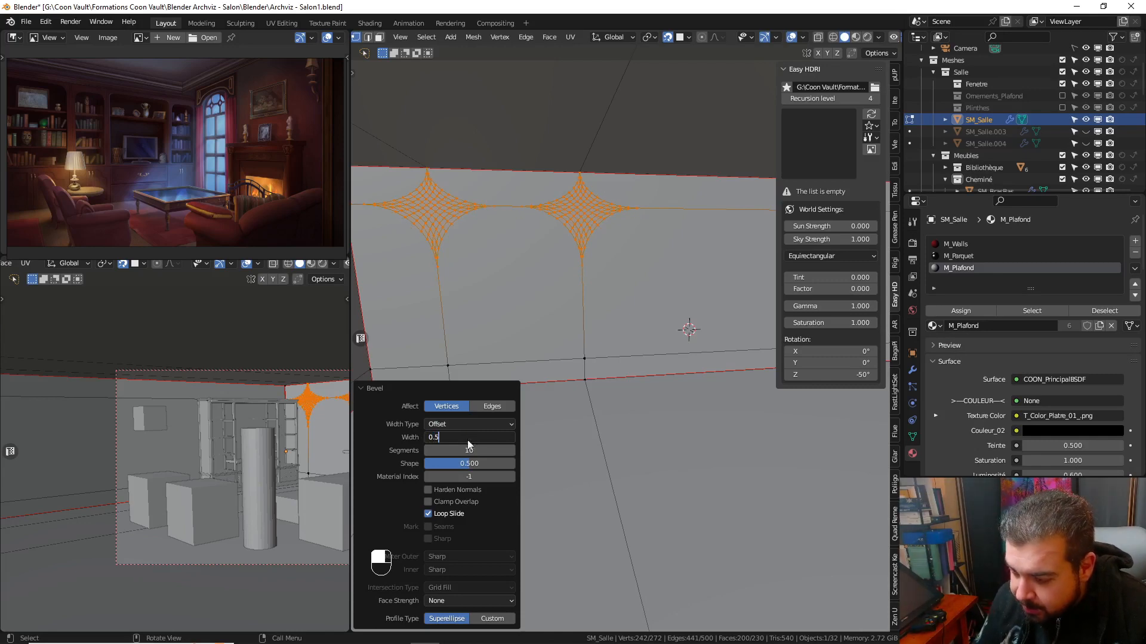
pyautogui.press('Return')
pyautogui.click(444, 502)
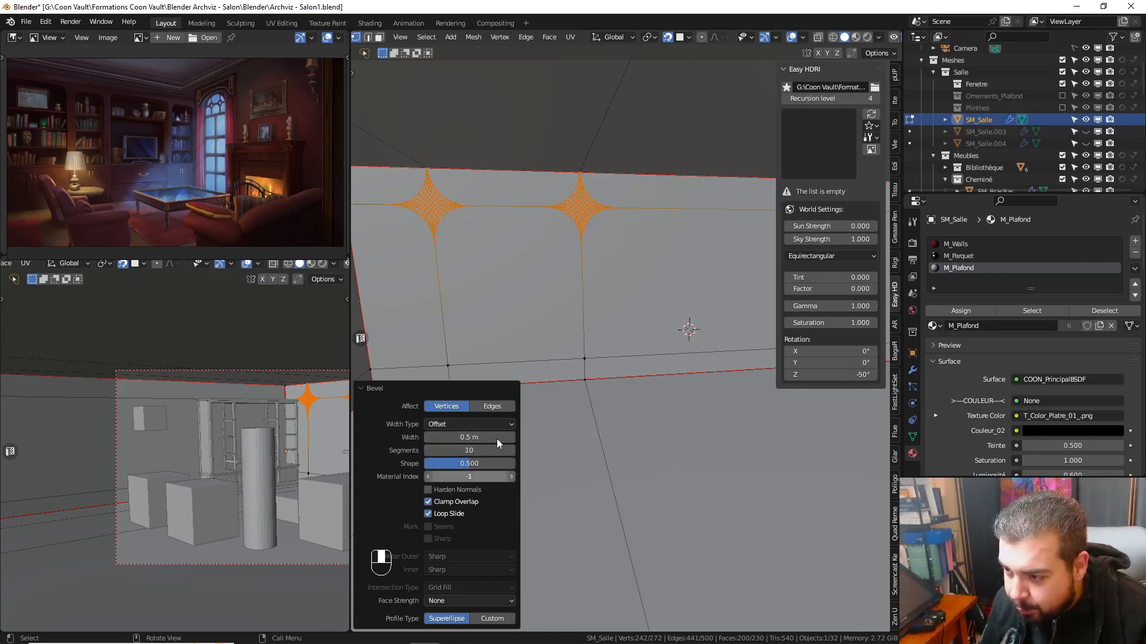
# - Apply rotation and scale to the room mesh in Object Mode and set its origin to geometry
pyautogui.moveTo(636, 224); pyautogui.dragTo(535, 259, button='middle')
pyautogui.scroll(1, 569, 259)
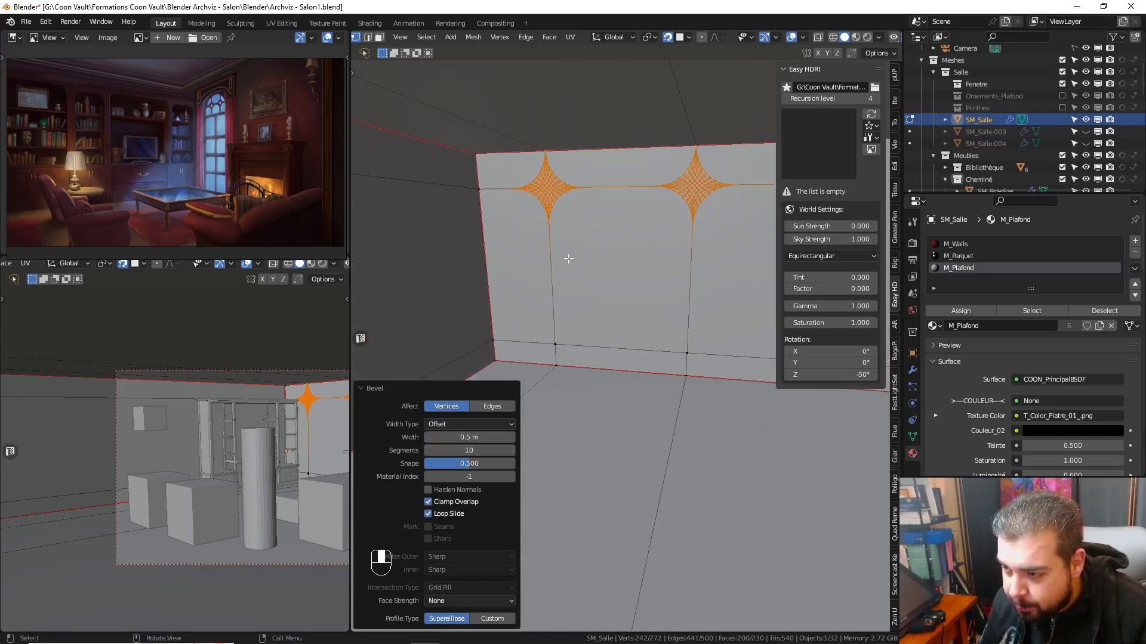
pyautogui.press('a')
pyautogui.press('Tab')
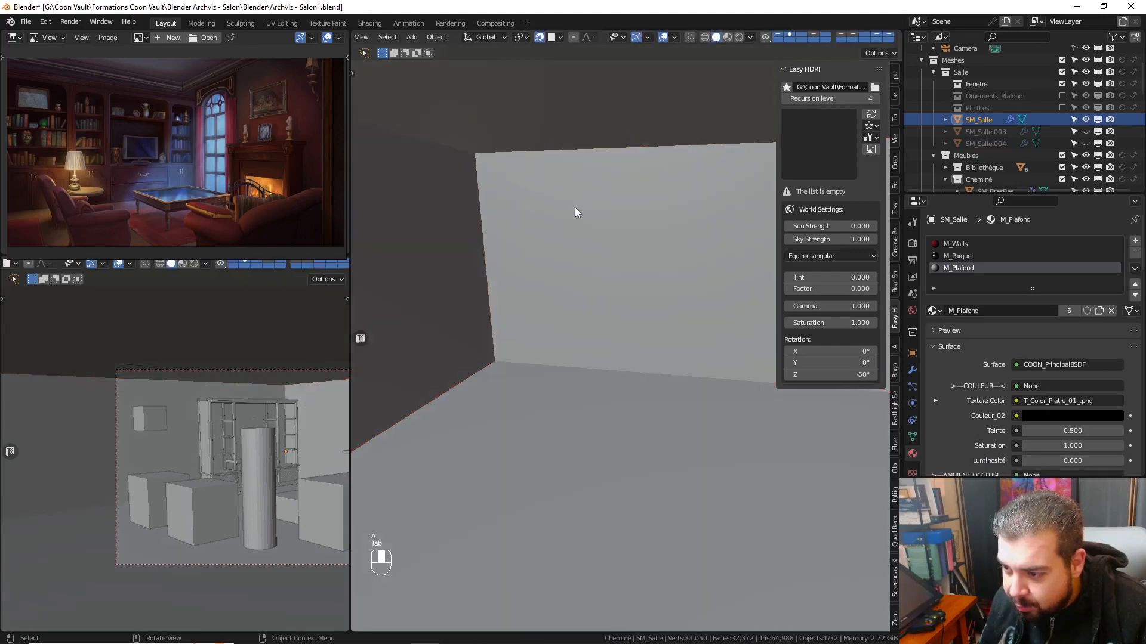
pyautogui.press('q')
pyautogui.click(562, 204)
pyautogui.press('q')
pyautogui.click(578, 230)
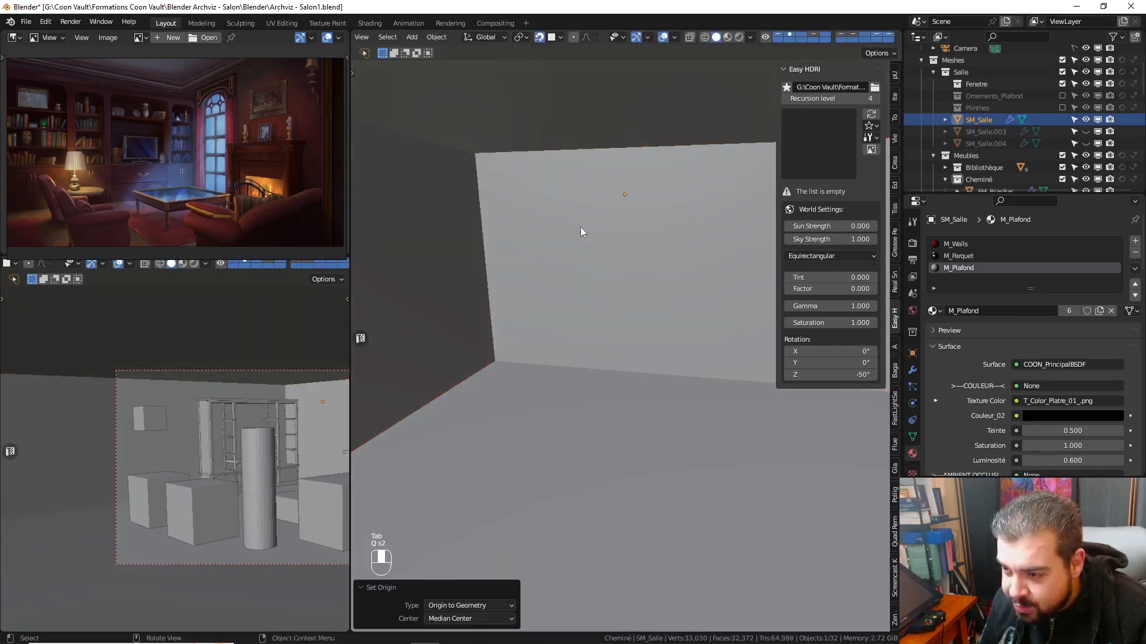
# - Examine the star-shaped bevel corners on the wall and the upper edge connecting them in edge selection mode
pyautogui.press('Tab')
pyautogui.press('a')
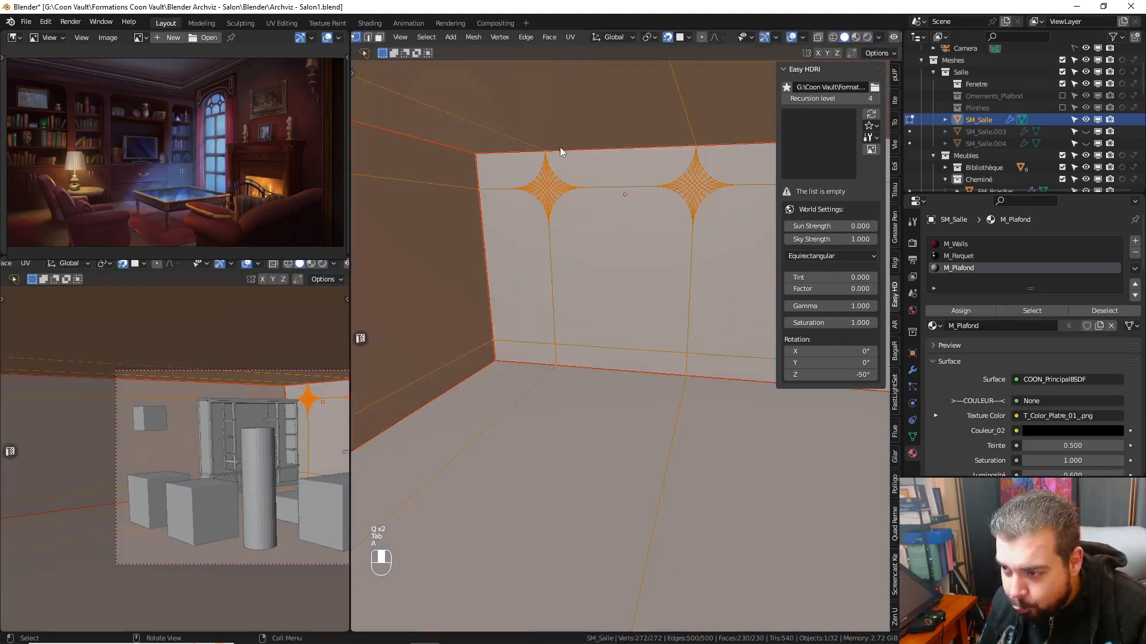
pyautogui.press('a')
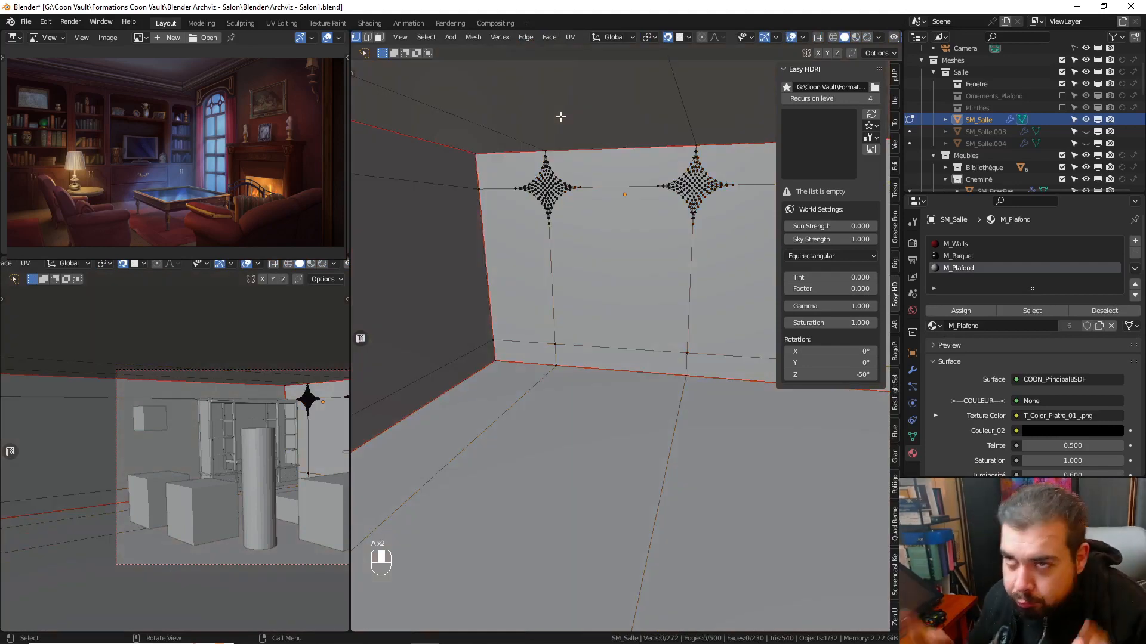
pyautogui.scroll(1, 610, 162)
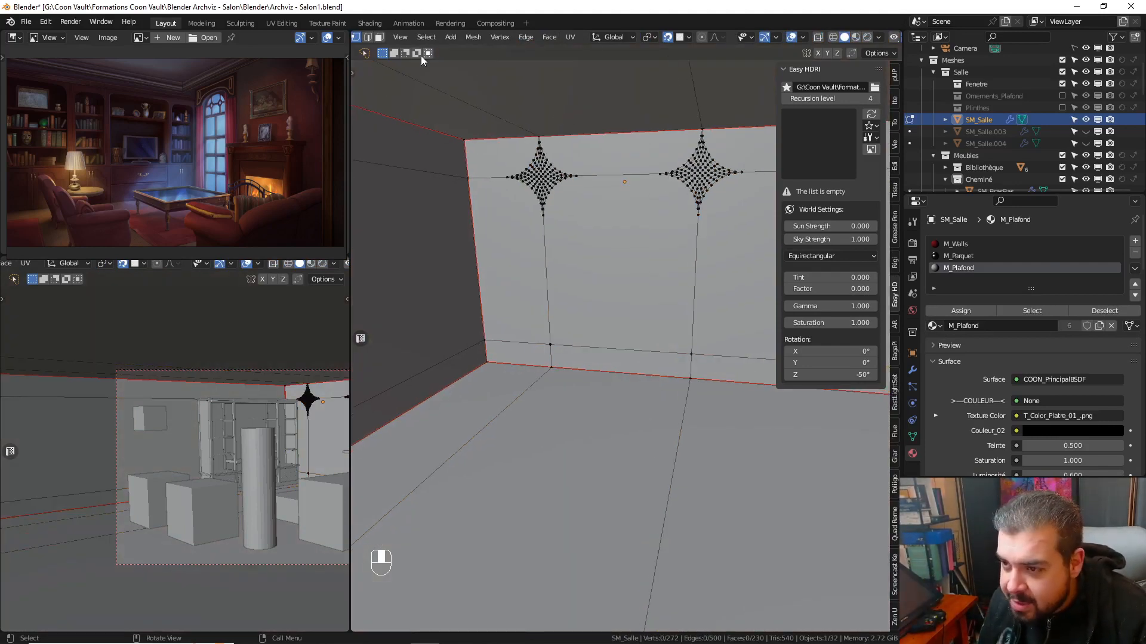
pyautogui.click(368, 37)
pyautogui.press('KP_Decimal')
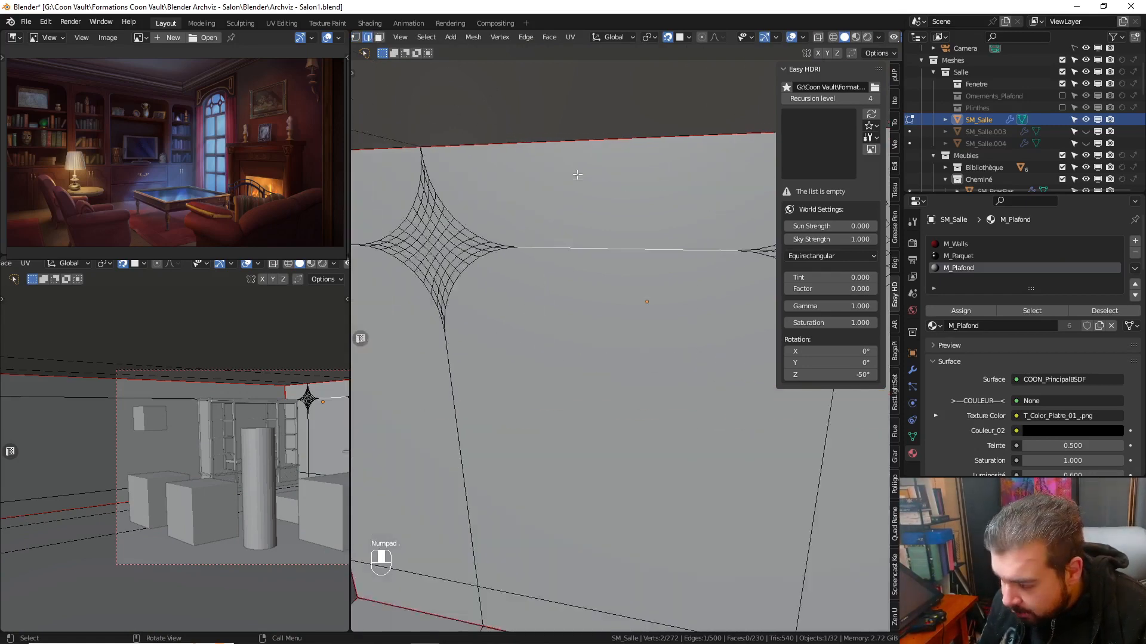
pyautogui.moveTo(558, 288); pyautogui.dragTo(581, 271, button='middle')
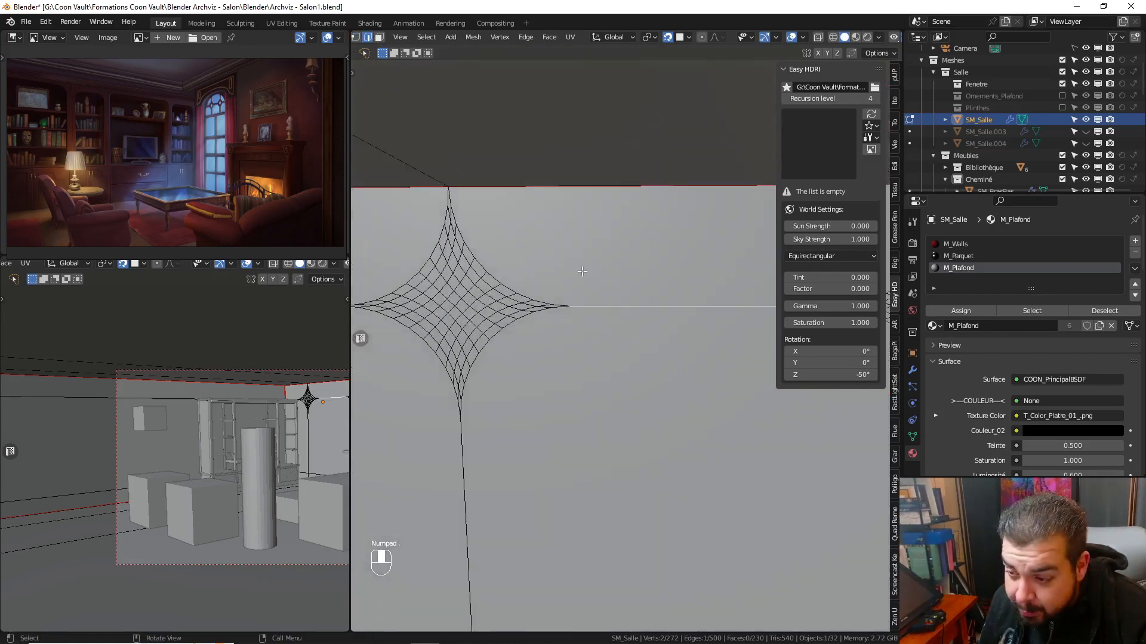
pyautogui.scroll(-3, 582, 273)
pyautogui.keyDown('shift'); pyautogui.moveTo(588, 312); pyautogui.dragTo(535, 237, button='middle'); pyautogui.keyUp('shift')
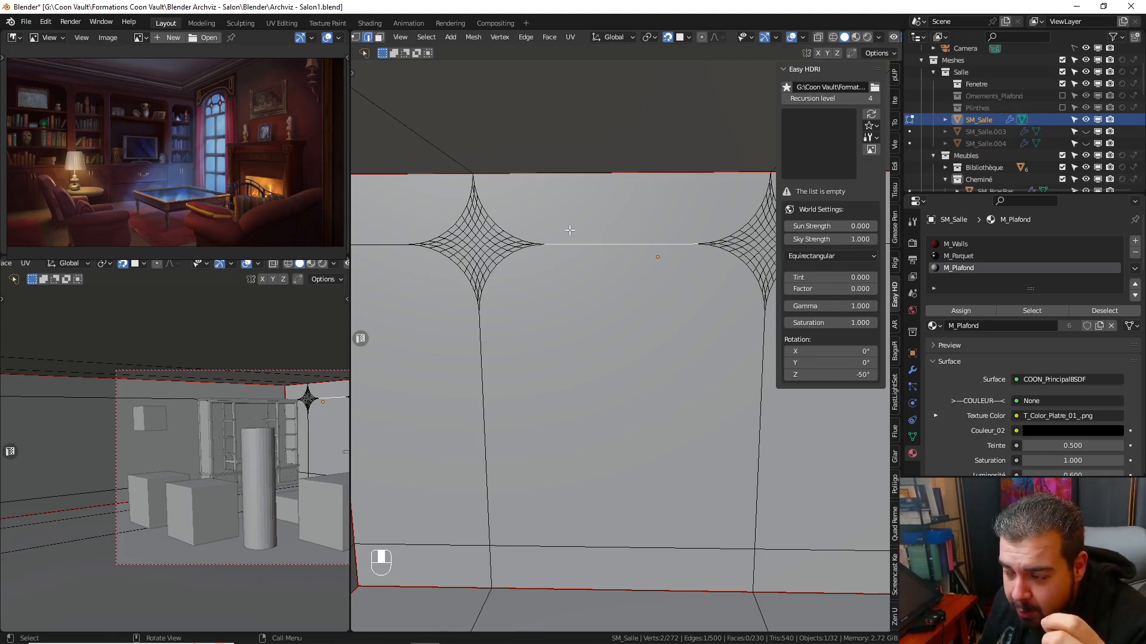
pyautogui.moveTo(551, 235); pyautogui.dragTo(558, 228, button='middle')
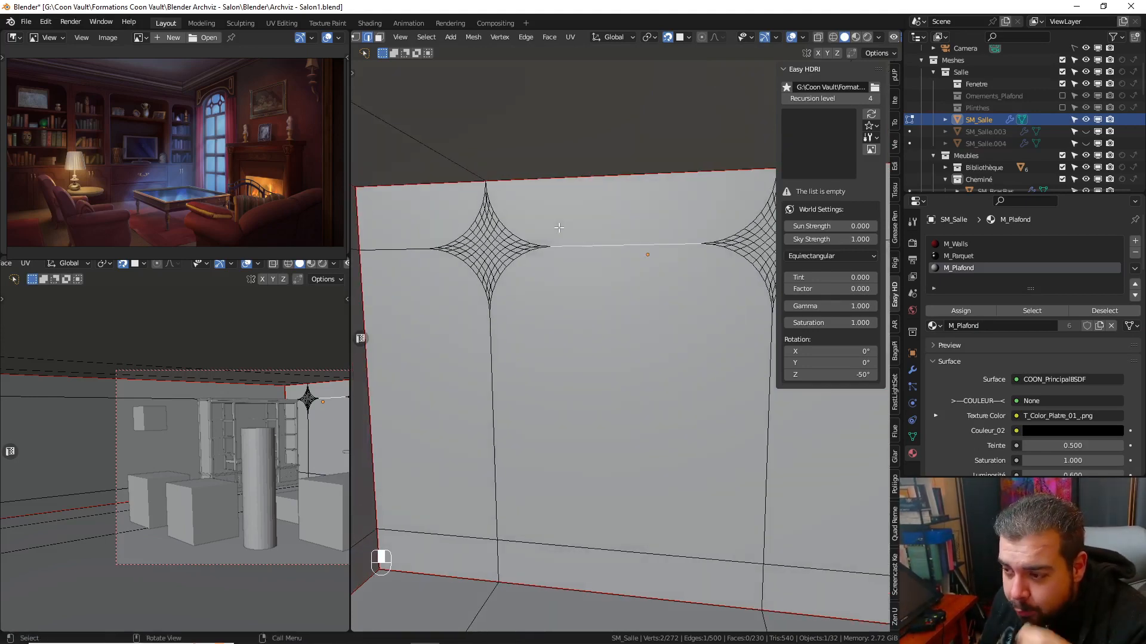
# - Inspect the wall face above the arch and a tip vertex of the bevel, and return to Object Mode
pyautogui.click(379, 37)
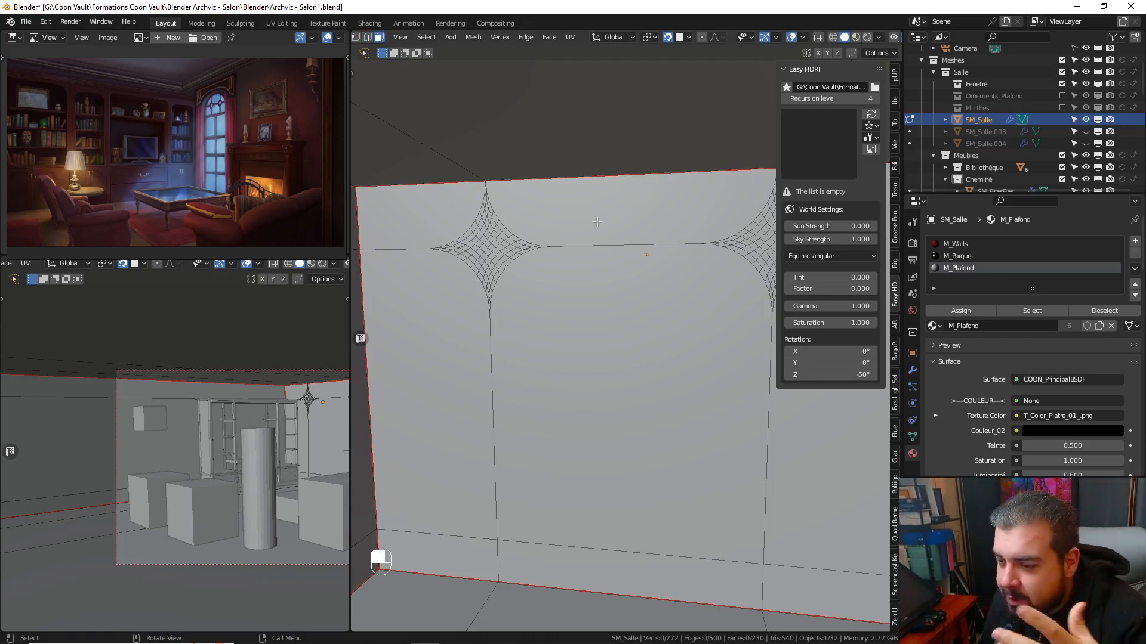
pyautogui.moveTo(593, 231); pyautogui.dragTo(603, 190, button='middle')
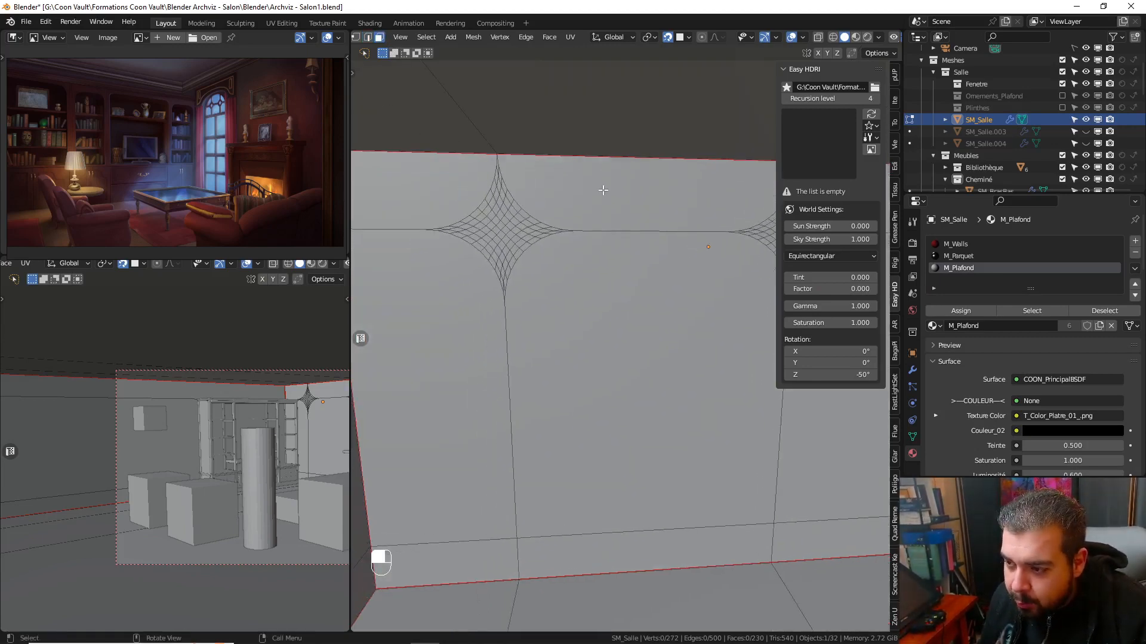
pyautogui.keyDown('shift'); pyautogui.click(659, 219); pyautogui.keyUp('shift')
pyautogui.moveTo(660, 219); pyautogui.dragTo(585, 268, button='middle')
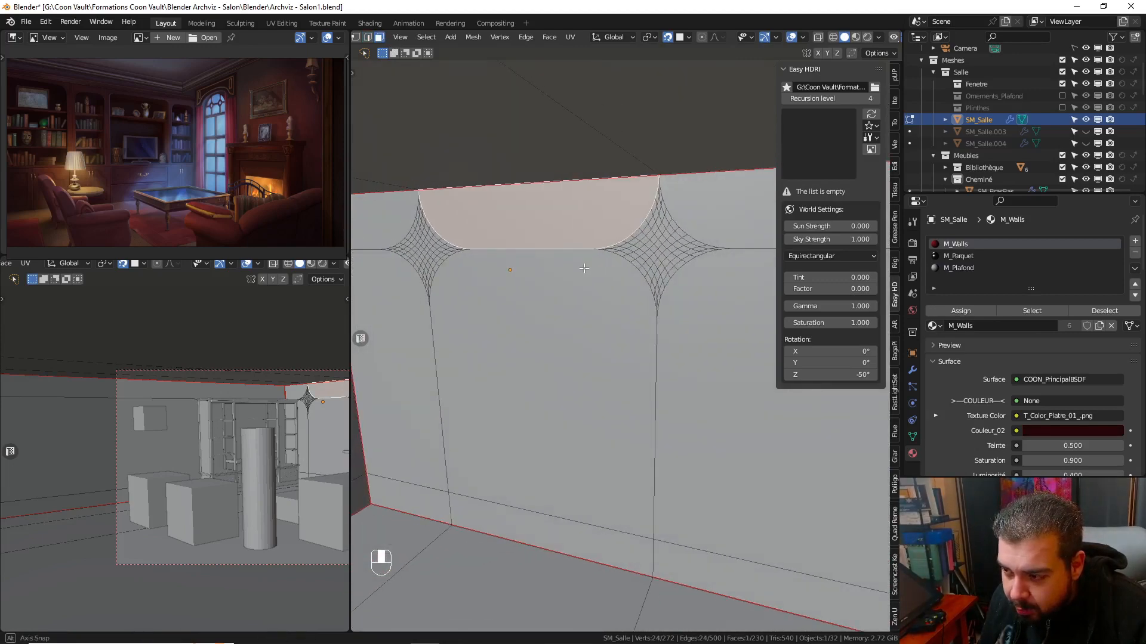
pyautogui.scroll(3, 608, 246)
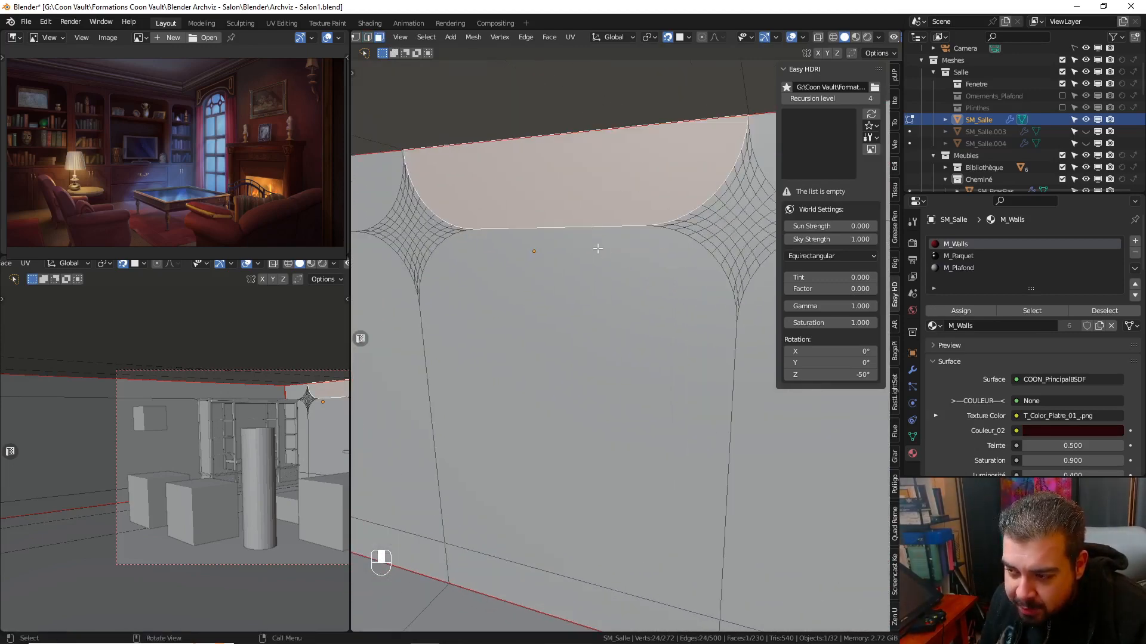
pyautogui.click(357, 37)
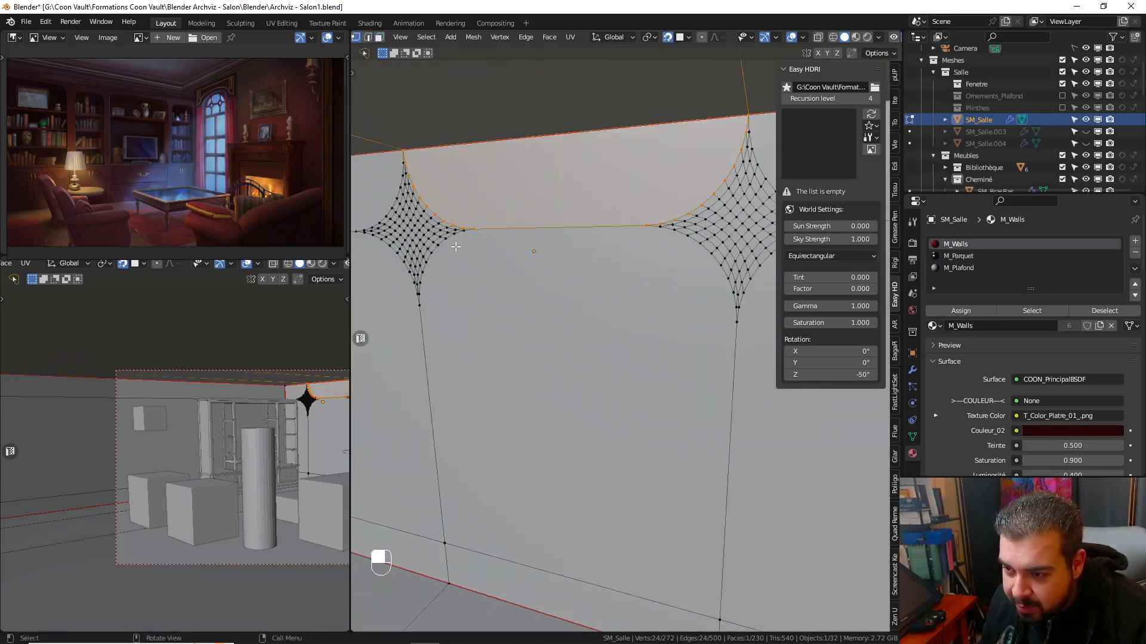
pyautogui.click(466, 227)
pyautogui.moveTo(466, 227); pyautogui.dragTo(619, 258, button='middle')
pyautogui.press('Tab')
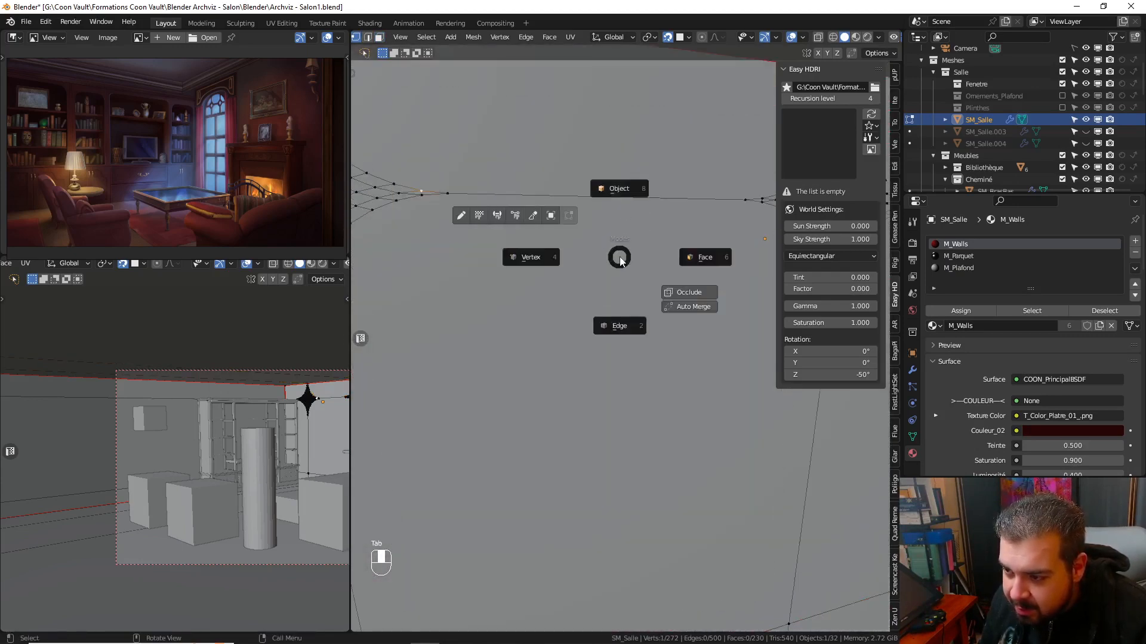
pyautogui.click(617, 206)
# - Add a Solidify modifier to the room mesh and remove its existing Bevel and WeightedNormal modifiers
pyautogui.scroll(-10, 614, 256)
pyautogui.moveTo(581, 302); pyautogui.dragTo(611, 288, button='middle')
pyautogui.click(913, 370)
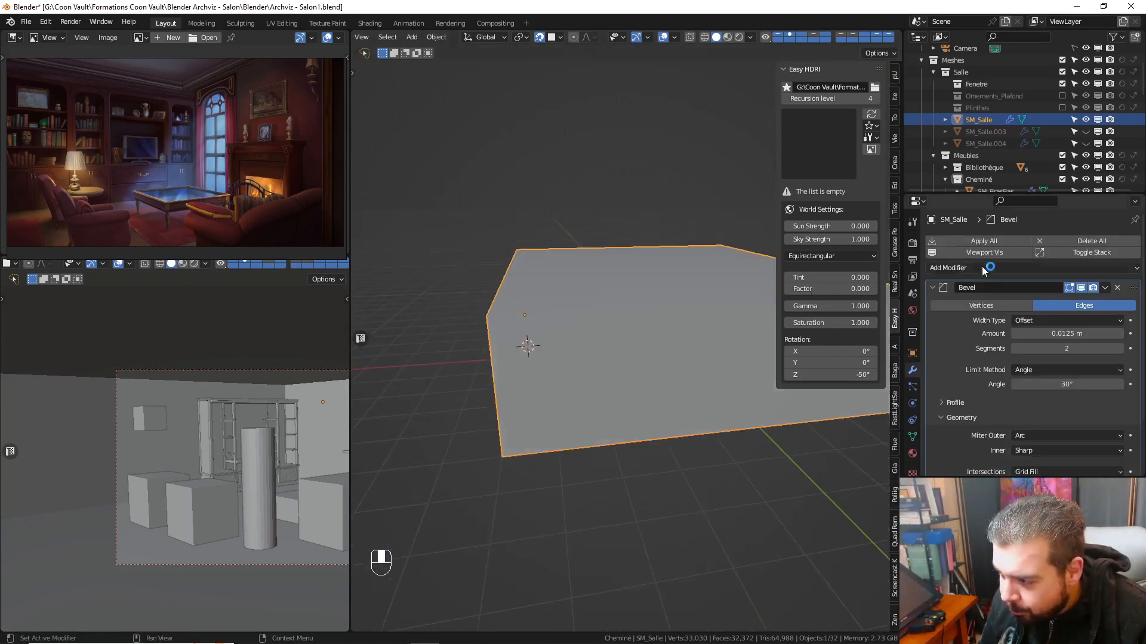
pyautogui.click(985, 269)
pyautogui.click(910, 471)
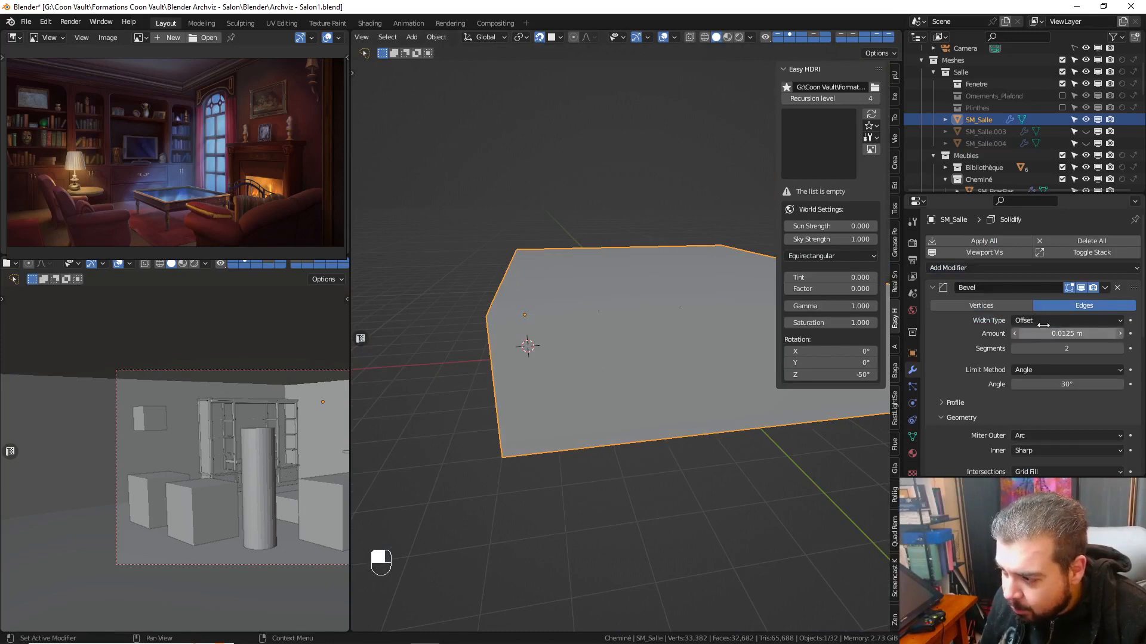
pyautogui.click(939, 289)
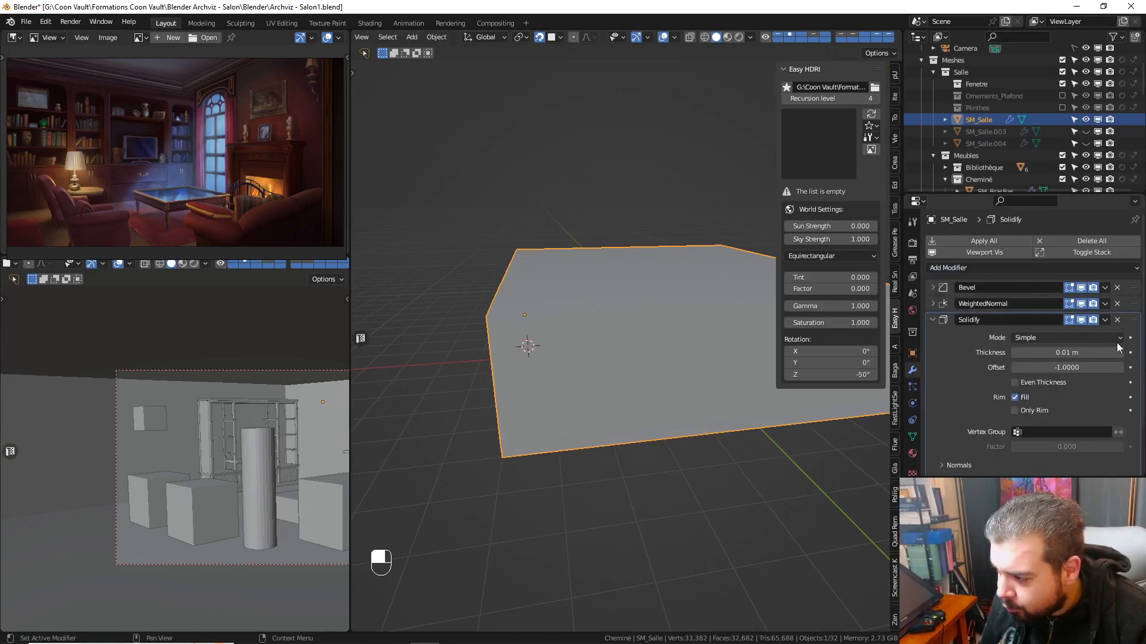
pyautogui.click(1117, 288)
pyautogui.click(1117, 287)
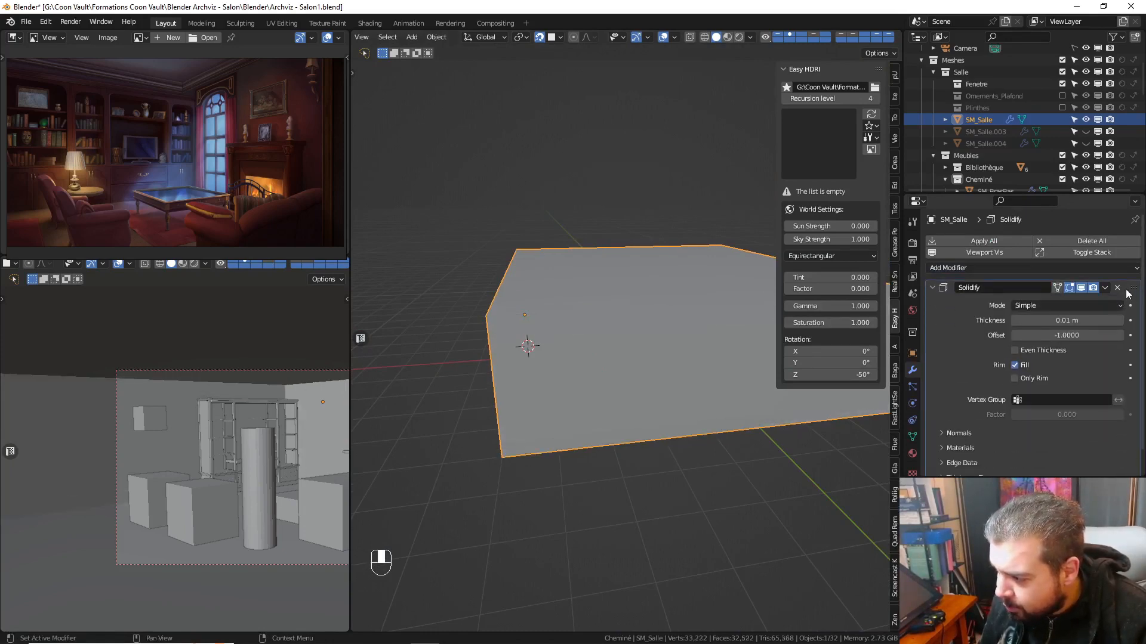
# - Apply the Solidify modifier with a thickness of 0.2 m and Even Thickness enabled
pyautogui.click(1066, 321)
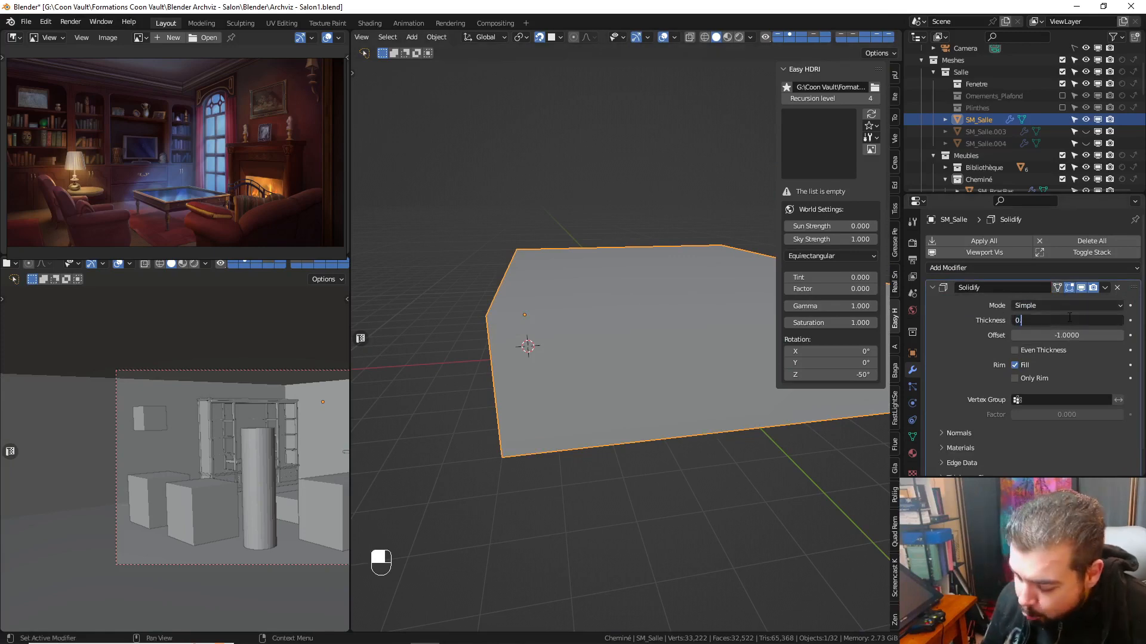
pyautogui.write('0.2')
pyautogui.press('Return')
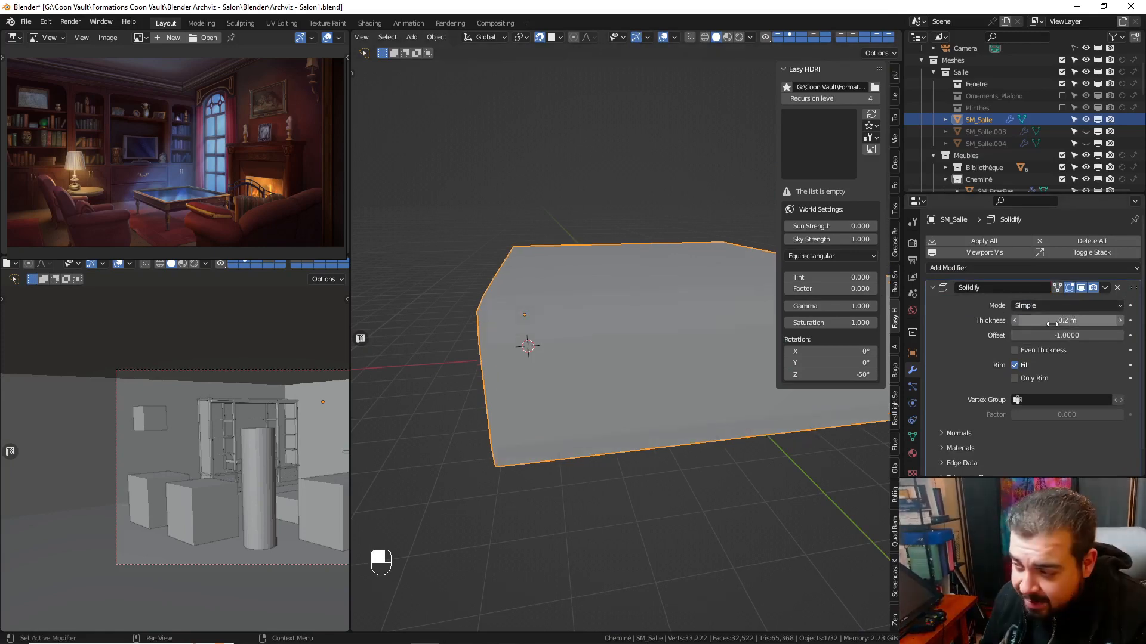
pyautogui.moveTo(649, 313); pyautogui.dragTo(559, 313, button='middle')
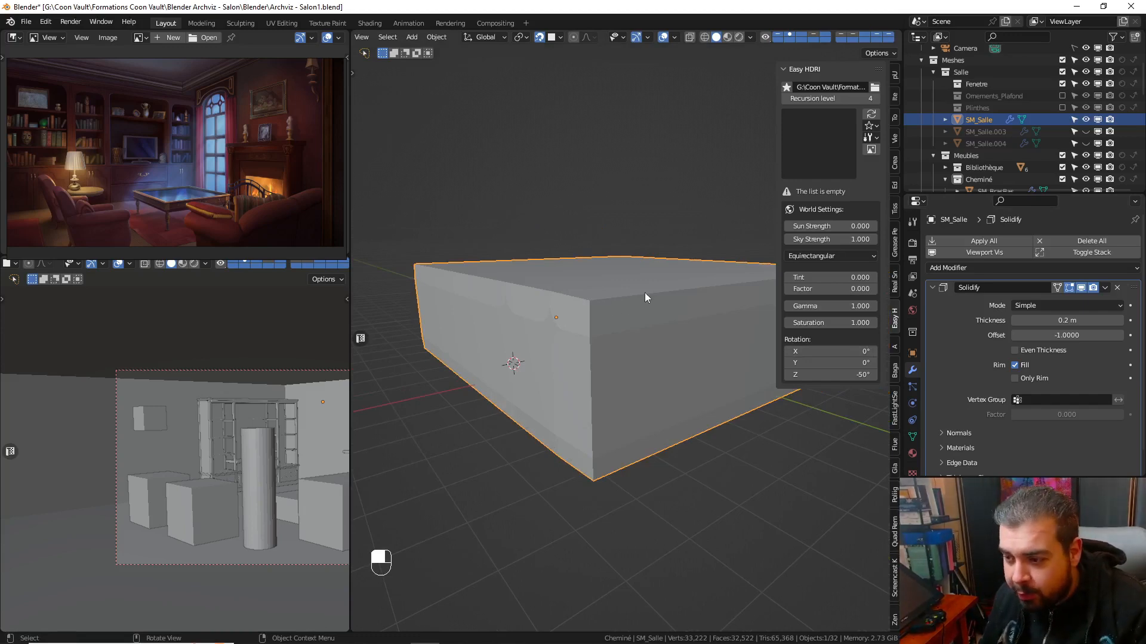
pyautogui.click(1015, 350)
pyautogui.moveTo(639, 314); pyautogui.dragTo(498, 357, button='middle')
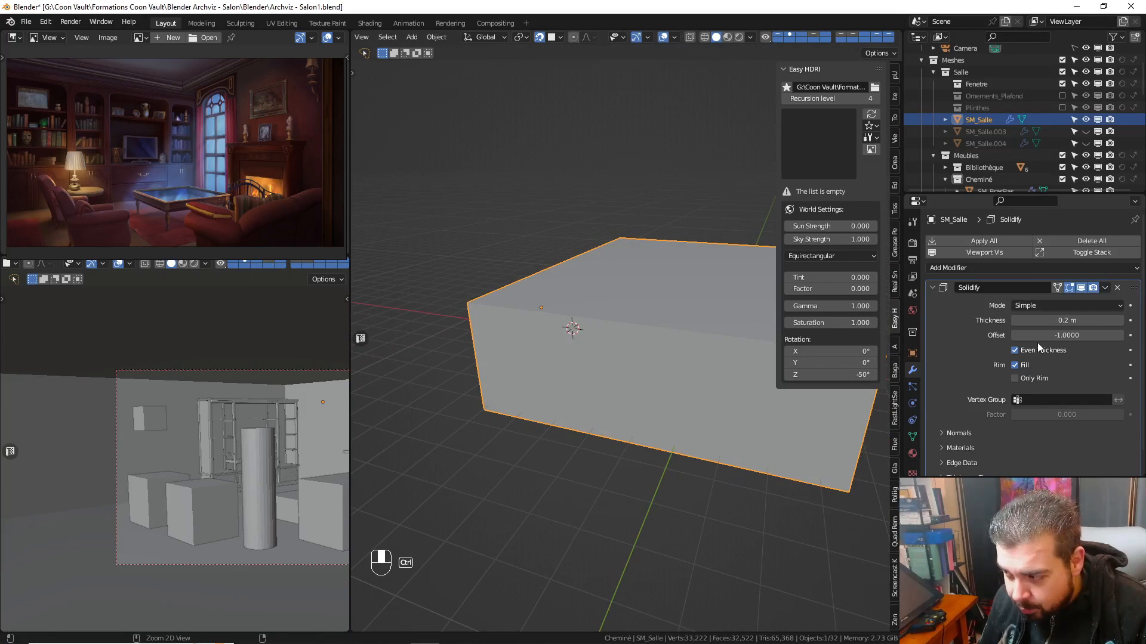
pyautogui.hotkey('ctrl', 'a')
# - Cut the arched opening through the wall by bridging its inner and outer arch faces with LoopTools Bridge
pyautogui.scroll(4, 685, 312)
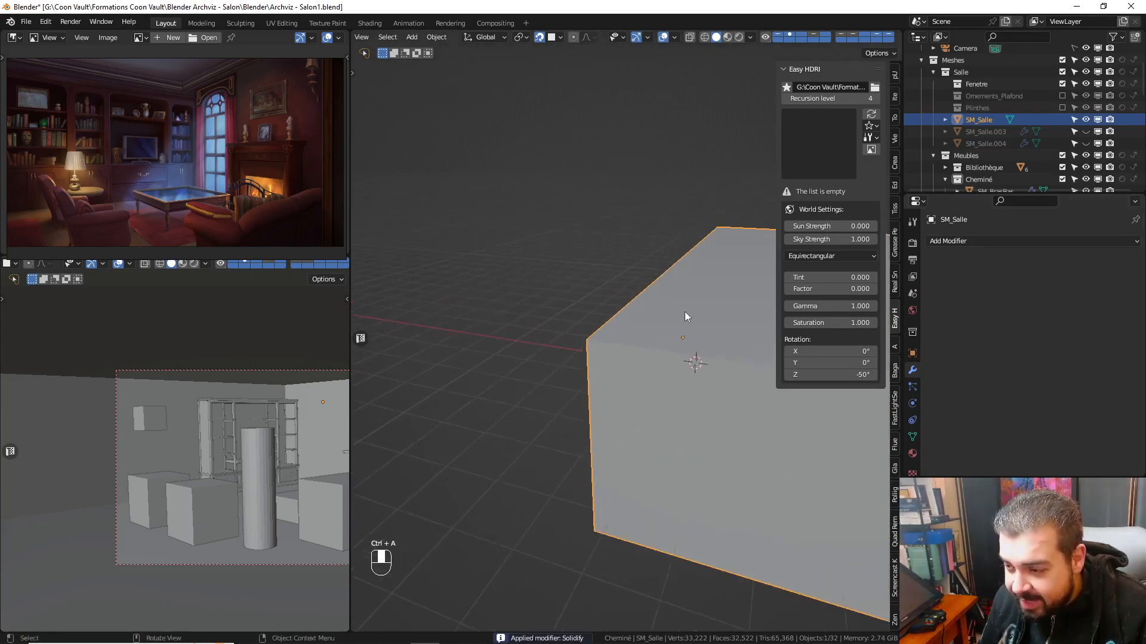
pyautogui.press('Tab')
pyautogui.click(683, 263)
pyautogui.moveTo(682, 264); pyautogui.dragTo(609, 225, button='middle')
pyautogui.scroll(4, 609, 225)
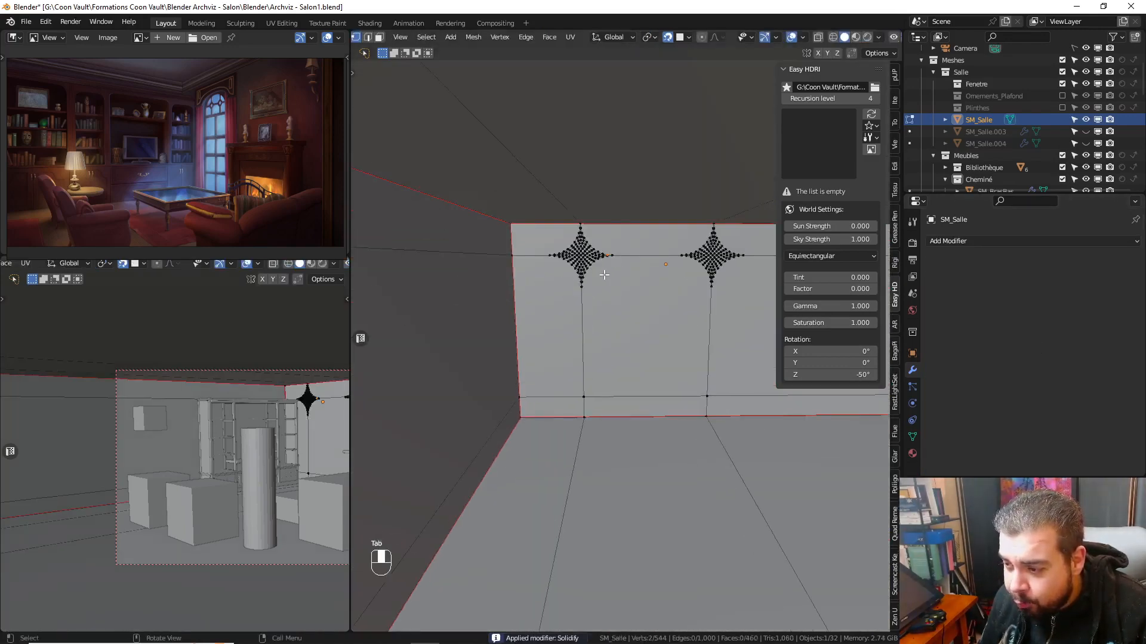
pyautogui.click(380, 37)
pyautogui.click(614, 286)
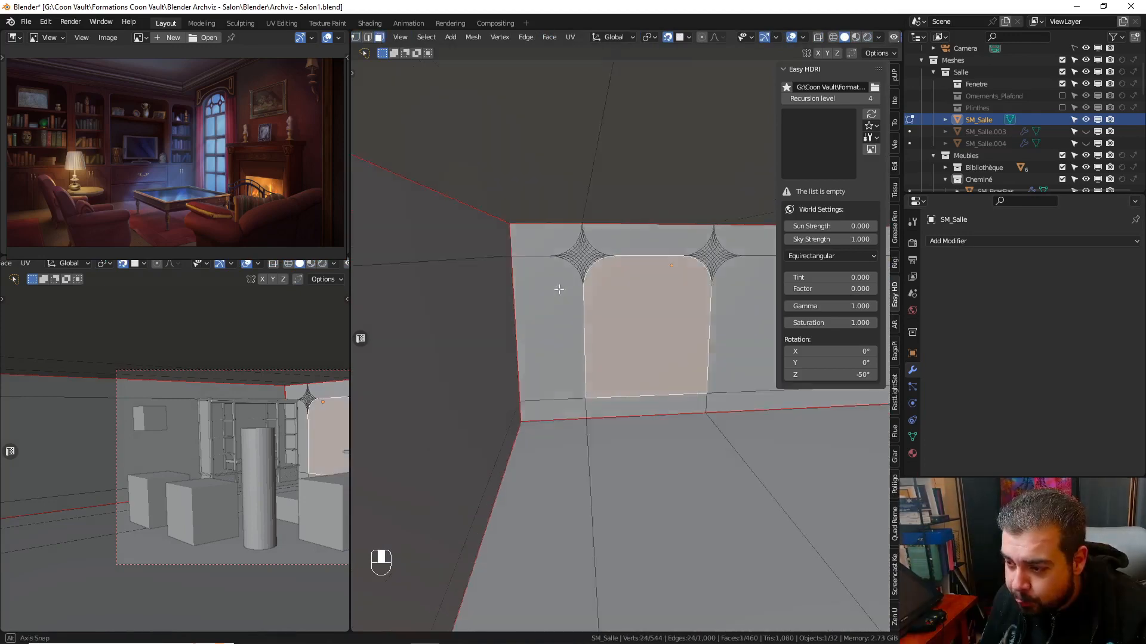
pyautogui.moveTo(614, 286); pyautogui.dragTo(731, 298, button='middle')
pyautogui.keyDown('shift'); pyautogui.click(635, 296); pyautogui.keyUp('shift')
pyautogui.rightClick(637, 296)
pyautogui.moveTo(653, 298)
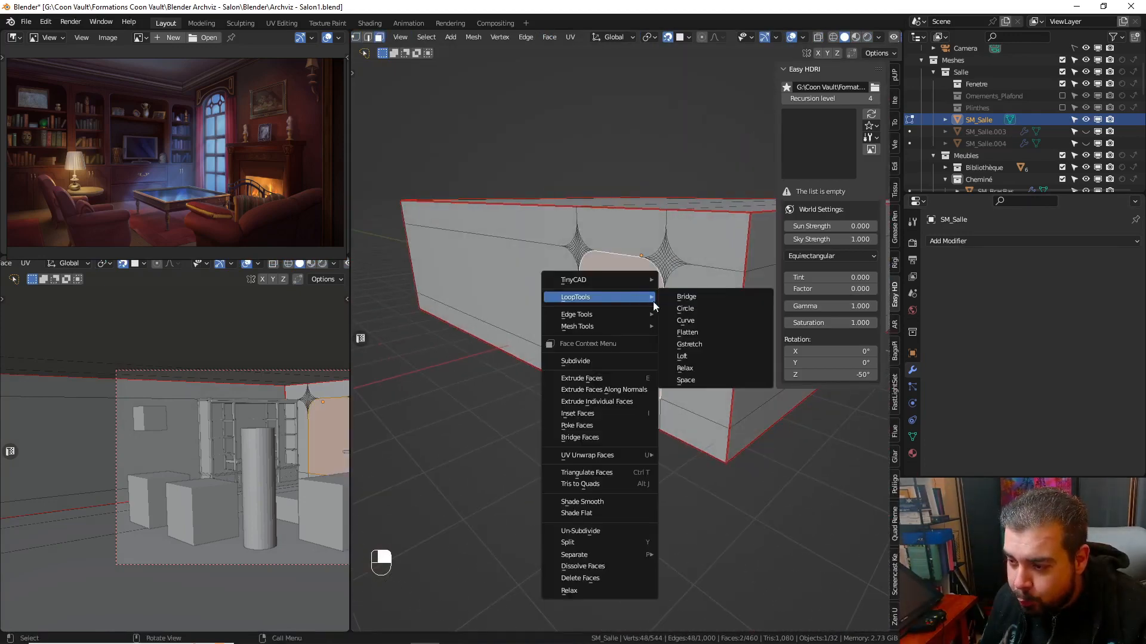
pyautogui.click(688, 300)
# - Return to Object Mode, apply the room's rotation and scale, and set its origin to geometry
pyautogui.press('Tab')
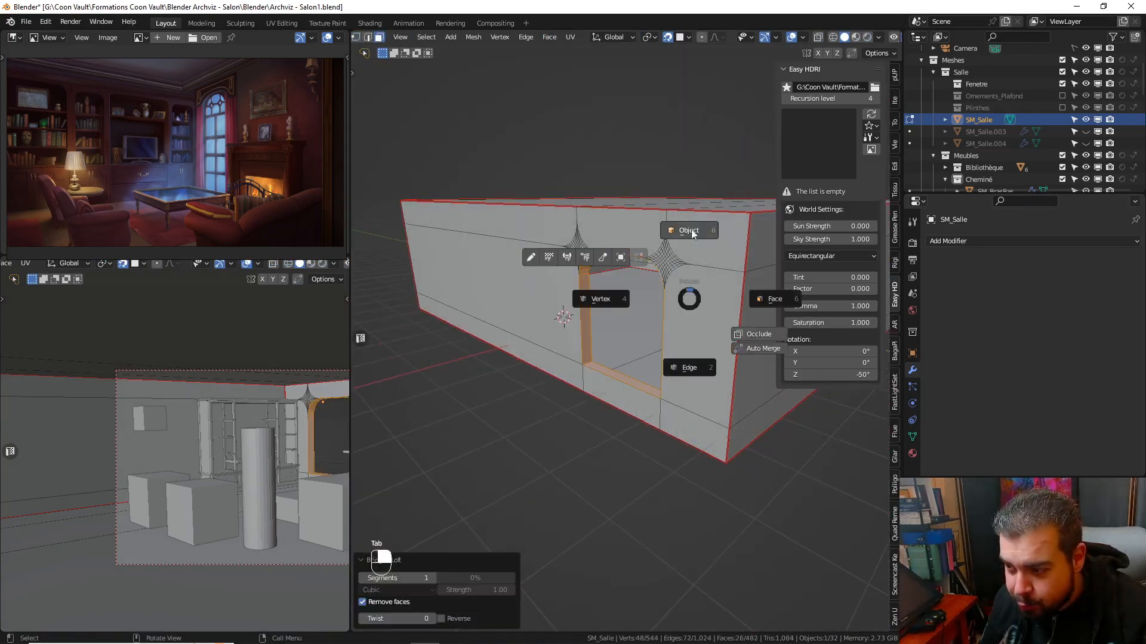
pyautogui.click(692, 231)
pyautogui.press('q')
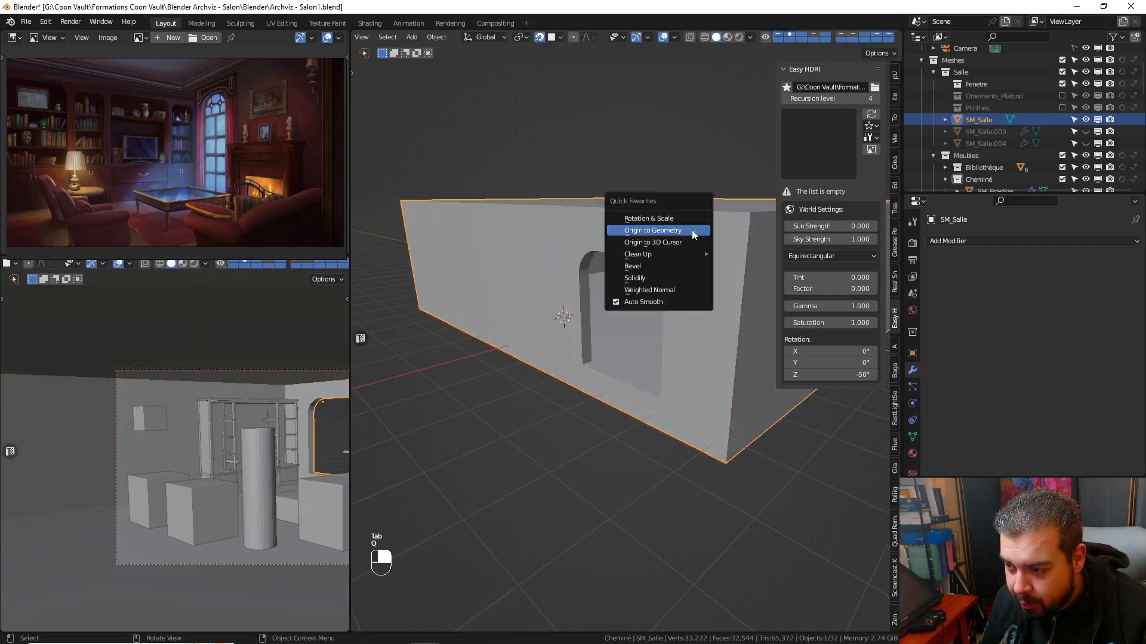
pyautogui.click(657, 220)
pyautogui.press('q')
pyautogui.click(652, 232)
# - Add a Bevel modifier to the room mesh and inspect the arched opening from inside and through the camera
pyautogui.click(965, 242)
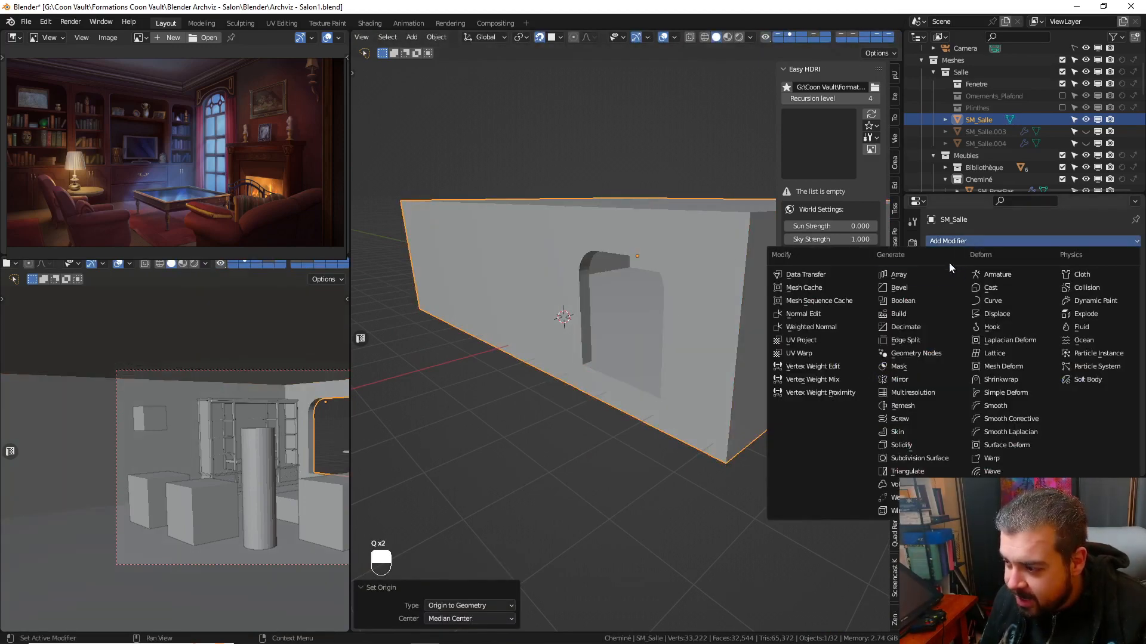
pyautogui.click(914, 287)
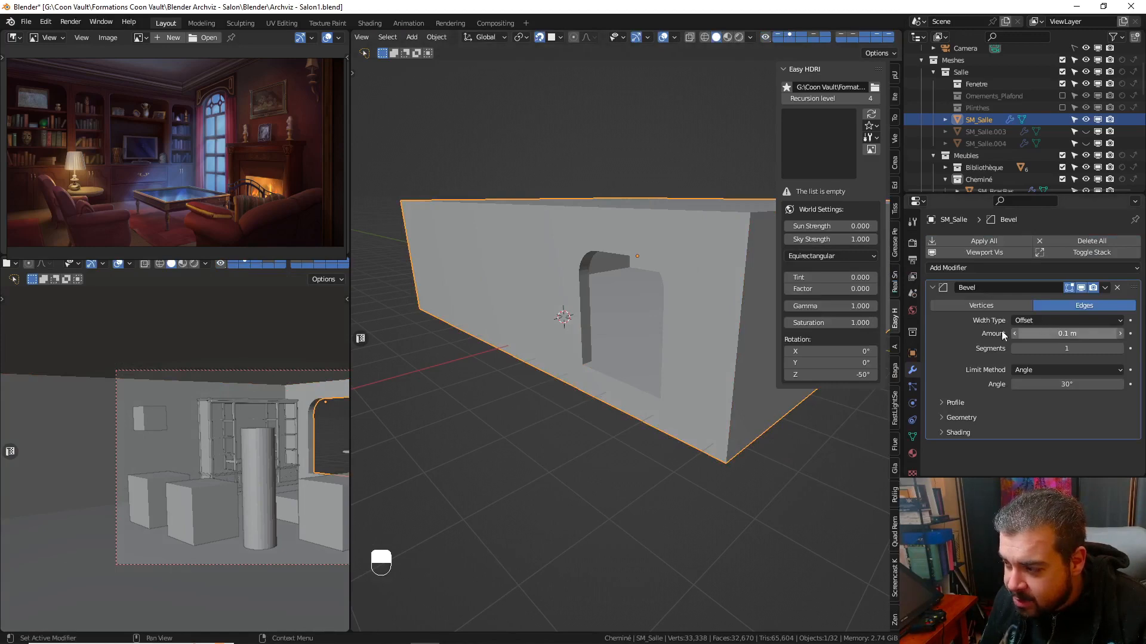
pyautogui.moveTo(688, 268); pyautogui.dragTo(603, 273, button='middle')
pyautogui.scroll(4, 628, 278)
pyautogui.scroll(2, 563, 324)
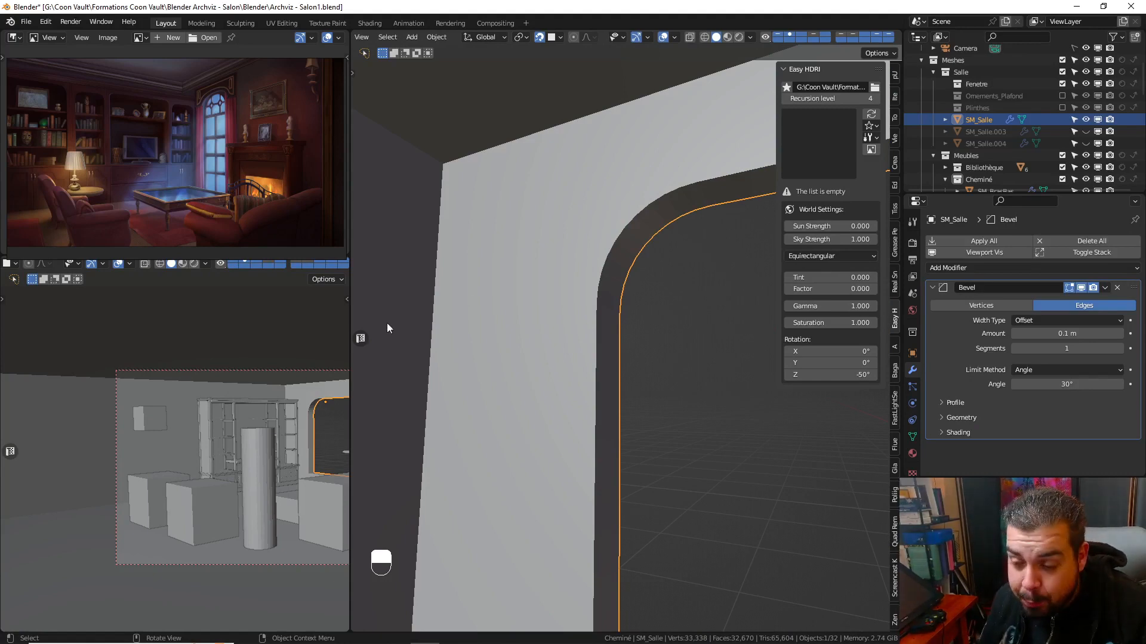
pyautogui.keyDown('shift'); pyautogui.moveTo(297, 315); pyautogui.dragTo(194, 315, button='middle'); pyautogui.keyUp('shift')
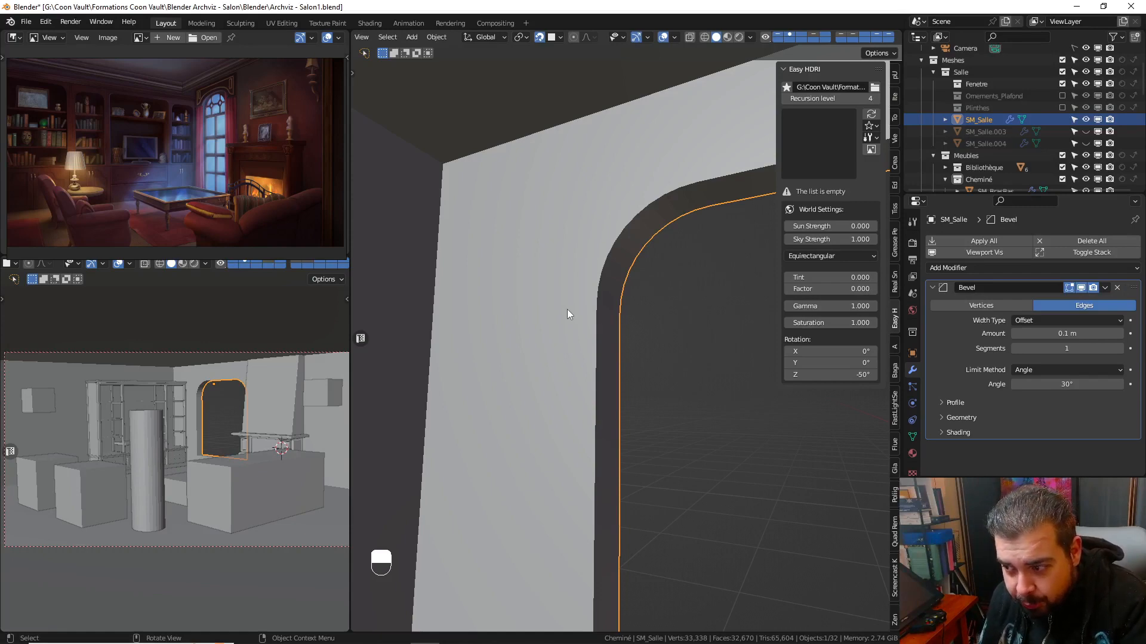
# - Run Degenerate Dissolve on all of the room mesh's geometry and check the arched opening in Object Mode
pyautogui.press('Tab')
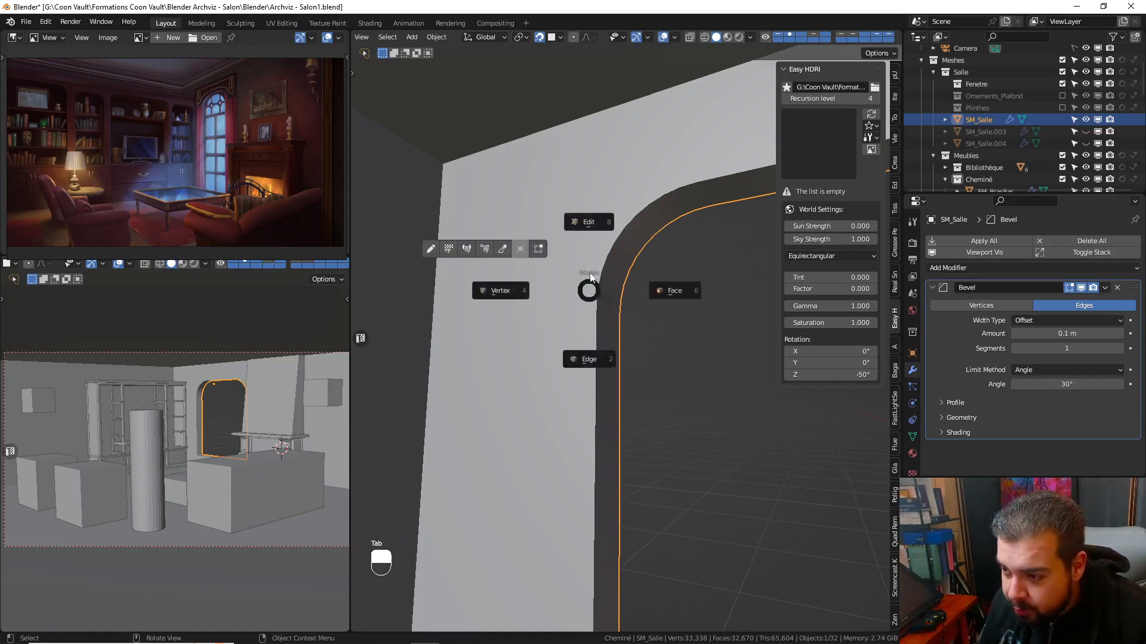
pyautogui.press('a')
pyautogui.press('a')
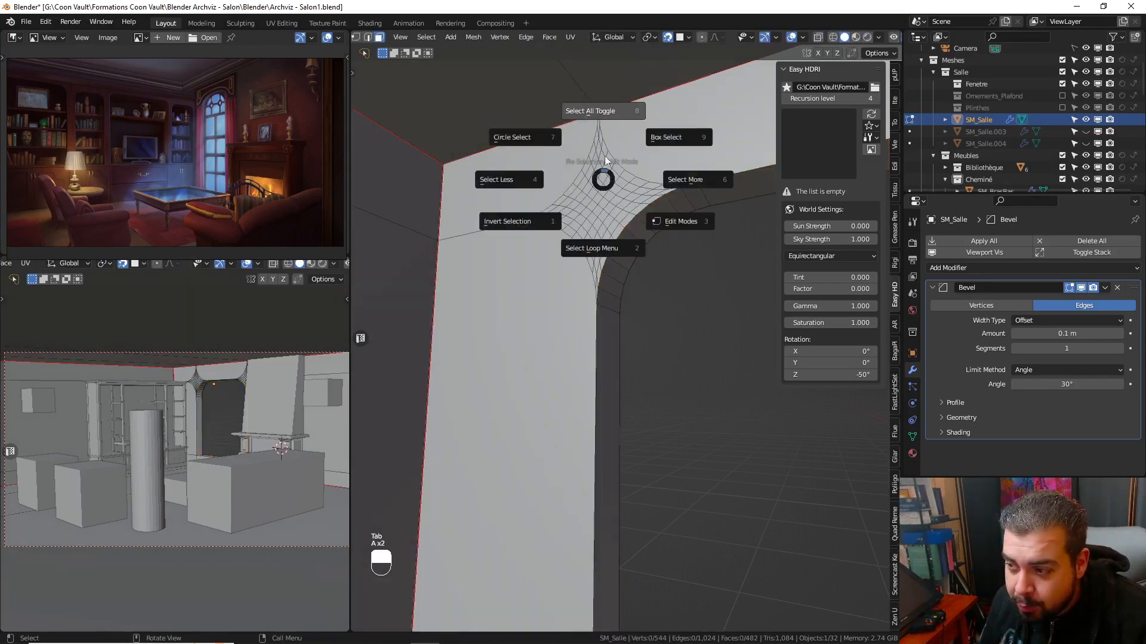
pyautogui.press('a')
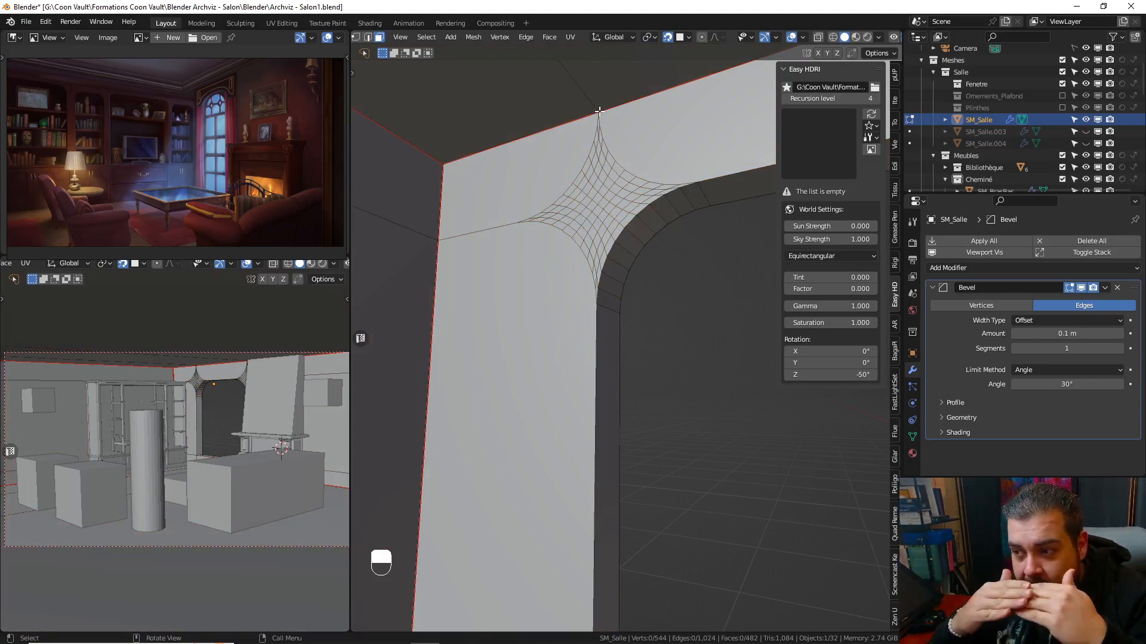
pyautogui.press('a')
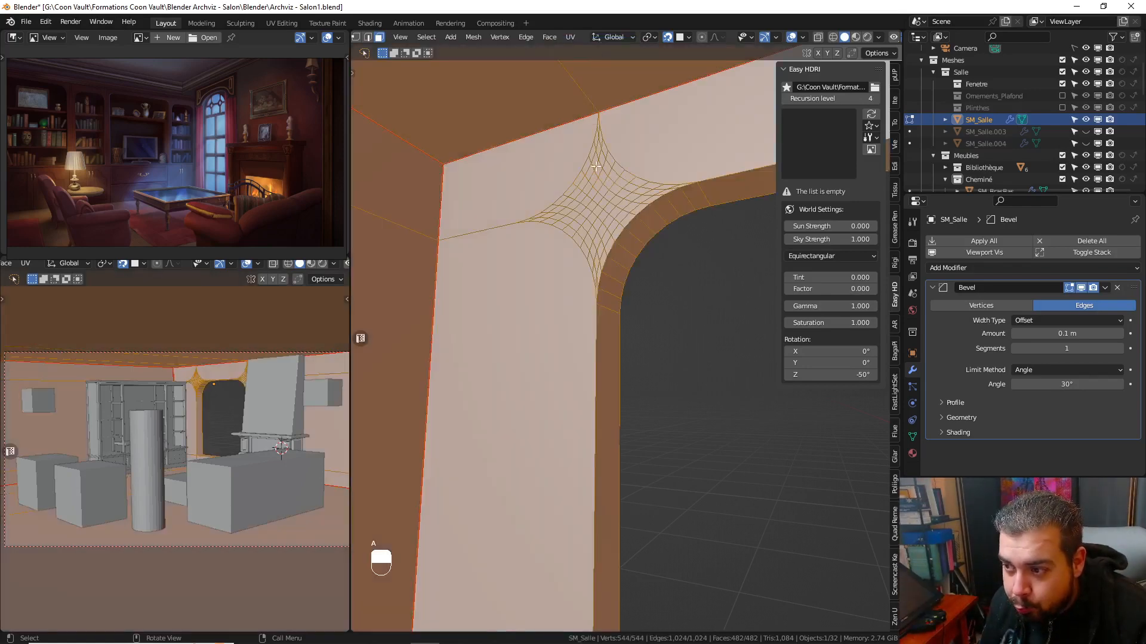
pyautogui.press('q')
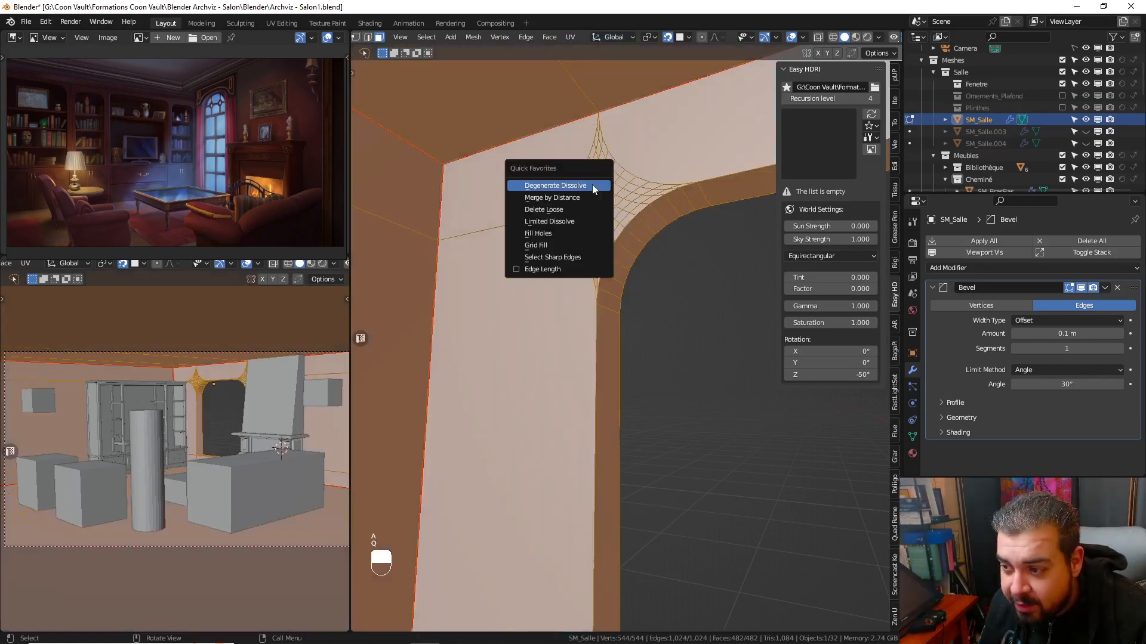
pyautogui.click(592, 184)
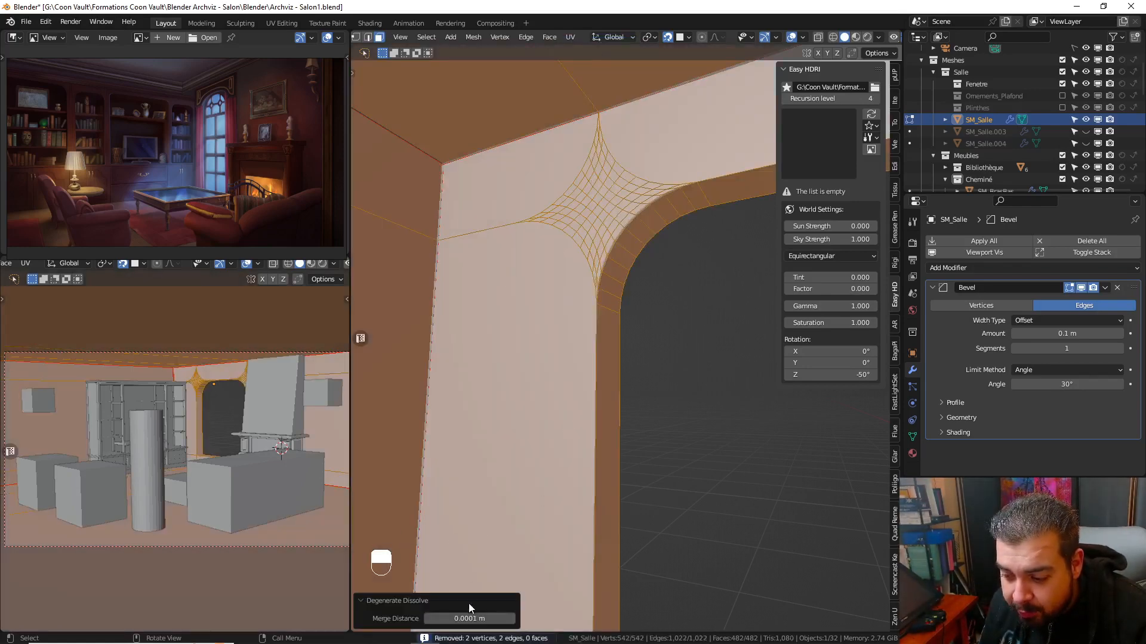
pyautogui.press('Tab')
pyautogui.click(606, 98)
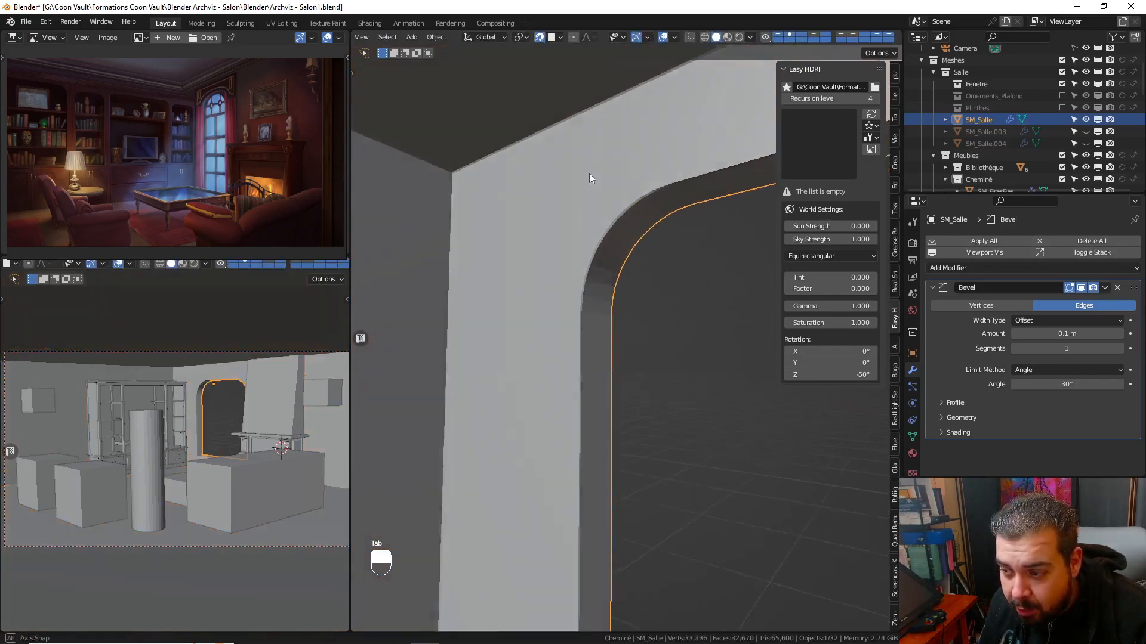
pyautogui.moveTo(589, 178); pyautogui.dragTo(584, 239, button='middle')
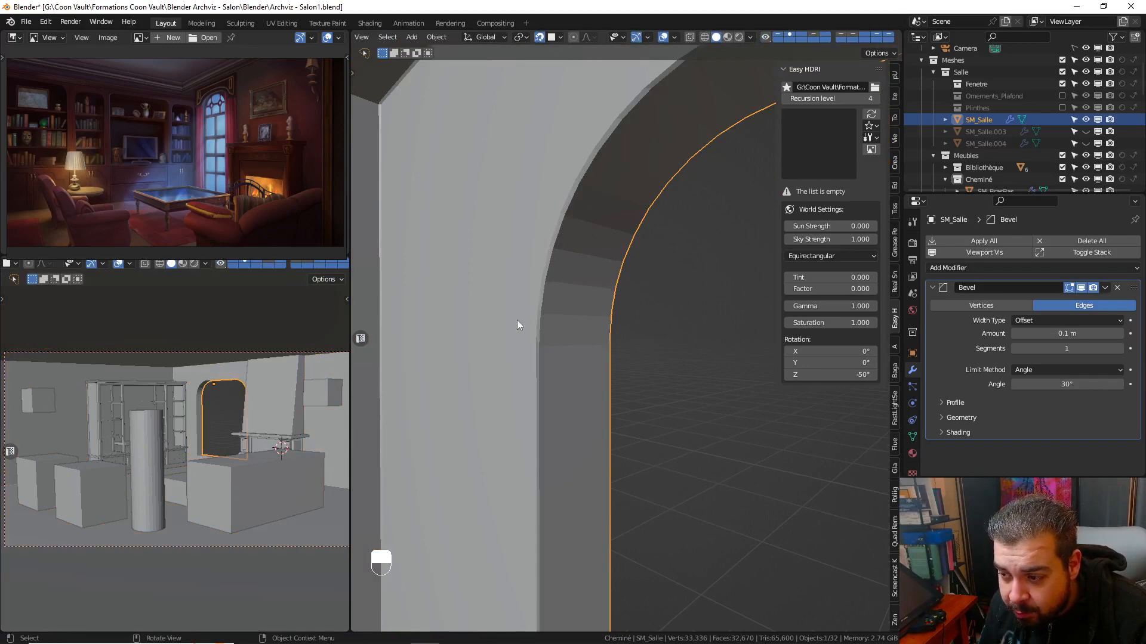
# - Set the room's Bevel modifier to 2 segments and raise its amount to 2.58 m
pyautogui.click(1120, 349)
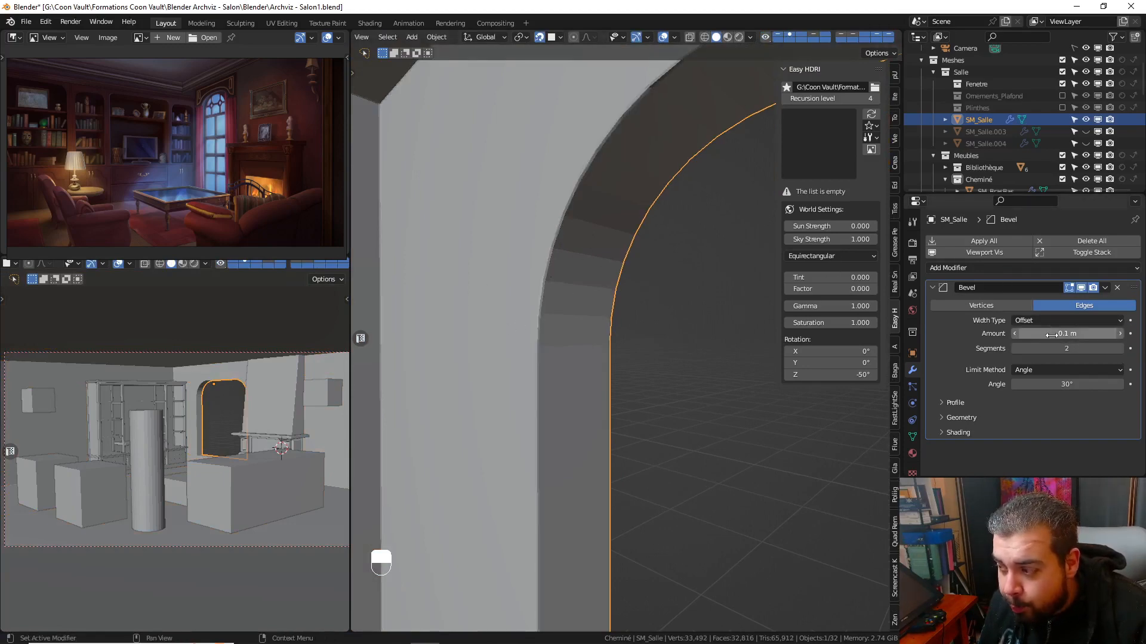
pyautogui.moveTo(1058, 334); pyautogui.dragTo(1098, 334)
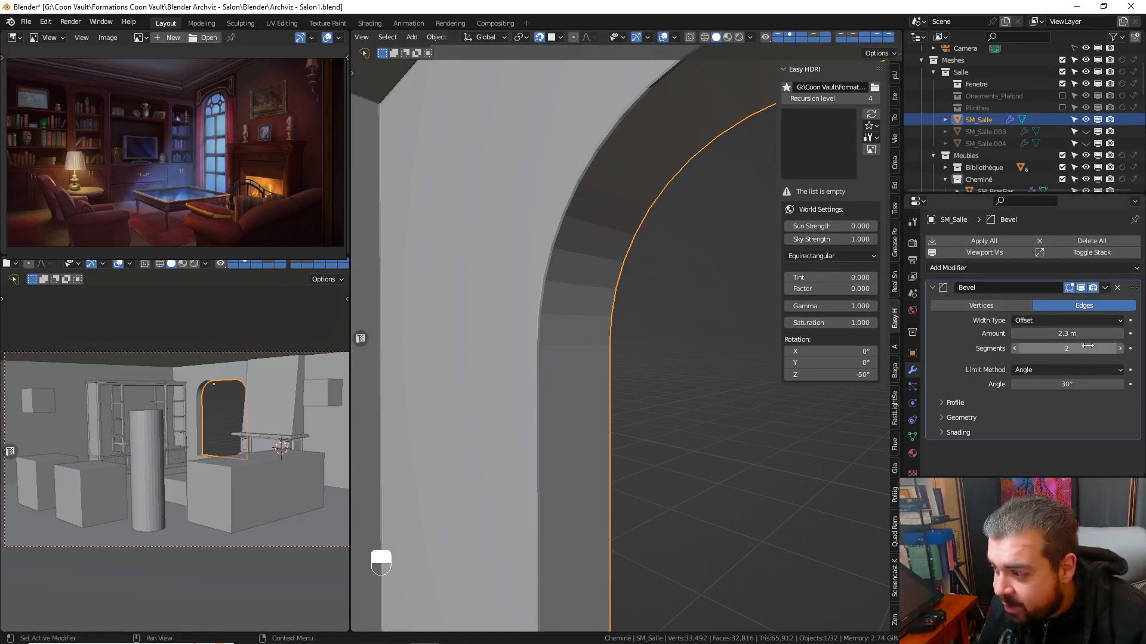
pyautogui.moveTo(1086, 334); pyautogui.dragTo(1104, 333)
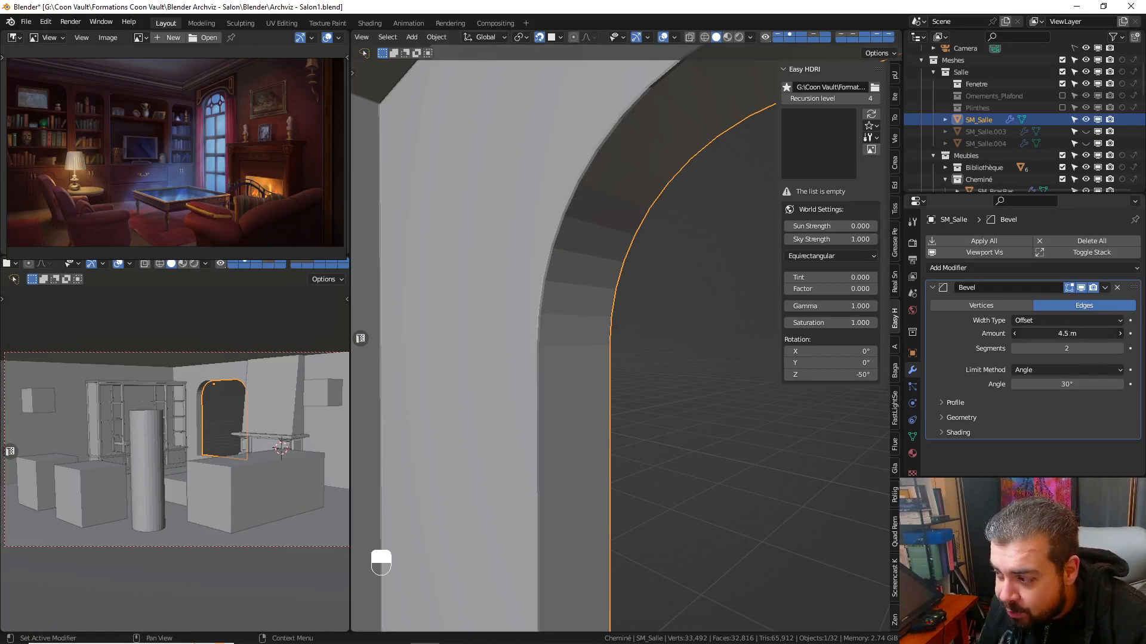
# - Examine the faces and edges where the arch's rounded corner meets the wall, in Edit Mode and Object Mode
pyautogui.moveTo(625, 217); pyautogui.dragTo(658, 218, button='middle')
pyautogui.press('Tab')
pyautogui.click(742, 216)
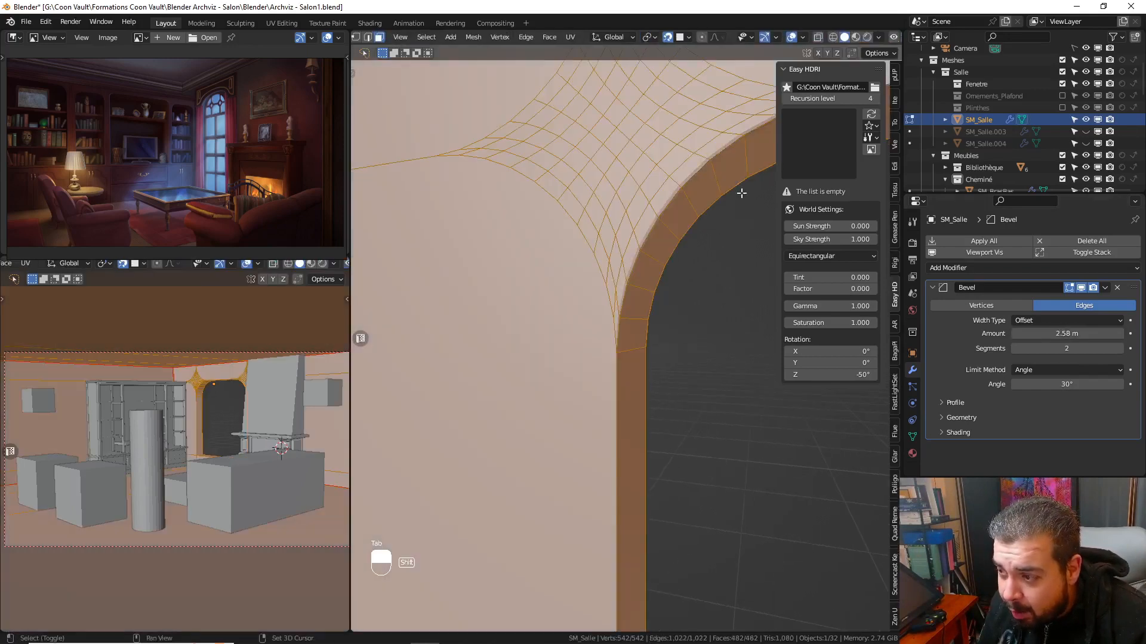
pyautogui.keyDown('shift'); pyautogui.moveTo(742, 192); pyautogui.dragTo(550, 289, button='middle'); pyautogui.keyUp('shift')
pyautogui.scroll(3, 550, 288)
pyautogui.keyDown('shift'); pyautogui.moveTo(504, 194); pyautogui.dragTo(520, 236, button='middle'); pyautogui.keyUp('shift')
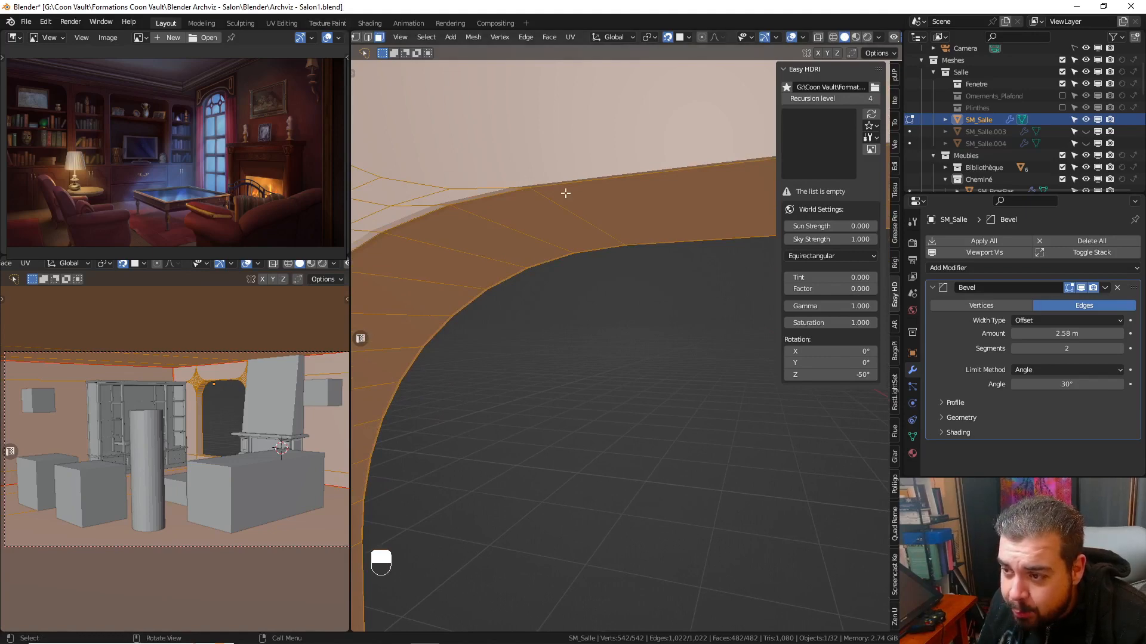
pyautogui.click(532, 184)
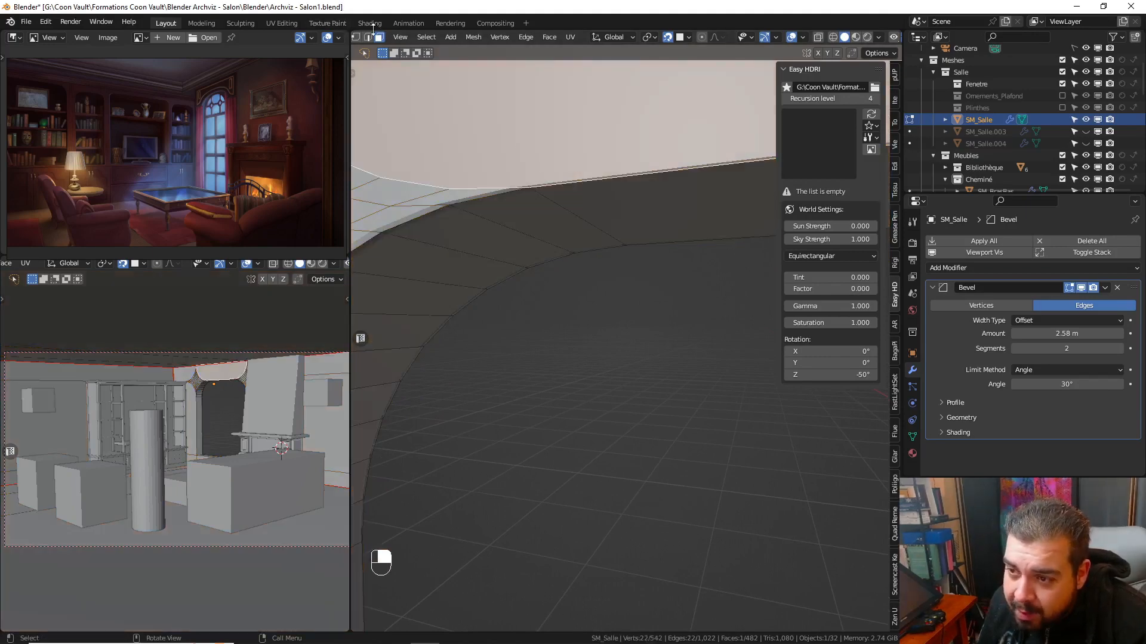
pyautogui.click(368, 37)
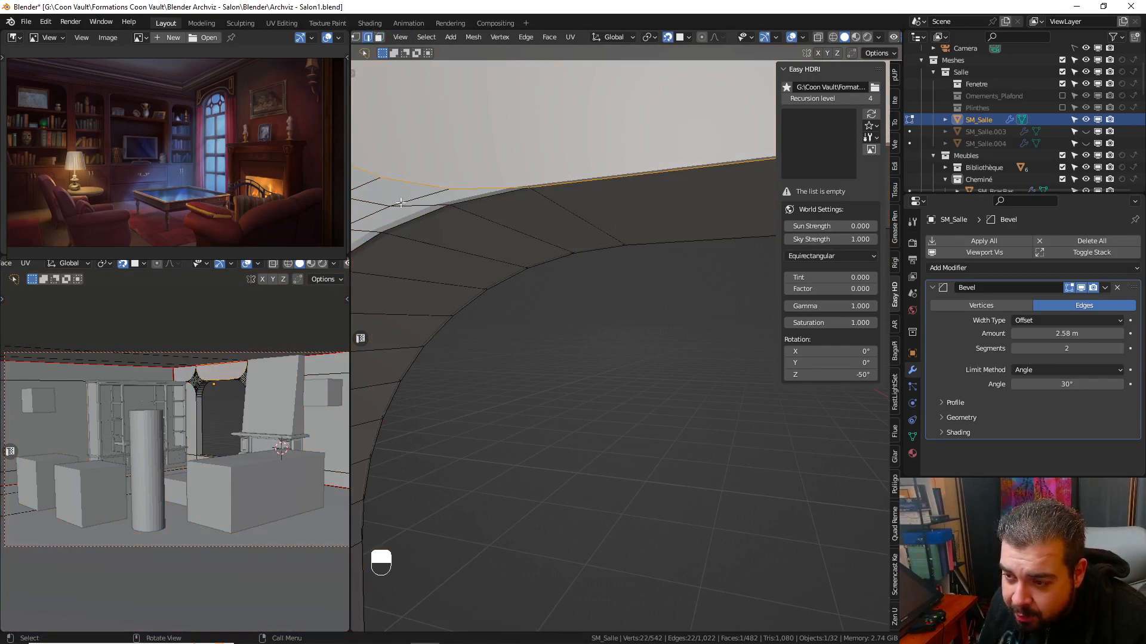
pyautogui.click(380, 39)
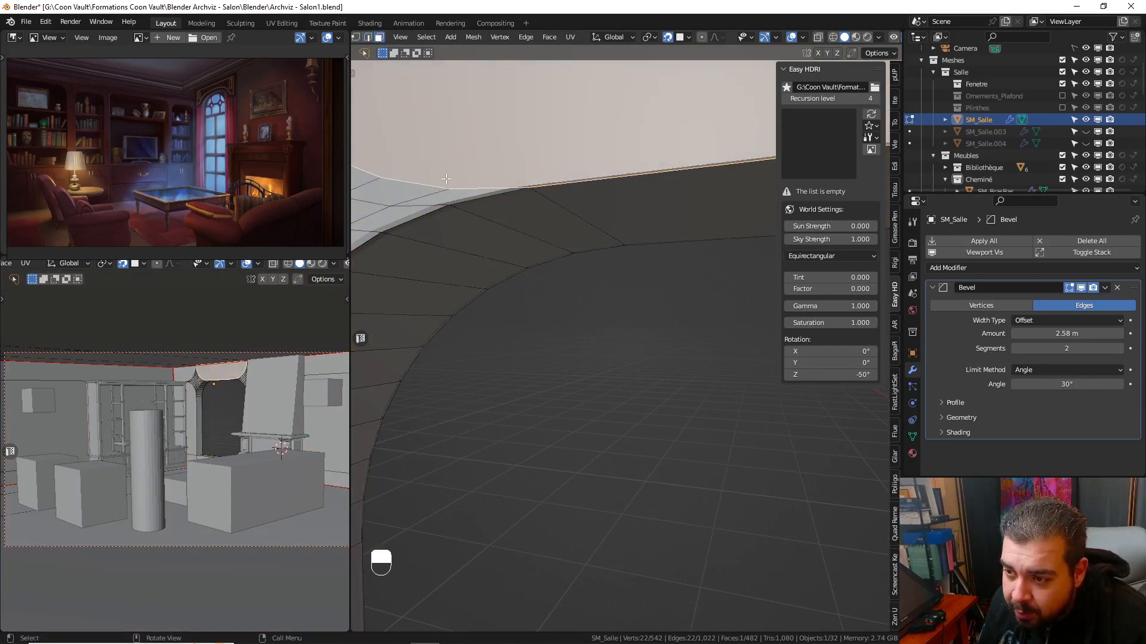
pyautogui.click(455, 197)
pyautogui.keyDown('shift'); pyautogui.moveTo(473, 205); pyautogui.dragTo(496, 201, button='middle'); pyautogui.keyUp('shift')
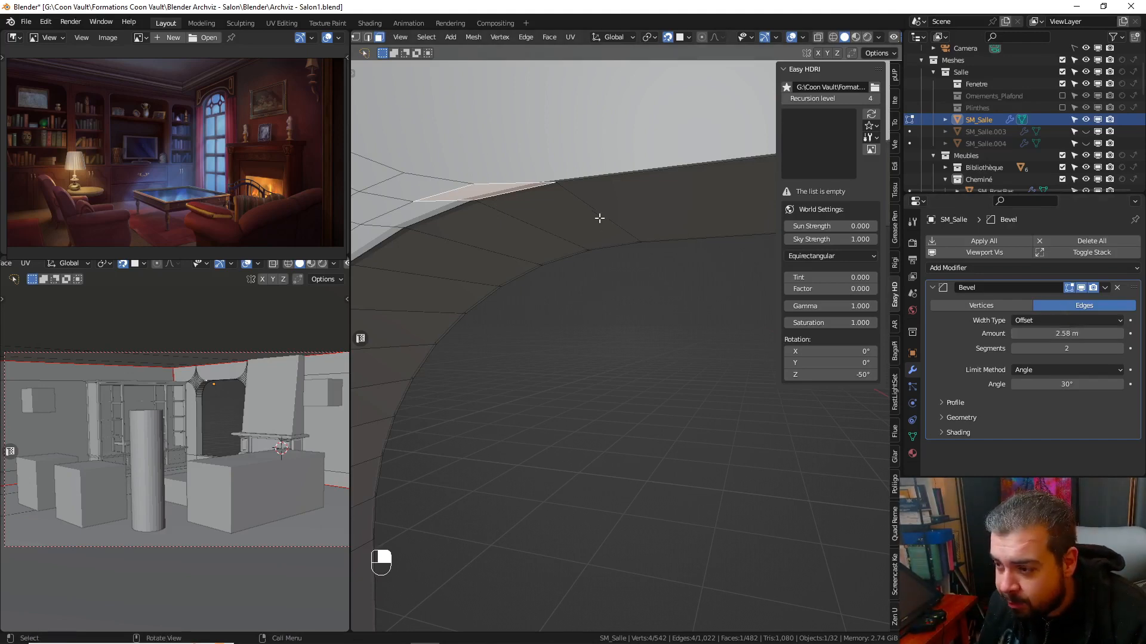
pyautogui.press('Tab')
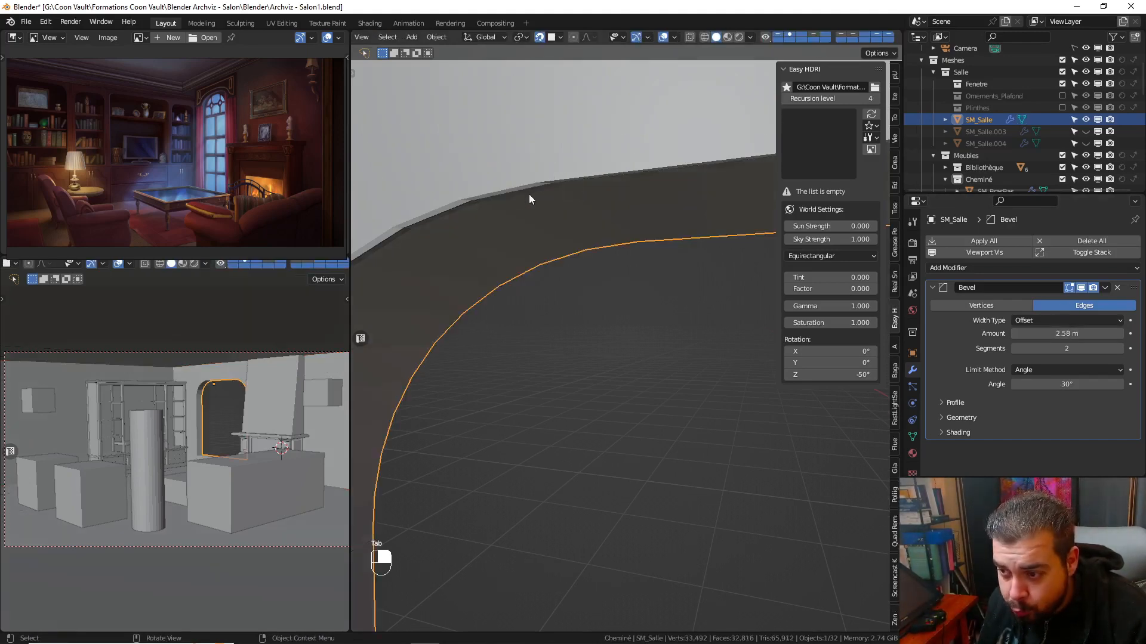
pyautogui.keyDown('shift'); pyautogui.moveTo(518, 195); pyautogui.dragTo(531, 195, button='middle'); pyautogui.keyUp('shift')
# - Try a Bevel amount of 0.01/16 m, and raise the amount to 23.01 m
pyautogui.click(1062, 333)
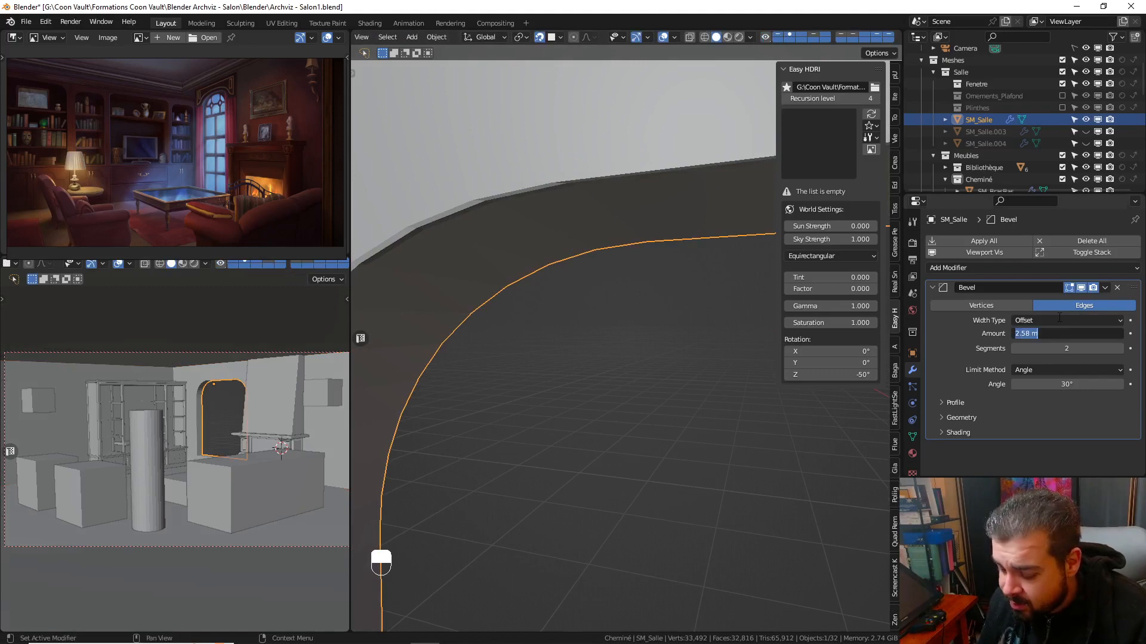
pyautogui.write('0.0')
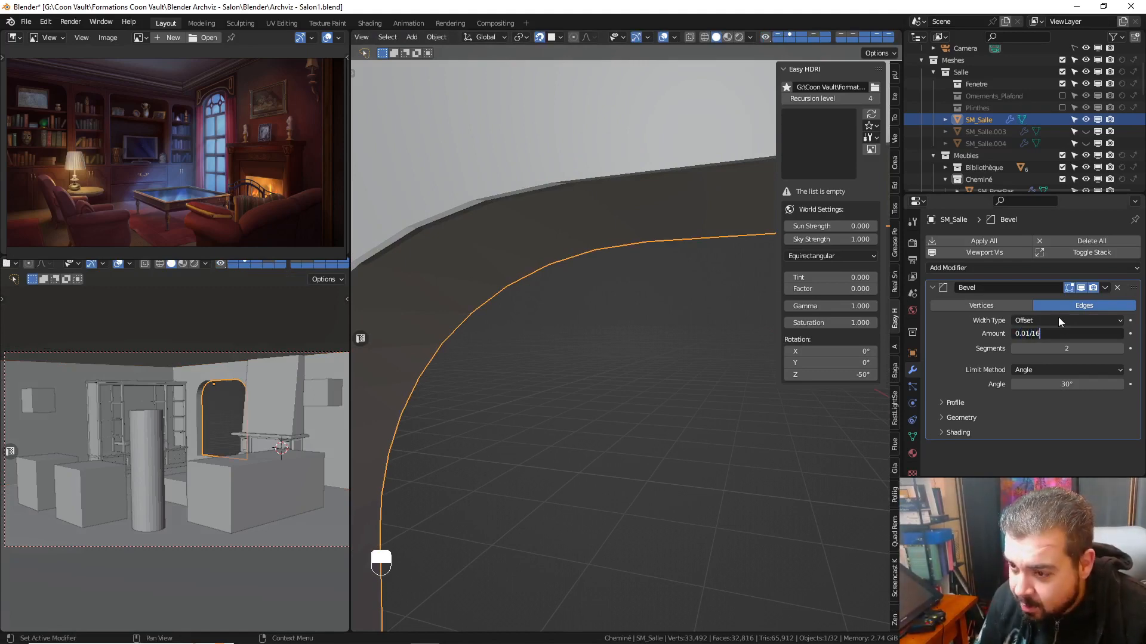
pyautogui.write('1/16')
pyautogui.press('Return')
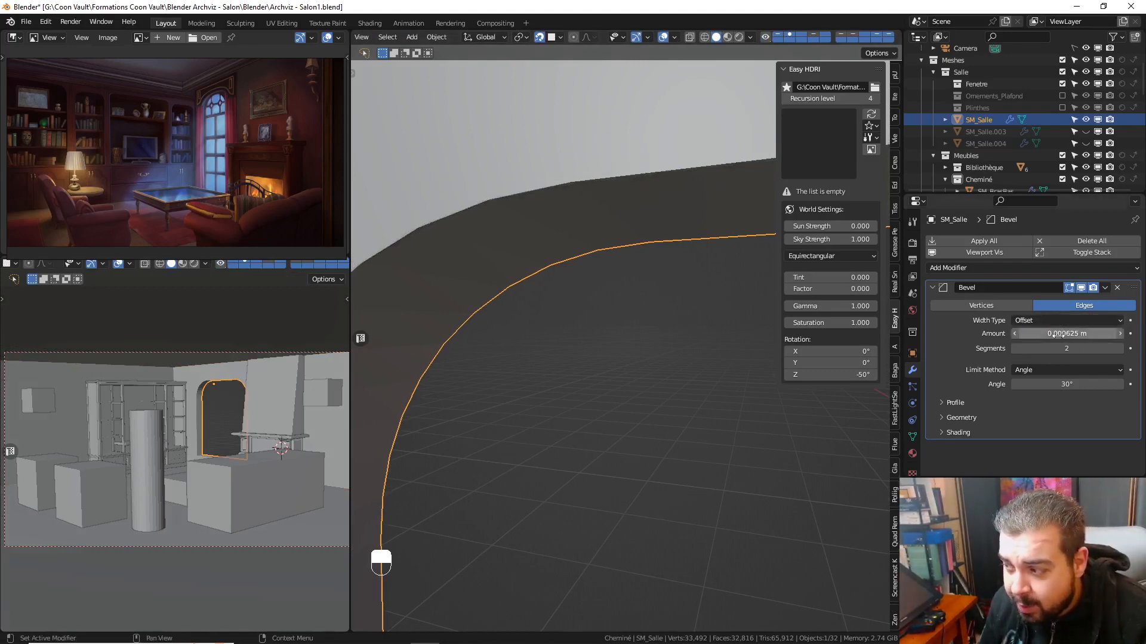
pyautogui.moveTo(1057, 335); pyautogui.dragTo(1126, 335)
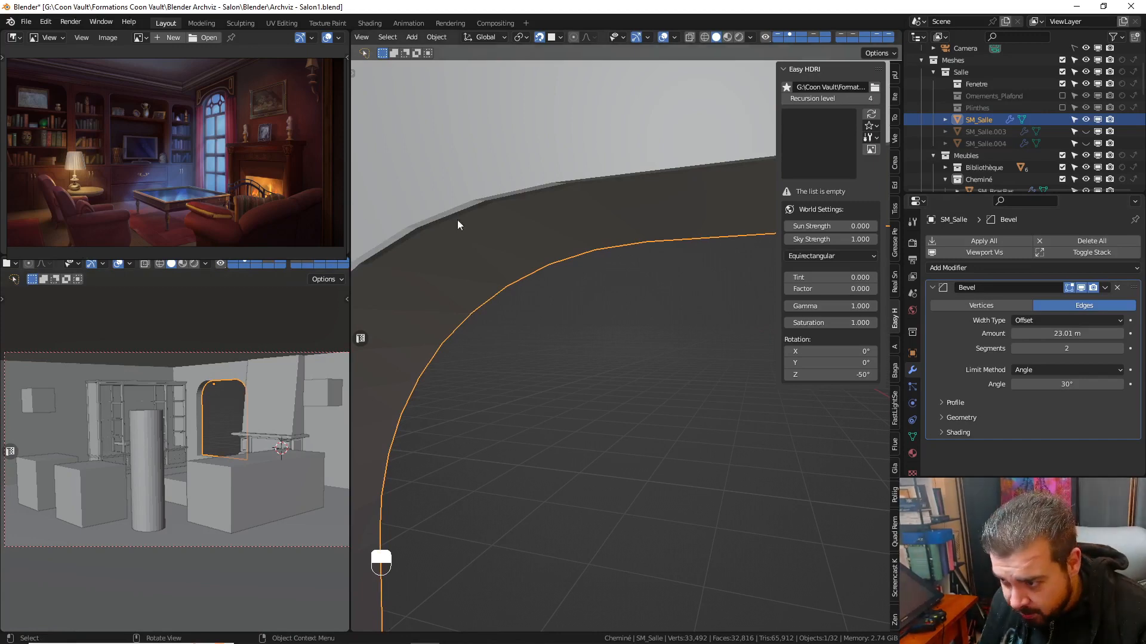
# - Try Limited Dissolve on the entire room mesh and inspect the arched opening in Object Mode
pyautogui.scroll(-4, 529, 226)
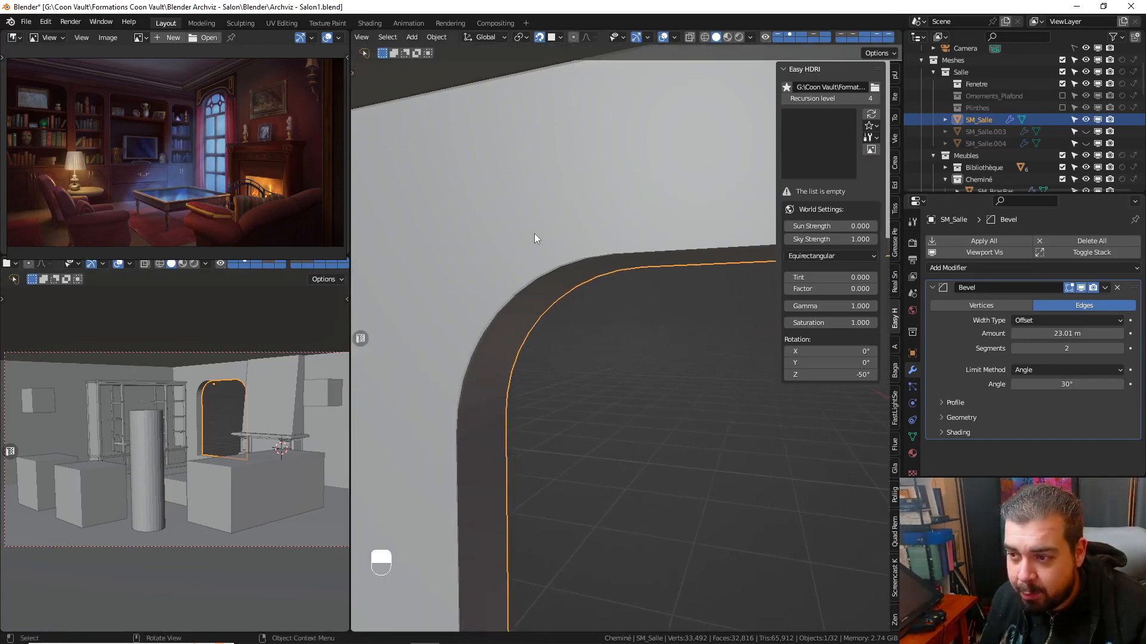
pyautogui.press('Tab')
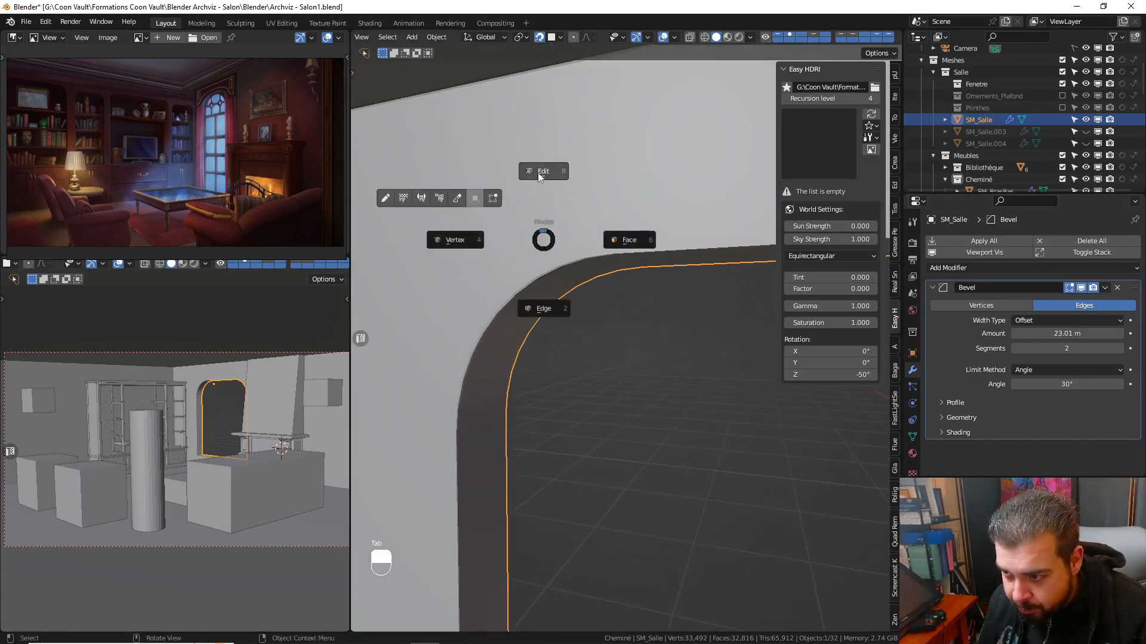
pyautogui.click(538, 173)
pyautogui.press('a')
pyautogui.press('a')
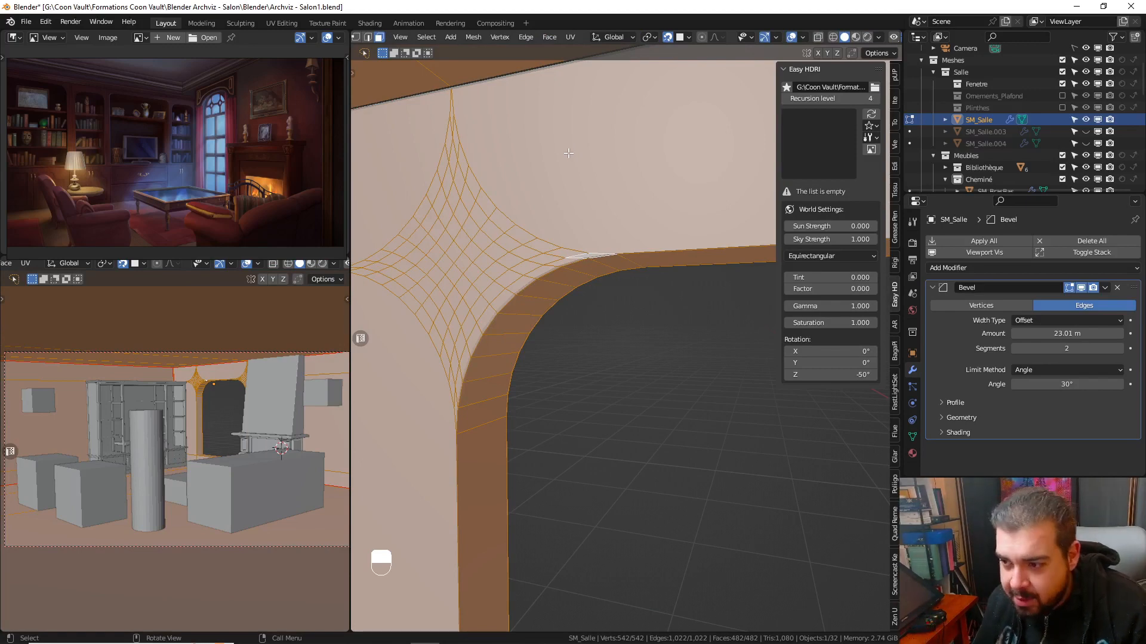
pyautogui.press('q')
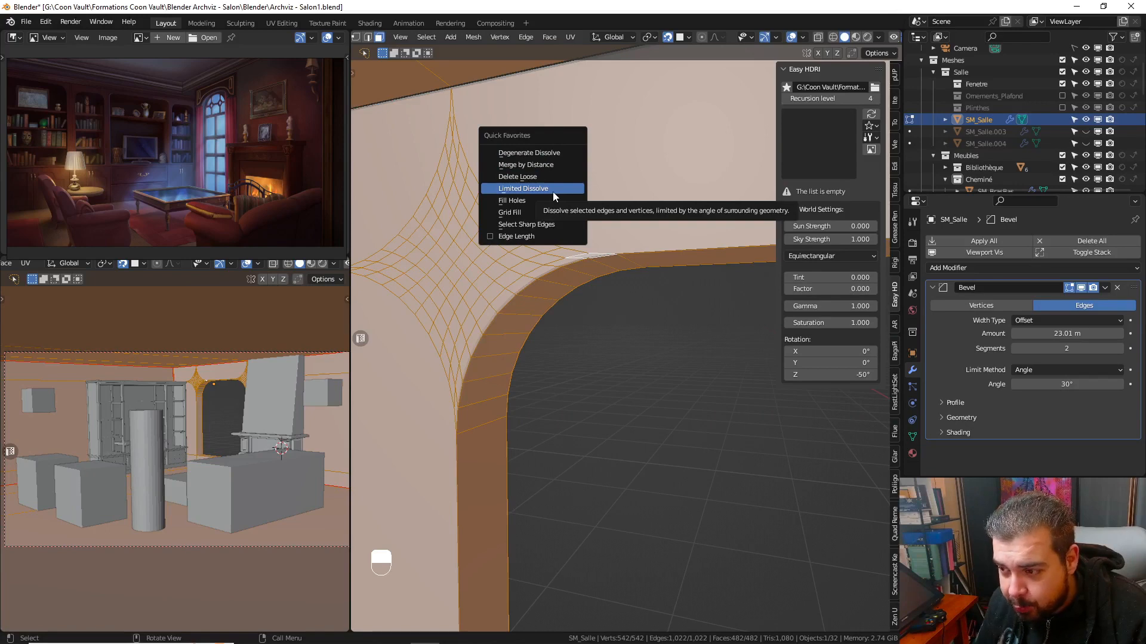
pyautogui.click(553, 192)
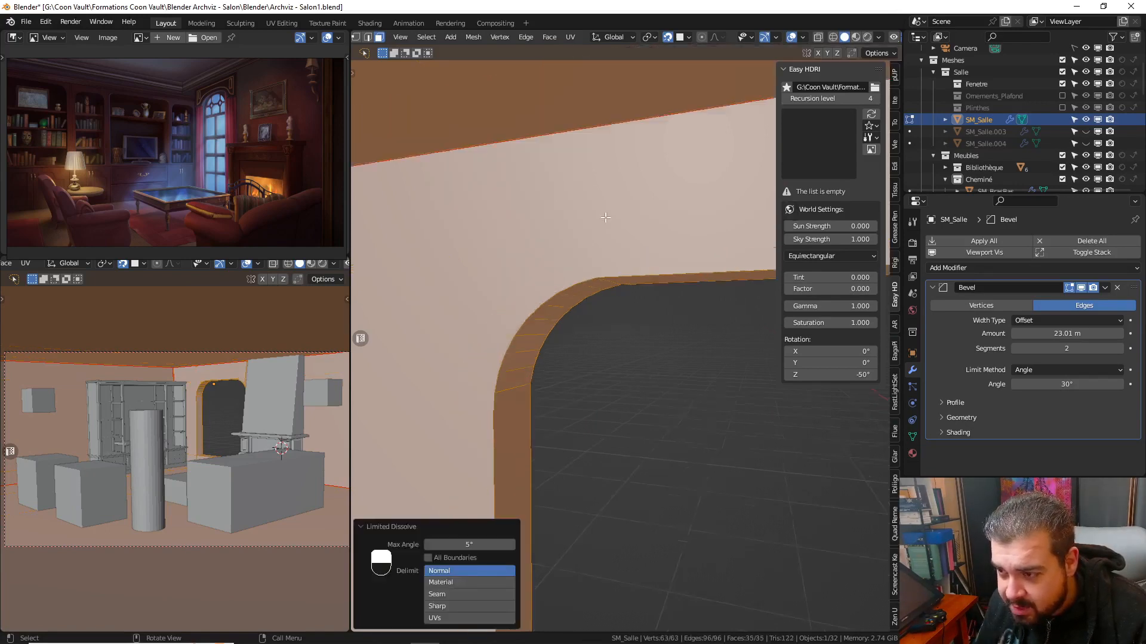
pyautogui.scroll(-1, 605, 218)
pyautogui.press('Tab')
pyautogui.click(606, 156)
pyautogui.keyDown('shift'); pyautogui.moveTo(630, 239); pyautogui.dragTo(673, 221, button='middle'); pyautogui.keyUp('shift')
pyautogui.scroll(2, 600, 207)
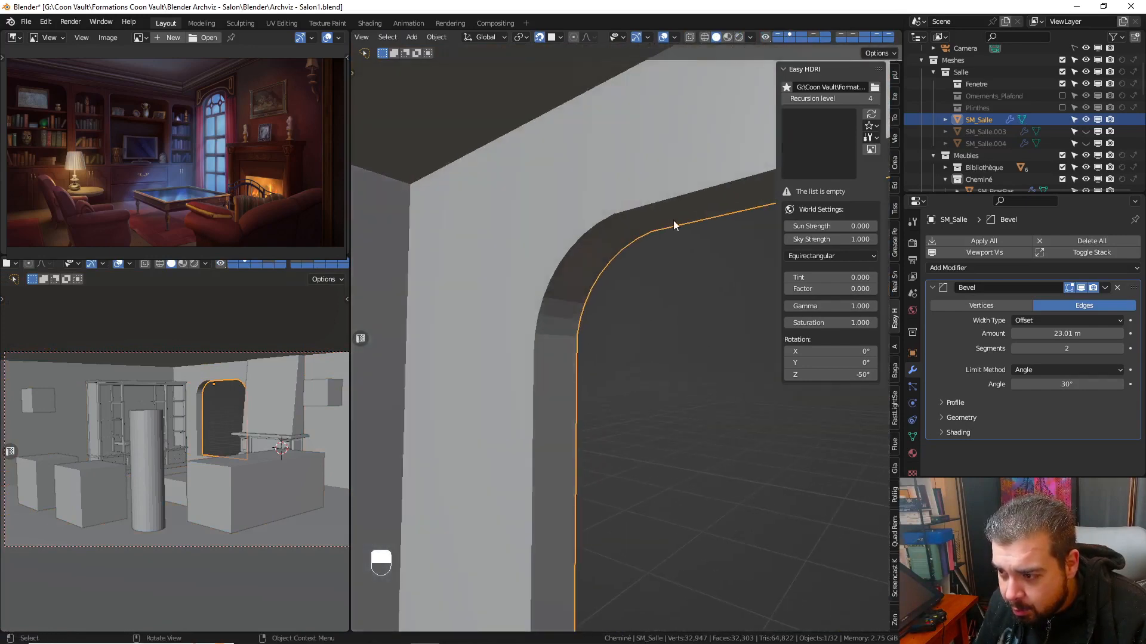
# - Try Degenerate Dissolve and Delete Loose on the simplified room mesh
pyautogui.press('Tab')
pyautogui.click(656, 151)
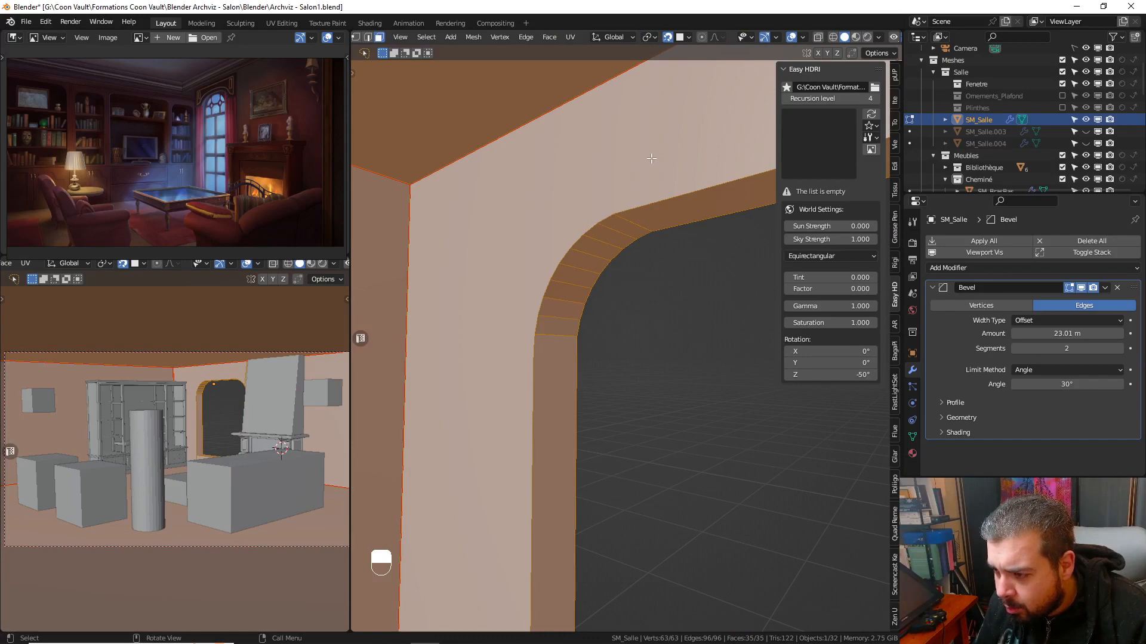
pyautogui.press('Tab')
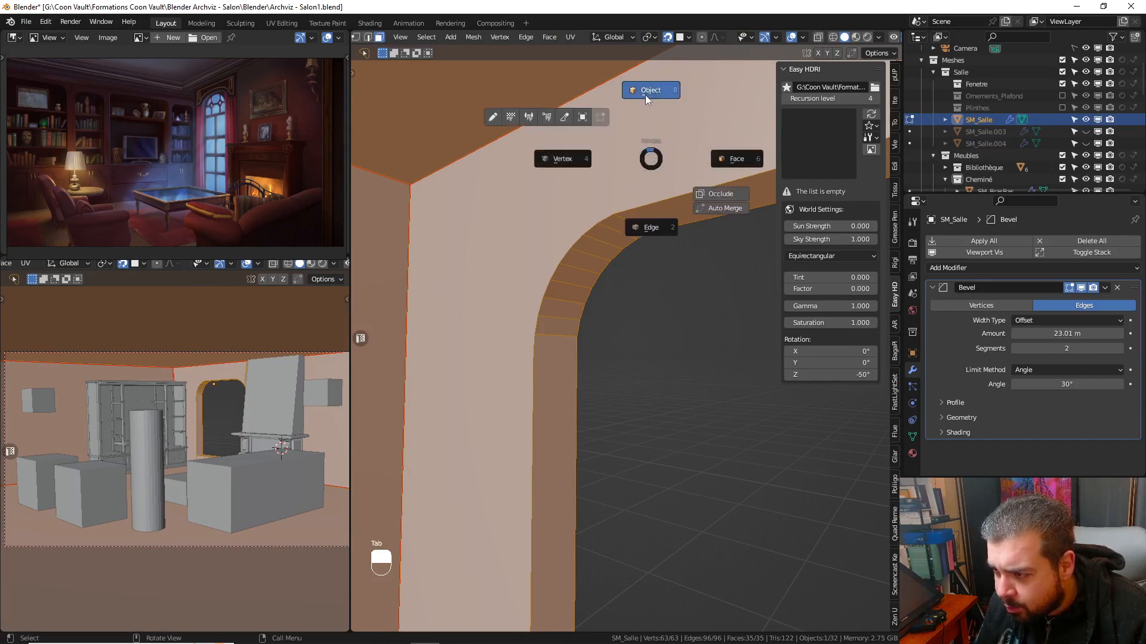
pyautogui.click(645, 96)
pyautogui.press('Tab')
pyautogui.click(632, 102)
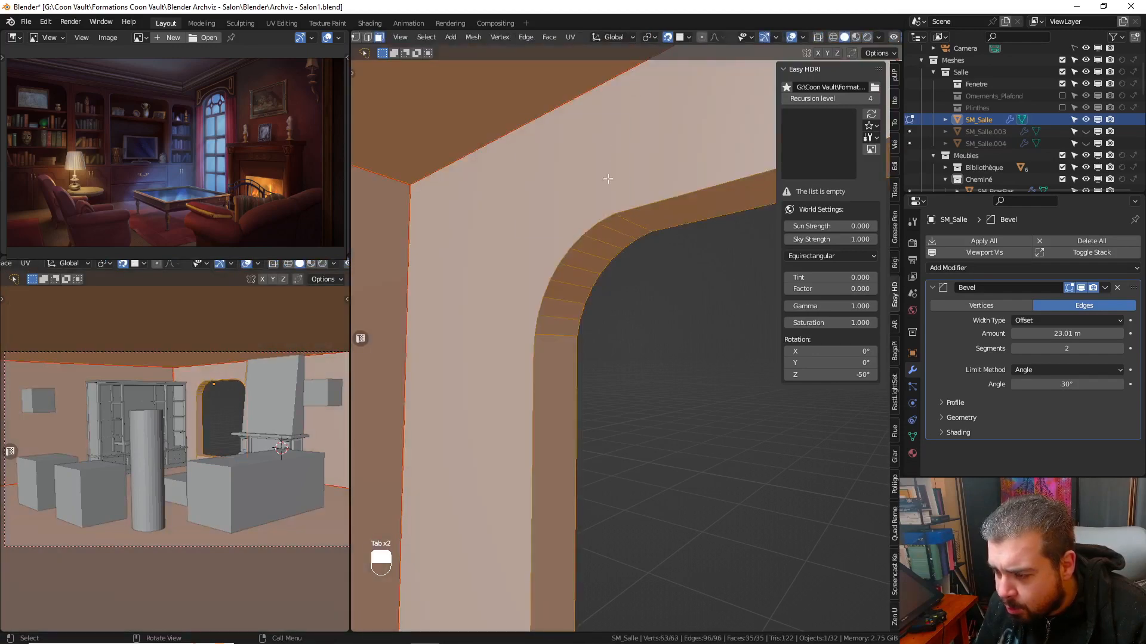
pyautogui.press('q')
pyautogui.click(570, 148)
pyautogui.press('q')
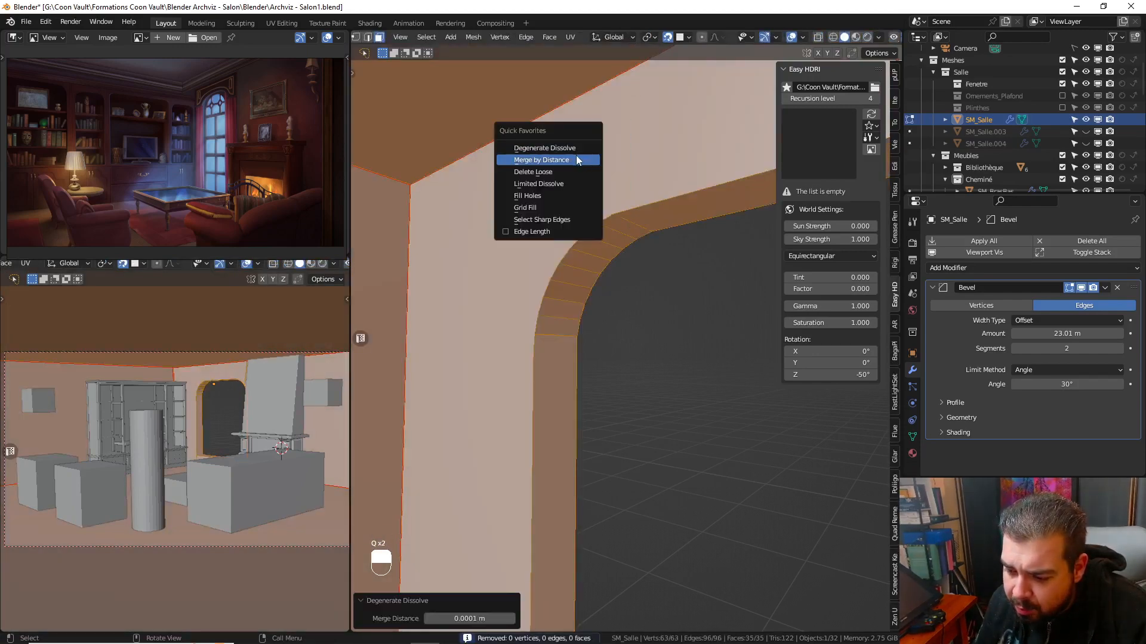
pyautogui.click(571, 171)
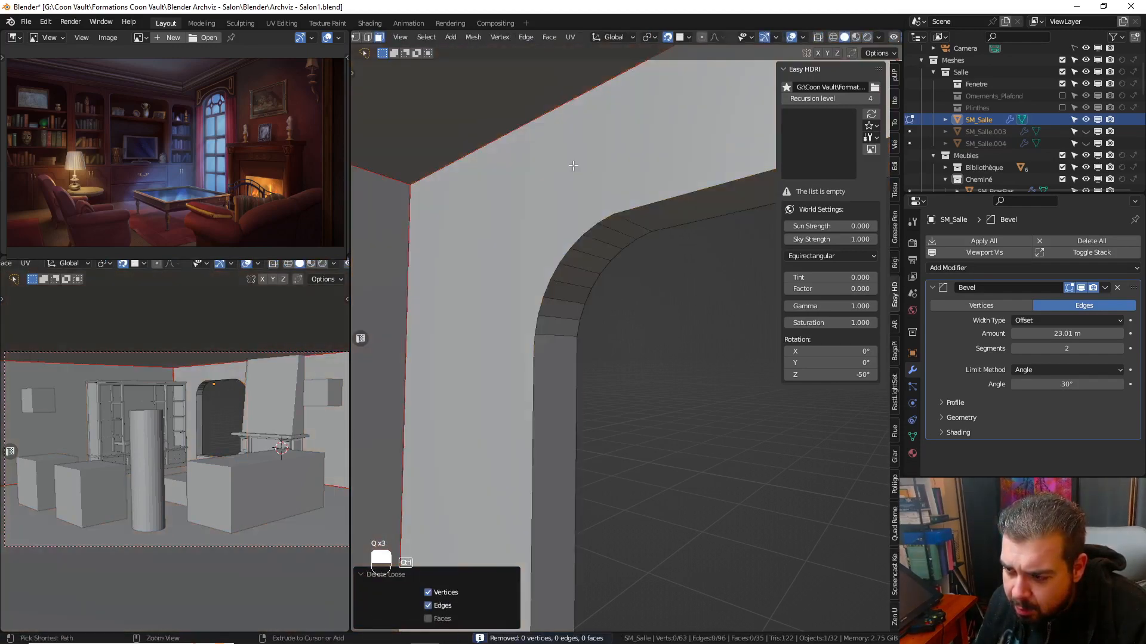
# - Undo the Delete Loose, second Degenerate Dissolve and Limited Dissolve operations on the room mesh
pyautogui.hotkey('ctrl', 'z')
pyautogui.hotkey('ctrl', 'z')
pyautogui.hotkey('ctrl', 'z')
pyautogui.hotkey('ctrl', 'z')
pyautogui.hotkey('ctrl', 'z')
pyautogui.hotkey('ctrl', 'z')
pyautogui.hotkey('ctrl', 'z')
pyautogui.hotkey('ctrl', 'z')
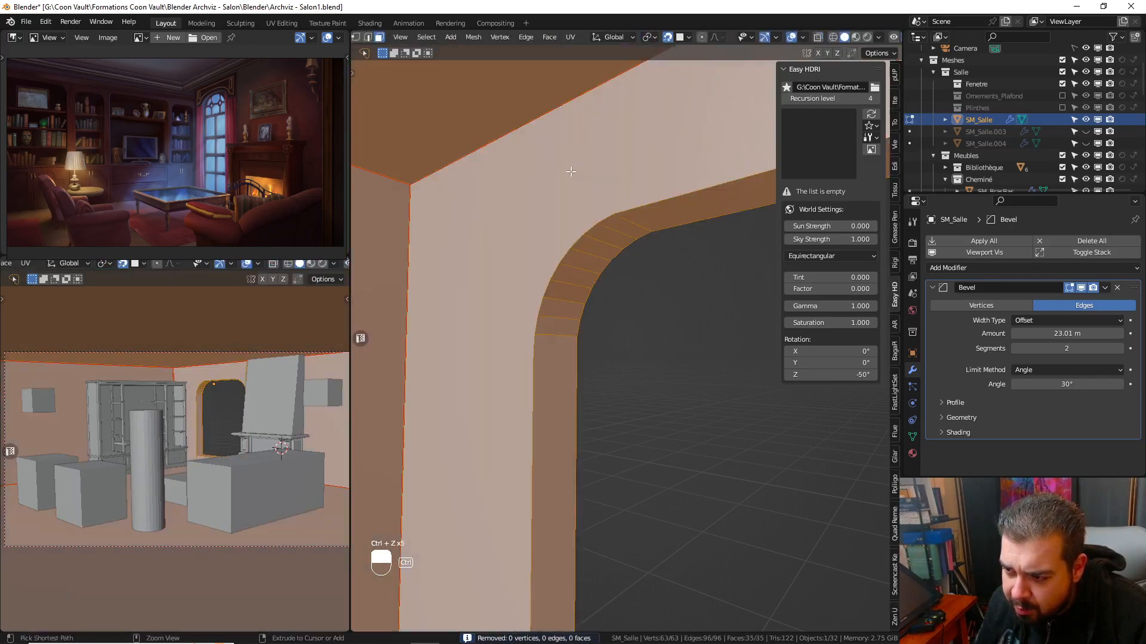
pyautogui.press('Tab')
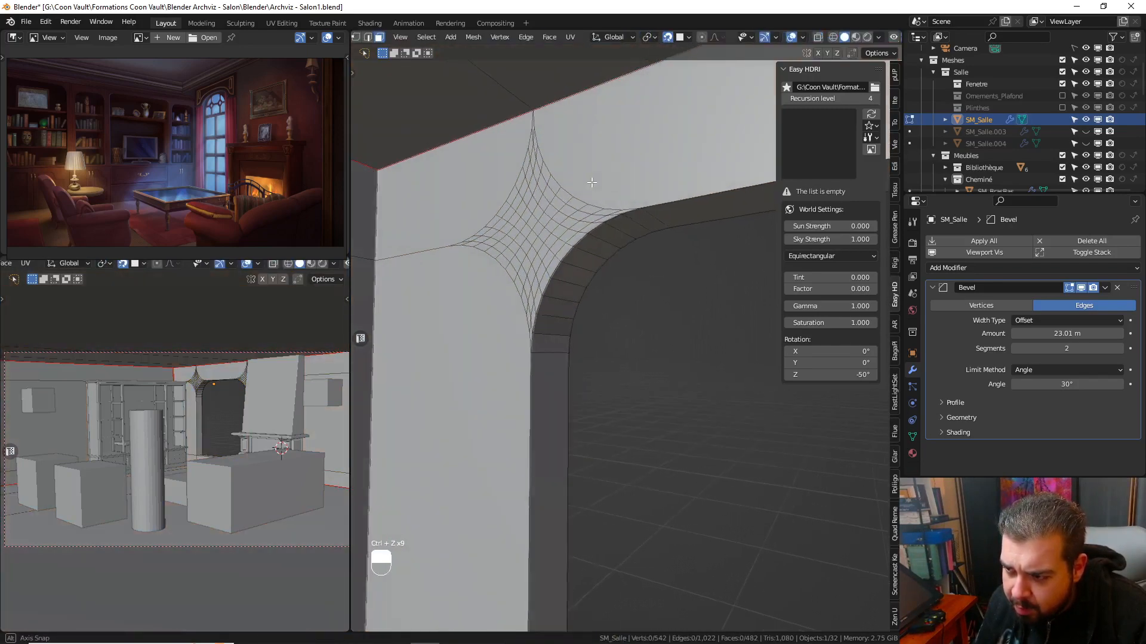
# - Inspect the arched opening in Object Mode and return the room mesh to Edit Mode
pyautogui.keyDown('shift'); pyautogui.click(567, 282); pyautogui.keyUp('shift')
pyautogui.moveTo(568, 286); pyautogui.dragTo(587, 204, button='middle')
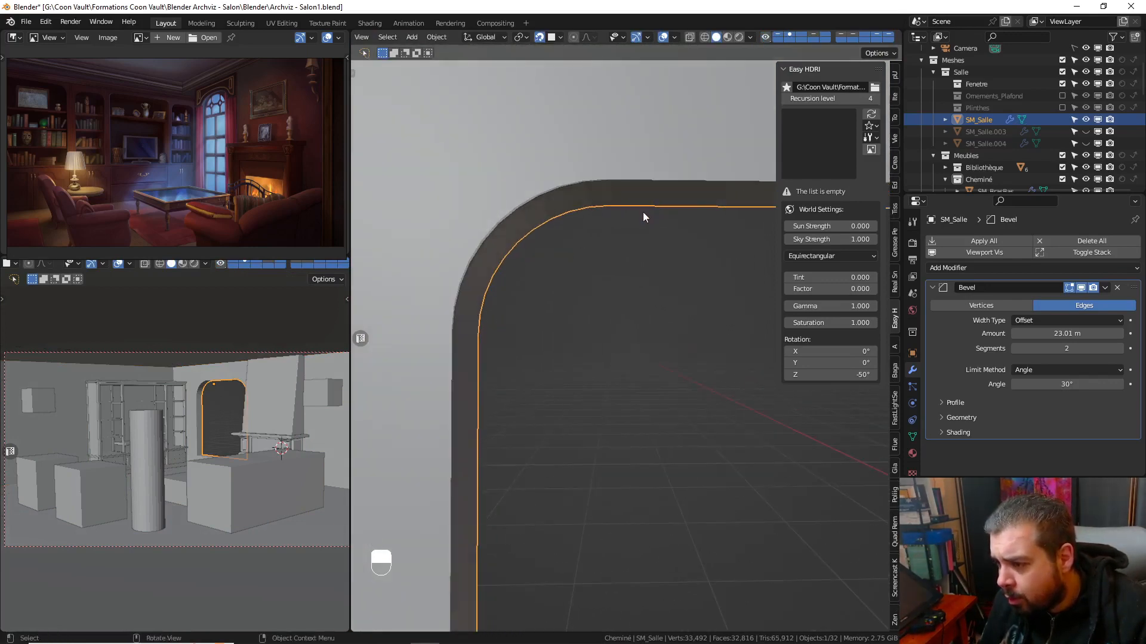
pyautogui.press('Tab')
pyautogui.click(635, 109)
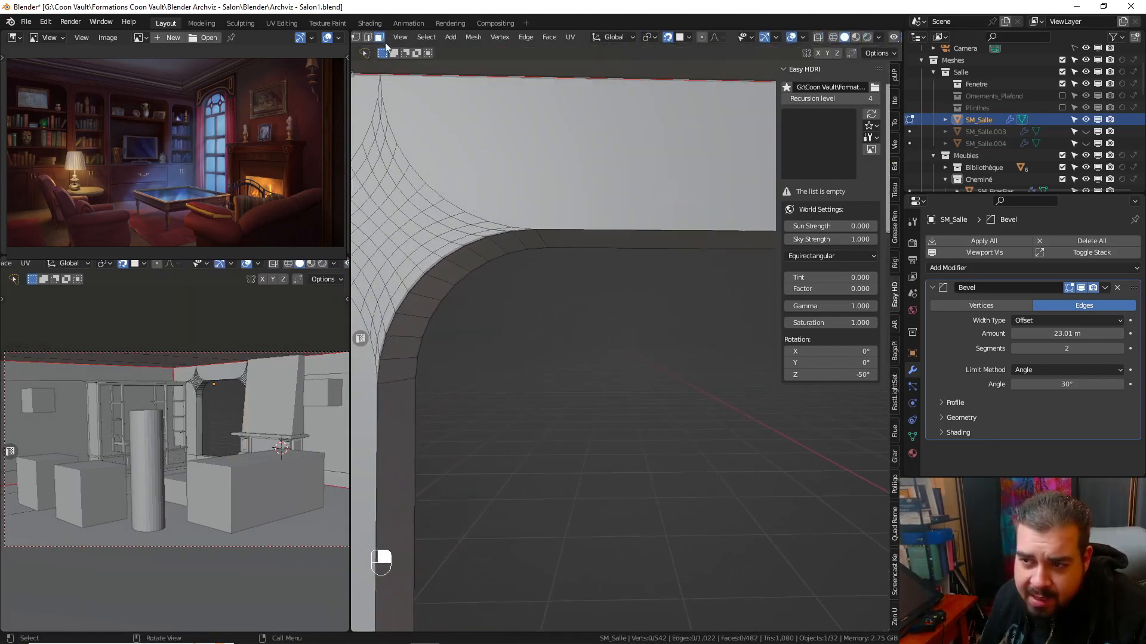
# - Try deleting the edges around the large wall face above the arch, and undo the deletion
pyautogui.click(607, 169)
pyautogui.keyDown('shift'); pyautogui.moveTo(607, 169); pyautogui.dragTo(586, 177, button='middle'); pyautogui.keyUp('shift')
pyautogui.press('x')
pyautogui.click(602, 121)
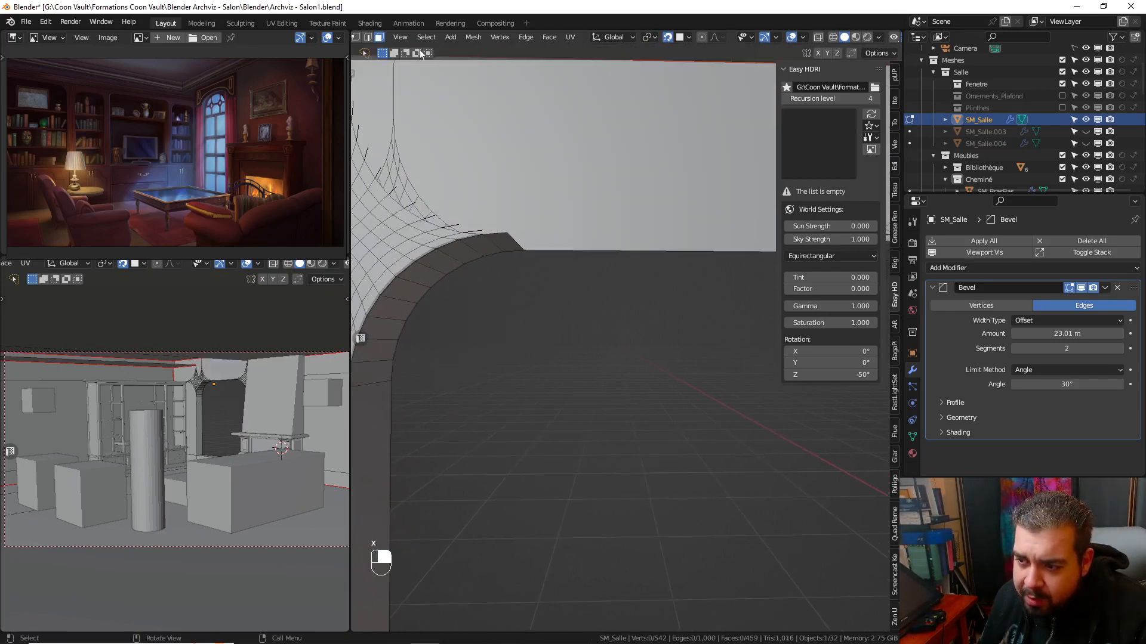
pyautogui.click(368, 37)
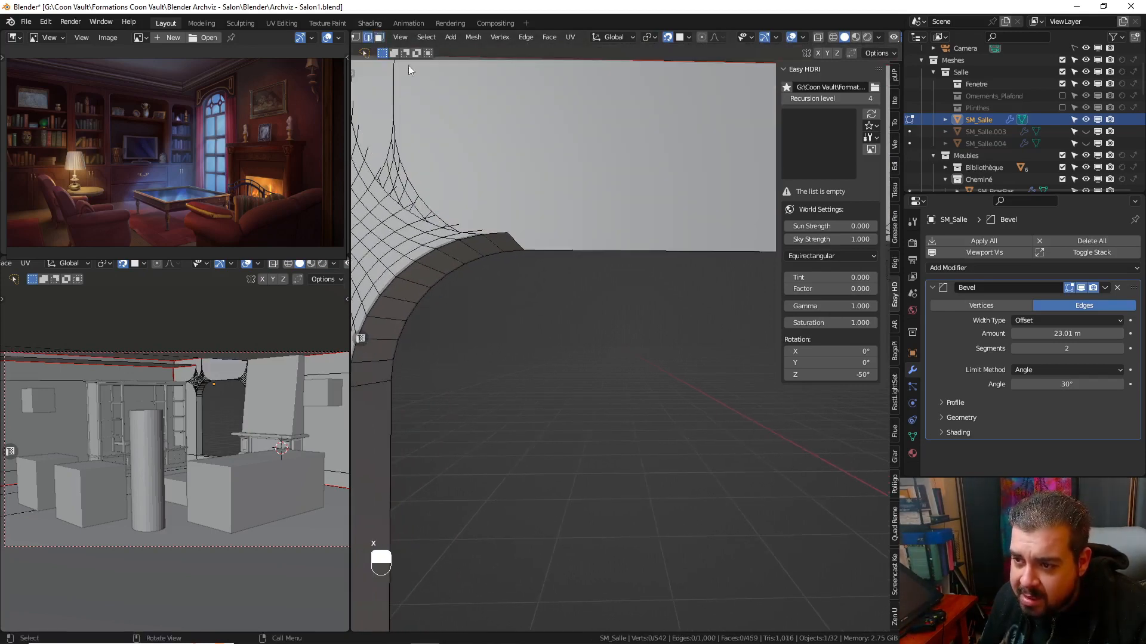
pyautogui.moveTo(534, 161); pyautogui.dragTo(524, 143, button='middle')
pyautogui.hotkey('ctrl', 'z')
pyautogui.hotkey('ctrl', 'z')
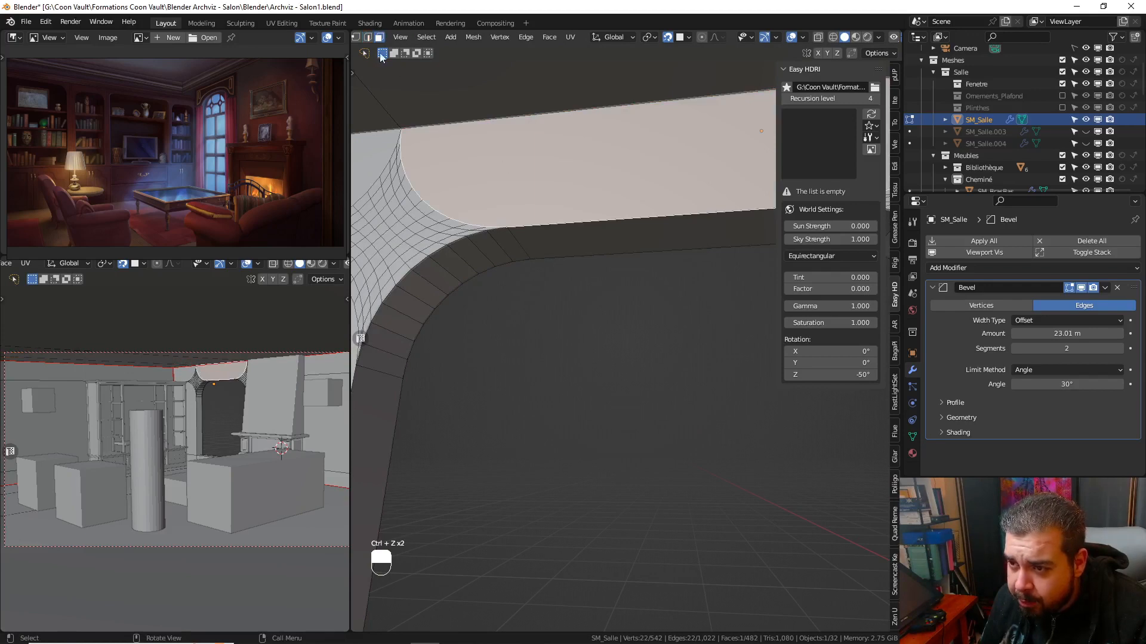
# - Delete the large wall face above the arch and refill the gap strip by strip from the arch's upper edge
pyautogui.press('x')
pyautogui.click(598, 114)
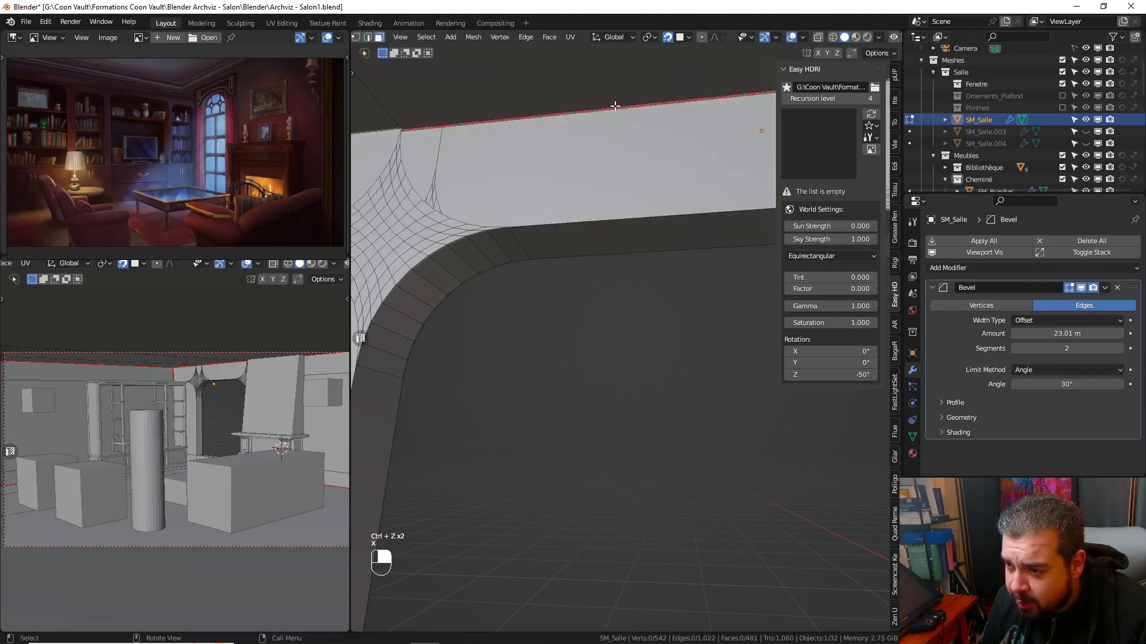
pyautogui.click(367, 37)
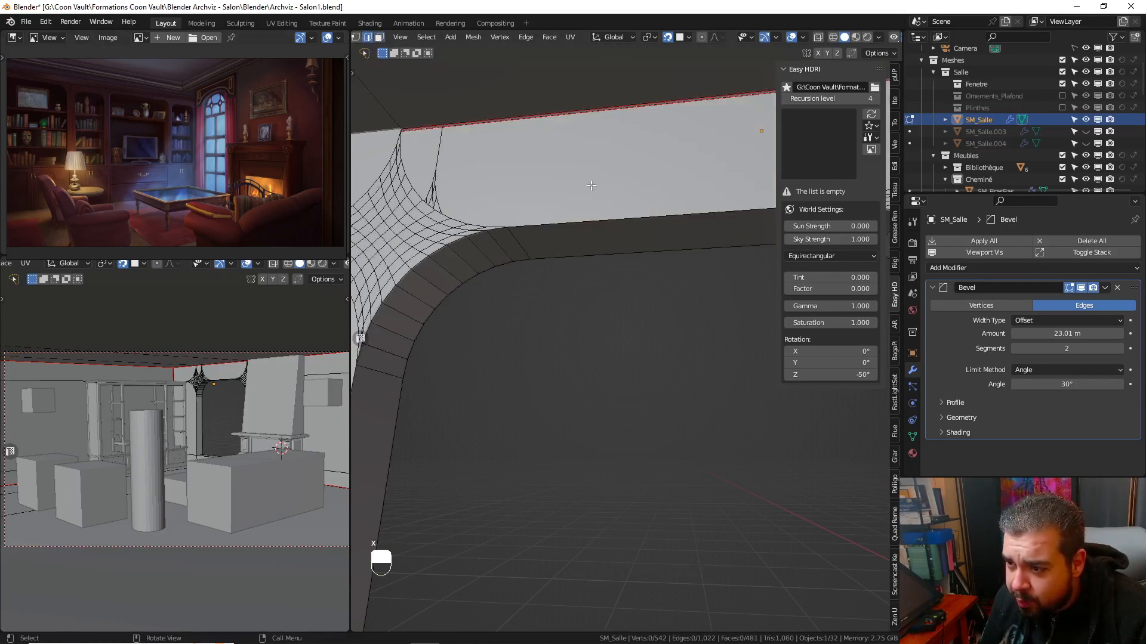
pyautogui.click(595, 218)
pyautogui.press('f')
pyautogui.press('f')
pyautogui.press('f')
pyautogui.press('f')
pyautogui.press('f')
pyautogui.press('f')
pyautogui.press('f')
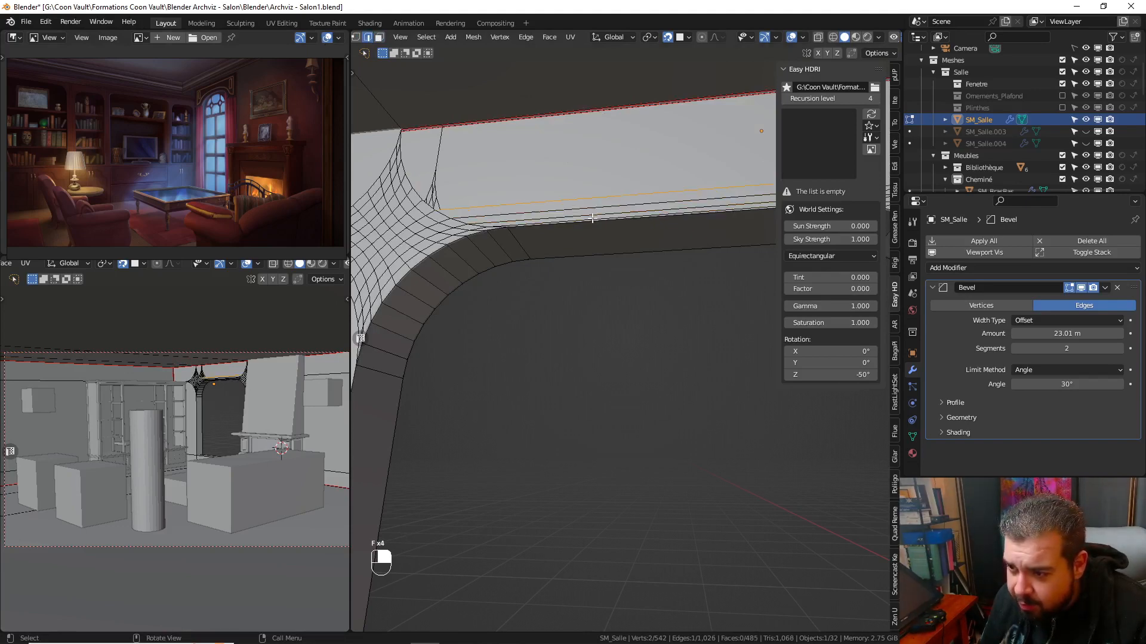
pyautogui.press('f')
pyautogui.press('f')
pyautogui.press('f')
# - Delete the matching large face above the arch on the other side of the wall
pyautogui.moveTo(595, 218); pyautogui.dragTo(509, 172, button='middle')
pyautogui.click(509, 173)
pyautogui.press('x')
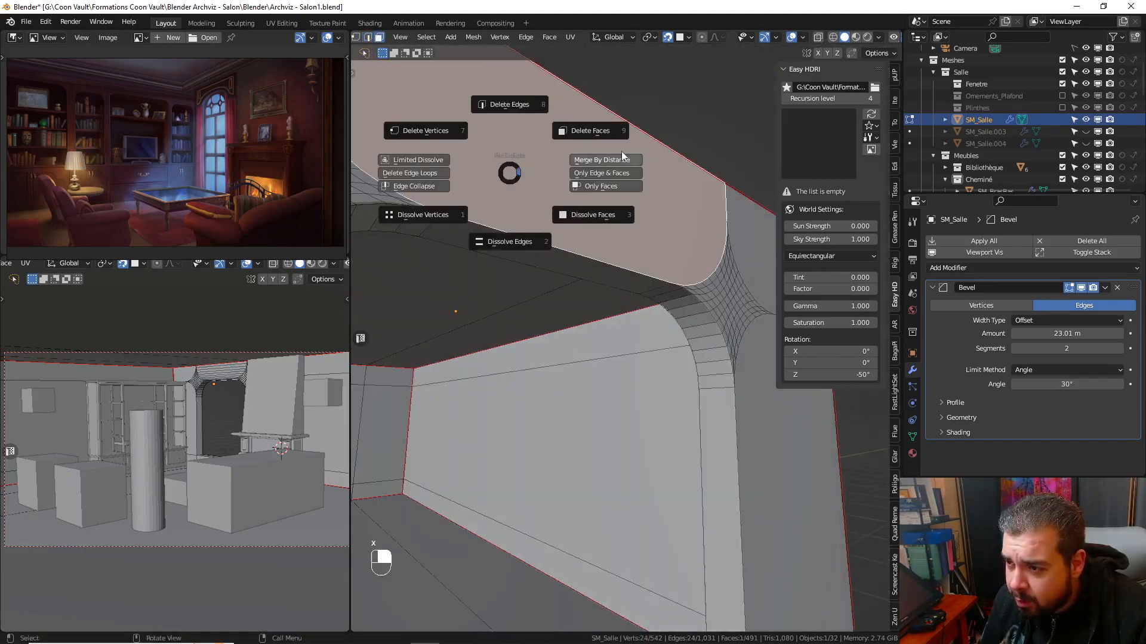
pyautogui.click(597, 130)
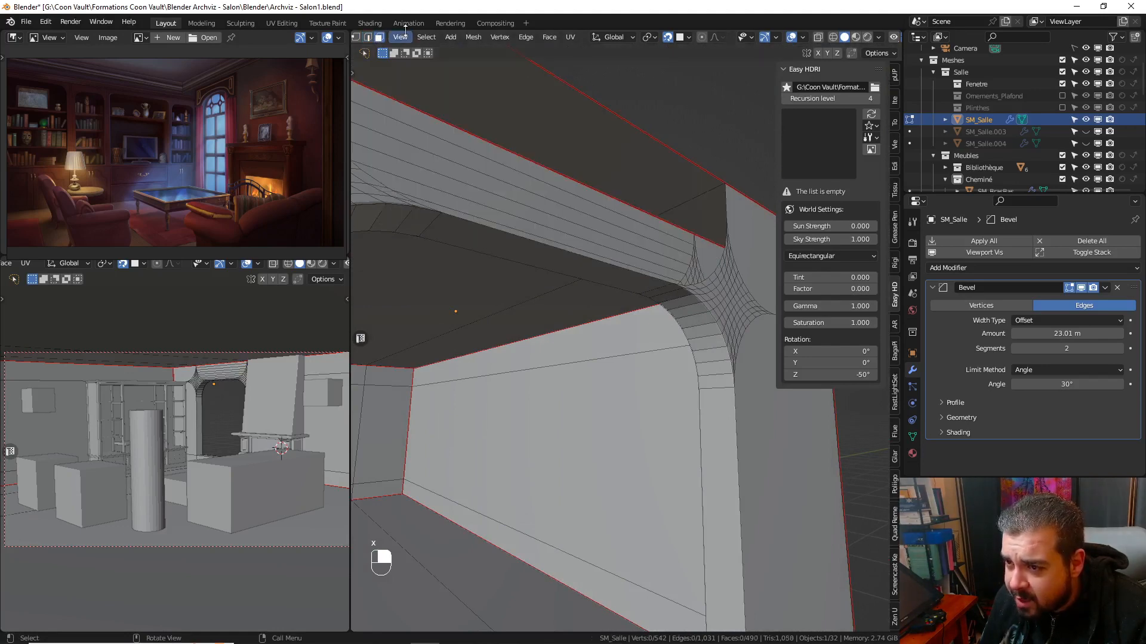
# - Fill the gap on this side with successive face strips, starting from the arch's upper edge up to the wall's top
pyautogui.press('2')
pyautogui.click(565, 252)
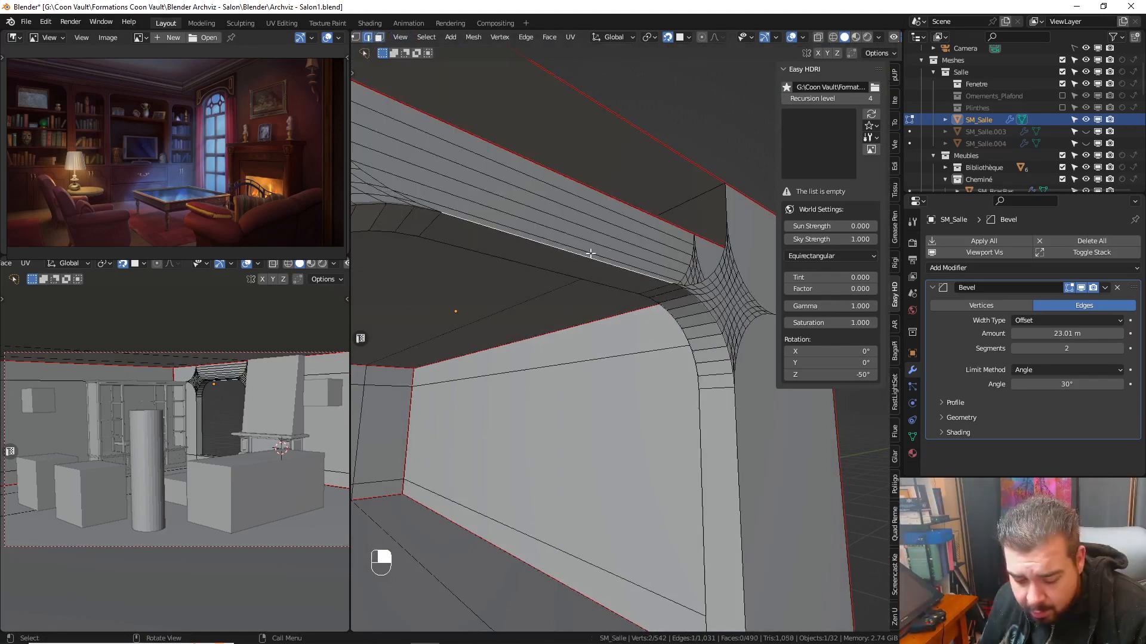
pyautogui.press('f')
pyautogui.press('f')
pyautogui.press('f')
pyautogui.press('f')
pyautogui.press('f')
pyautogui.press('f')
pyautogui.press('f')
pyautogui.press('f')
pyautogui.press('f')
pyautogui.press('f')
pyautogui.press('f')
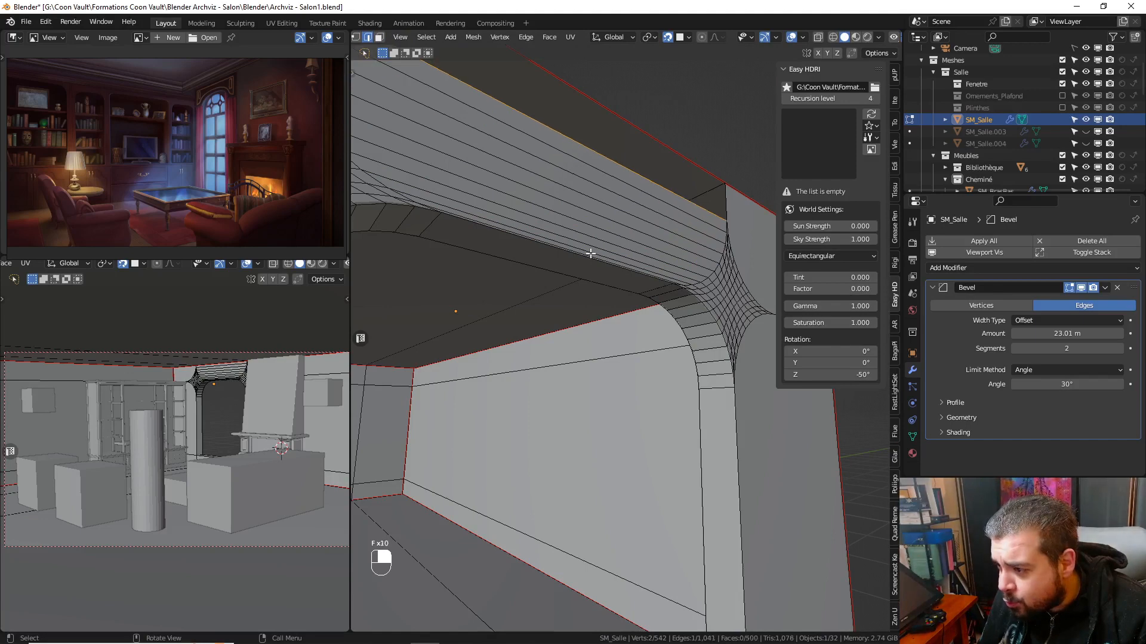
# - Select the entire room mesh and apply Limited Dissolve with a 5° max angle
pyautogui.press('a')
pyautogui.press('a')
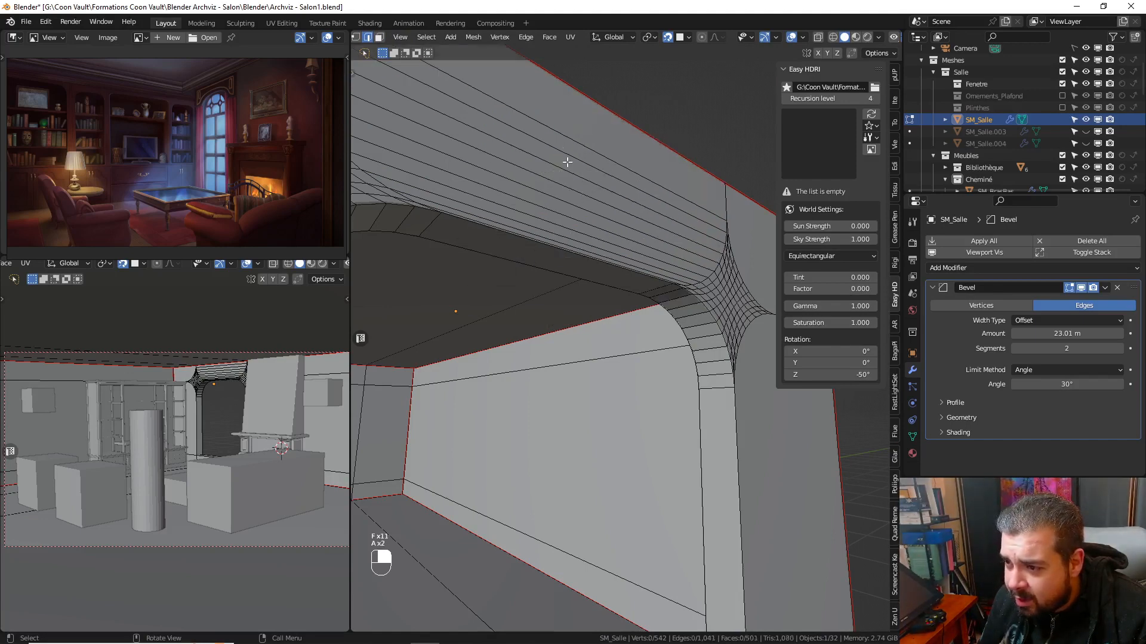
pyautogui.press('Tab')
pyautogui.press('Tab')
pyautogui.click(546, 197)
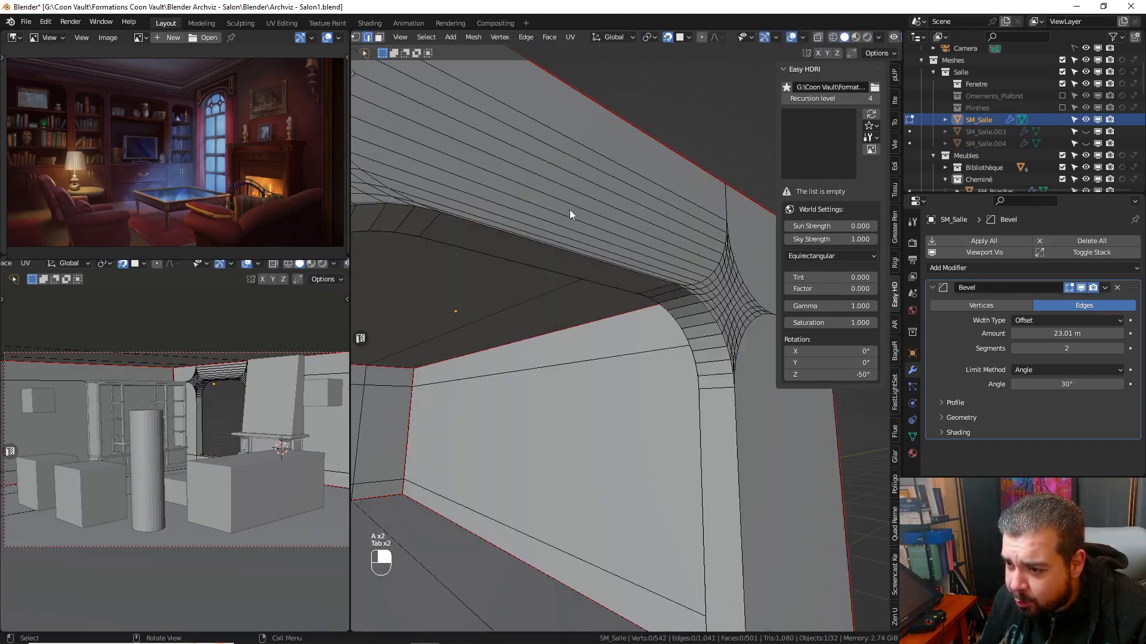
pyautogui.press('a')
pyautogui.press('q')
pyautogui.click(558, 153)
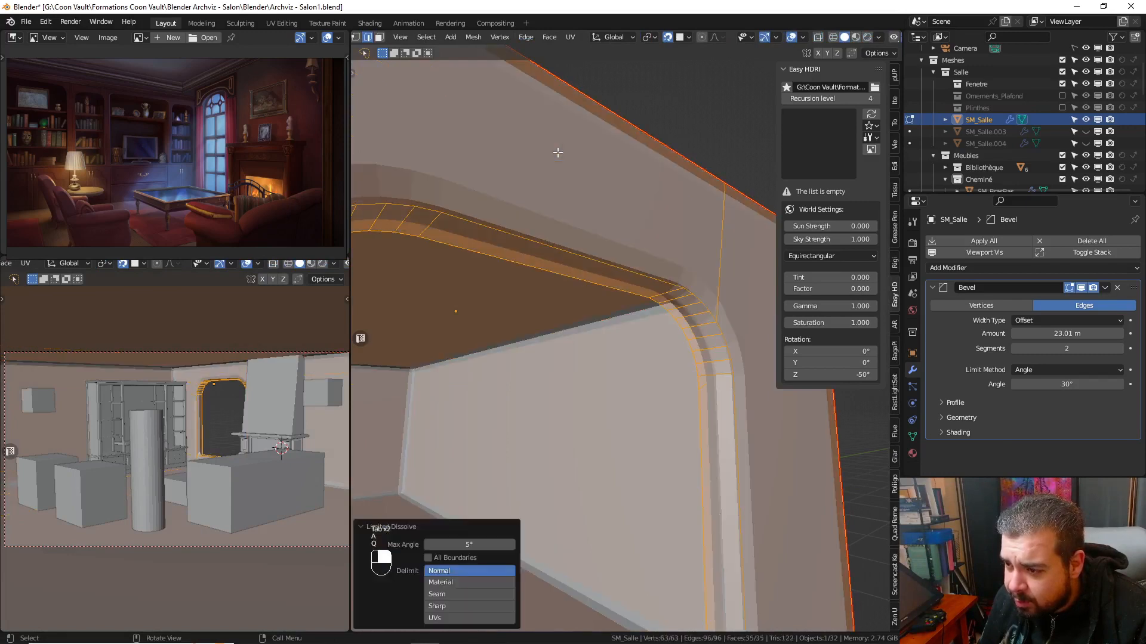
# - Inspect the bevelled arched opening from both sides of the wall, in Edit Mode and Object Mode
pyautogui.press('Tab')
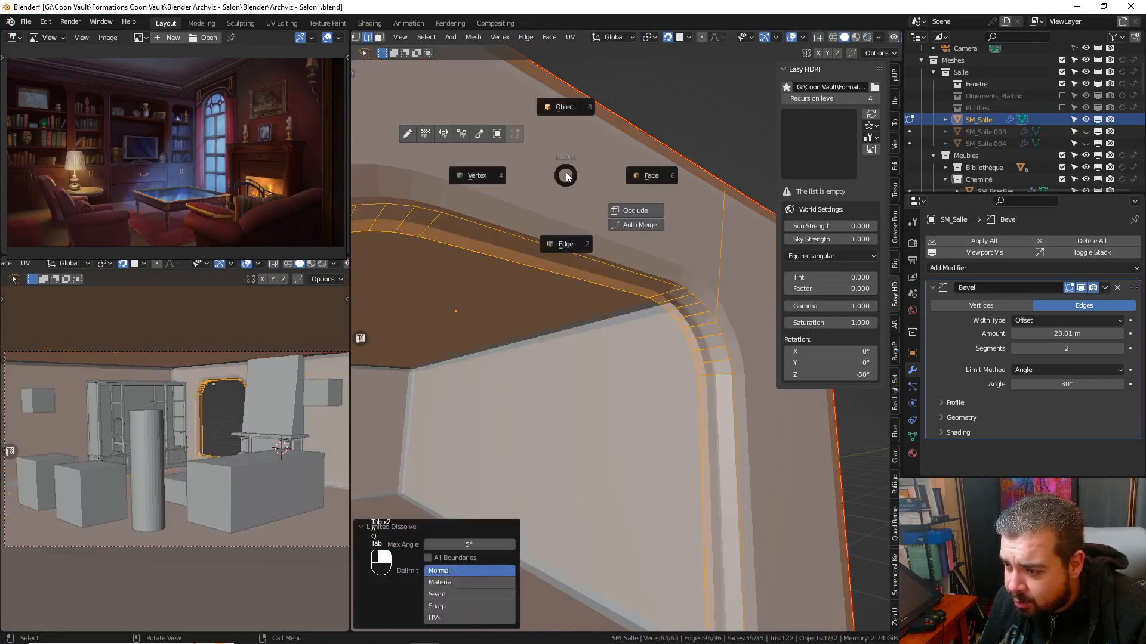
pyautogui.click(578, 156)
pyautogui.press('Tab')
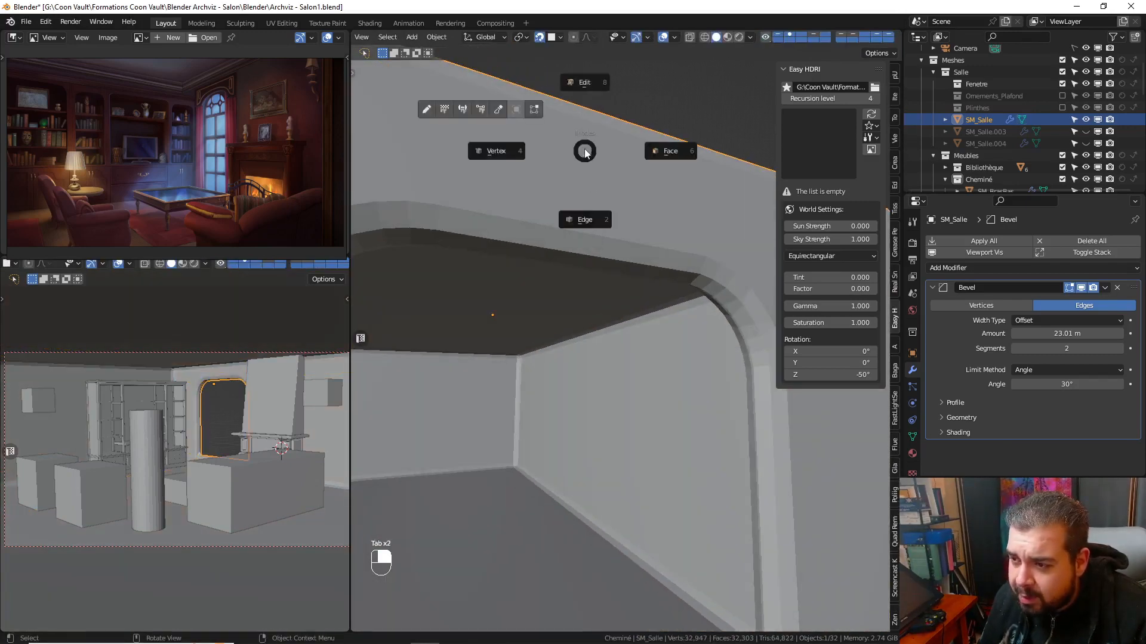
pyautogui.click(584, 120)
pyautogui.moveTo(582, 122); pyautogui.dragTo(547, 220, button='middle')
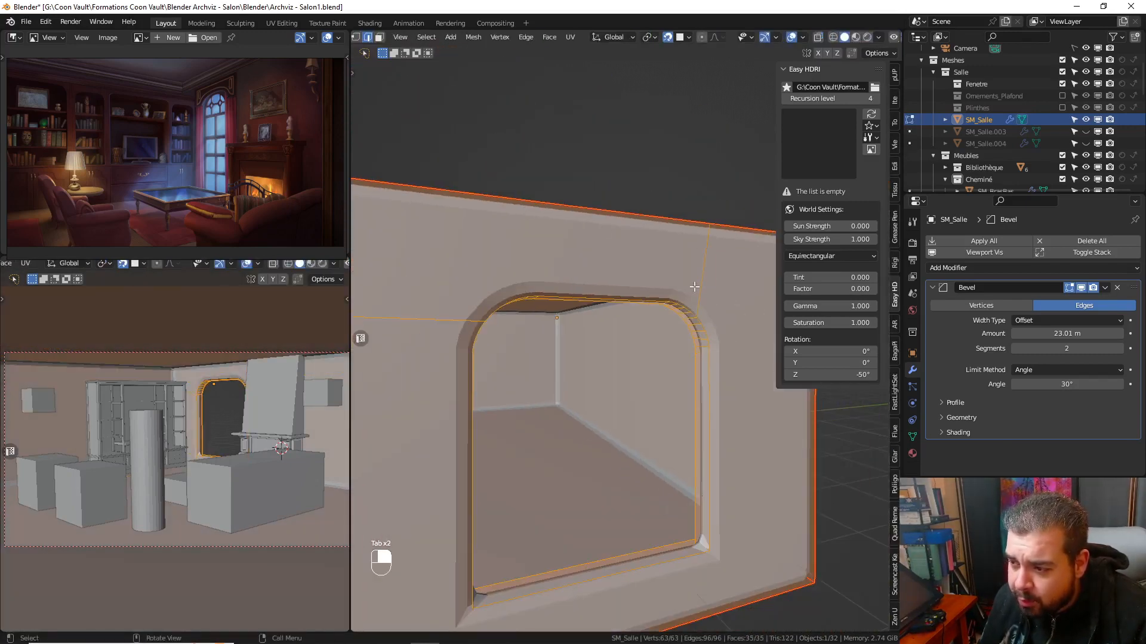
pyautogui.press('Tab')
pyautogui.click(503, 236)
pyautogui.moveTo(507, 270); pyautogui.dragTo(619, 272, button='middle')
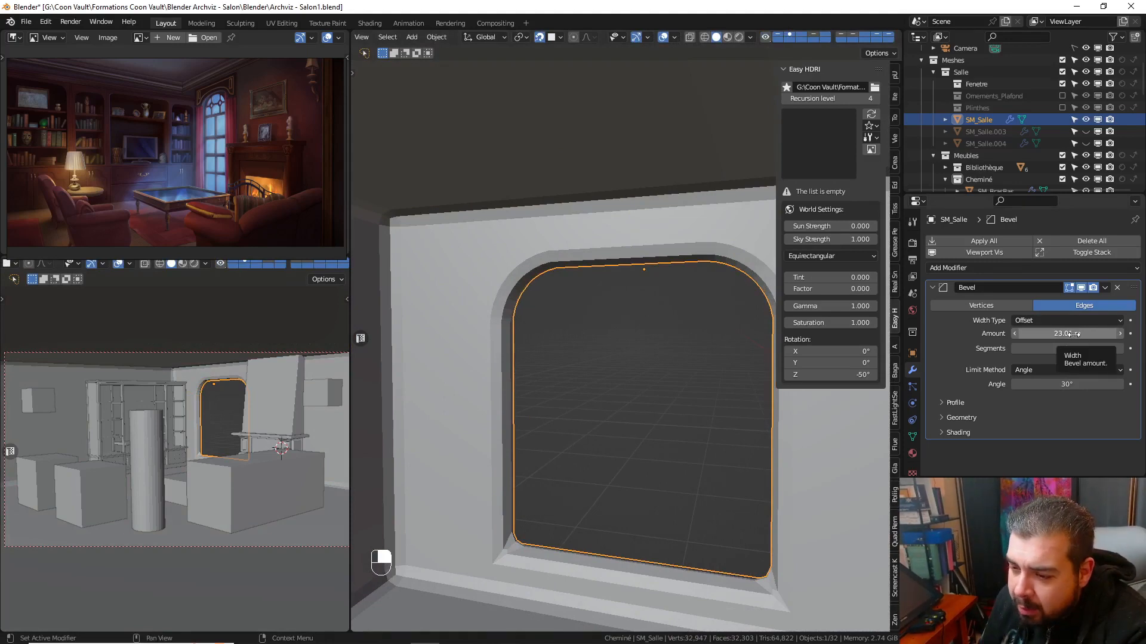
# - Try Bevel amounts of 11.5 m, 7.601 m, 0.2 m, 0.1 m and 0.05 m on the room walls
pyautogui.moveTo(1063, 333); pyautogui.dragTo(1041, 333)
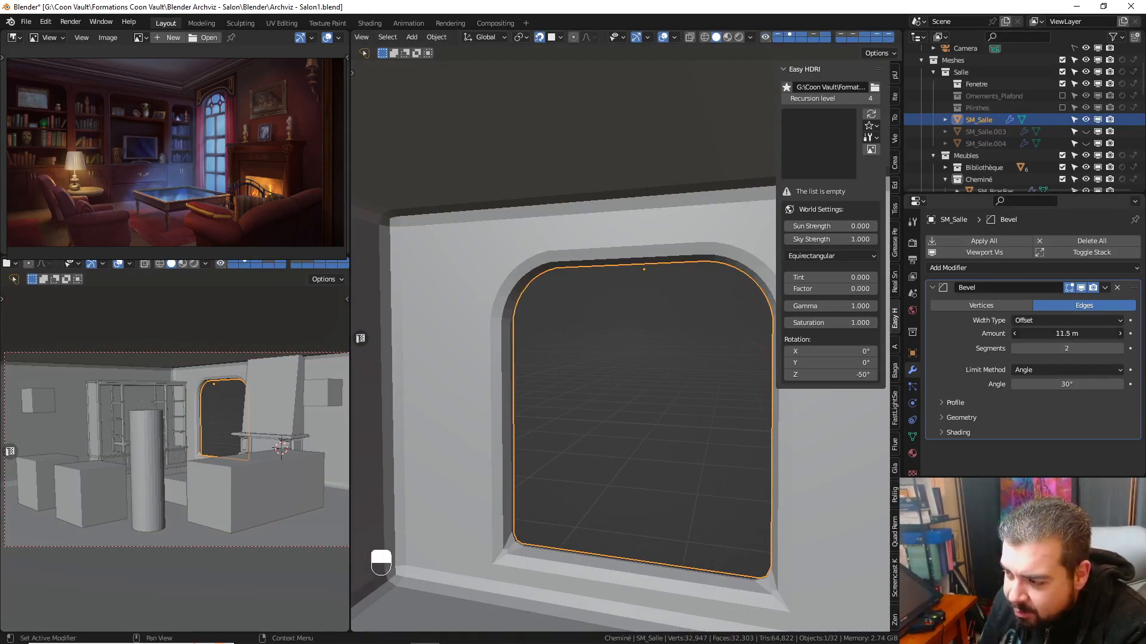
pyautogui.moveTo(1041, 333); pyautogui.dragTo(1035, 333)
pyautogui.click(1086, 332)
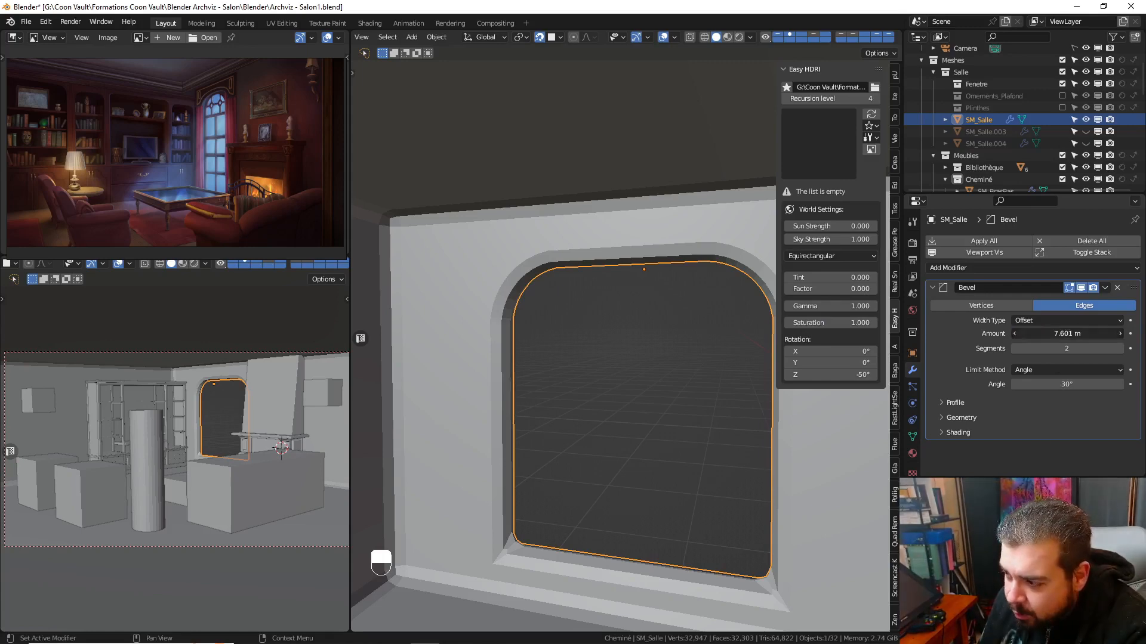
pyautogui.write('0.2')
pyautogui.press('Return')
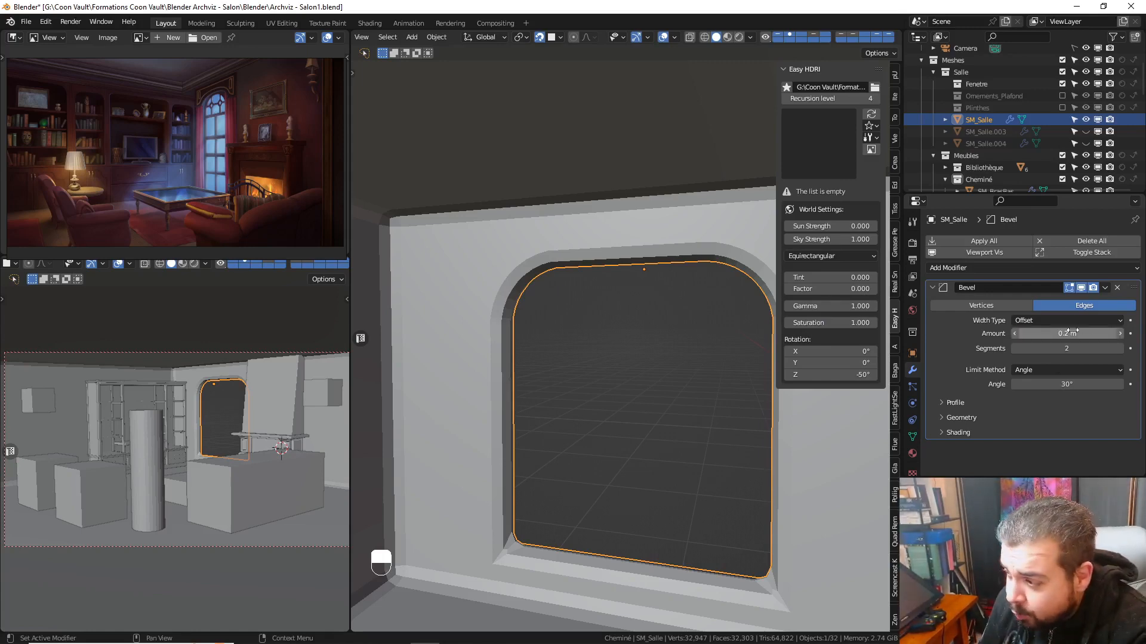
pyautogui.click(1073, 332)
pyautogui.press('Return')
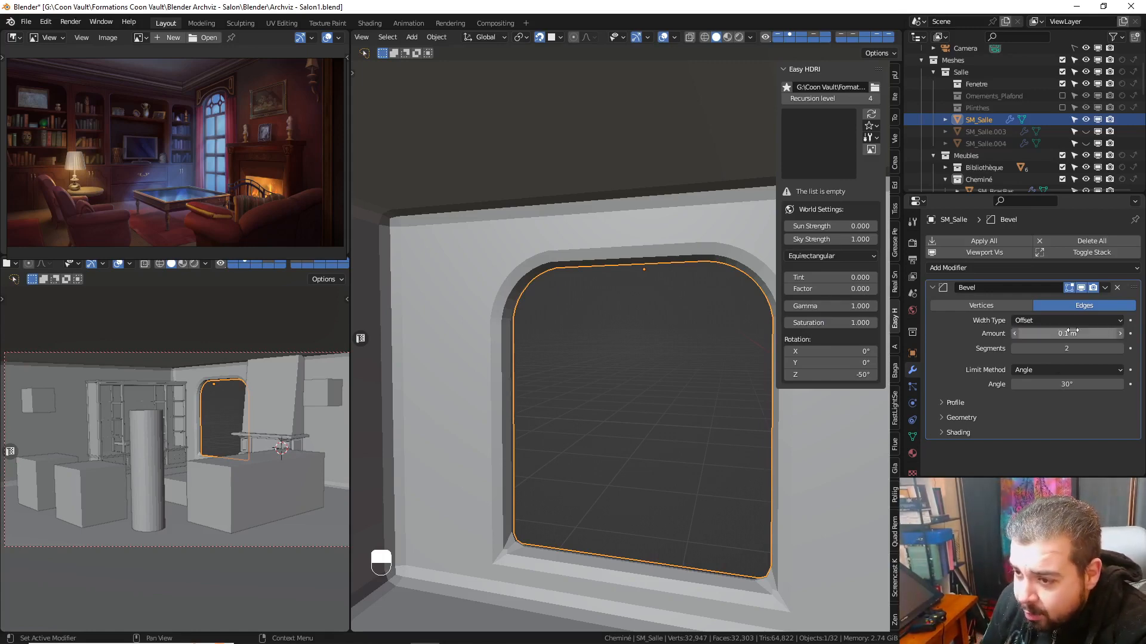
pyautogui.click(1072, 333)
pyautogui.press('Return')
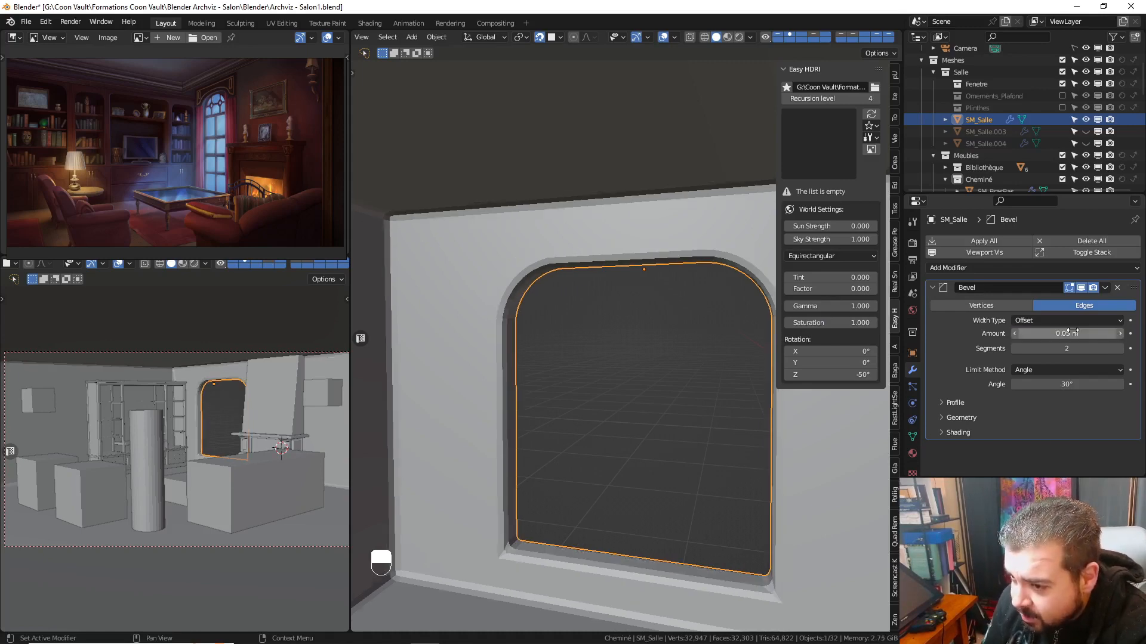
# - Try Bevel amounts of 0 m and 0.08 m, and set the amount to 0.1 m
pyautogui.click(1068, 331)
pyautogui.press('Return')
pyautogui.press('KP_Decimal')
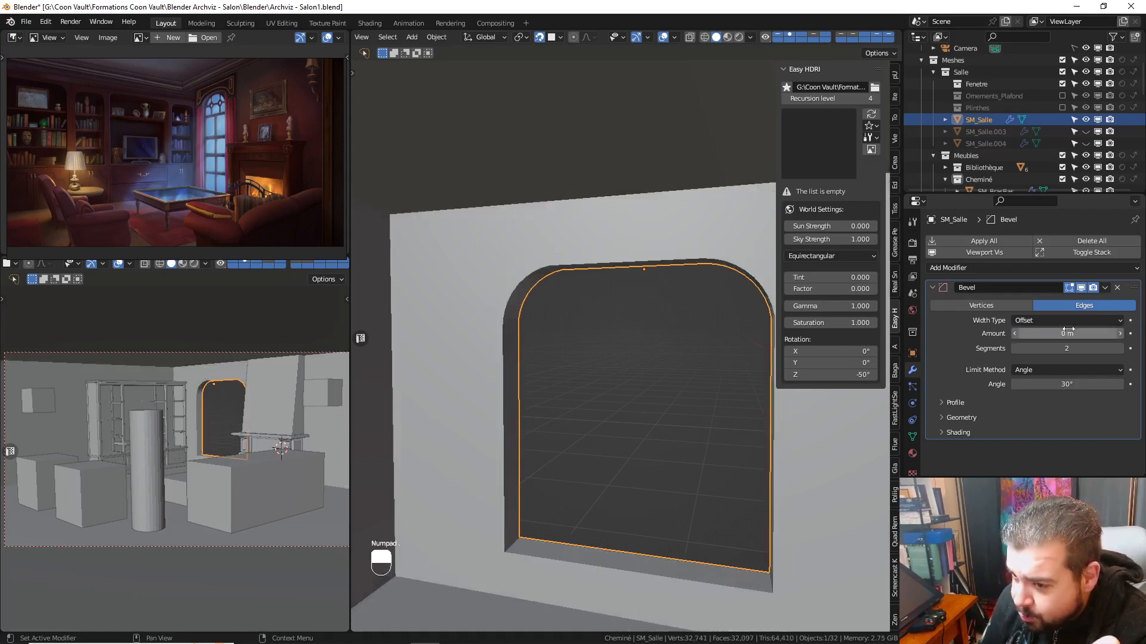
pyautogui.press('BackSpace')
pyautogui.click(1068, 330)
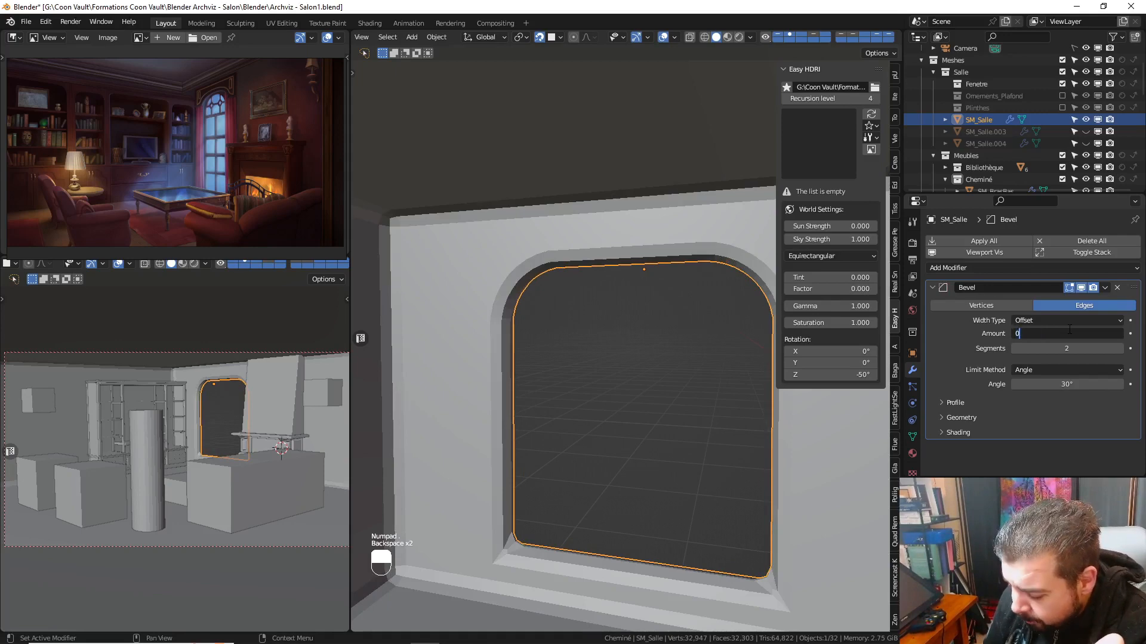
pyautogui.press('Return')
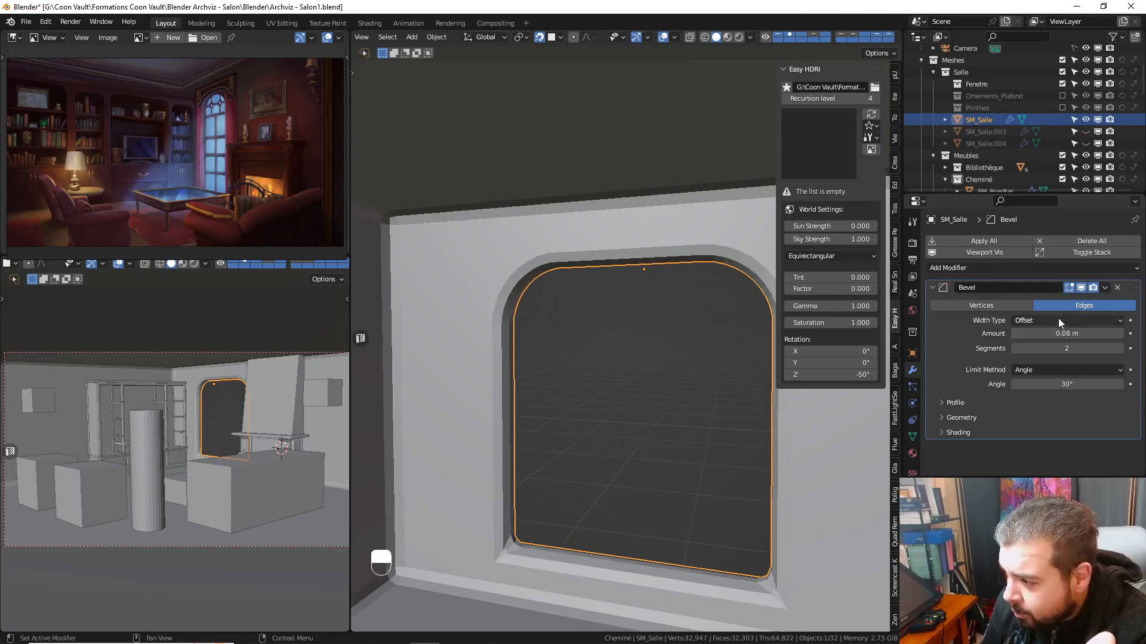
pyautogui.click(1064, 332)
pyautogui.press('Return')
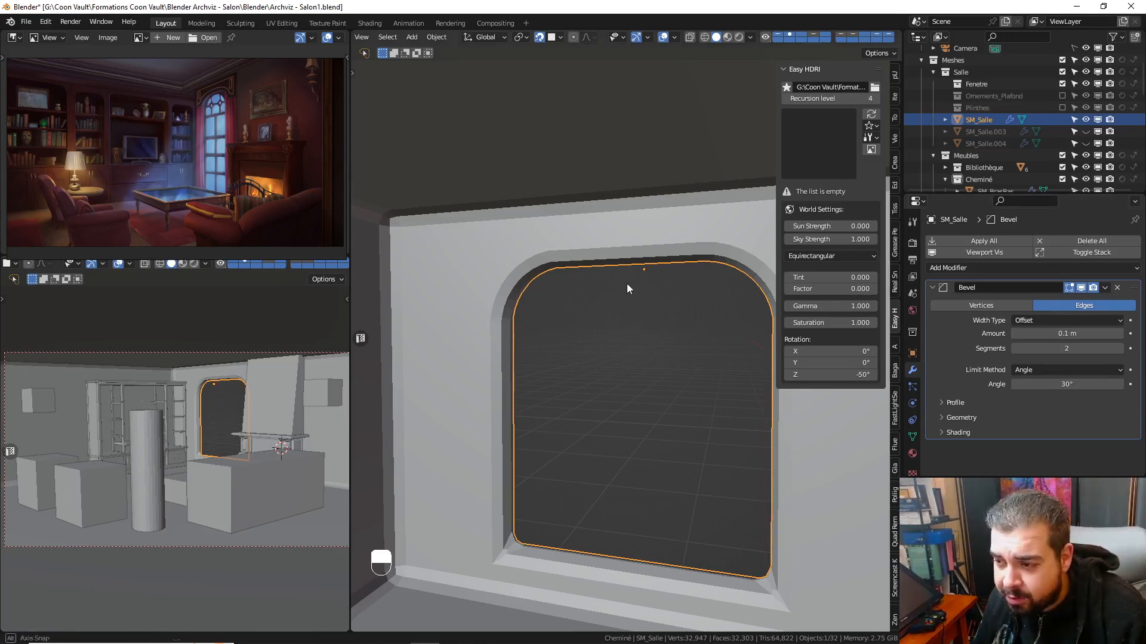
# - Examine the bevelled opening and the remaining mesh edges around its rounded corners in Edit Mode
pyautogui.moveTo(626, 284); pyautogui.dragTo(663, 264, button='middle')
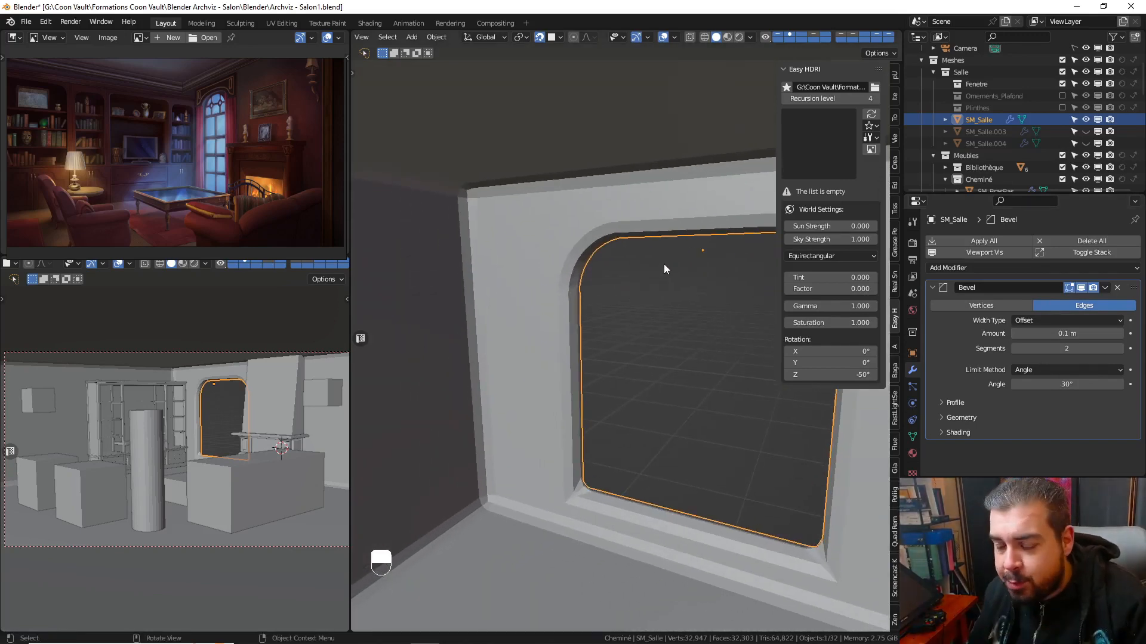
pyautogui.moveTo(591, 220); pyautogui.dragTo(614, 220, button='middle')
pyautogui.press('Tab')
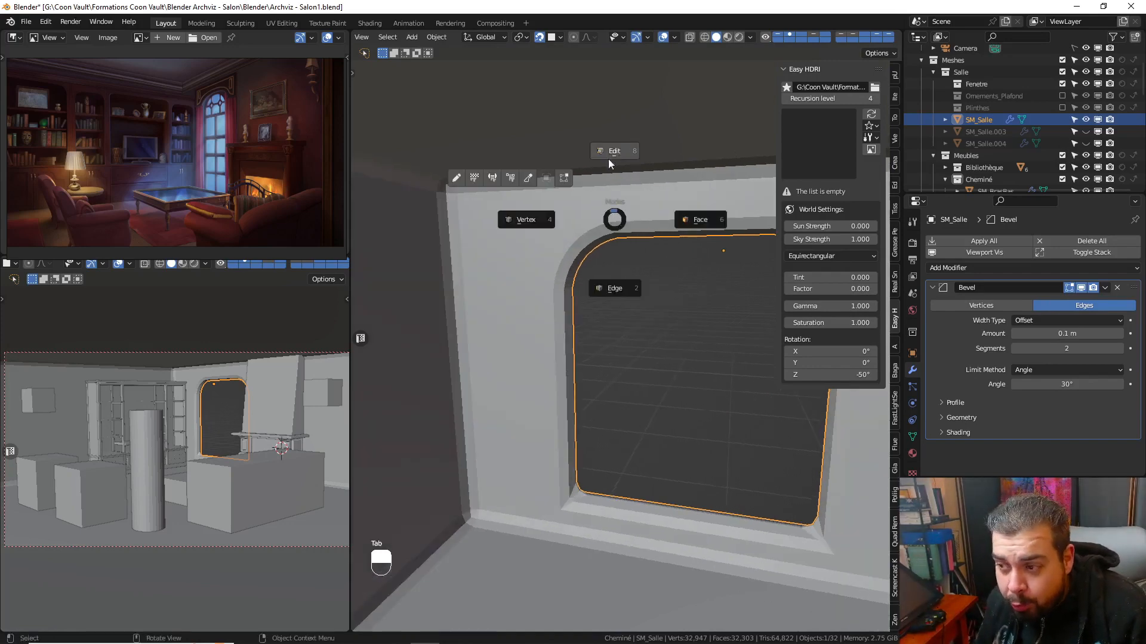
pyautogui.press('a')
pyautogui.click(582, 203)
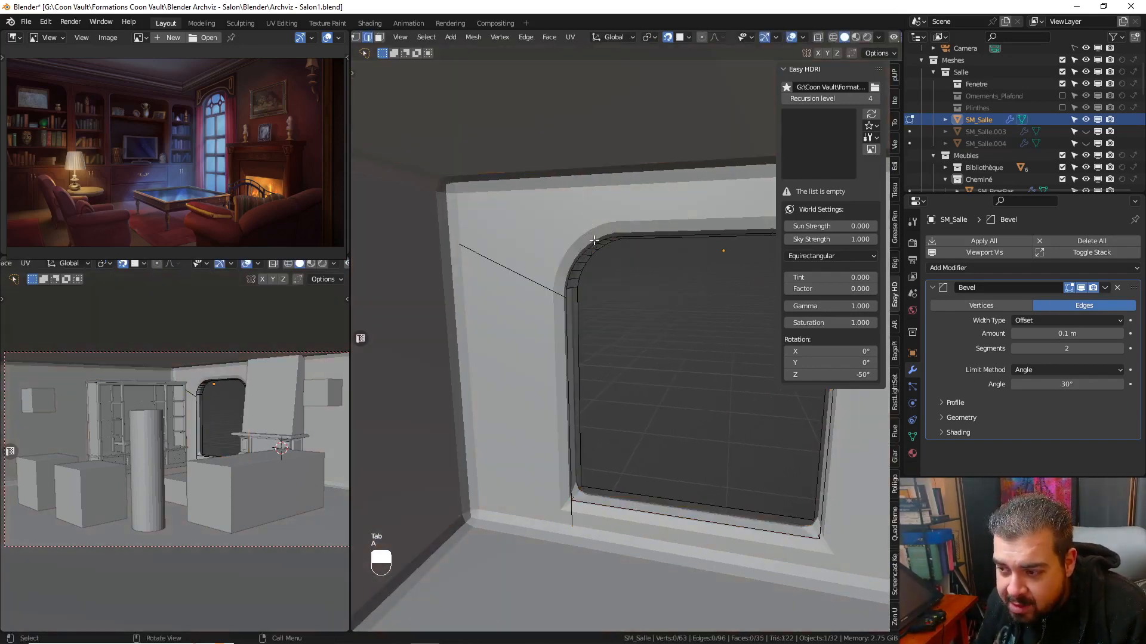
pyautogui.scroll(8, 594, 240)
pyautogui.moveTo(594, 240); pyautogui.dragTo(699, 131, button='middle')
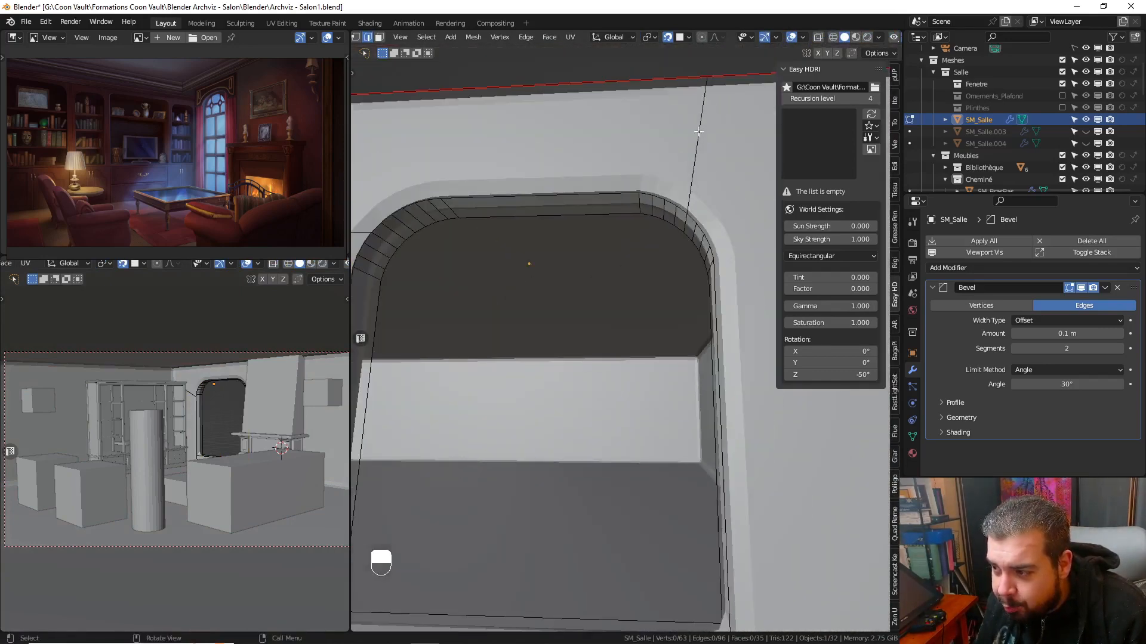
pyautogui.moveTo(623, 248); pyautogui.dragTo(650, 239, button='middle')
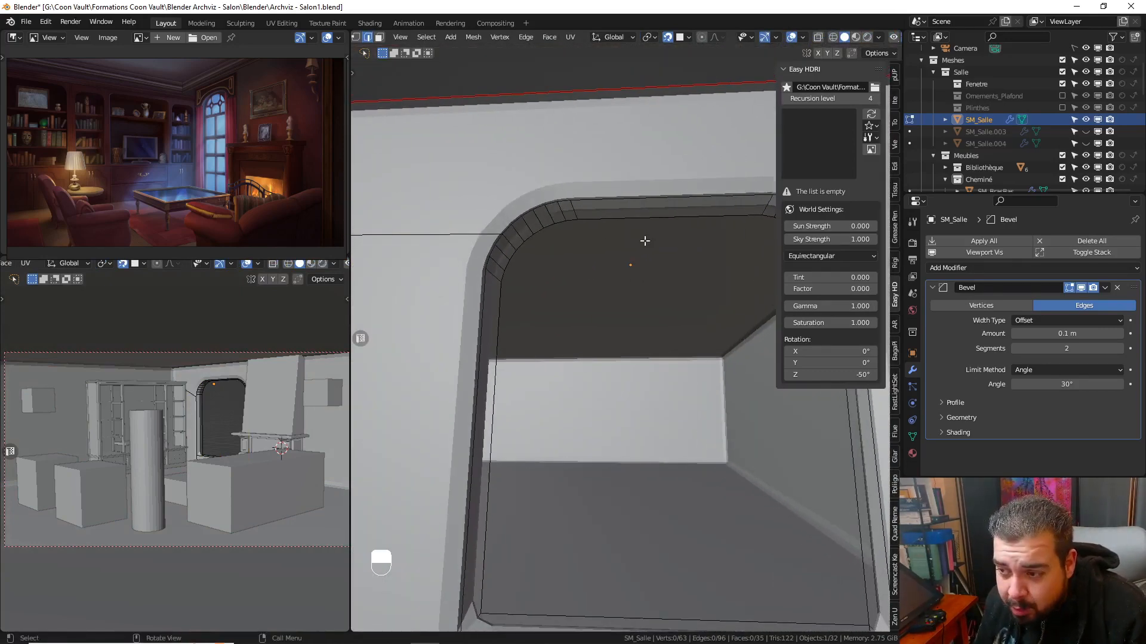
# - Return to Object Mode and add a Triangulate modifier to the room walls after the Bevel
pyautogui.press('Tab')
pyautogui.click(1032, 268)
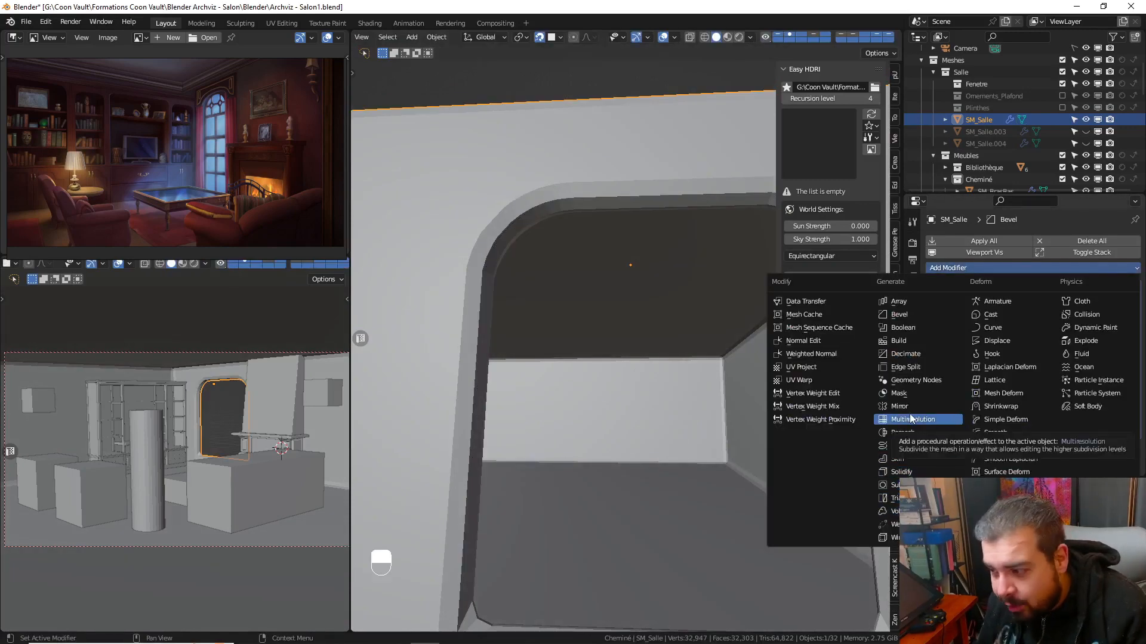
pyautogui.press('Return')
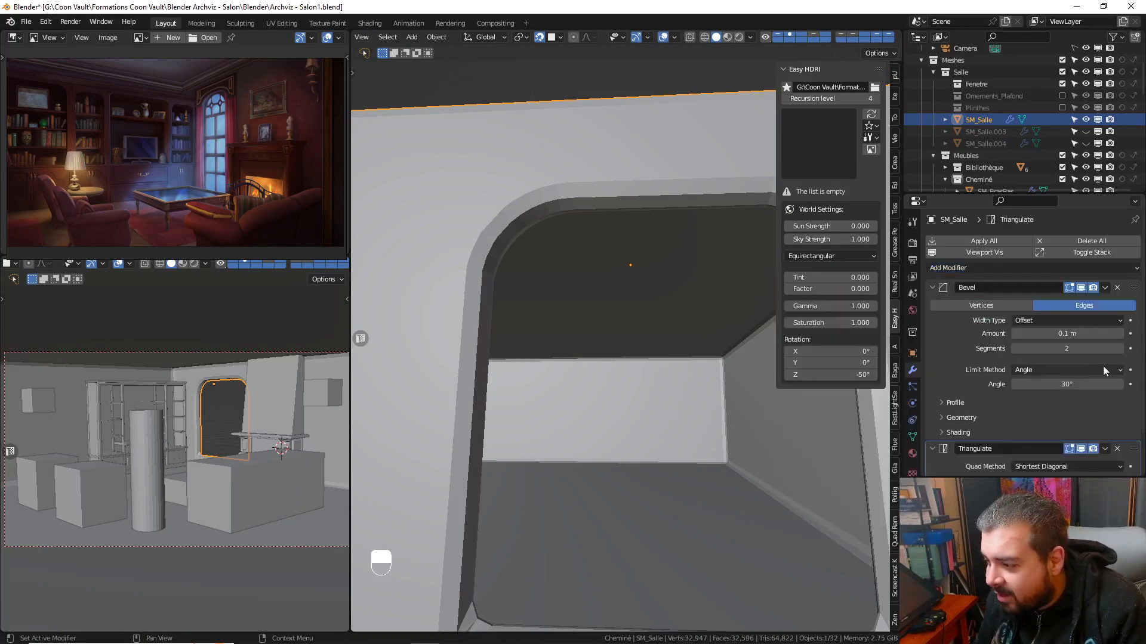
# - Try the Triangulate modifier ahead of the Bevel on the room walls, check the rounded opening, and remove the modifier
pyautogui.moveTo(1134, 451); pyautogui.dragTo(1134, 287)
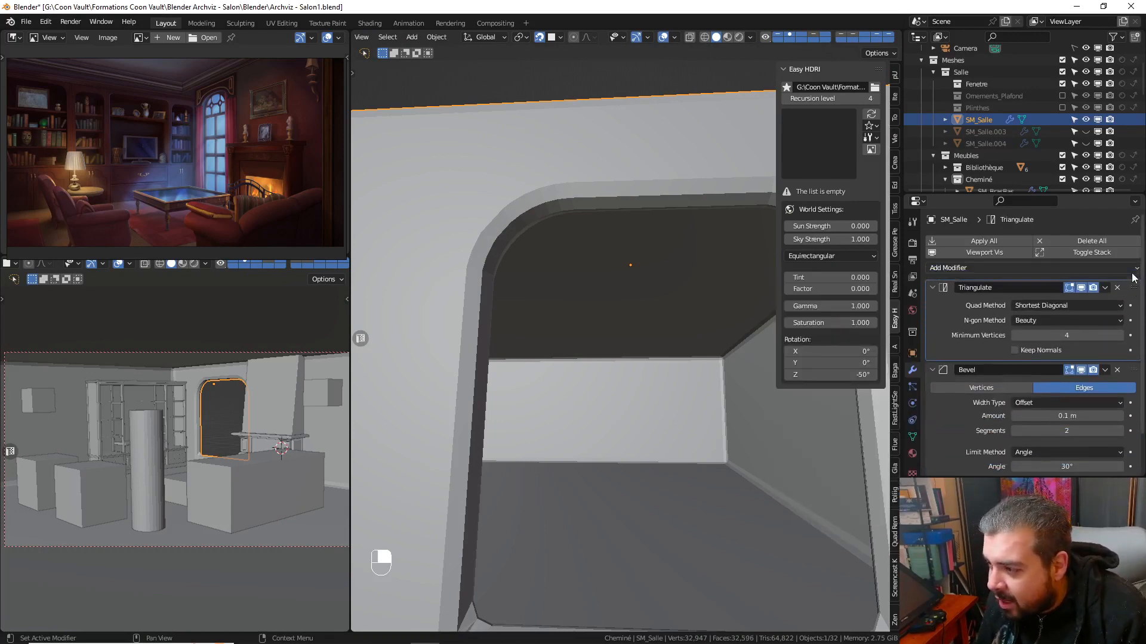
pyautogui.keyDown('shift'); pyautogui.moveTo(656, 314); pyautogui.dragTo(627, 319, button='middle'); pyautogui.keyUp('shift')
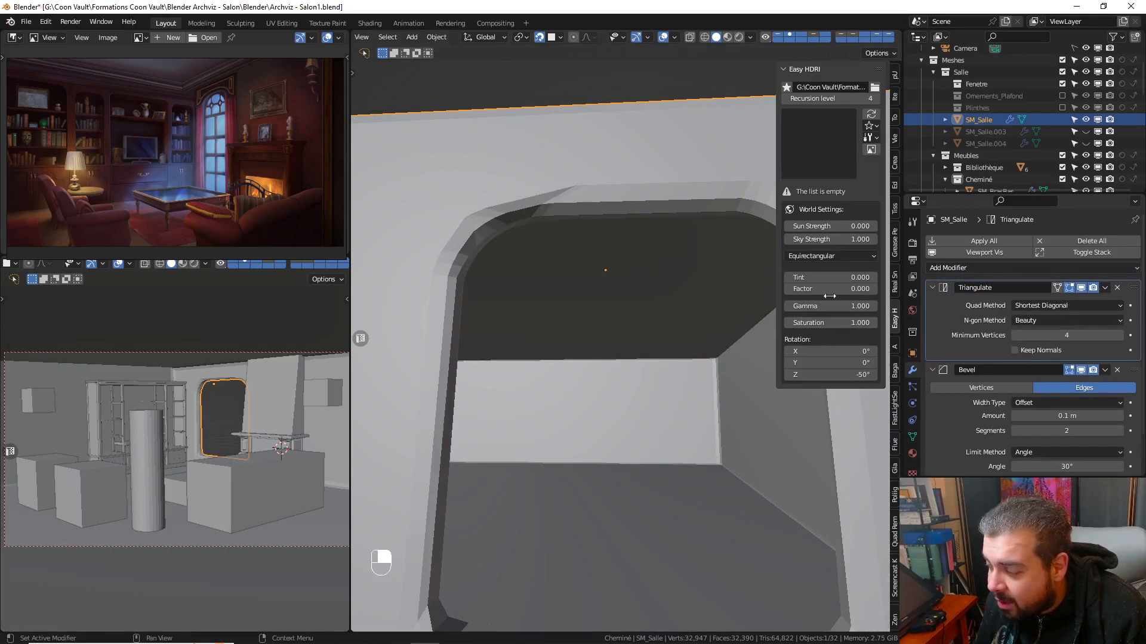
pyautogui.moveTo(596, 274); pyautogui.dragTo(553, 235, button='middle')
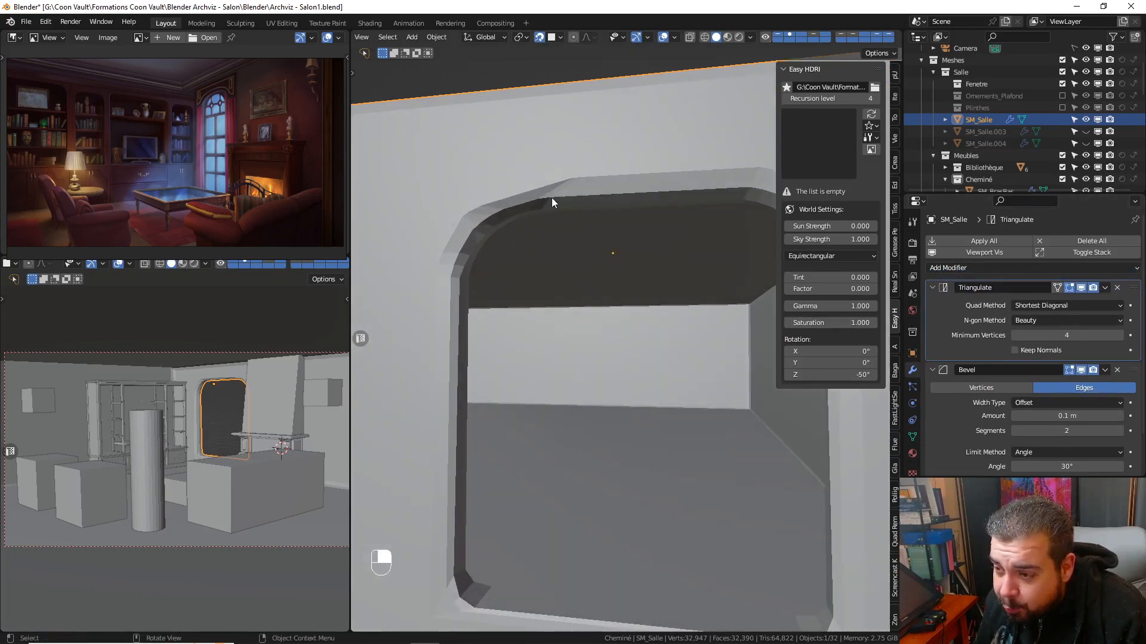
pyautogui.moveTo(551, 202); pyautogui.dragTo(623, 229, button='middle')
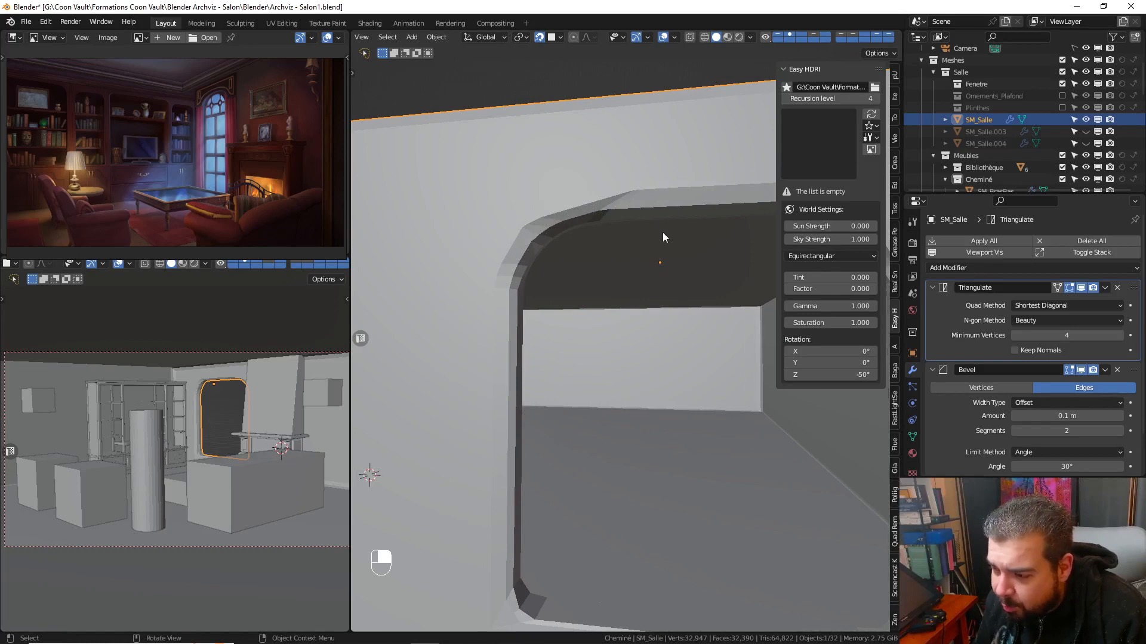
pyautogui.press('Tab')
pyautogui.press('Tab')
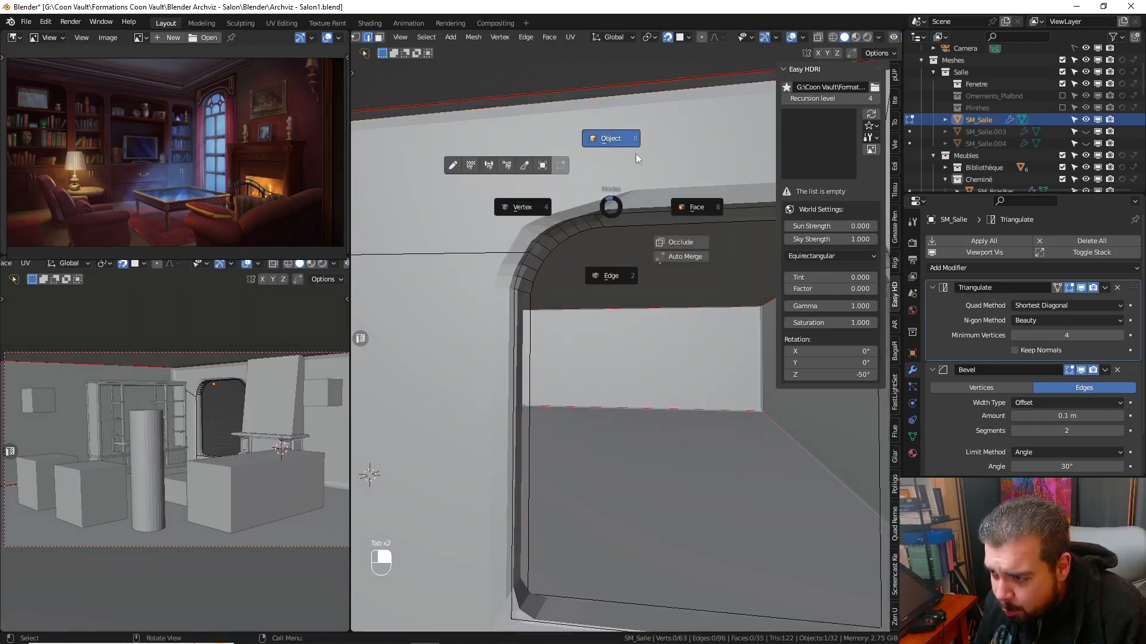
pyautogui.click(610, 179)
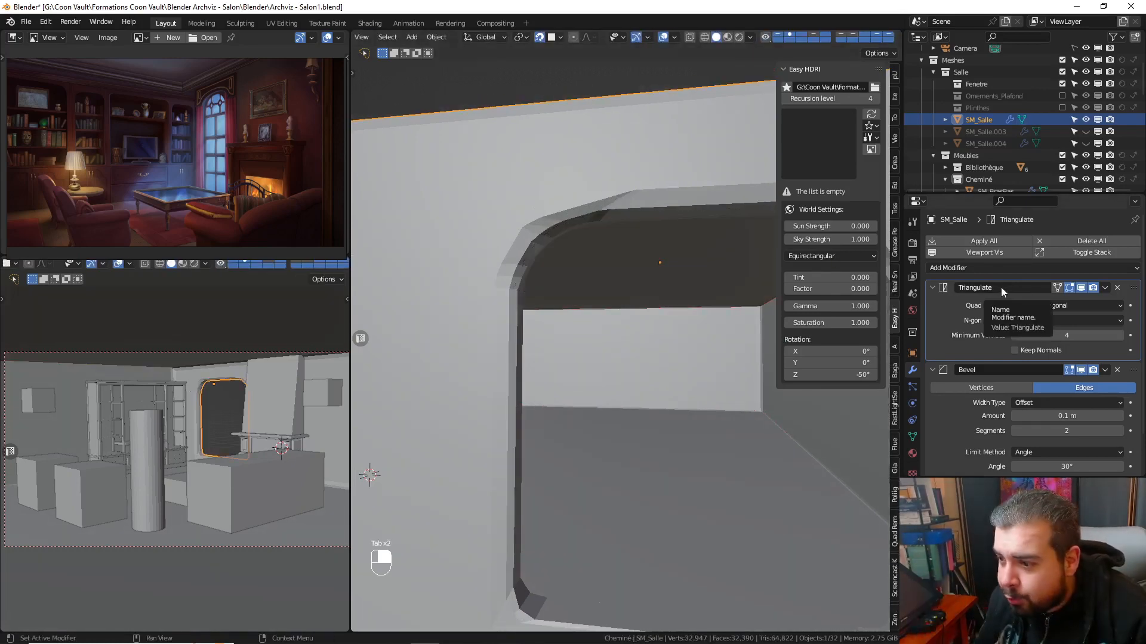
pyautogui.moveTo(589, 226); pyautogui.dragTo(639, 248, button='middle')
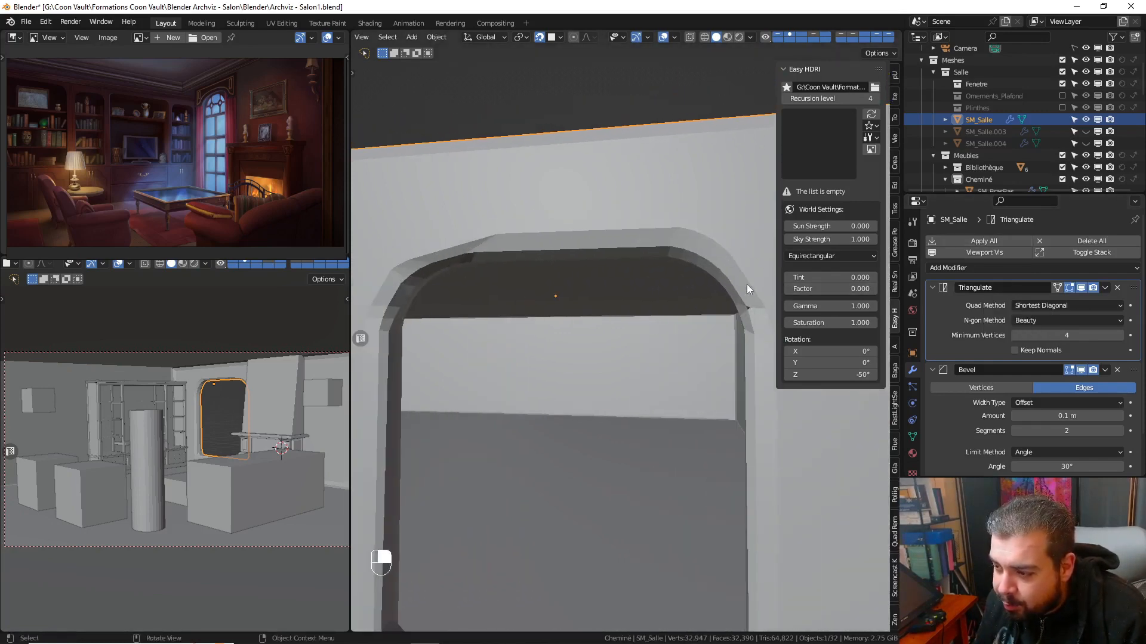
pyautogui.click(1117, 288)
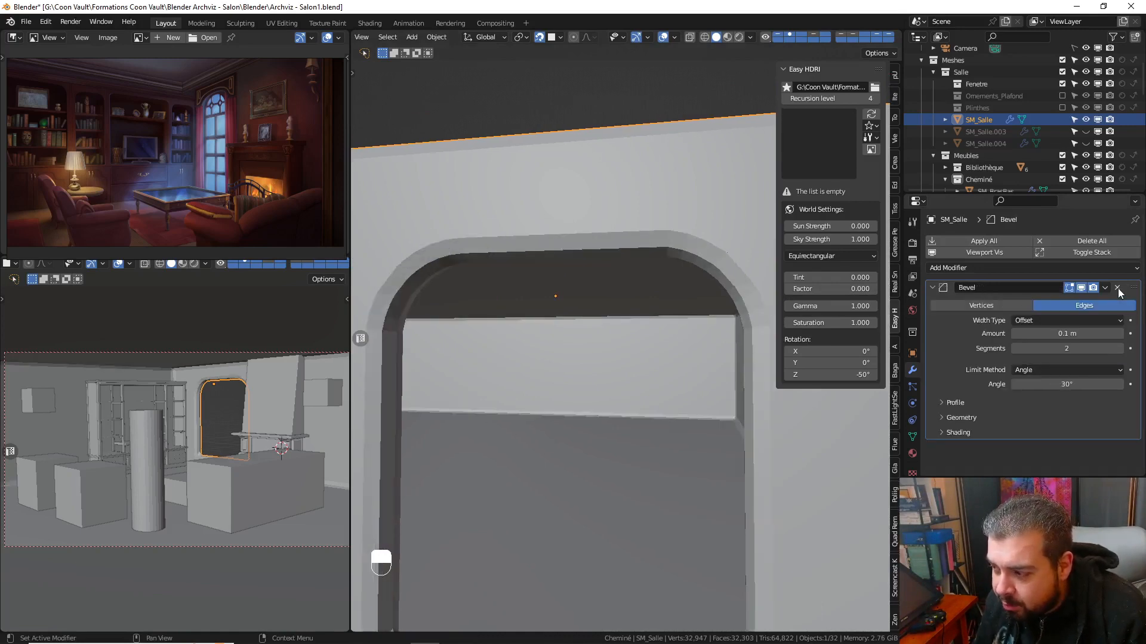
pyautogui.click(1117, 288)
# - Undo the bevel trials and edge cleanup back to the densely gridded corners of the opening
pyautogui.hotkey('ctrl', 'z')
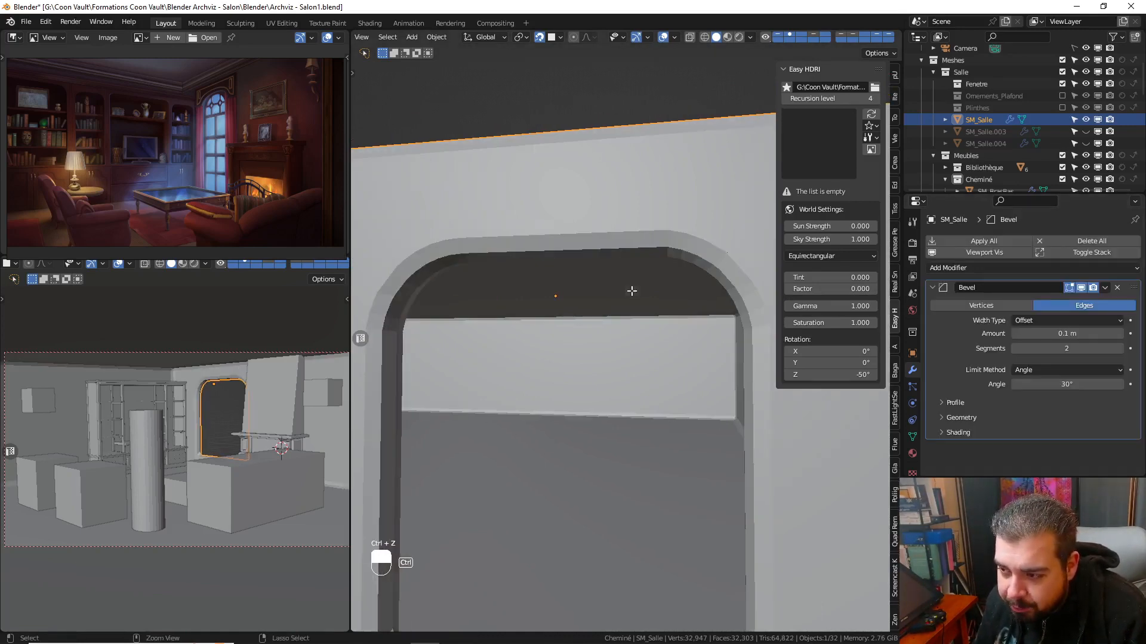
pyautogui.hotkey('ctrl', 'z')
pyautogui.hotkey('ctrl', 'z')
pyautogui.hotkey('ctrl', 'z')
pyautogui.hotkey('ctrl', 'z')
pyautogui.hotkey('ctrl', 'z')
pyautogui.hotkey('ctrl', 'z')
pyautogui.hotkey('ctrl', 'z')
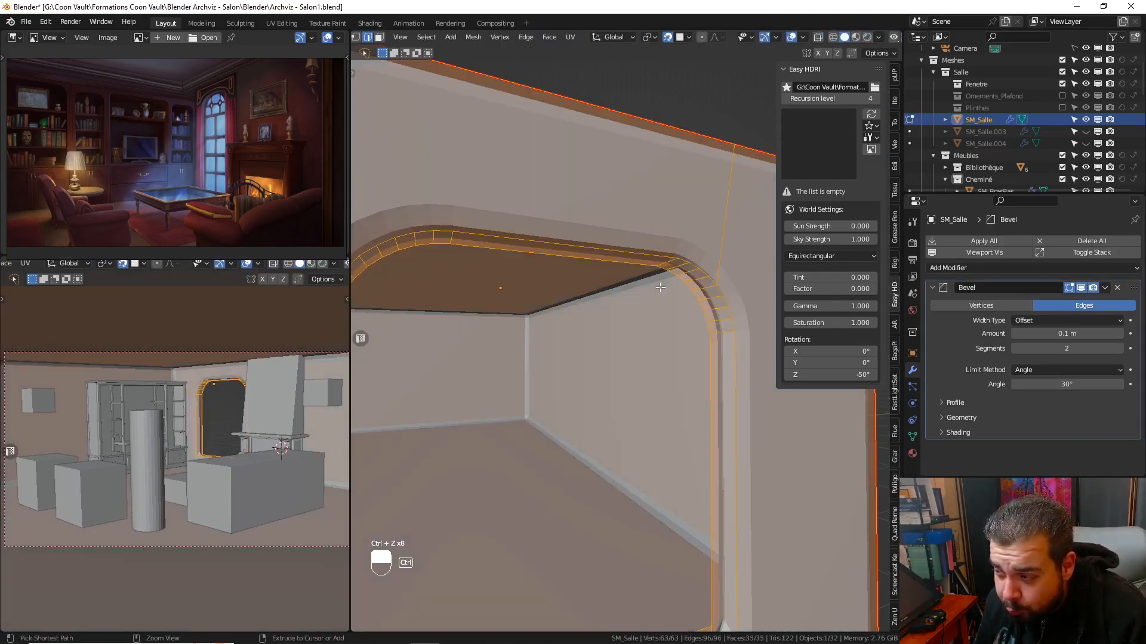
pyautogui.hotkey('ctrl', 'z')
pyautogui.hotkey('ctrl', 'z')
pyautogui.hotkey('ctrl', 'z')
pyautogui.hotkey('ctrl', 'z')
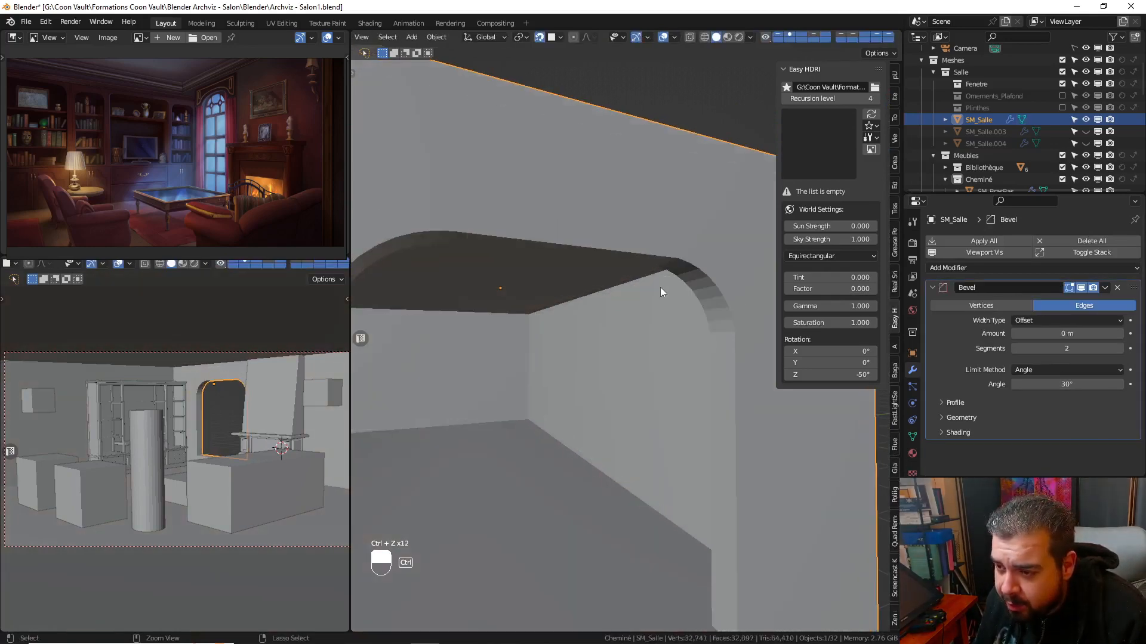
pyautogui.hotkey('ctrl', 'z')
pyautogui.hotkey('ctrl', 'z')
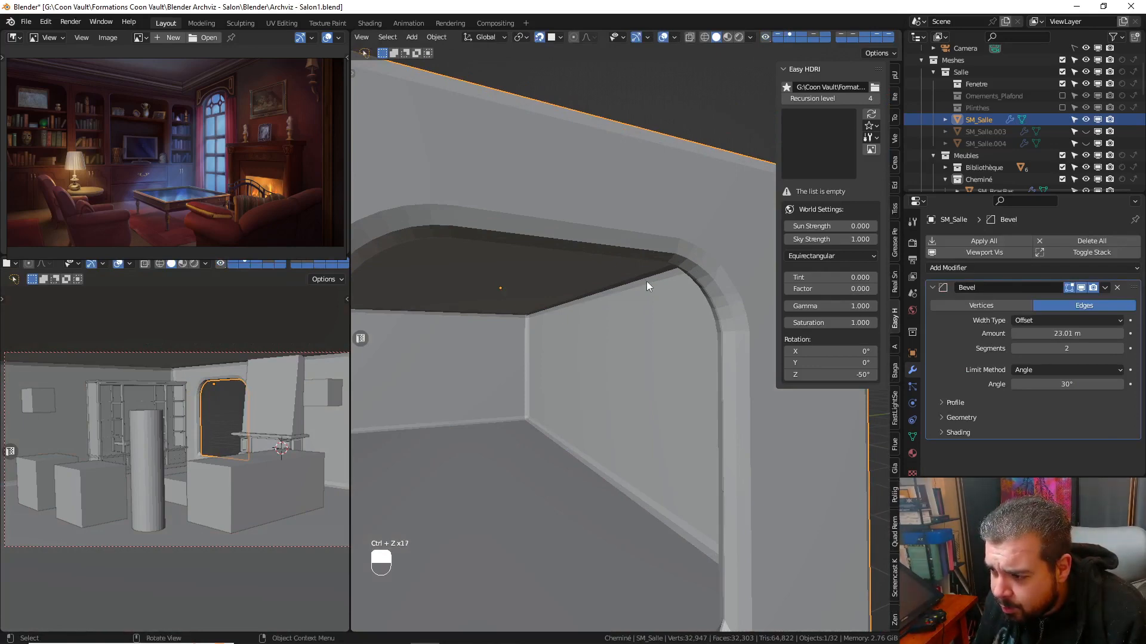
pyautogui.hotkey('ctrl', 'z')
pyautogui.hotkey('ctrl', 'z')
pyautogui.hotkey('ctrl', 'z')
pyautogui.hotkey('ctrl', 'z')
pyautogui.hotkey('ctrl', 'z')
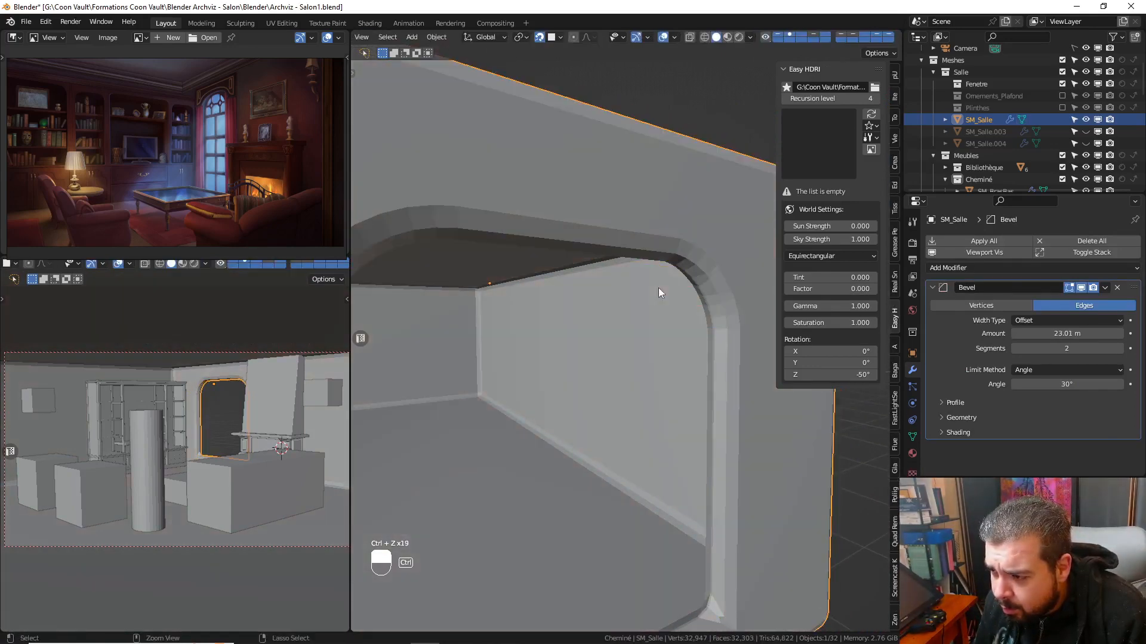
pyautogui.hotkey('ctrl', 'z')
pyautogui.hotkey('ctrl', 'z')
pyautogui.hotkey('ctrl', 'z')
pyautogui.hotkey('ctrl', 'z')
pyautogui.hotkey('ctrl', 'z')
pyautogui.hotkey('ctrl', 'z')
pyautogui.hotkey('ctrl', 'z')
pyautogui.hotkey('ctrl', 'z')
pyautogui.hotkey('ctrl', 'z')
pyautogui.hotkey('ctrl', 'z')
pyautogui.hotkey('ctrl', 'z')
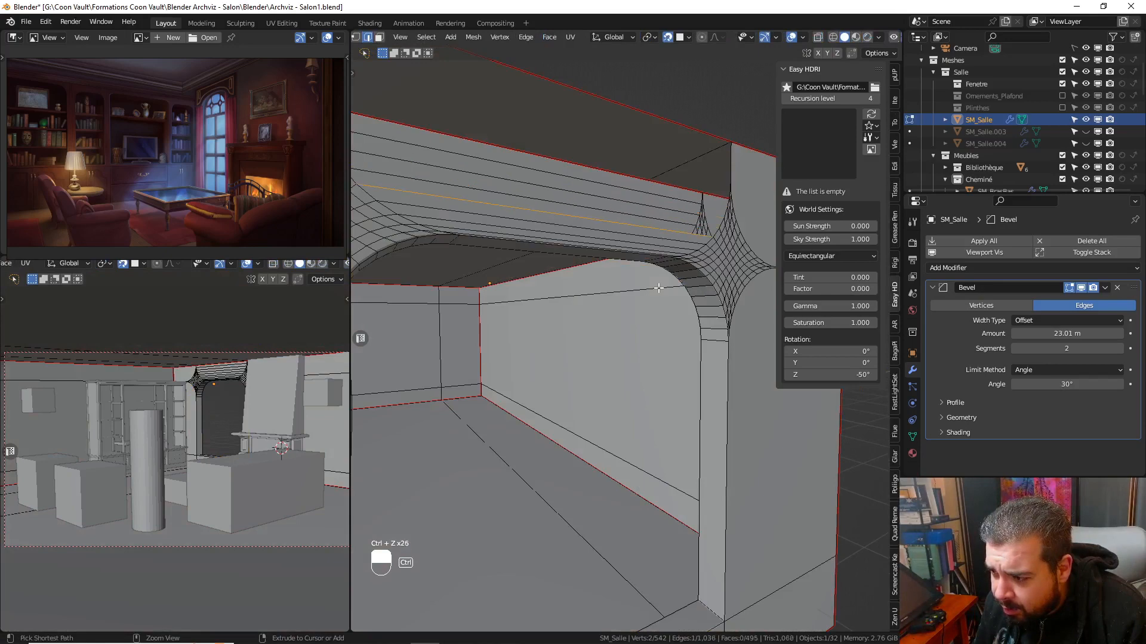
pyautogui.hotkey('ctrl', 'z')
pyautogui.hotkey('ctrl', 'z')
pyautogui.hotkey('ctrl', 'z')
pyautogui.hotkey('ctrl', 'z')
pyautogui.hotkey('ctrl', 'z')
pyautogui.hotkey('ctrl', 'z')
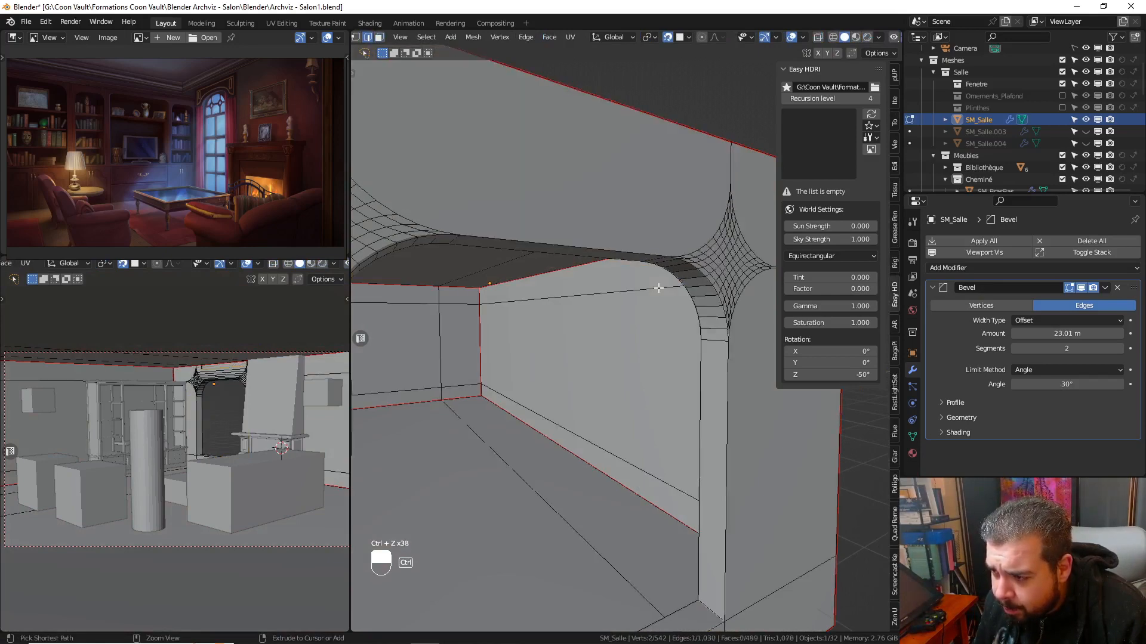
# - Undo the remaining edge cuts across the wall face above the opening
pyautogui.moveTo(616, 286); pyautogui.dragTo(756, 283, button='middle')
pyautogui.hotkey('ctrl', 'e')
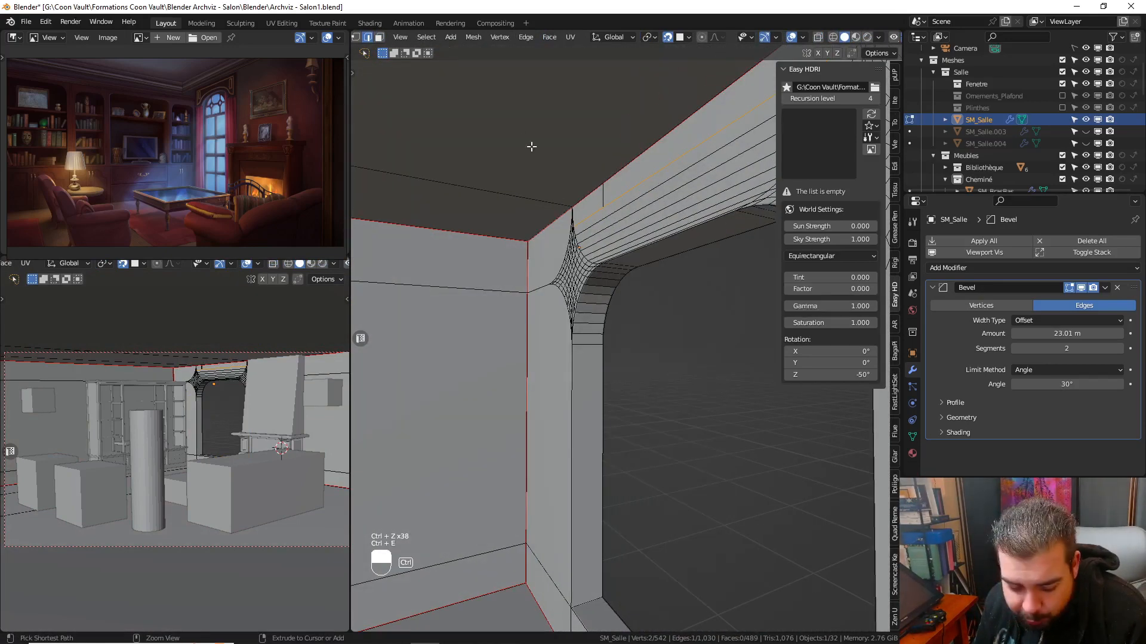
pyautogui.hotkey('ctrl', 'z')
pyautogui.hotkey('ctrl', 'z')
pyautogui.hotkey('ctrl', 'z')
pyautogui.hotkey('ctrl', 'z')
pyautogui.hotkey('ctrl', 'z')
pyautogui.hotkey('ctrl', 'z')
pyautogui.hotkey('ctrl', 'z')
pyautogui.hotkey('ctrl', 'z')
pyautogui.hotkey('ctrl', 'z')
pyautogui.hotkey('ctrl', 'z')
pyautogui.hotkey('ctrl', 'z')
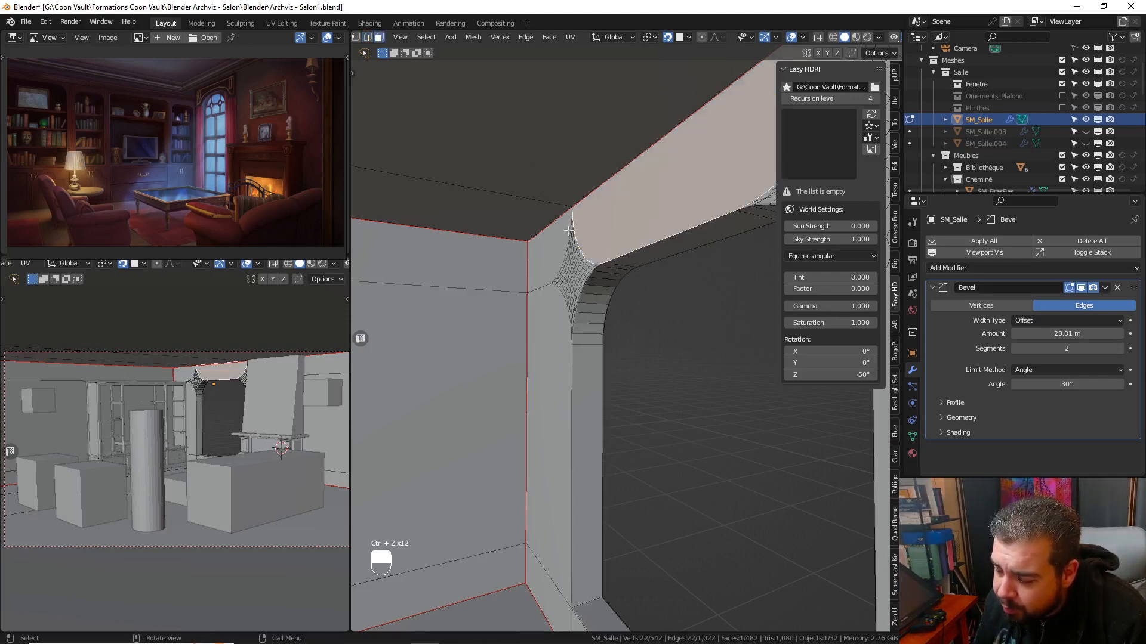
# - Return to Object Mode, apply the room walls' rotation and scale, and set their origin to geometry
pyautogui.moveTo(572, 225); pyautogui.dragTo(625, 239, button='middle')
pyautogui.press('Tab')
pyautogui.click(614, 171)
pyautogui.press('q')
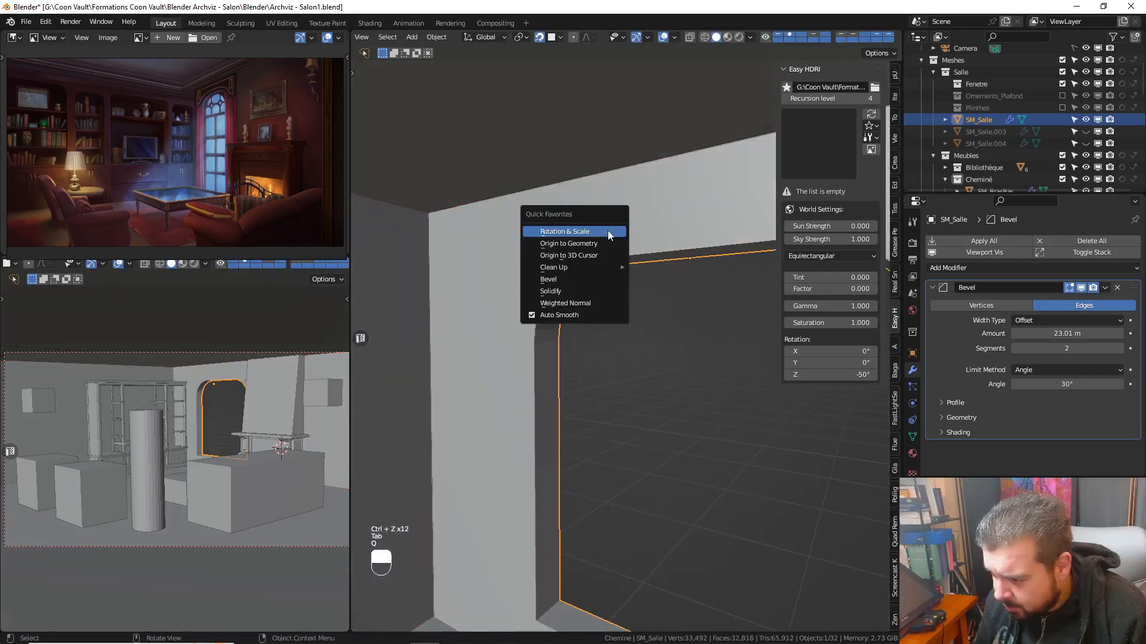
pyautogui.click(583, 231)
pyautogui.press('q')
pyautogui.click(575, 238)
# - Clean up the entire wall mesh in Edit Mode with Degenerate Dissolve, Merge by Distance and Delete Loose, and return to Object Mode
pyautogui.press('Tab')
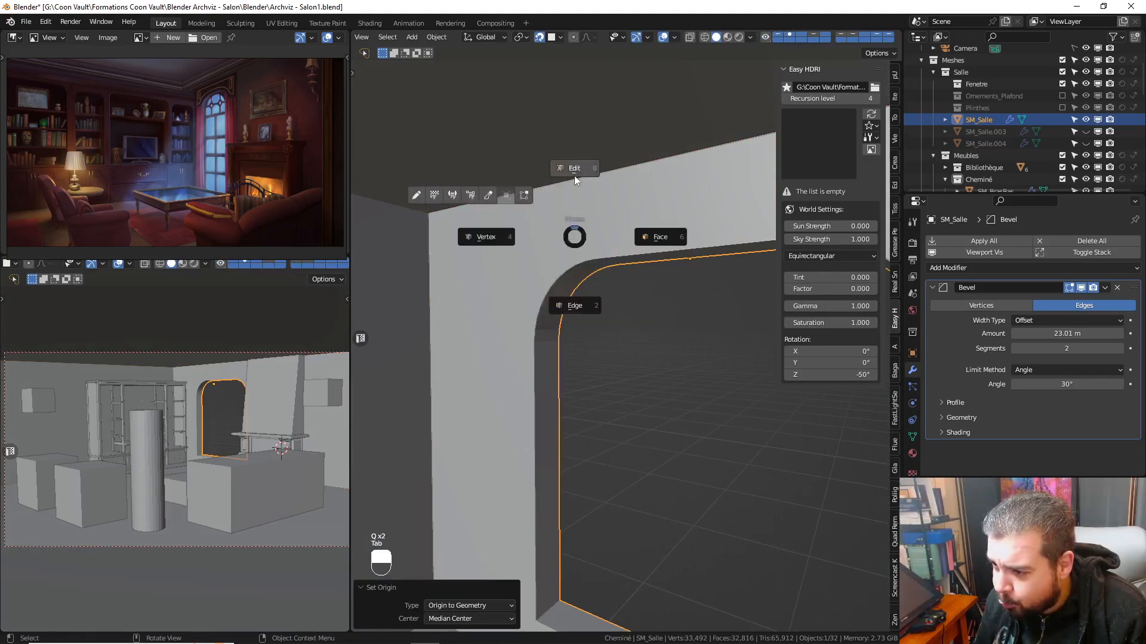
pyautogui.click(574, 175)
pyautogui.press('a')
pyautogui.press('a')
pyautogui.press('q')
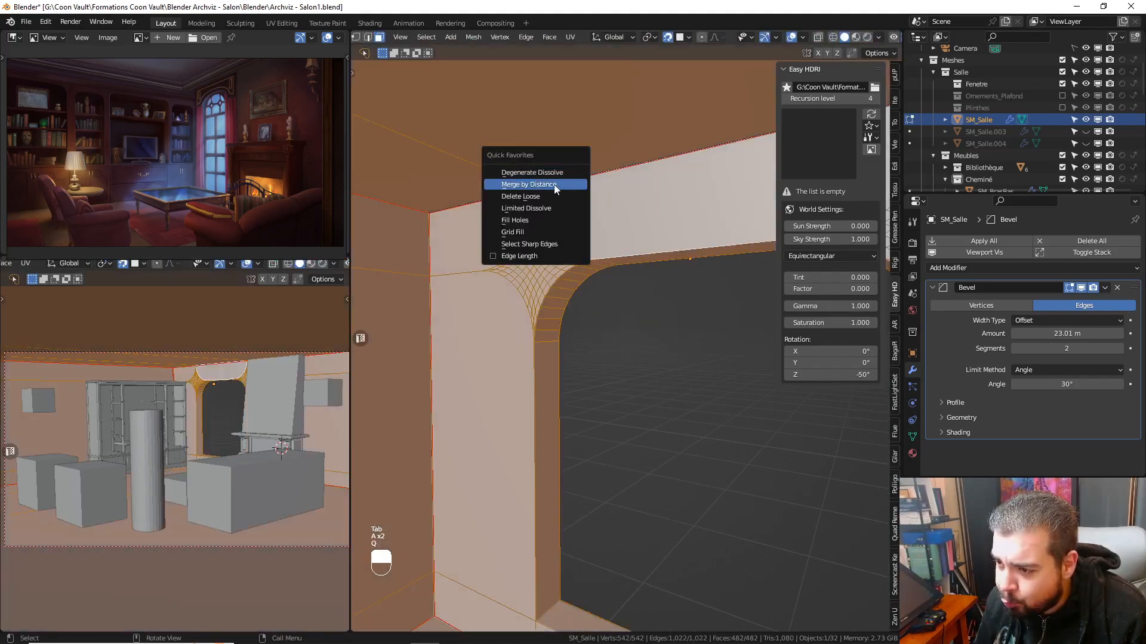
pyautogui.click(540, 169)
pyautogui.press('q')
pyautogui.click(546, 173)
pyautogui.press('q')
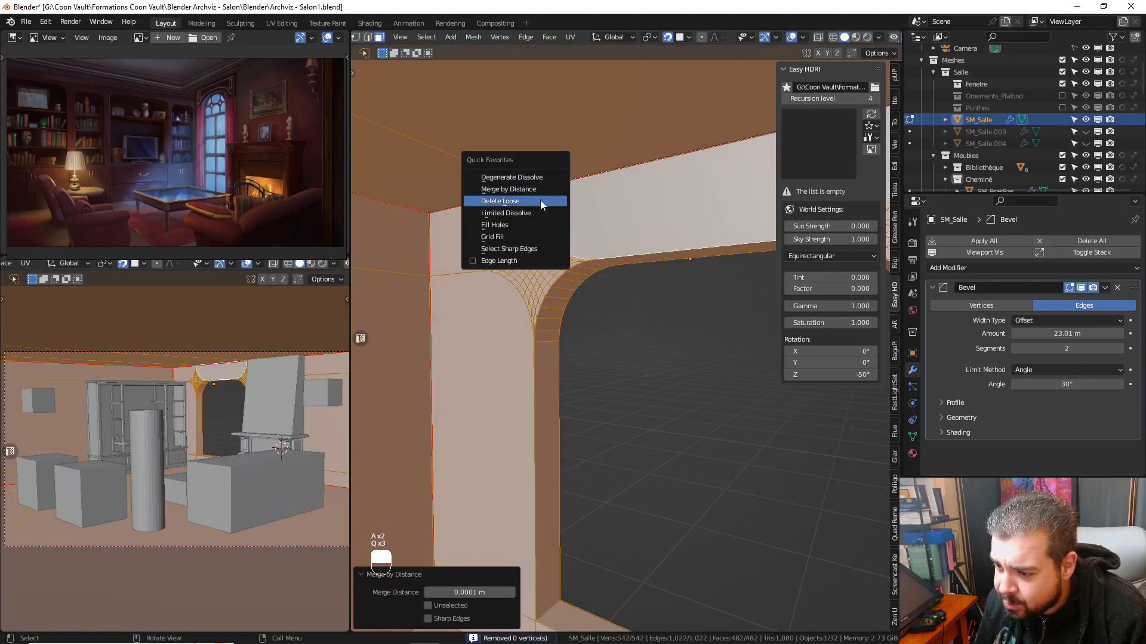
pyautogui.click(544, 200)
pyautogui.press('Tab')
pyautogui.click(547, 143)
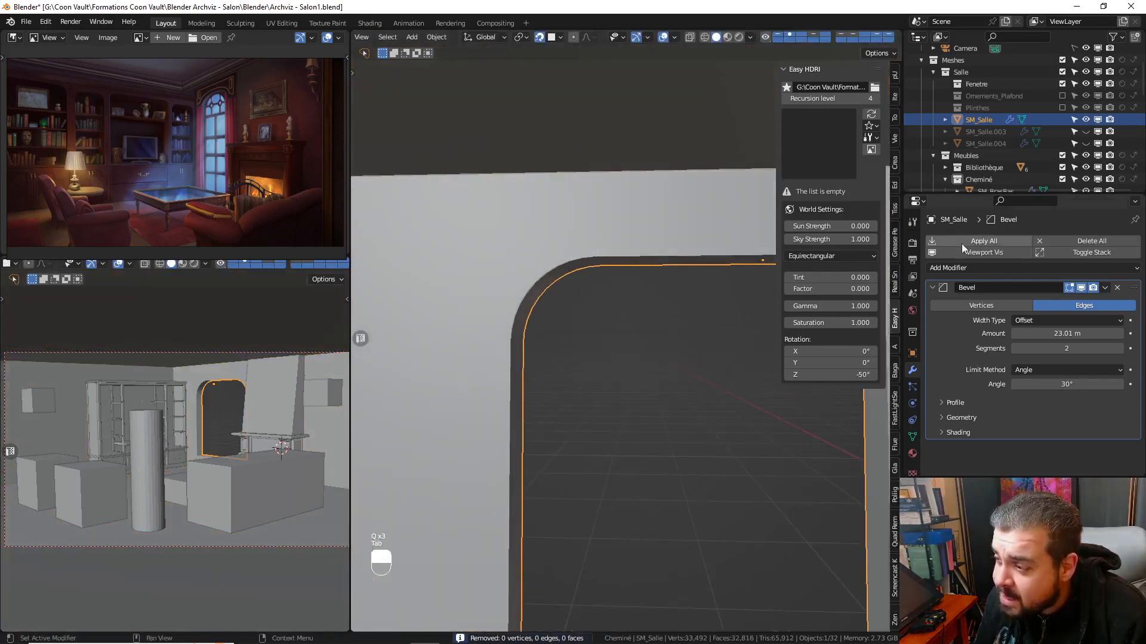
# - Add a Triangulate modifier to the room walls and place it above the Bevel in the stack
pyautogui.click(974, 269)
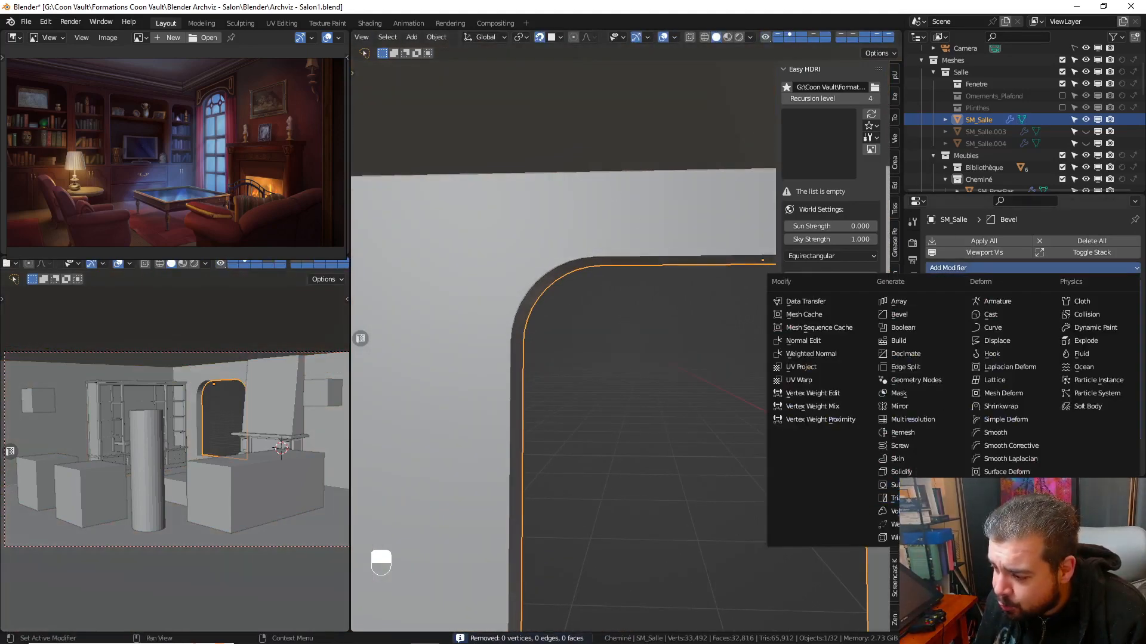
pyautogui.click(895, 498)
pyautogui.moveTo(1135, 449); pyautogui.dragTo(1086, 258)
pyautogui.moveTo(598, 271); pyautogui.dragTo(618, 236, button='middle')
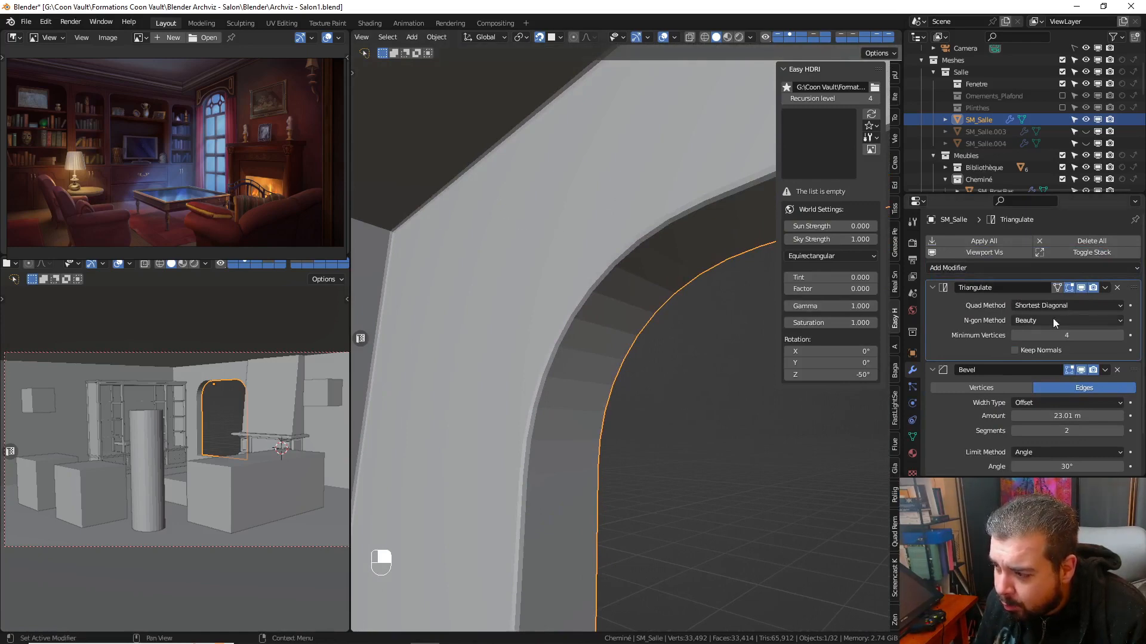
# - Compare the rounded opening with the Triangulate modifier's viewport display off and on
pyautogui.click(1079, 287)
pyautogui.click(1079, 288)
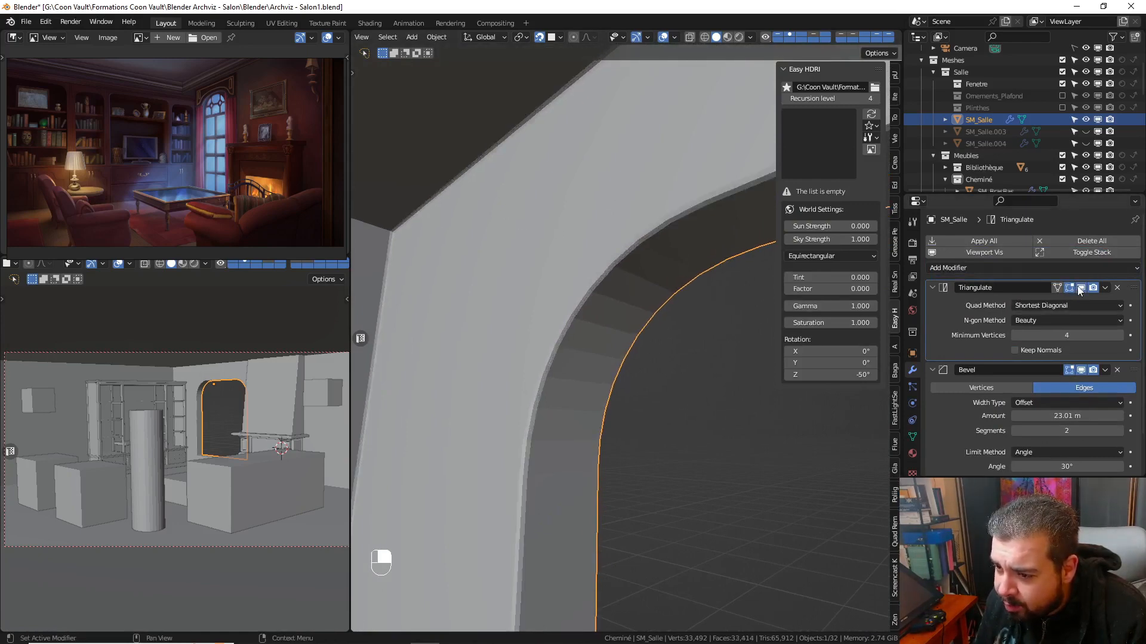
pyautogui.click(1079, 288)
pyautogui.click(1079, 288)
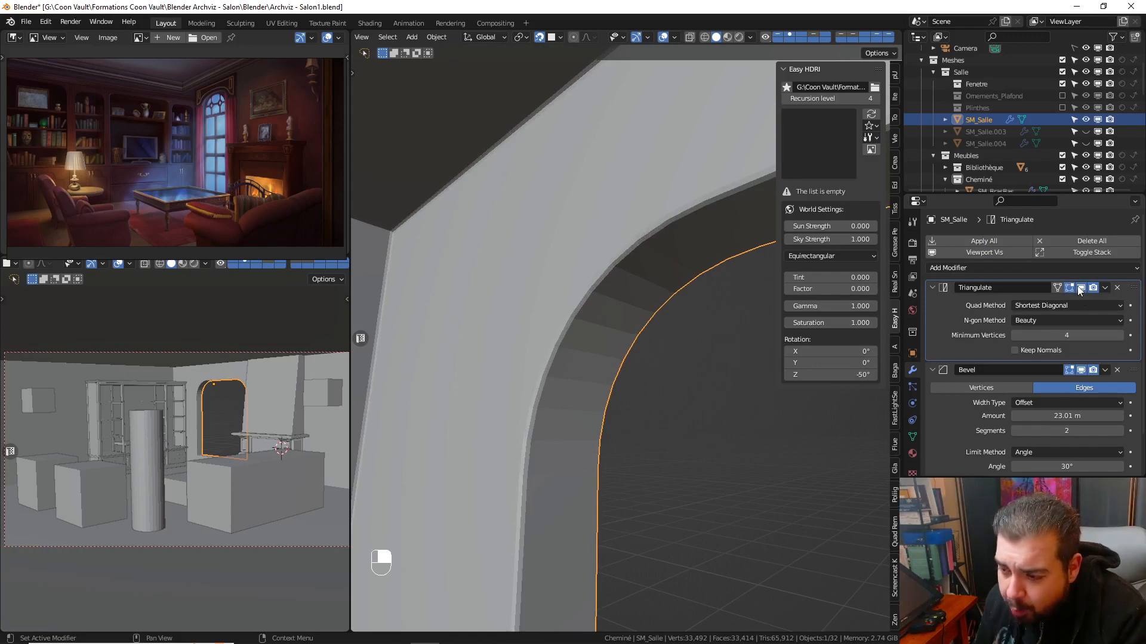
pyautogui.click(1079, 288)
pyautogui.click(1080, 288)
pyautogui.moveTo(650, 231)
pyautogui.mouseDown(button='middle')
pyautogui.moveTo(650, 221)
pyautogui.moveTo(762, 247)
pyautogui.mouseUp(button='middle')
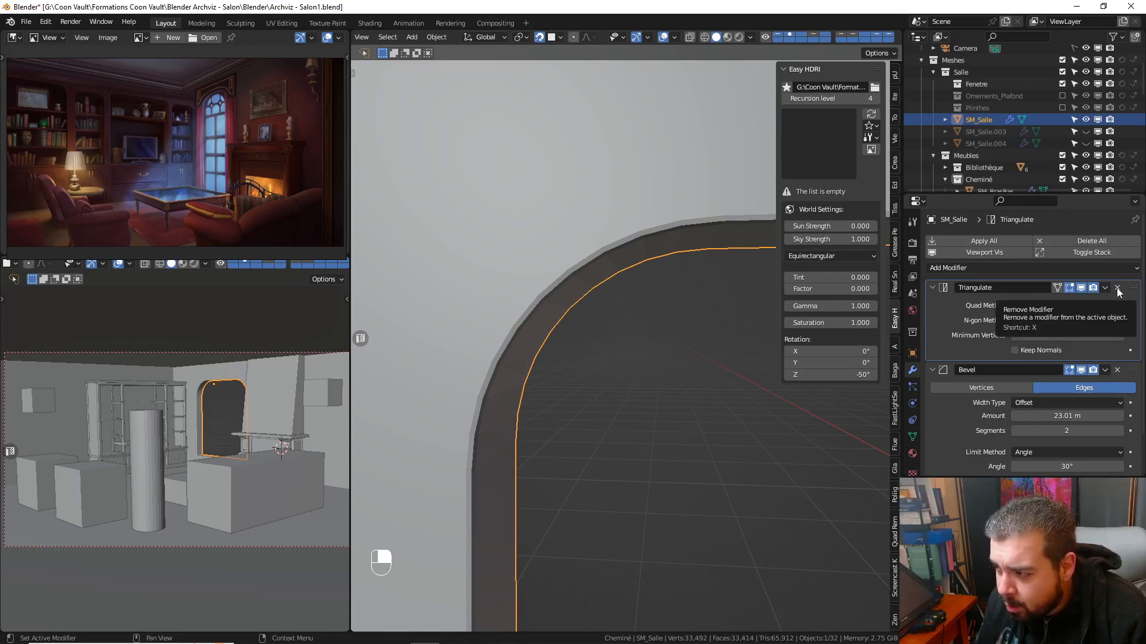
# - Collapse the Triangulate modifier's settings and set the Bevel amount to 0.01/8 m
pyautogui.click(932, 287)
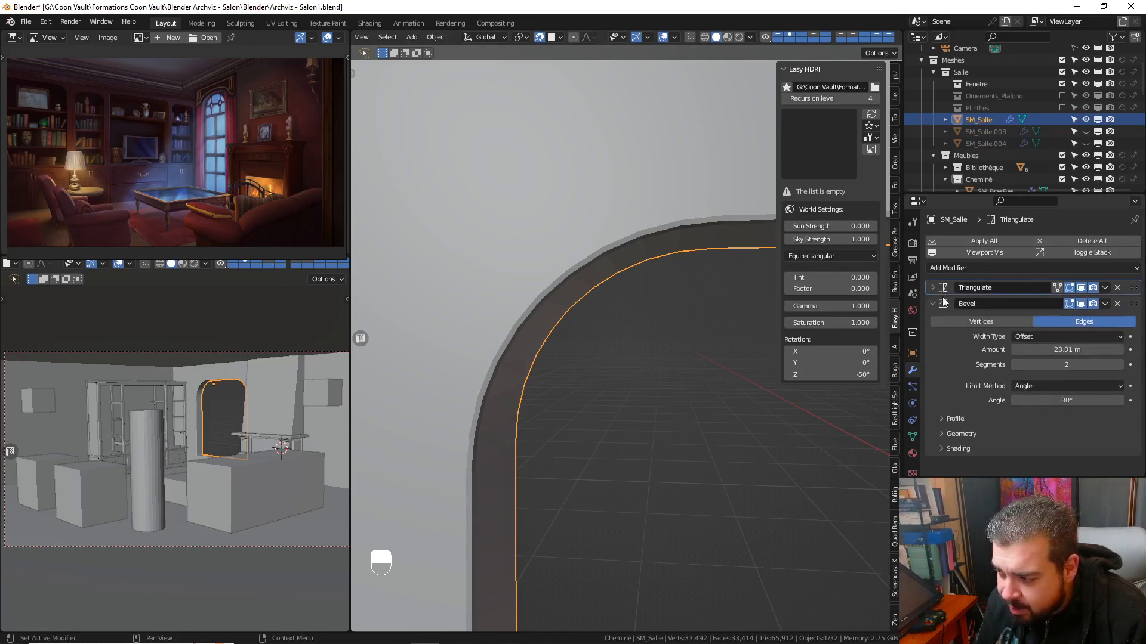
pyautogui.click(1066, 351)
pyautogui.write('0.01')
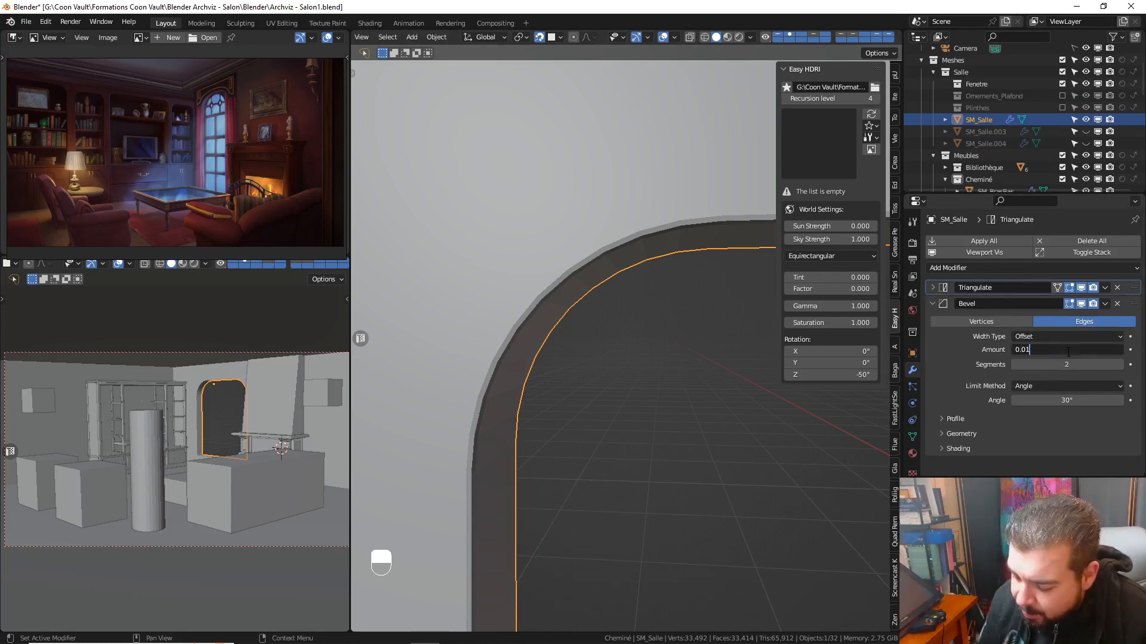
pyautogui.write('/8')
pyautogui.press('Return')
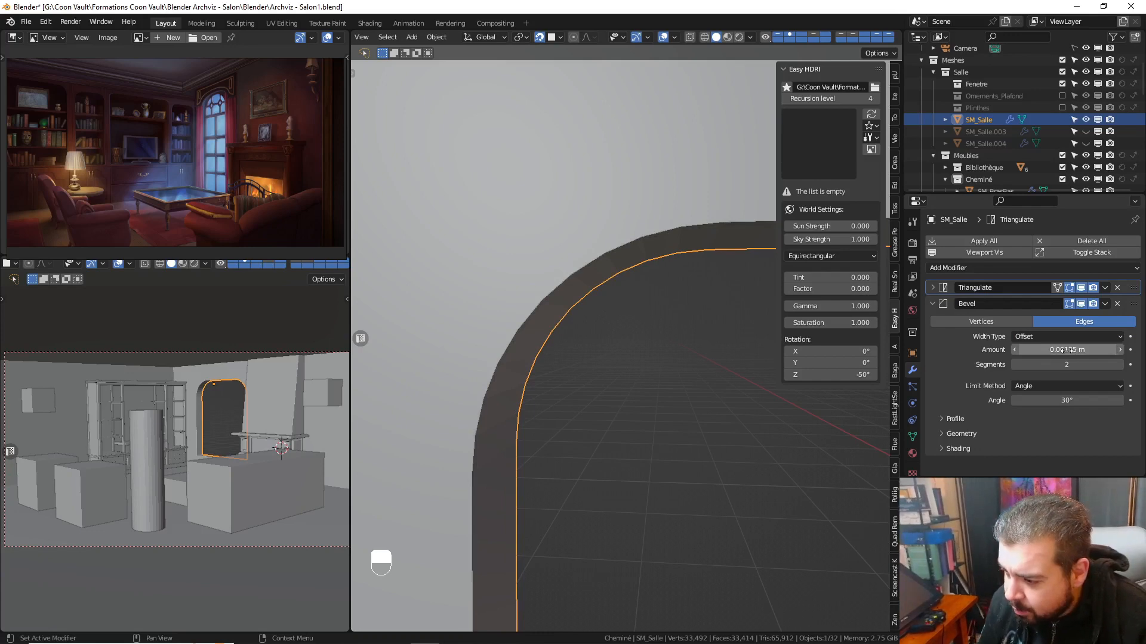
# - Multiply the Bevel amount by 4 to get 0.005 m, and check the edge around the arched opening
pyautogui.click(1067, 351)
pyautogui.click(1068, 351)
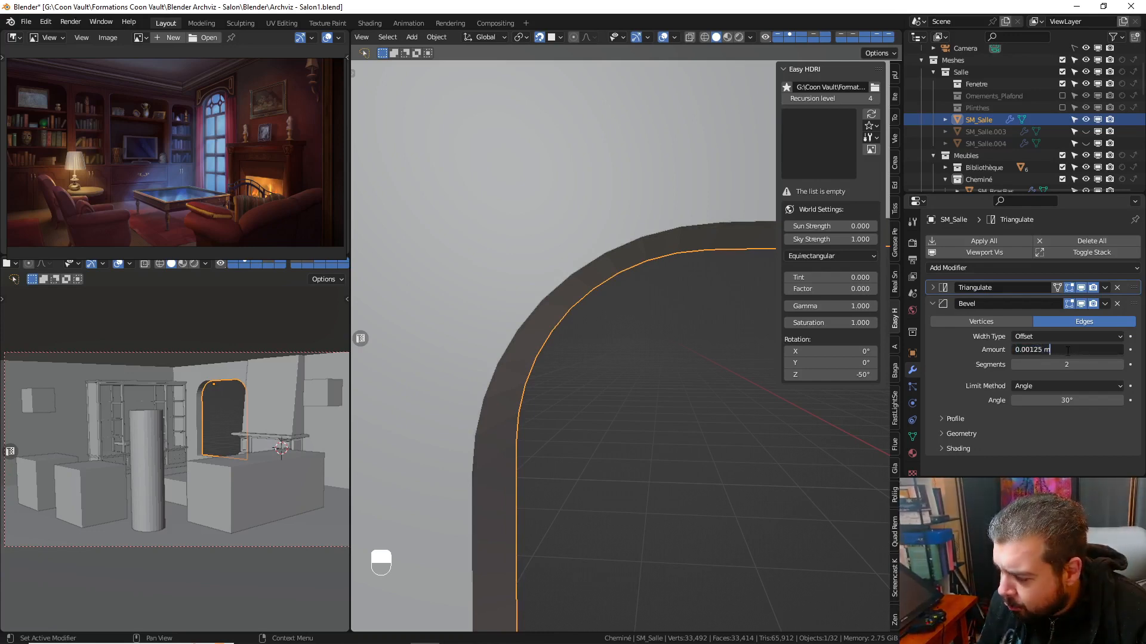
pyautogui.write('*4')
pyautogui.press('Return')
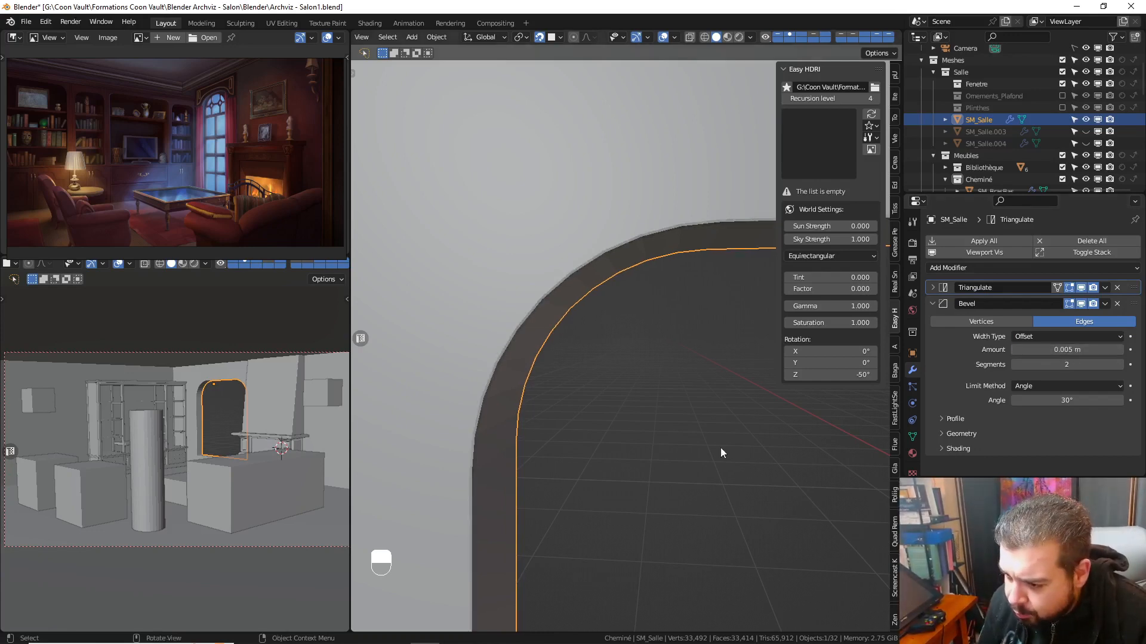
pyautogui.moveTo(721, 447); pyautogui.dragTo(642, 322, button='middle')
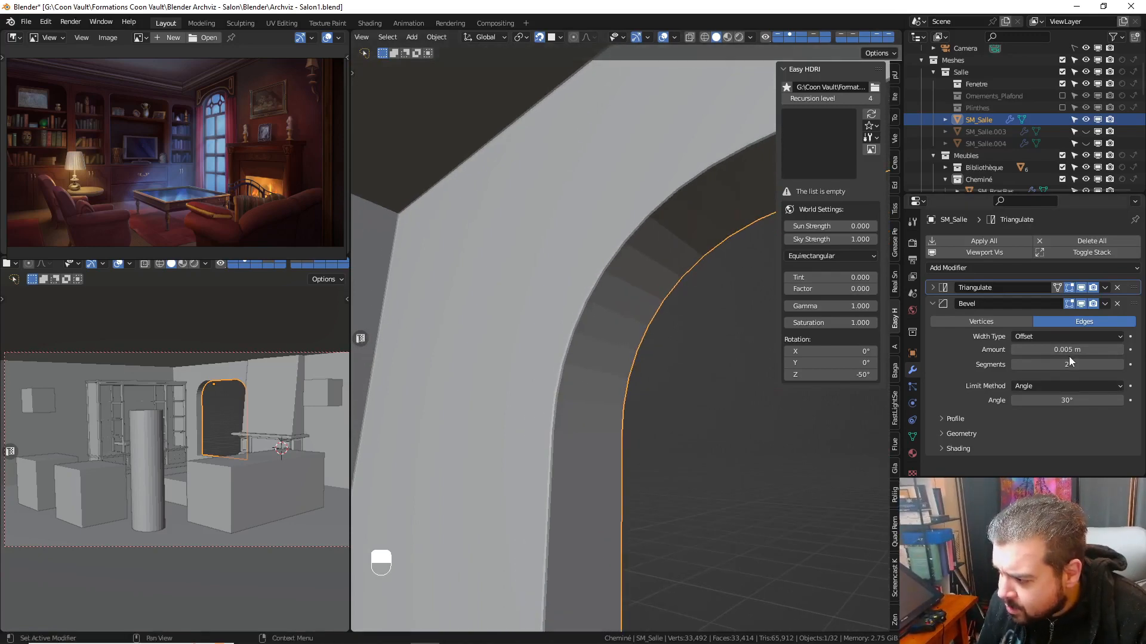
# - Add a Weighted Normal modifier to SM_Salle and collapse the Bevel and Weighted Normal modifier settings
pyautogui.scroll(2, 583, 364)
pyautogui.press('q')
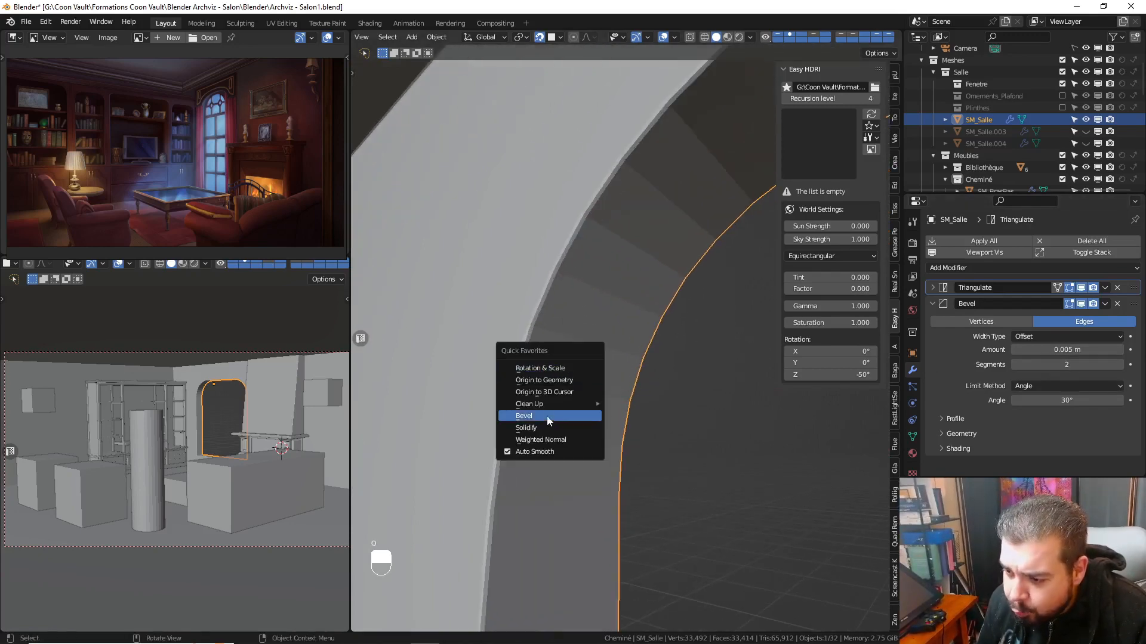
pyautogui.moveTo(547, 409)
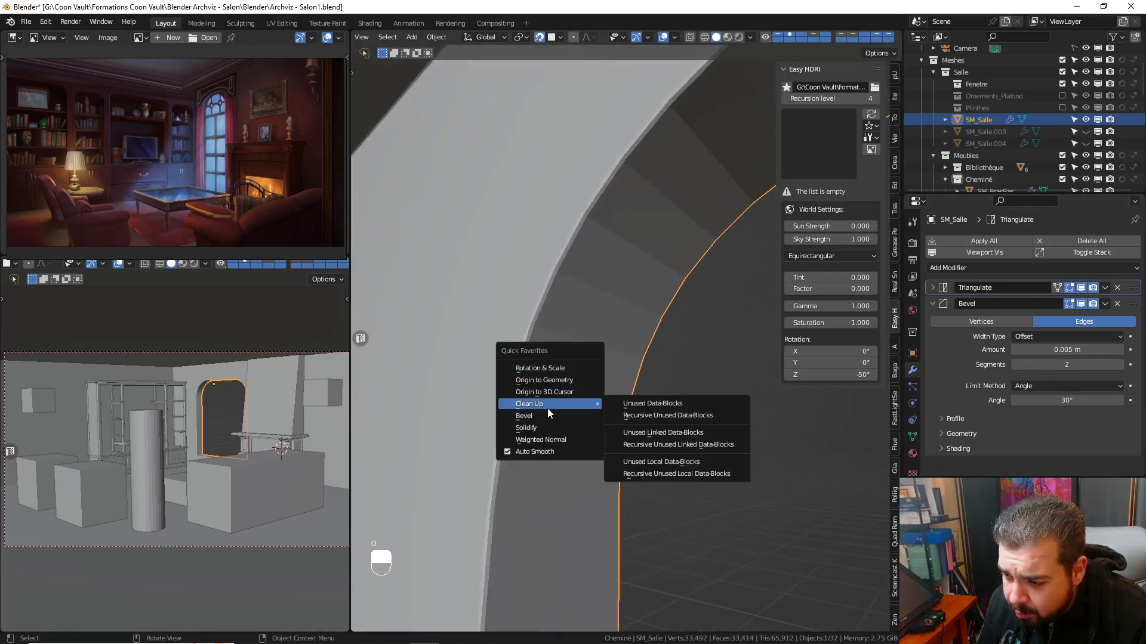
pyautogui.click(541, 440)
pyautogui.scroll(-3, 1022, 389)
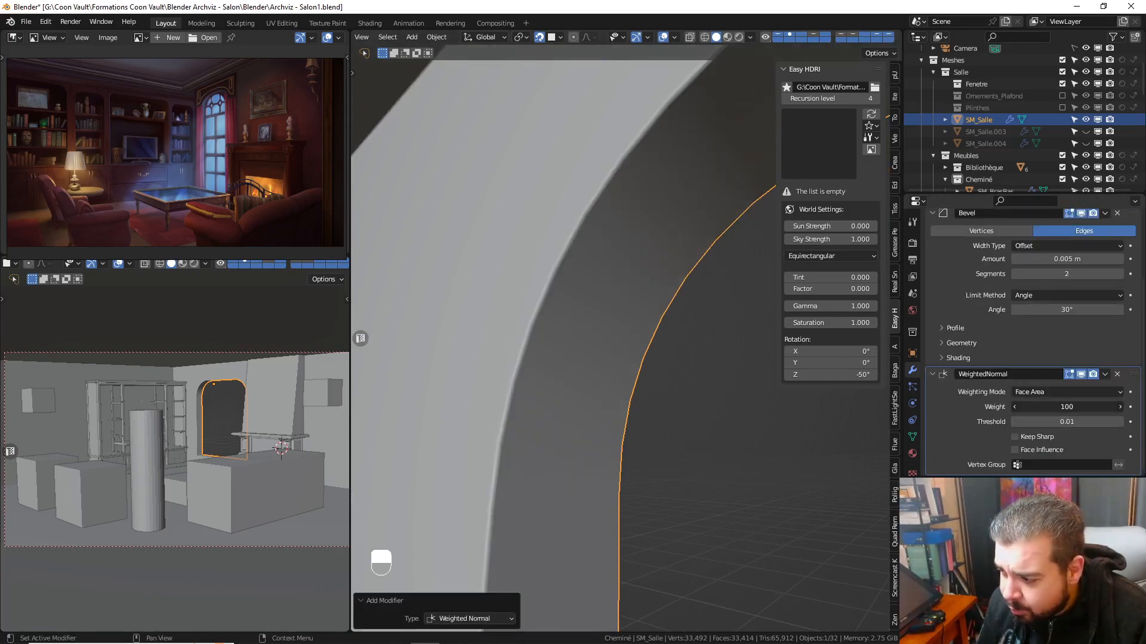
pyautogui.scroll(4, 968, 336)
pyautogui.click(932, 303)
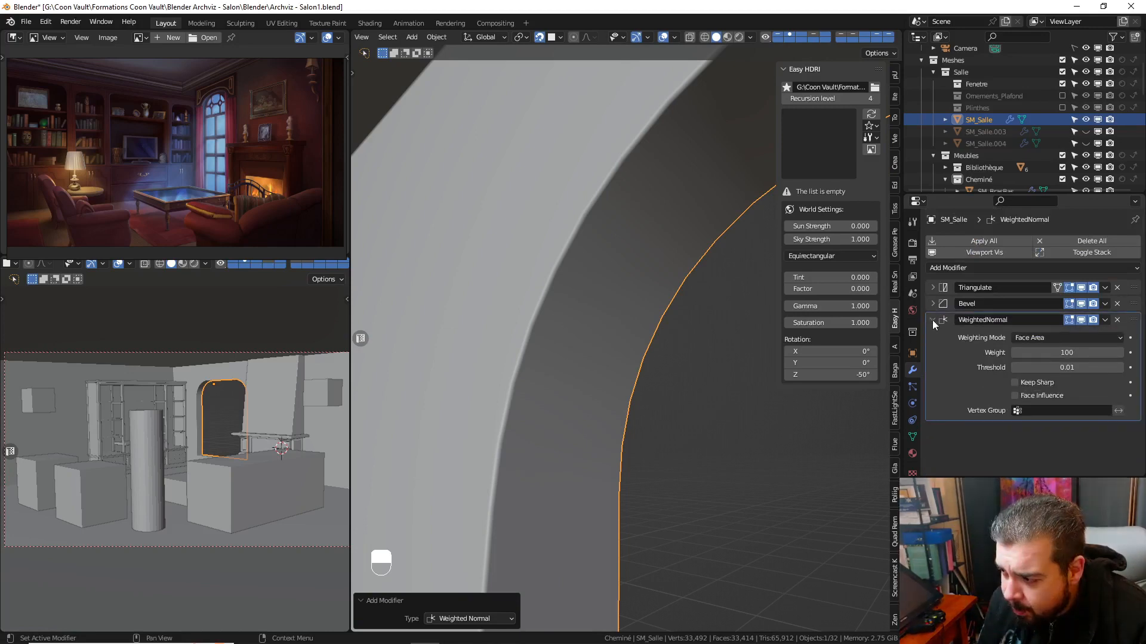
pyautogui.click(933, 320)
# - Add a Subdivision Surface modifier to SM_Salle and move it to the top of the modifier stack
pyautogui.moveTo(617, 283); pyautogui.dragTo(633, 323, button='middle')
pyautogui.press('q')
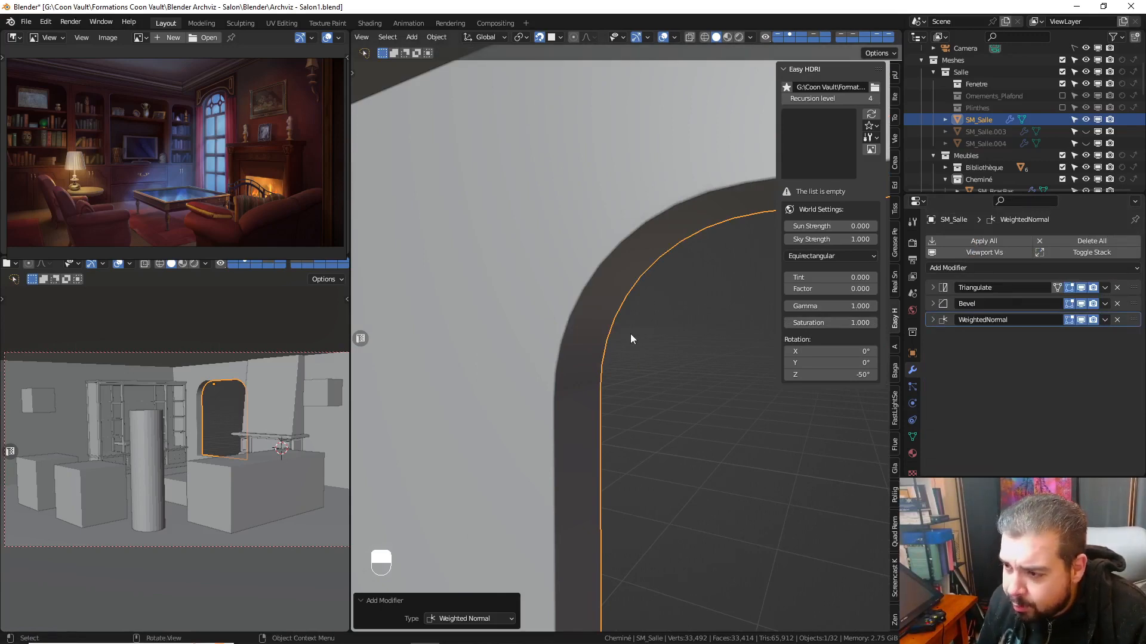
pyautogui.scroll(-6, 628, 332)
pyautogui.moveTo(574, 270); pyautogui.dragTo(603, 261, button='middle')
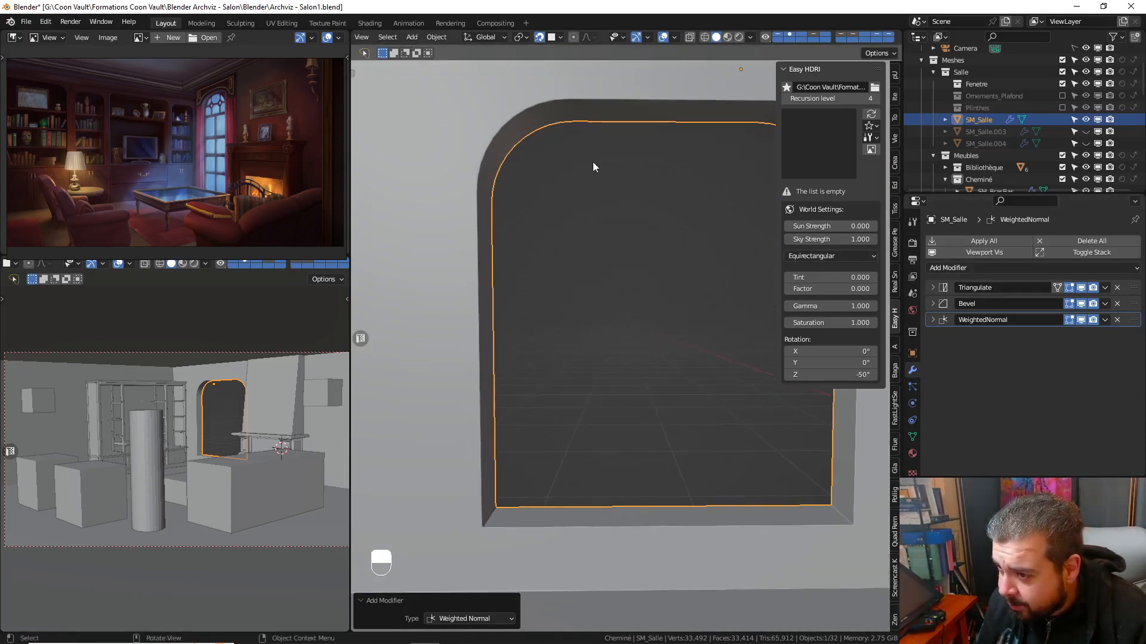
pyautogui.moveTo(594, 166); pyautogui.dragTo(564, 164, button='middle')
pyautogui.scroll(3, 653, 285)
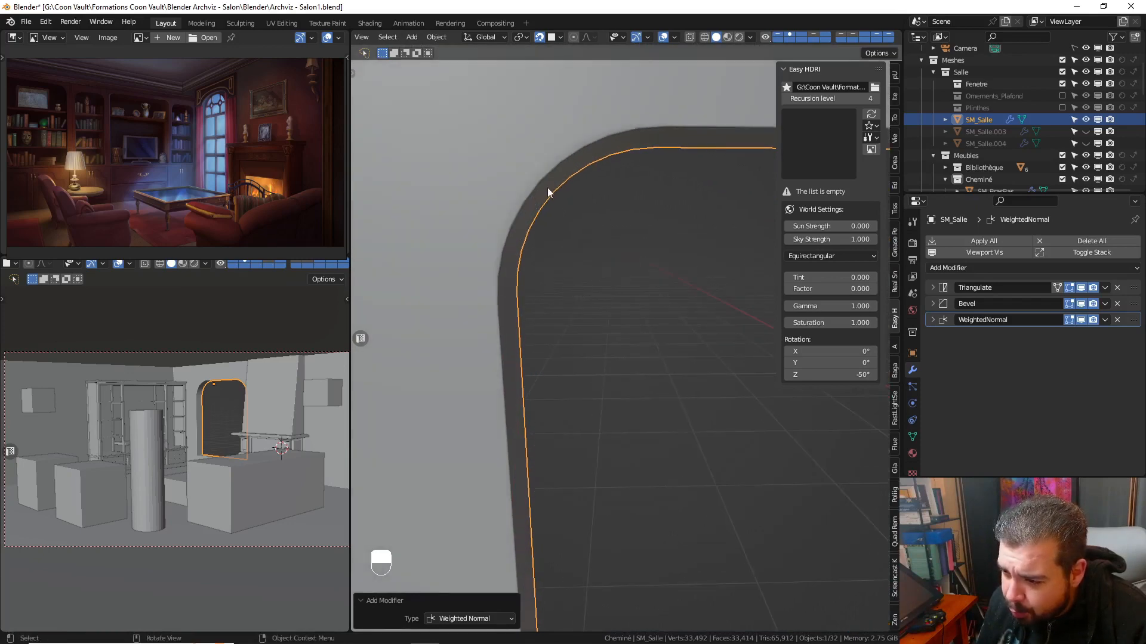
pyautogui.click(1015, 268)
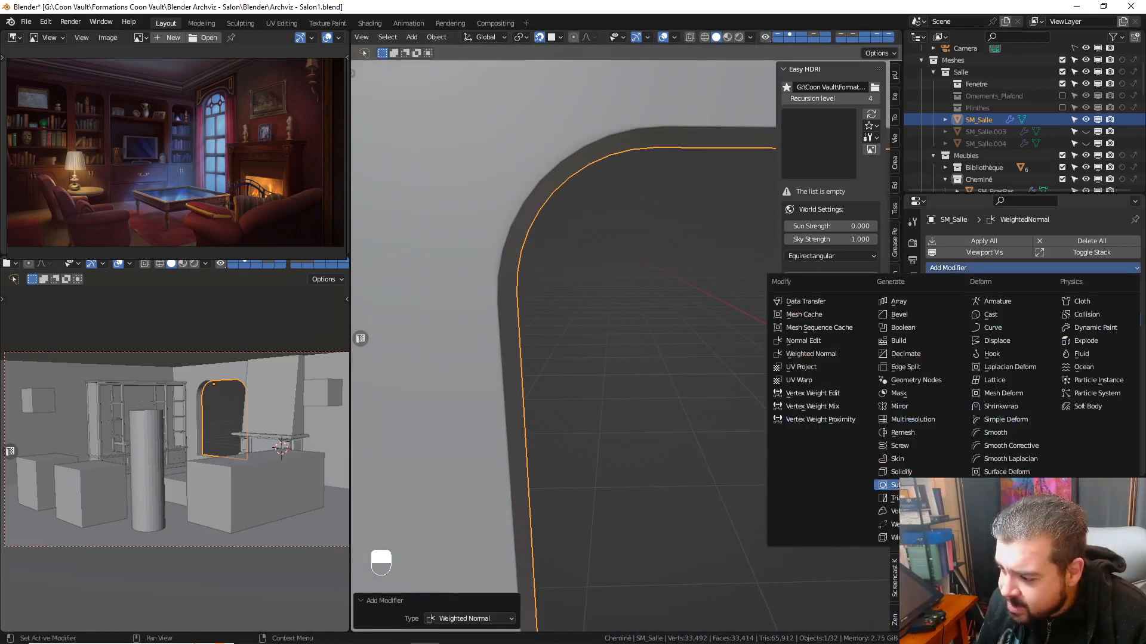
pyautogui.click(898, 485)
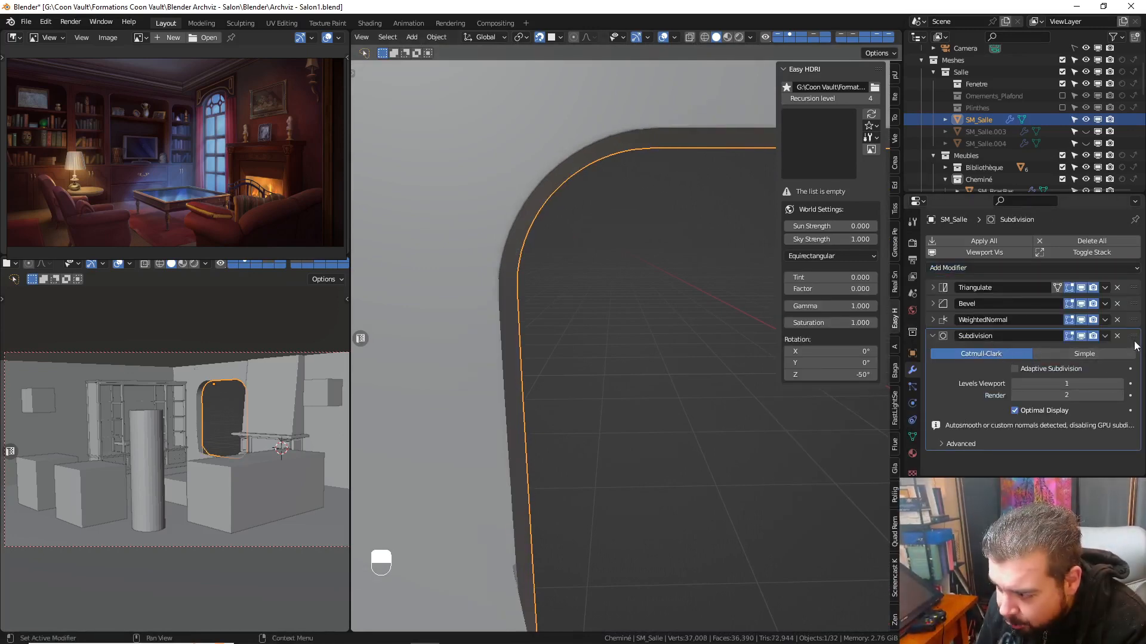
pyautogui.moveTo(1134, 337); pyautogui.dragTo(1122, 274)
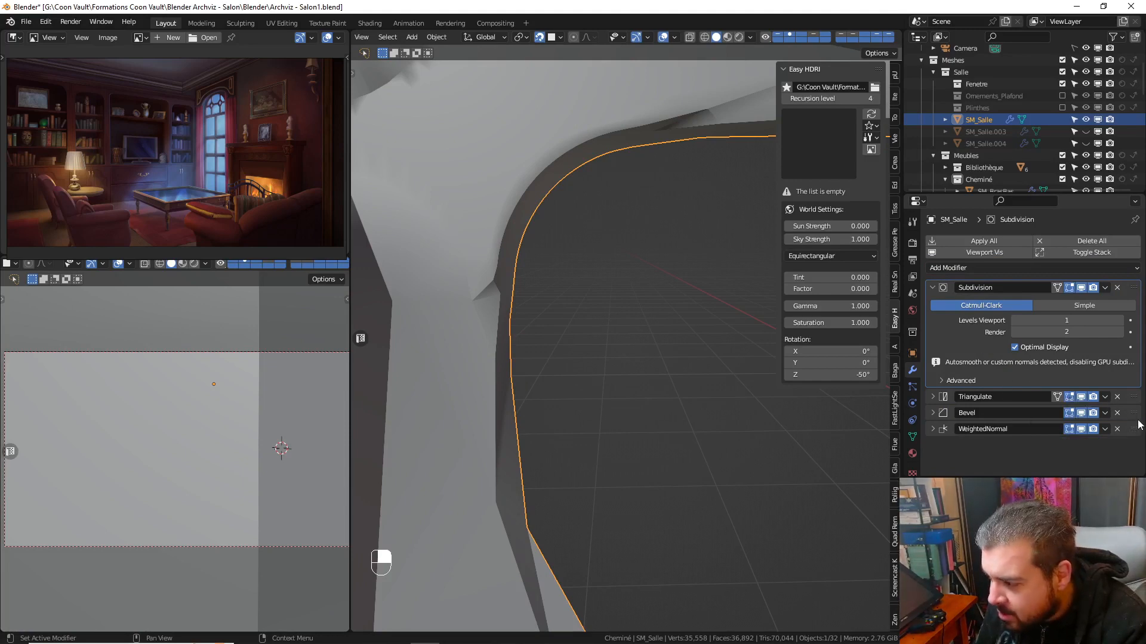
# - Move the Bevel modifier to the top of the stack and check the window opening's lower corner
pyautogui.moveTo(1133, 413); pyautogui.dragTo(1113, 286)
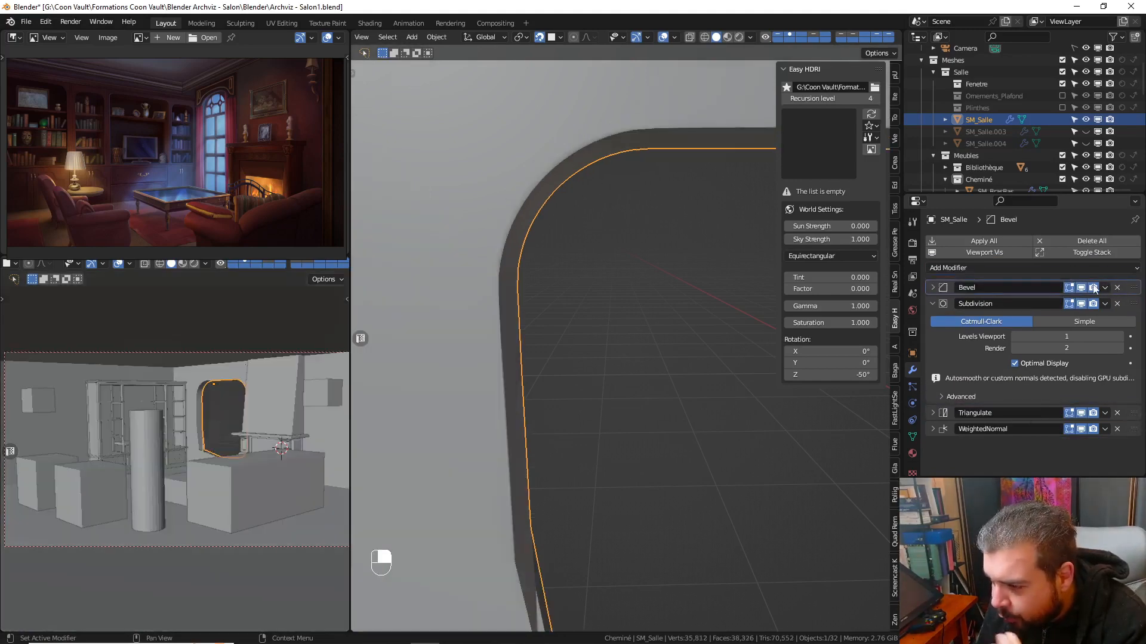
pyautogui.scroll(-4, 600, 424)
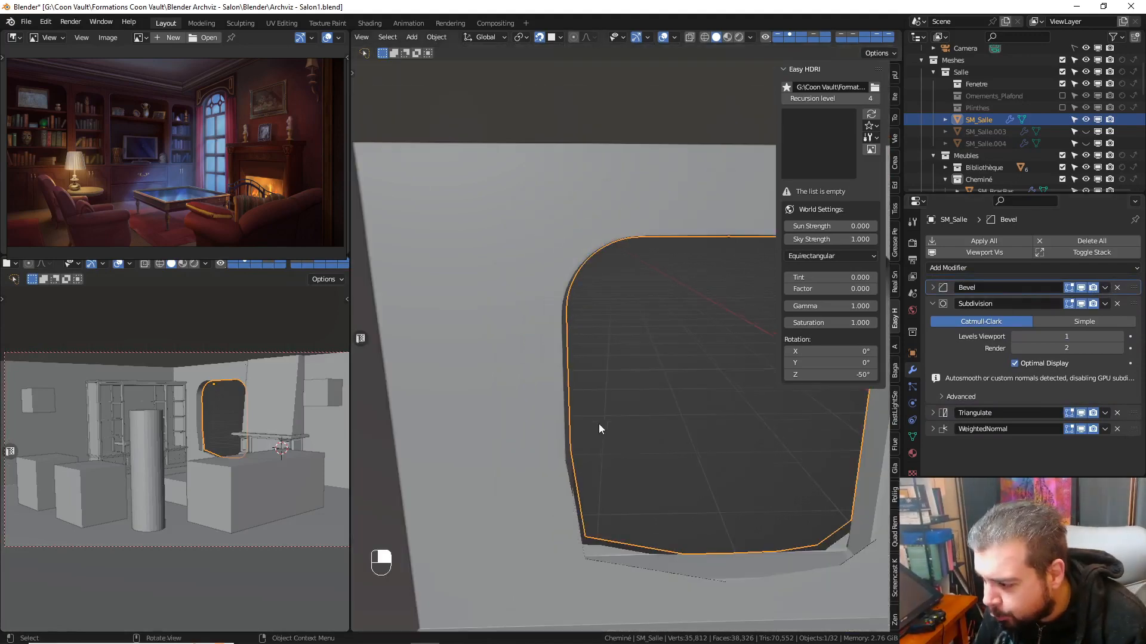
pyautogui.keyDown('shift'); pyautogui.moveTo(621, 468); pyautogui.dragTo(603, 351, button='middle'); pyautogui.keyUp('shift')
pyautogui.scroll(4, 586, 370)
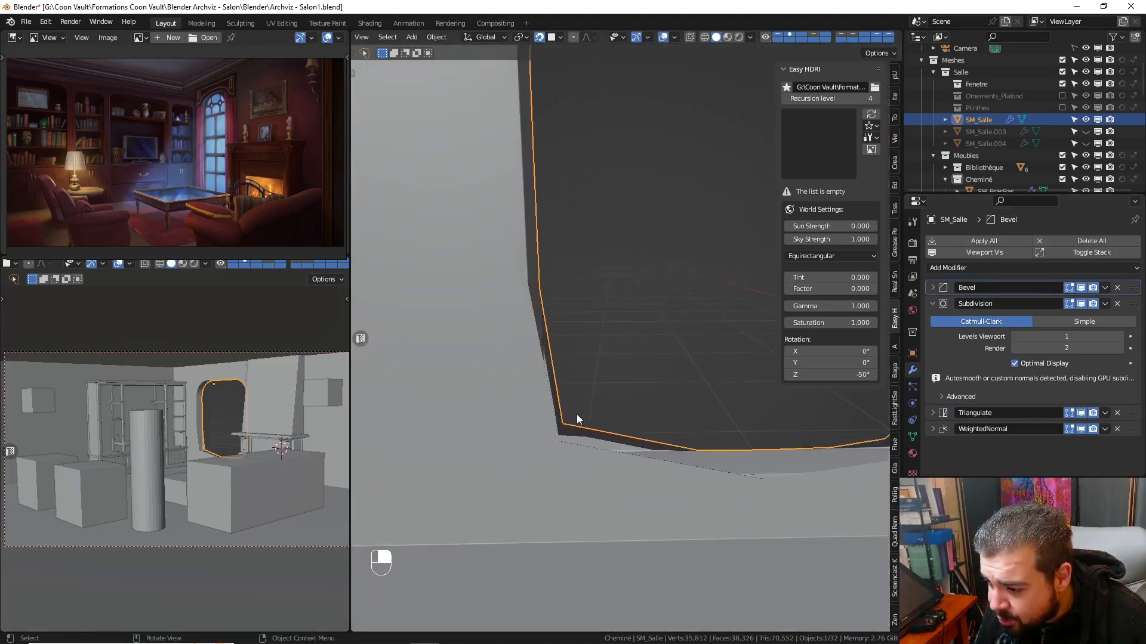
pyautogui.moveTo(571, 453); pyautogui.dragTo(551, 422, button='middle')
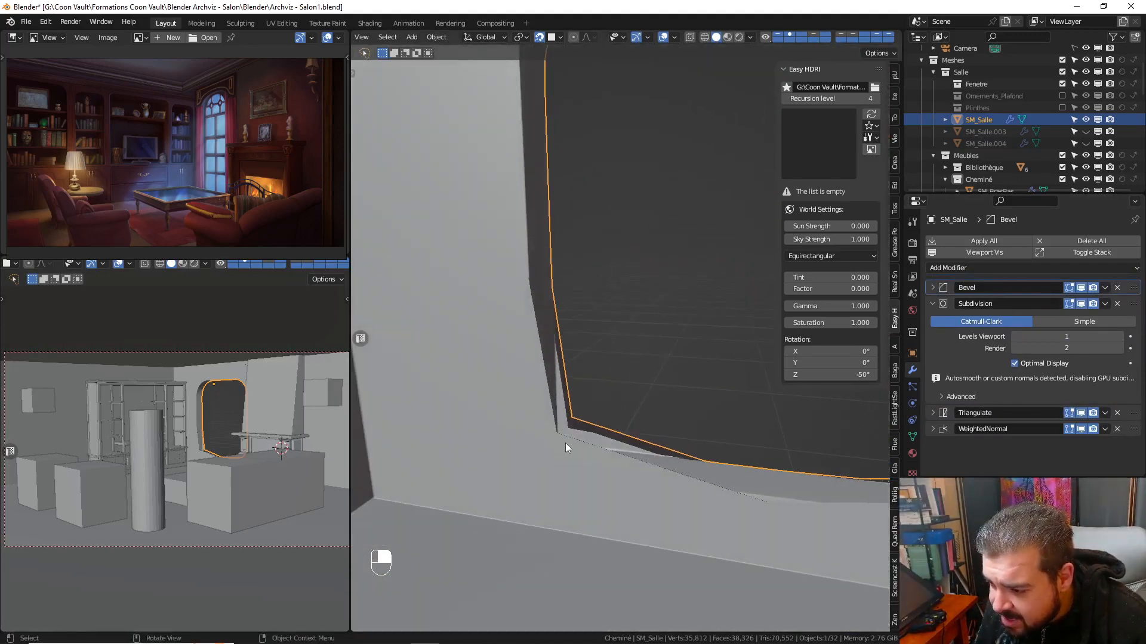
# - Set the Bevel modifier's outer miter to Arc in its geometry settings
pyautogui.click(934, 287)
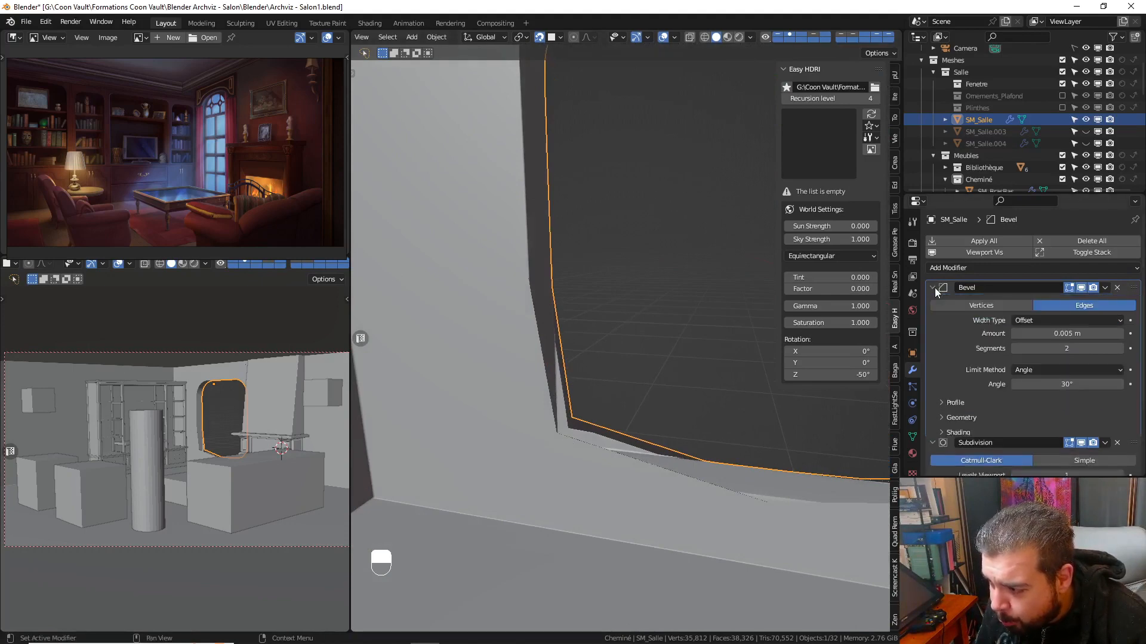
pyautogui.click(941, 404)
pyautogui.click(944, 407)
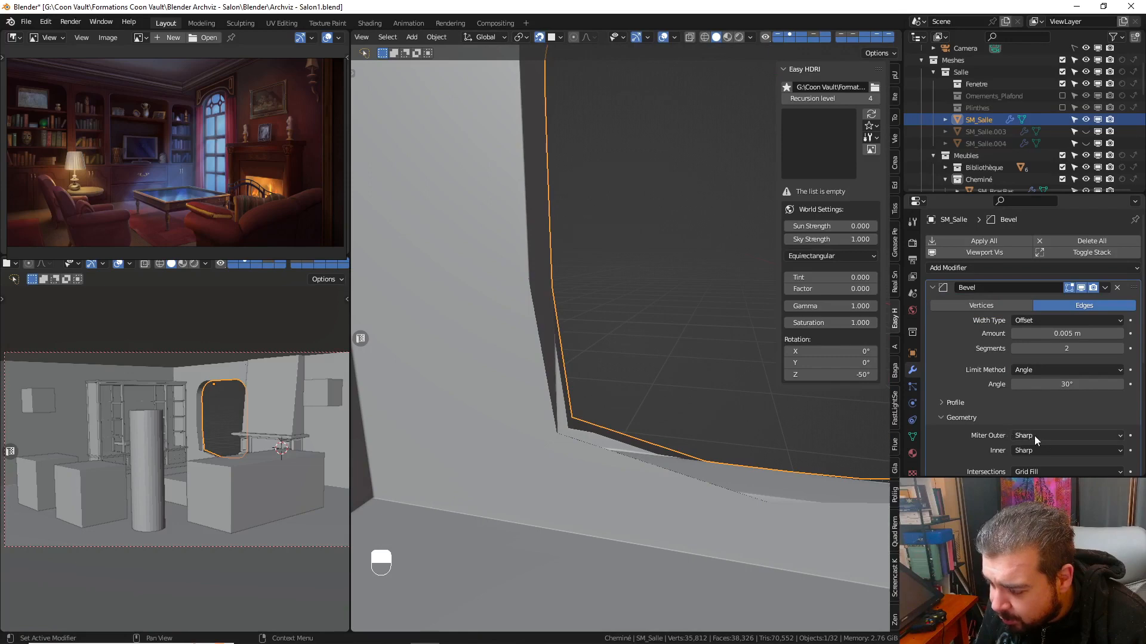
pyautogui.click(1035, 437)
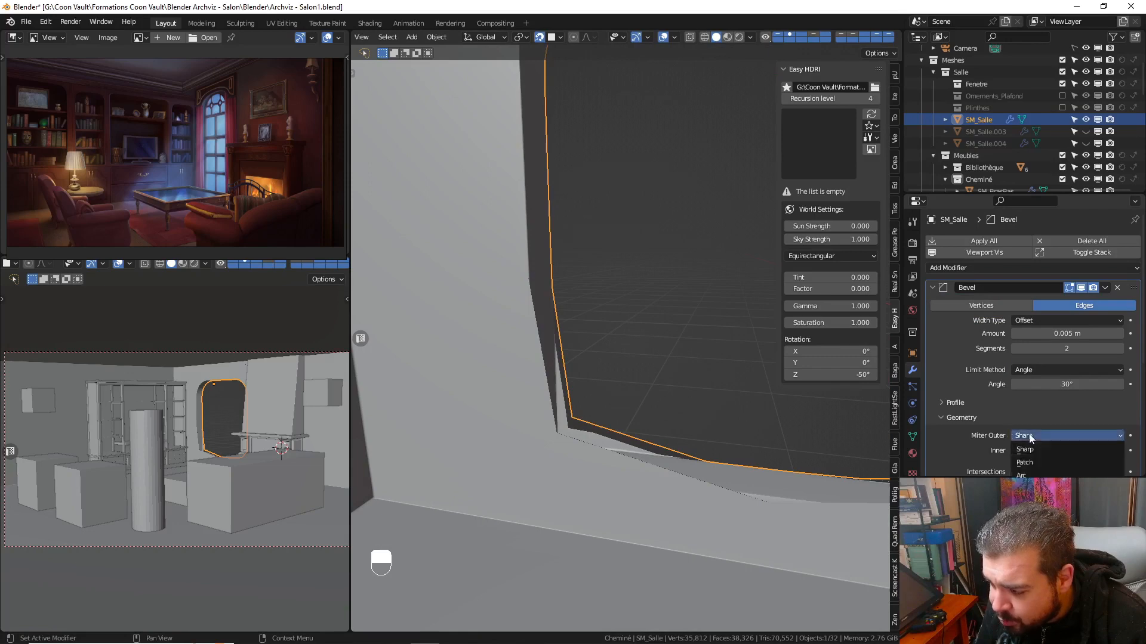
pyautogui.click(1036, 476)
# - Examine the window opening's lower corner and surrounding wall topology in both Object Mode and Edit Mode
pyautogui.keyDown('shift'); pyautogui.moveTo(574, 457); pyautogui.dragTo(665, 321, button='middle'); pyautogui.keyUp('shift')
pyautogui.scroll(8, 663, 324)
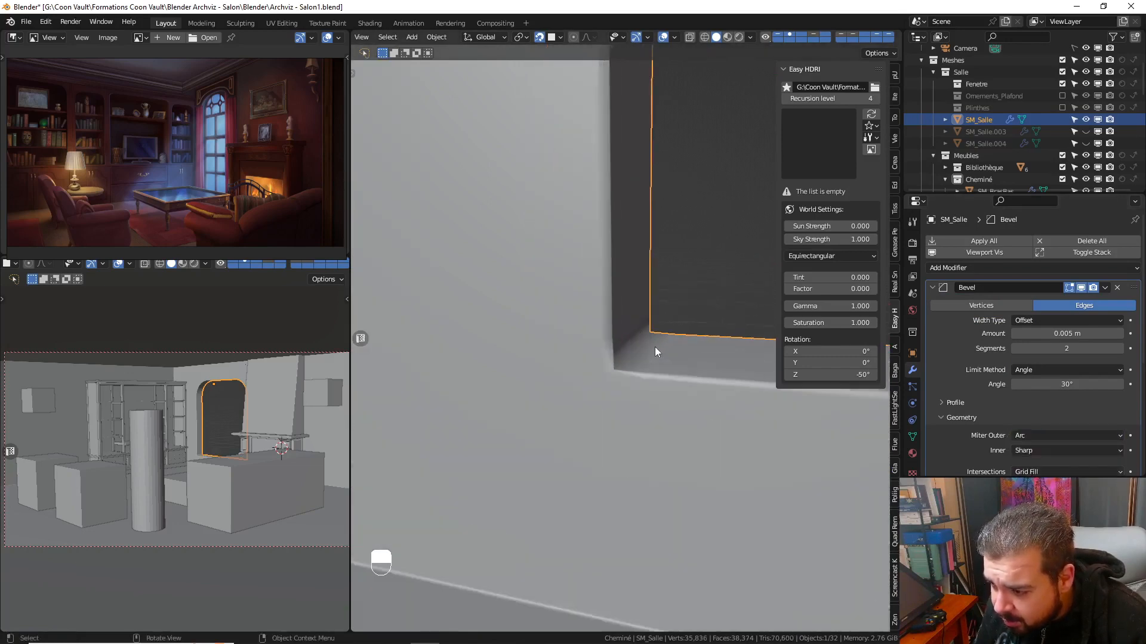
pyautogui.keyDown('shift'); pyautogui.moveTo(617, 378); pyautogui.dragTo(649, 299, button='middle'); pyautogui.keyUp('shift')
pyautogui.scroll(1, 625, 342)
pyautogui.moveTo(624, 346); pyautogui.dragTo(598, 357, button='middle')
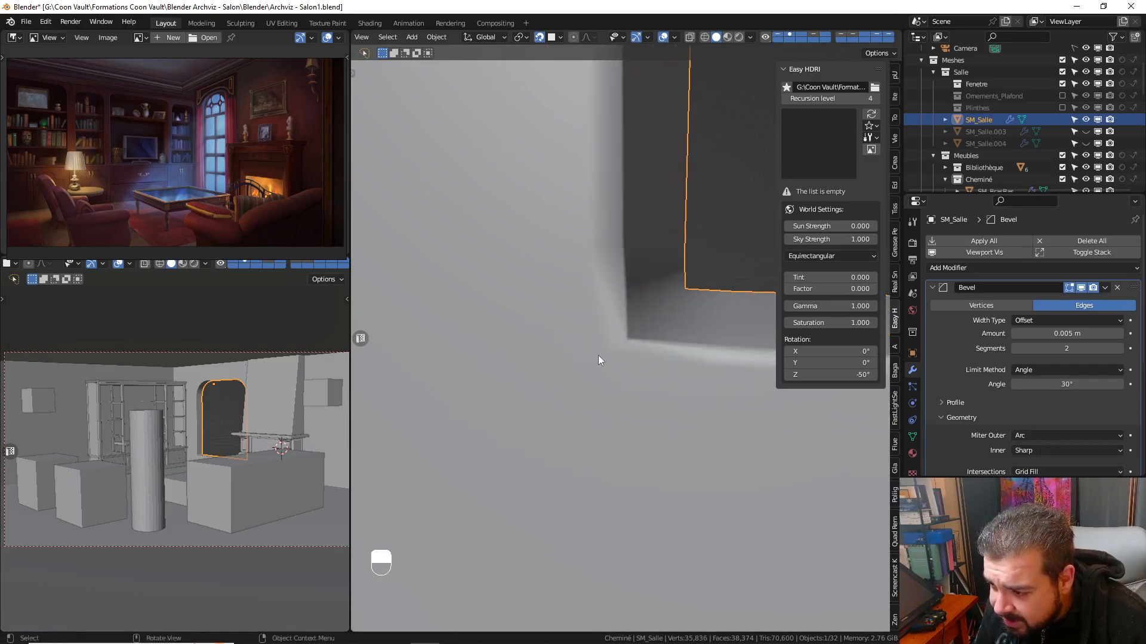
pyautogui.press('Tab')
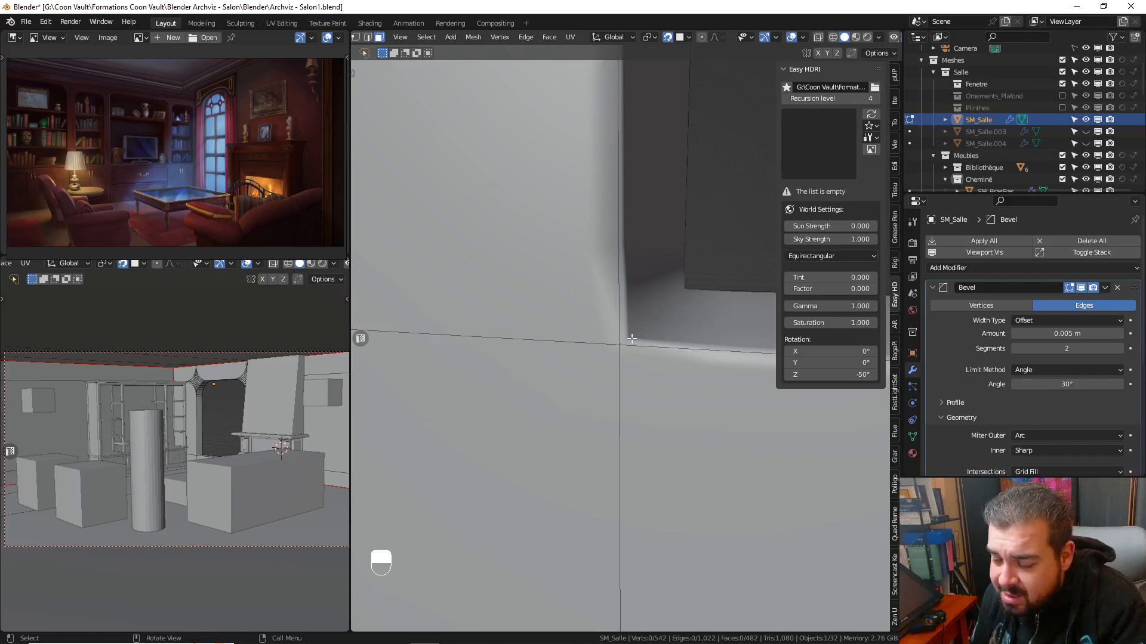
pyautogui.scroll(-5, 680, 295)
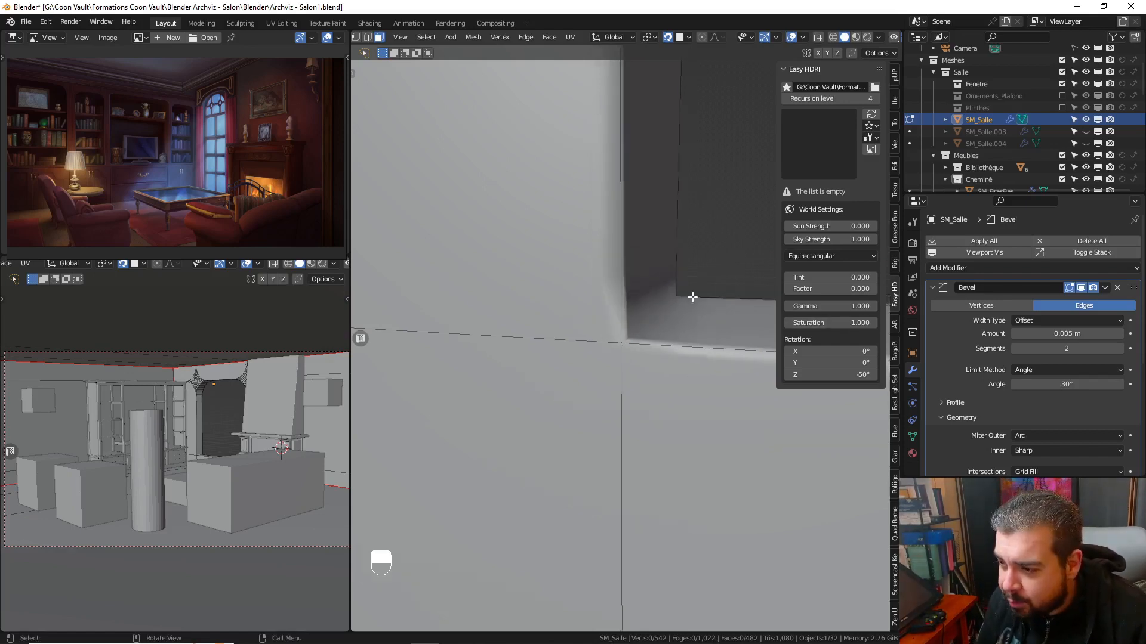
pyautogui.scroll(-6, 681, 291)
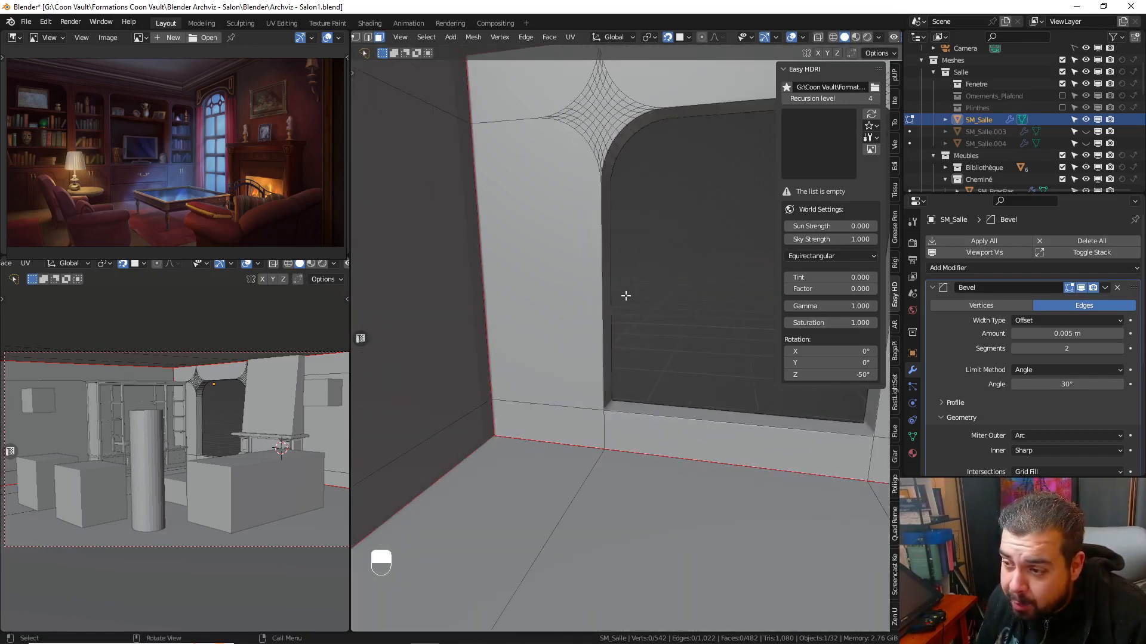
pyautogui.press('Tab')
pyautogui.click(632, 268)
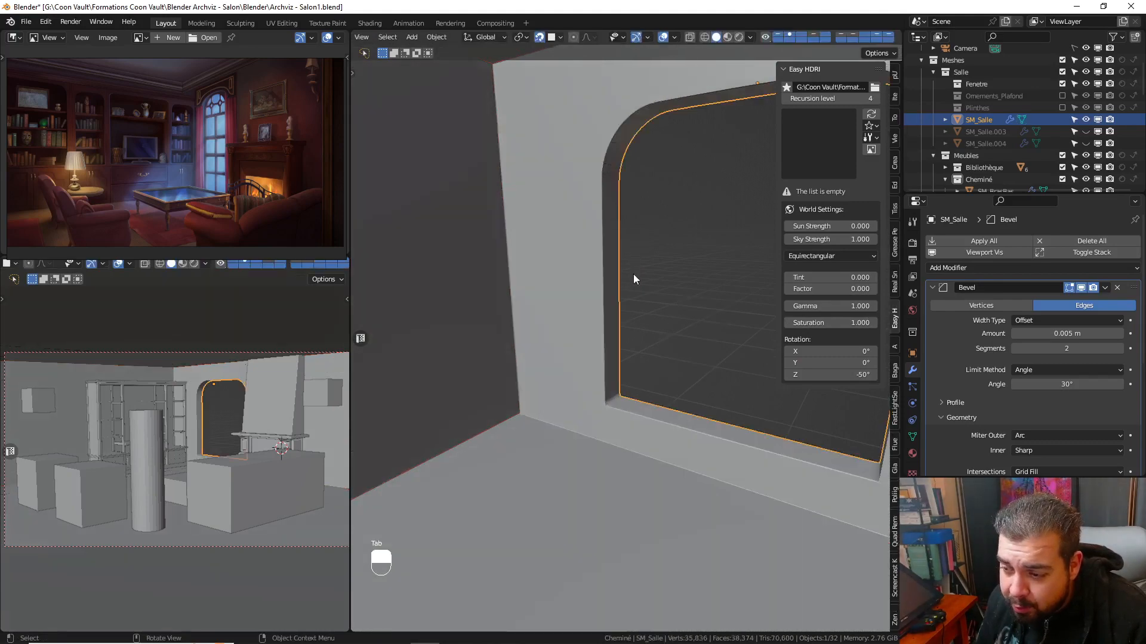
pyautogui.scroll(7, 627, 358)
pyautogui.scroll(2, 588, 339)
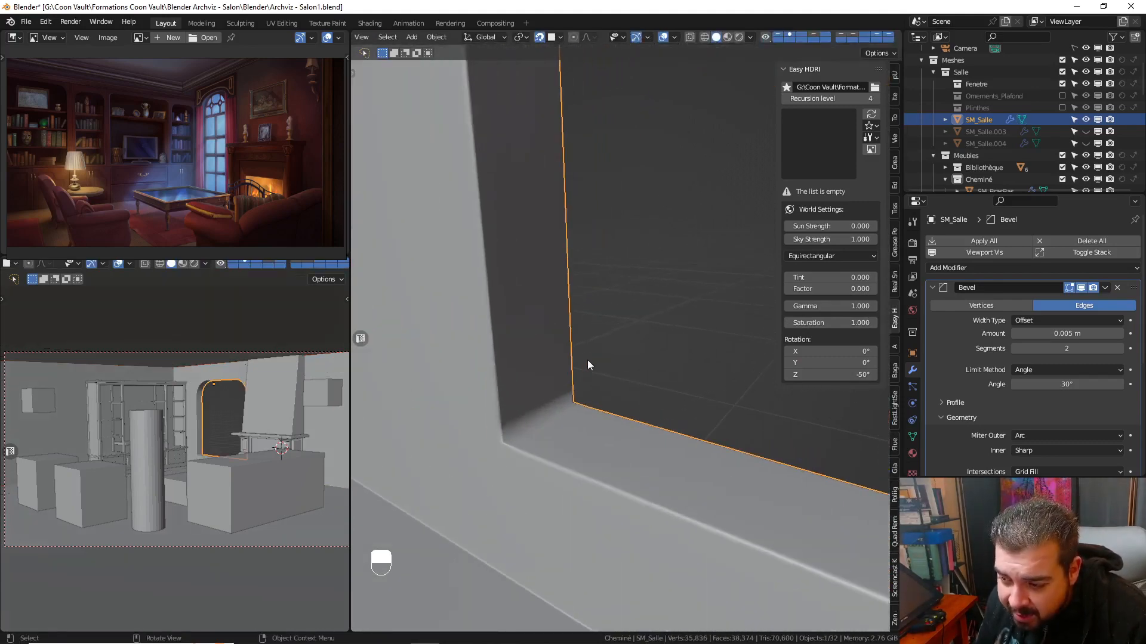
pyautogui.press('Tab')
pyautogui.click(605, 302)
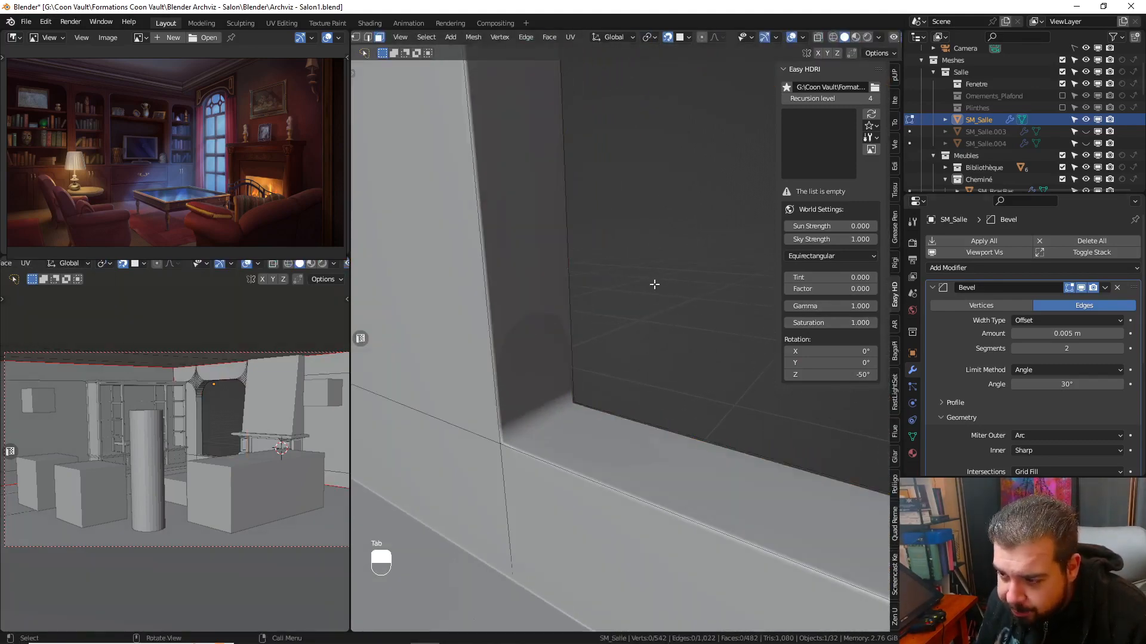
pyautogui.keyDown('shift'); pyautogui.moveTo(614, 284); pyautogui.dragTo(651, 306, button='middle'); pyautogui.keyUp('shift')
pyautogui.moveTo(655, 348); pyautogui.dragTo(655, 367, button='middle')
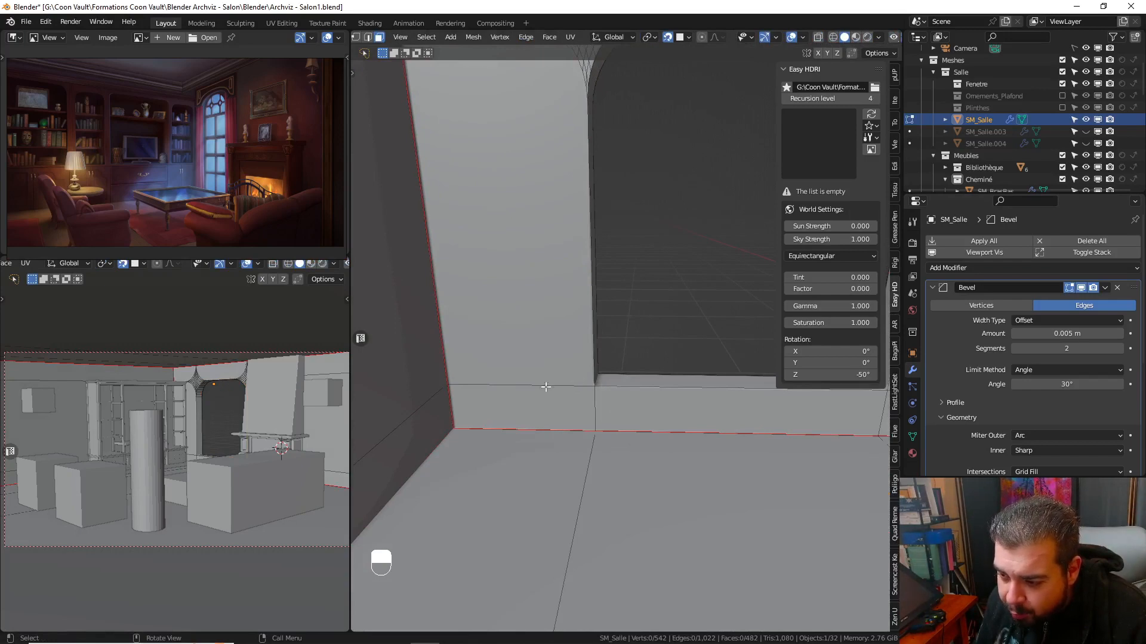
pyautogui.keyDown('shift'); pyautogui.moveTo(616, 306); pyautogui.dragTo(594, 438, button='middle'); pyautogui.keyUp('shift')
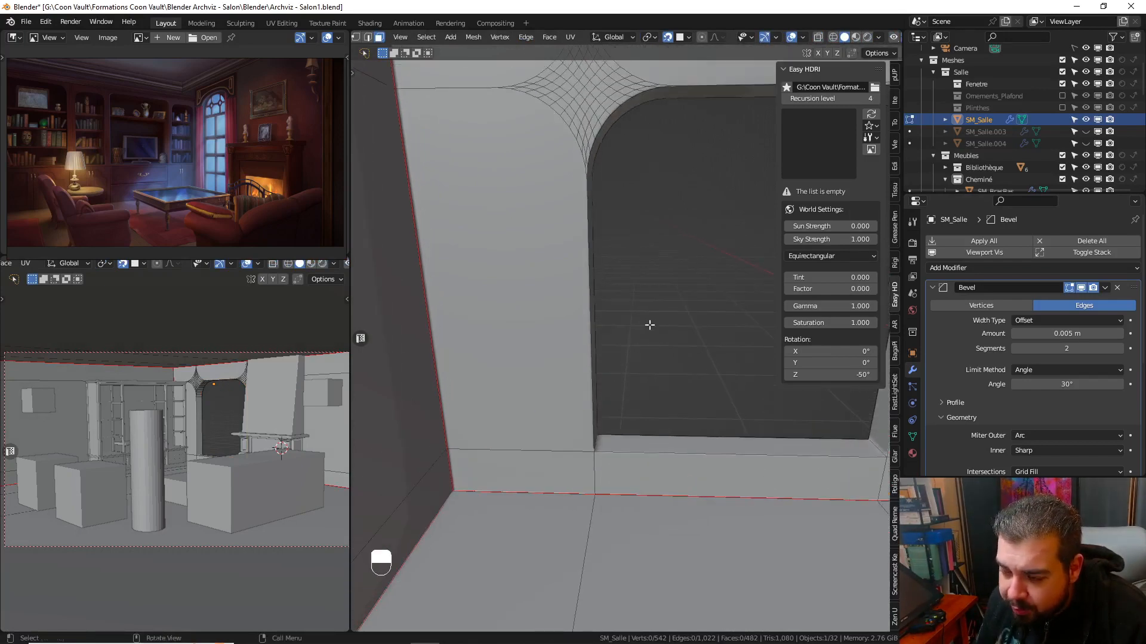
pyautogui.moveTo(650, 324); pyautogui.dragTo(644, 358, button='middle')
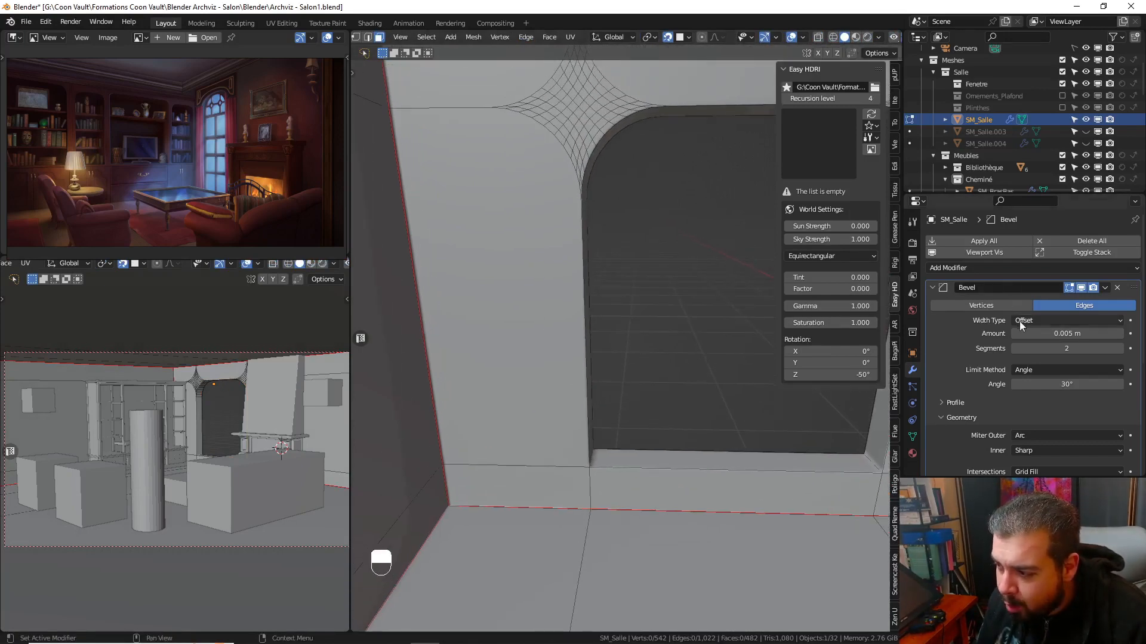
# - Remove the Subdivision modifier from SM_Salle and return to Object Mode
pyautogui.scroll(-5, 1020, 321)
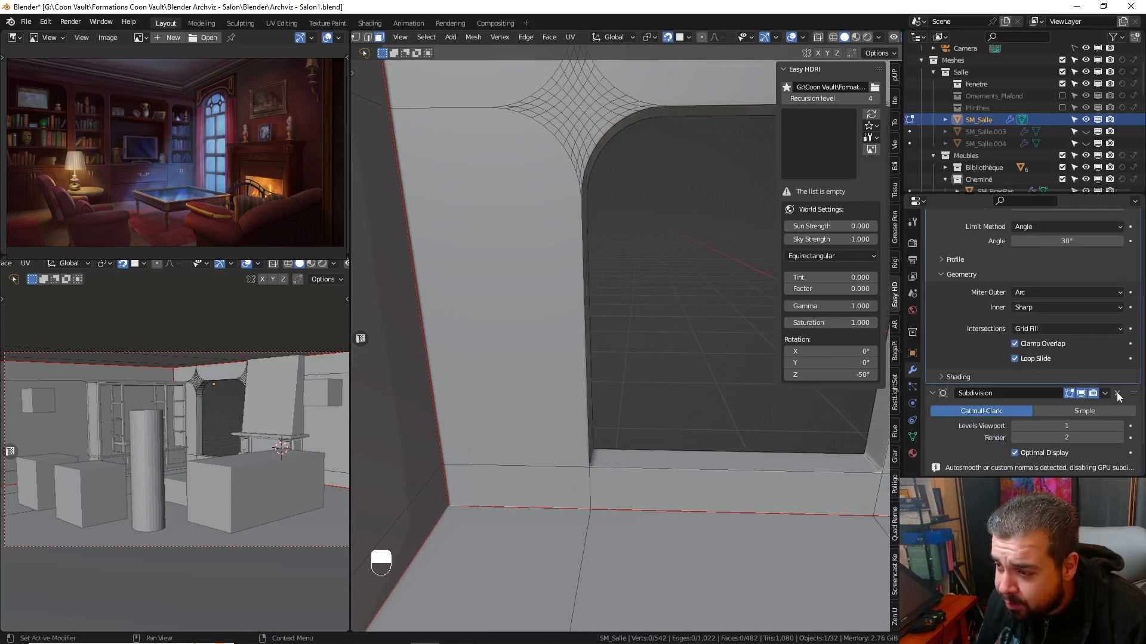
pyautogui.click(1117, 394)
pyautogui.press('Tab')
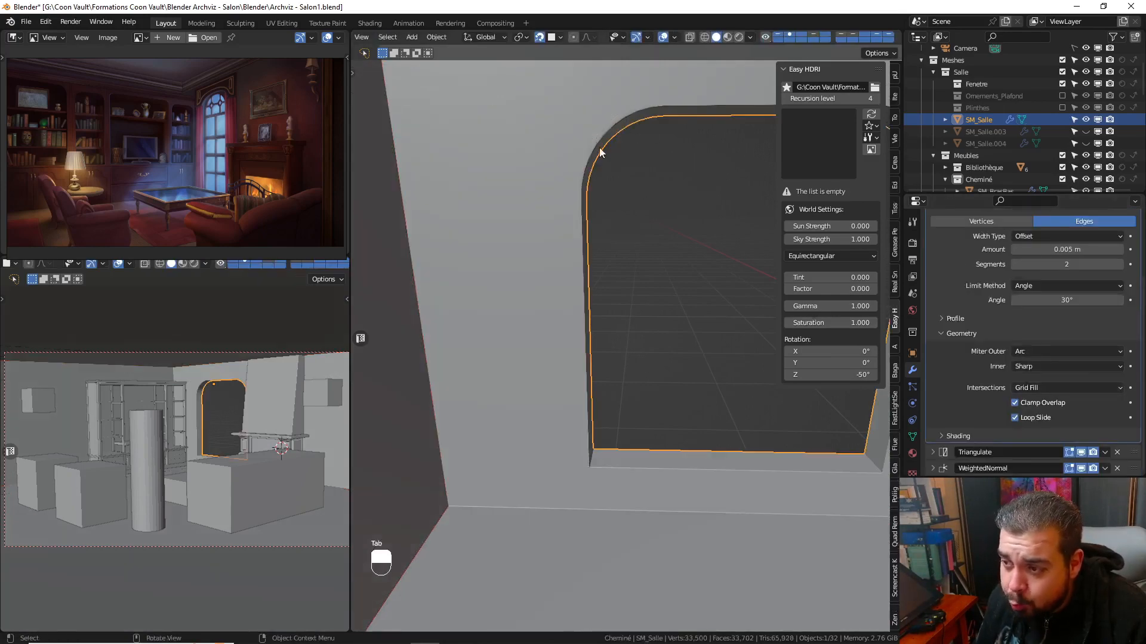
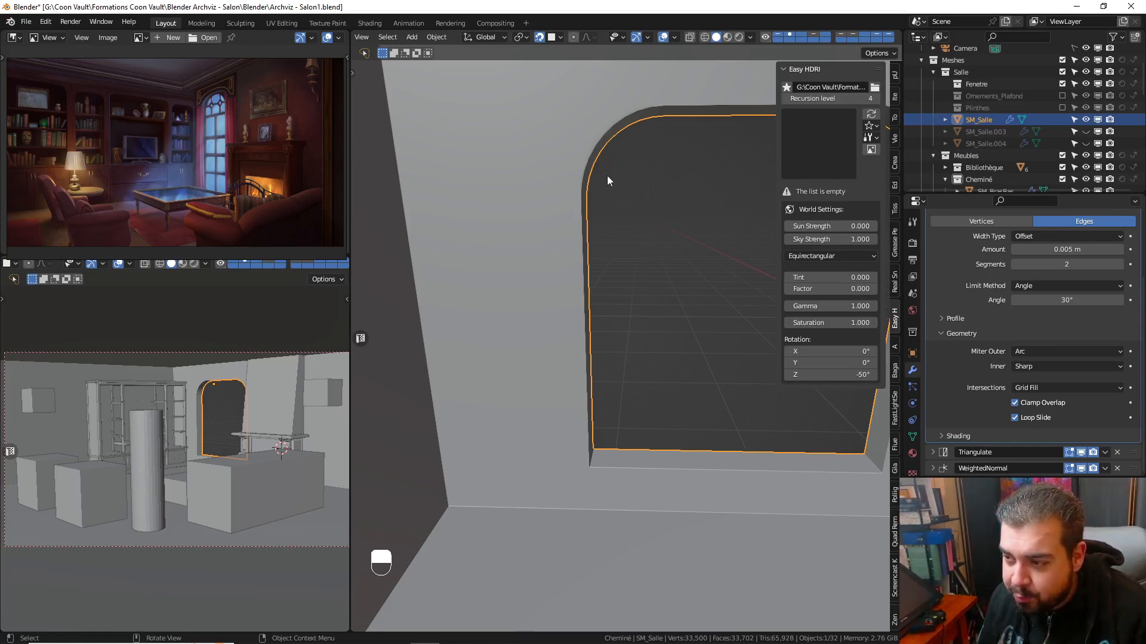
# - Apply the rotation and scale of SM_Salle and set its origin to its geometry
pyautogui.scroll(-1, 594, 195)
pyautogui.moveTo(594, 194); pyautogui.dragTo(682, 256, button='middle')
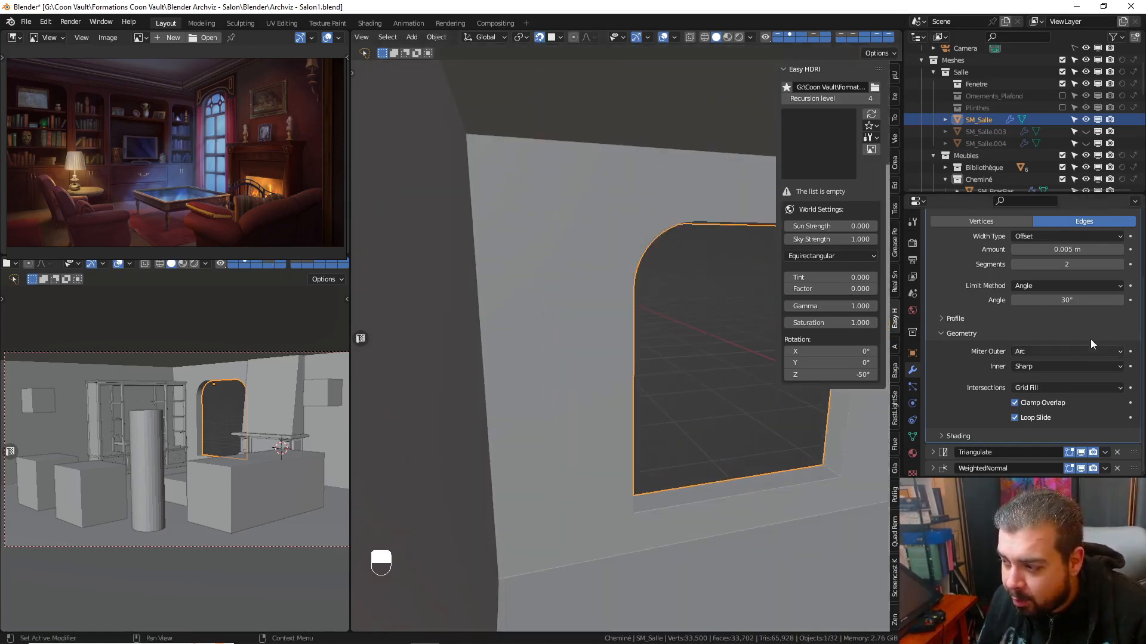
pyautogui.moveTo(629, 300); pyautogui.dragTo(594, 276, button='middle')
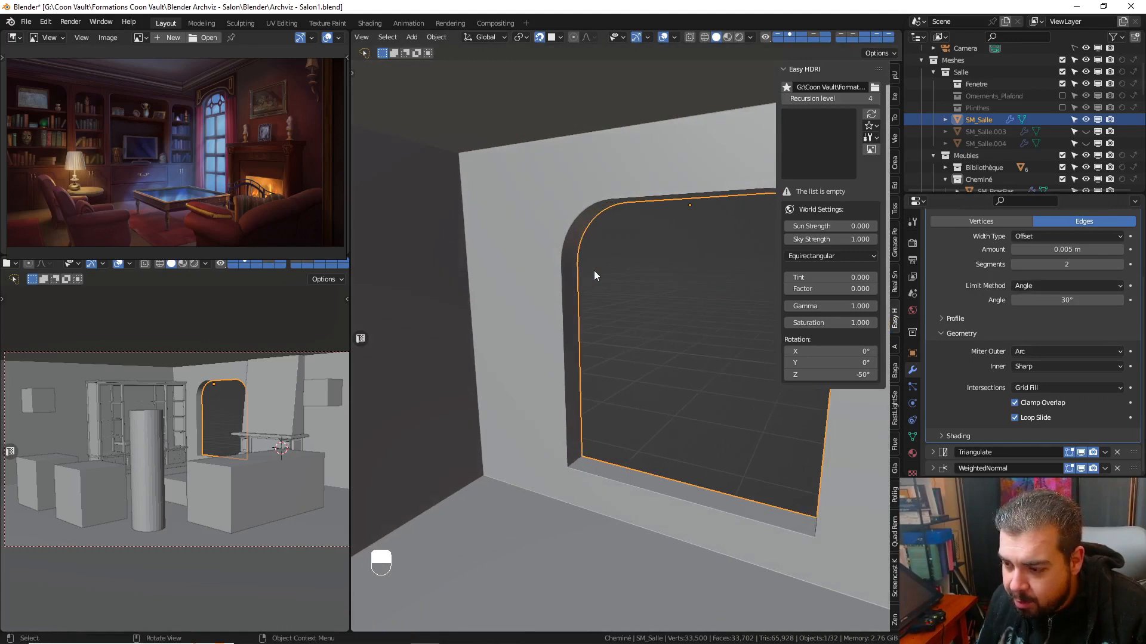
pyautogui.press('q')
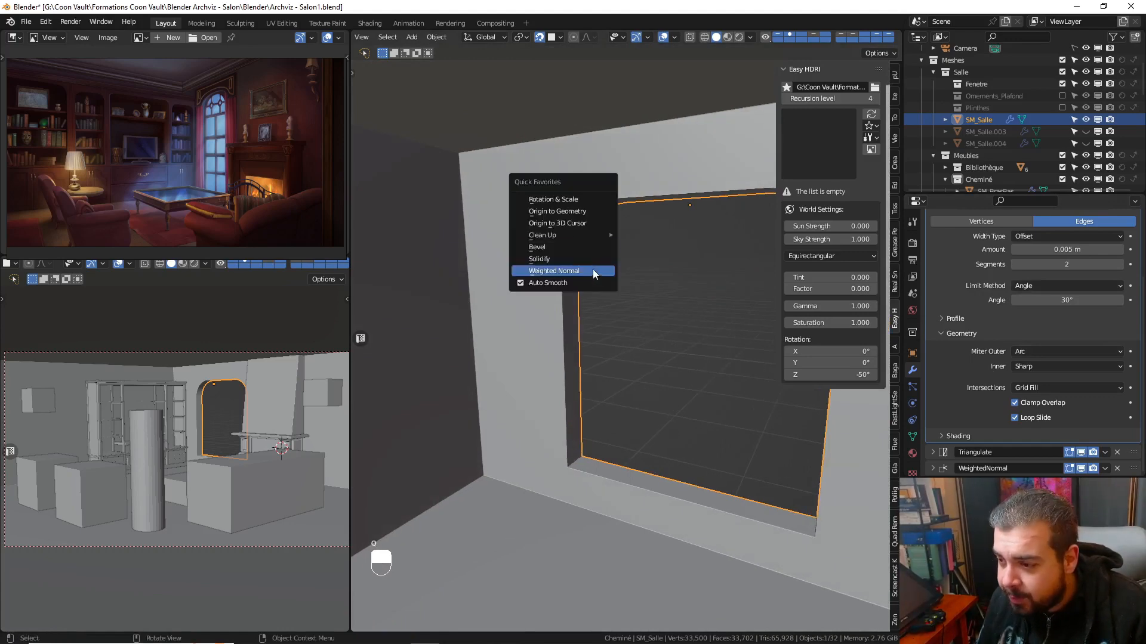
pyautogui.click(556, 198)
pyautogui.press('q')
pyautogui.click(544, 210)
# - Duplicate the loop of faces lining the inside of SM_Salle's window opening in place and separate it into its own object
pyautogui.press('Tab')
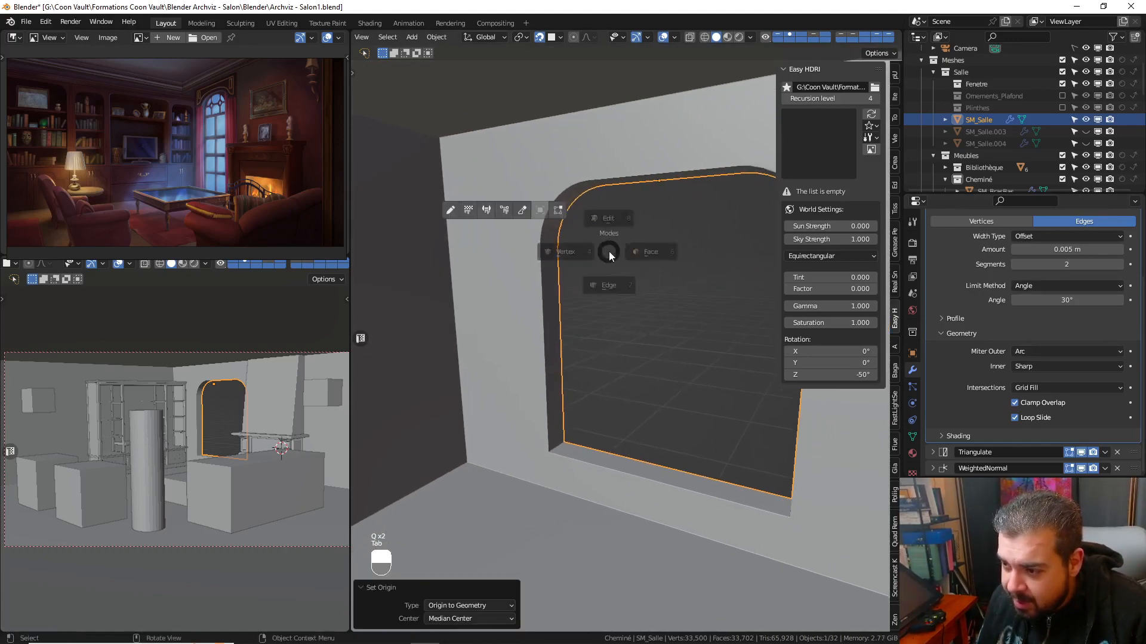
pyautogui.press('a')
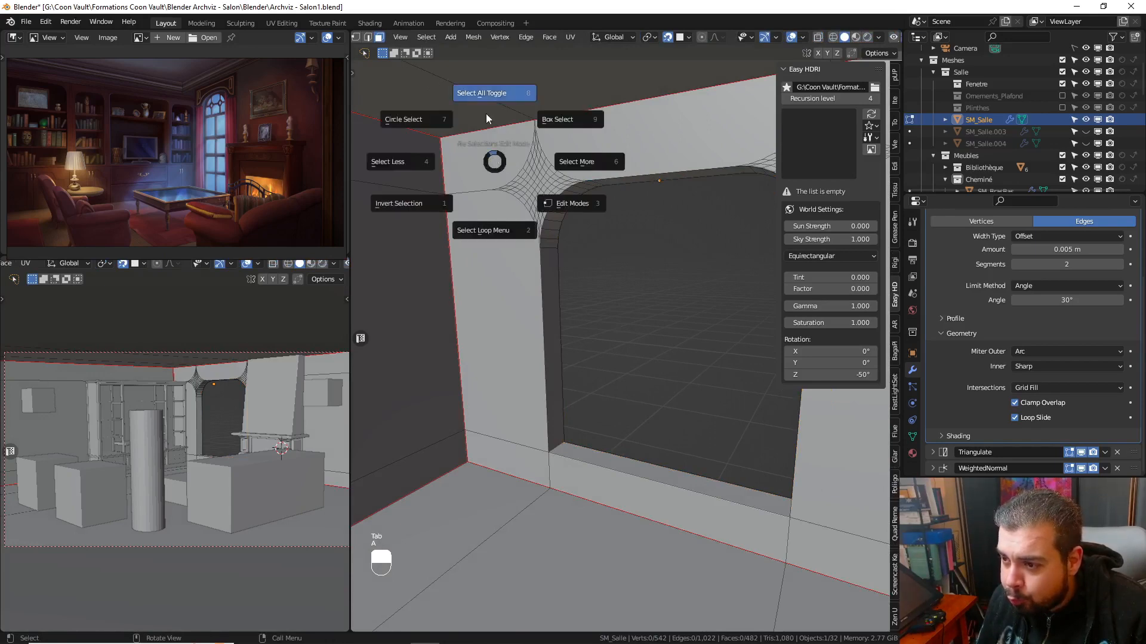
pyautogui.press('a')
pyautogui.moveTo(569, 259)
pyautogui.mouseDown(button='middle')
pyautogui.moveTo(541, 302)
pyautogui.moveTo(552, 259)
pyautogui.mouseUp(button='middle')
pyautogui.keyDown('shift'); pyautogui.moveTo(552, 259); pyautogui.dragTo(561, 263, button='middle'); pyautogui.keyUp('shift')
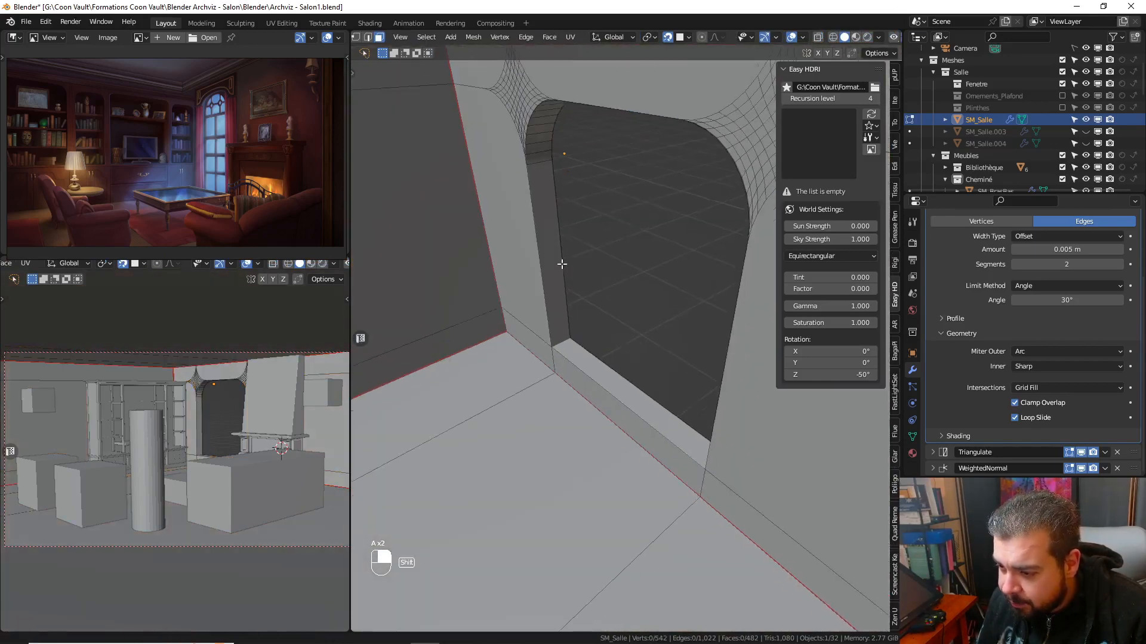
pyautogui.scroll(4, 558, 325)
pyautogui.keyDown('alt'); pyautogui.keyDown('shift'); pyautogui.click(525, 330); pyautogui.keyUp('shift'); pyautogui.keyUp('alt')
pyautogui.moveTo(528, 328); pyautogui.dragTo(615, 274, button='middle')
pyautogui.scroll(-2, 621, 266)
pyautogui.hotkey('shift', 'd')
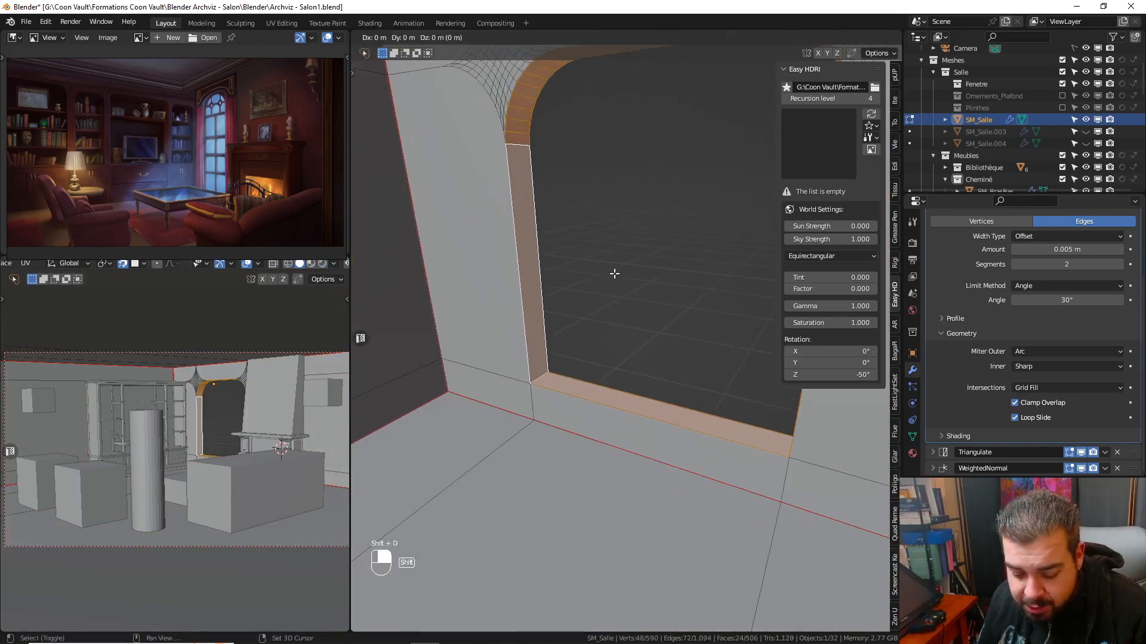
pyautogui.rightClick(615, 274)
pyautogui.press('p')
pyautogui.click(614, 273)
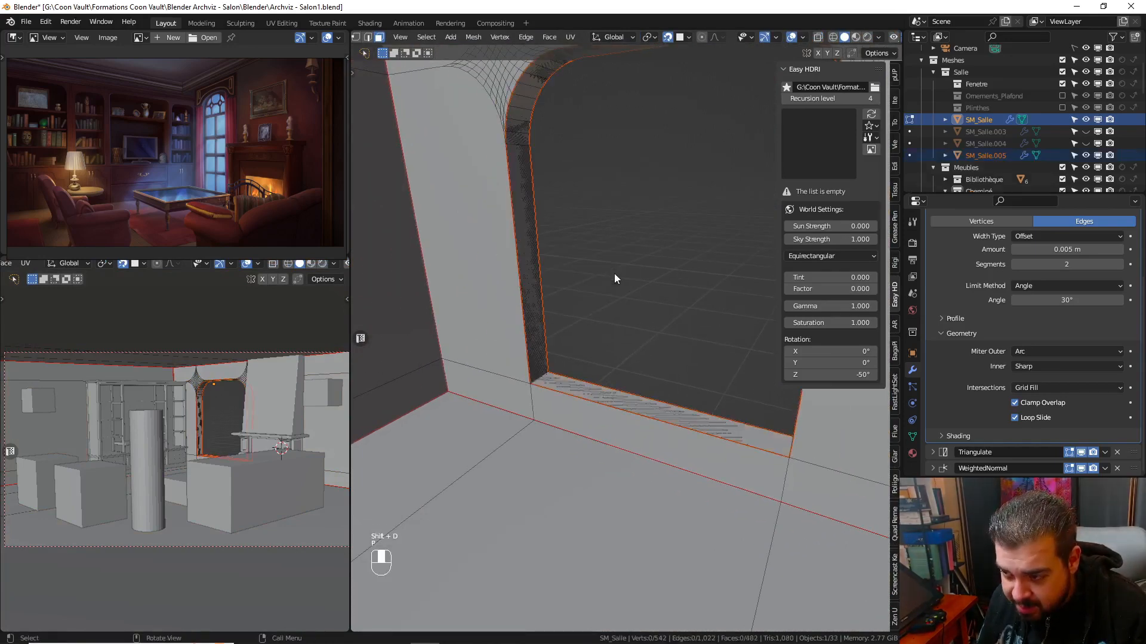
pyautogui.press('Tab')
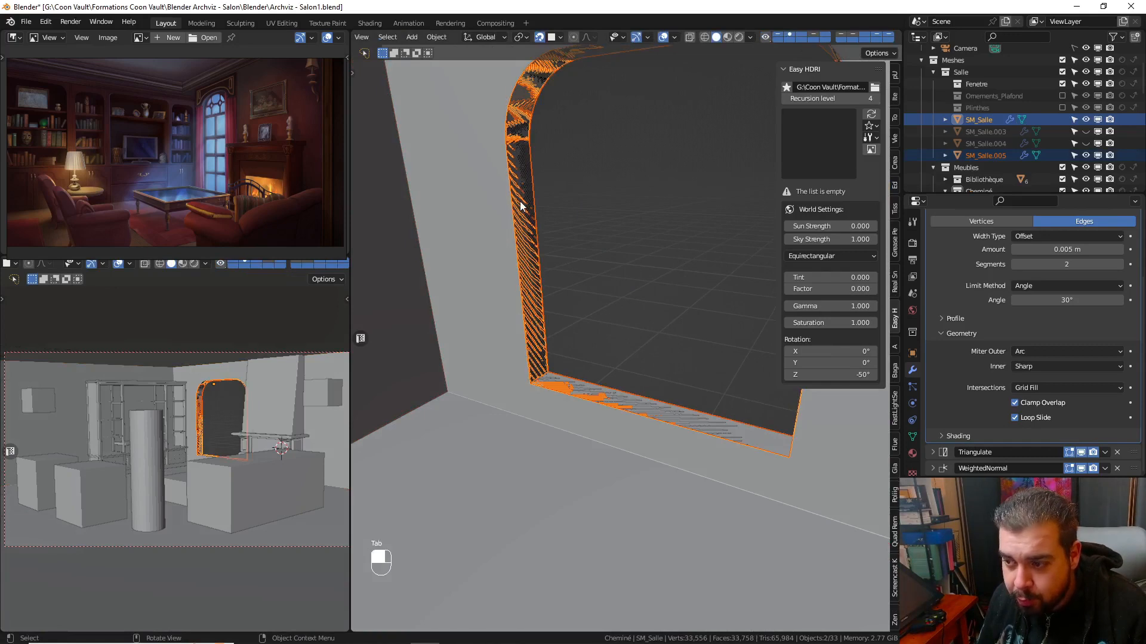
# - Rename the separated window surround object as SM_ContourFenetre
pyautogui.click(520, 206)
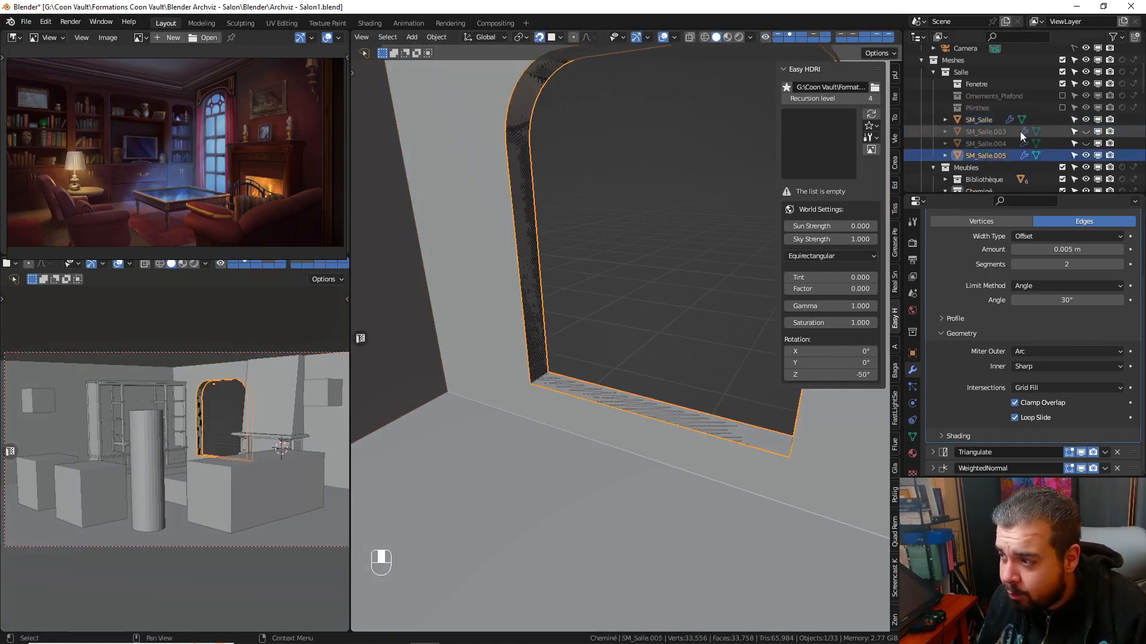
pyautogui.doubleClick(991, 154)
pyautogui.moveTo(979, 114); pyautogui.dragTo(1106, 108)
pyautogui.press('BackSpace')
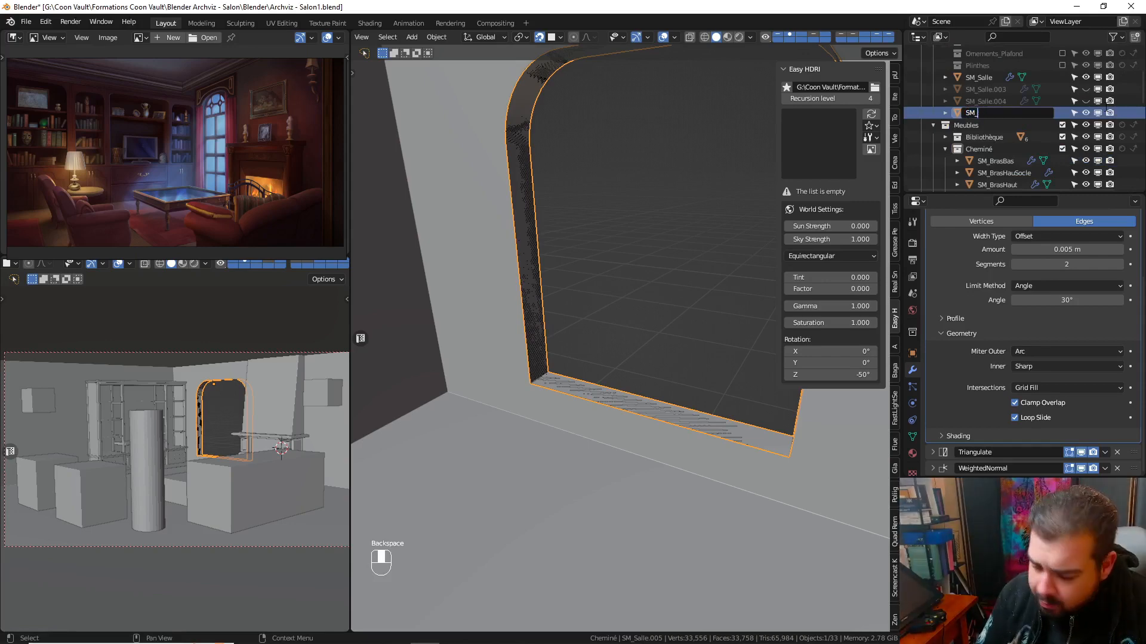
pyautogui.write('Contou')
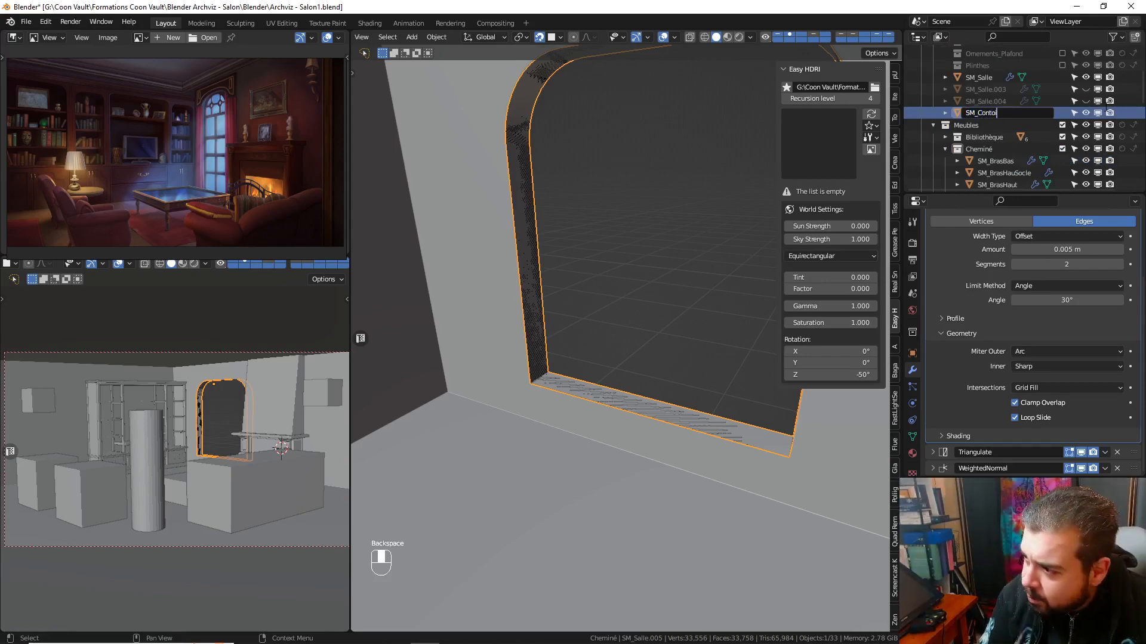
pyautogui.write('rFenetre')
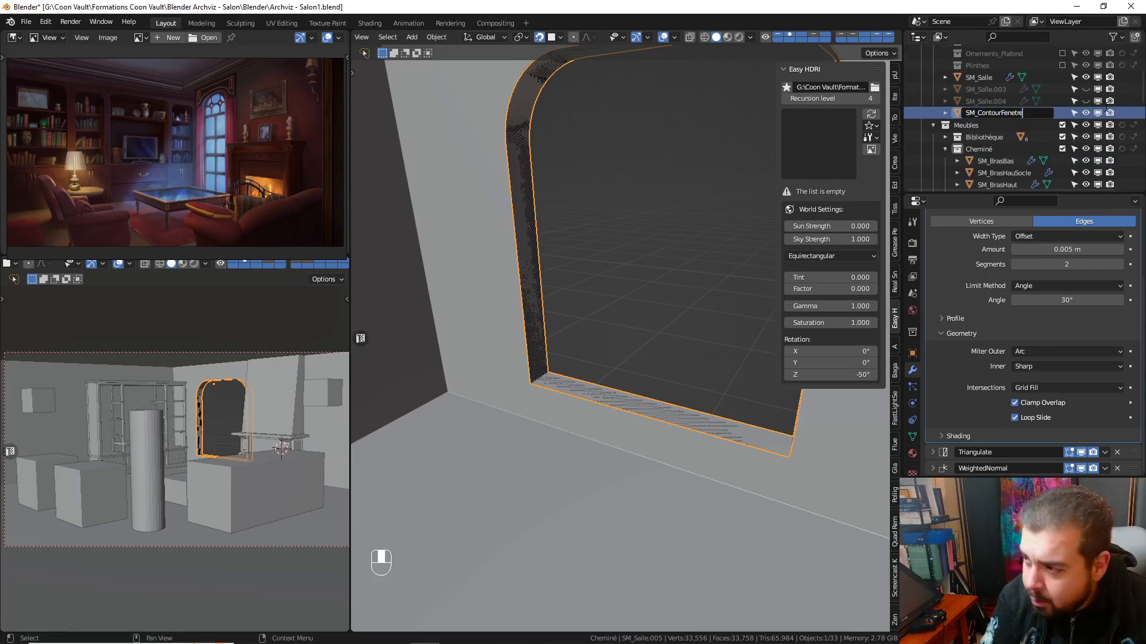
pyautogui.press('Return')
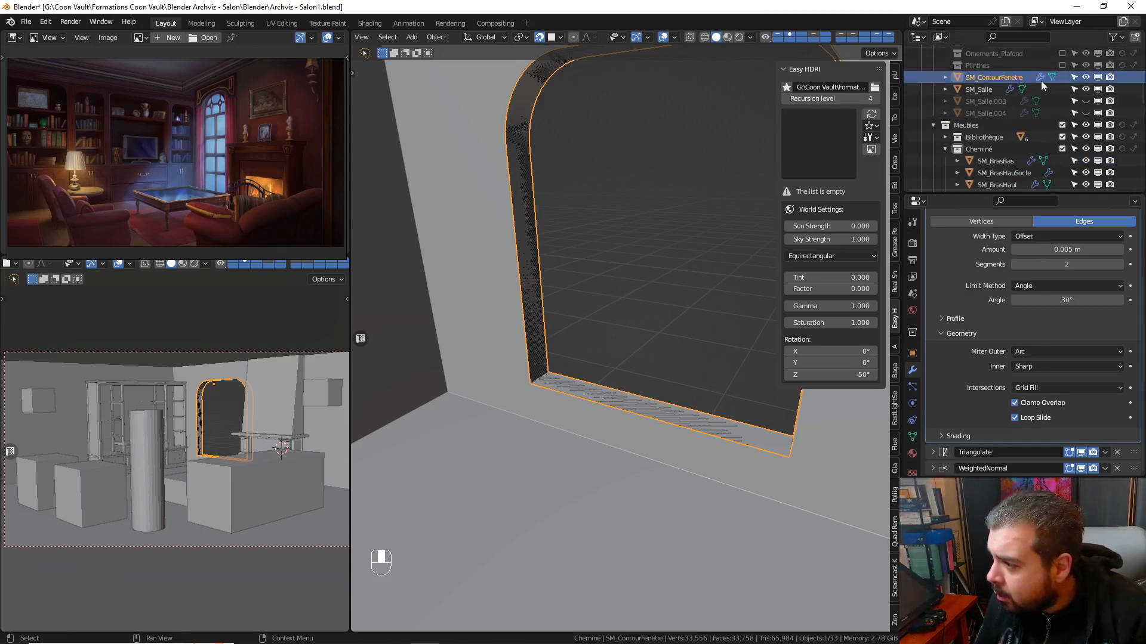
# - Unhide SM_Salle.003, exit local view to show the whole room, and rename the object as SM_Plinthes
pyautogui.click(1086, 101)
pyautogui.click(984, 105)
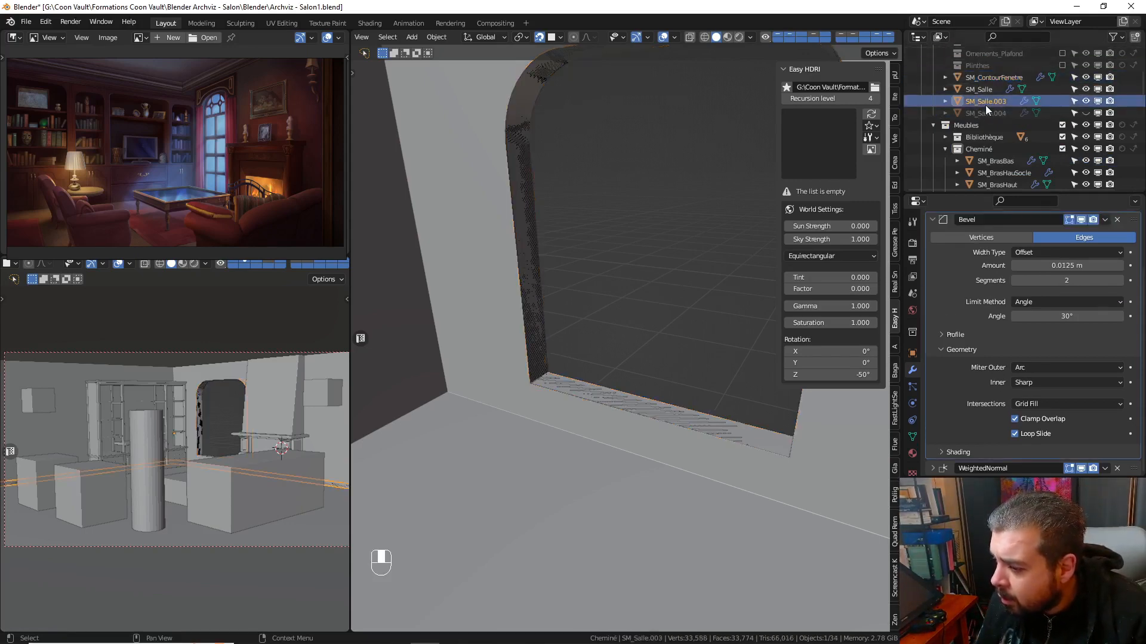
pyautogui.press('KP_Decimal')
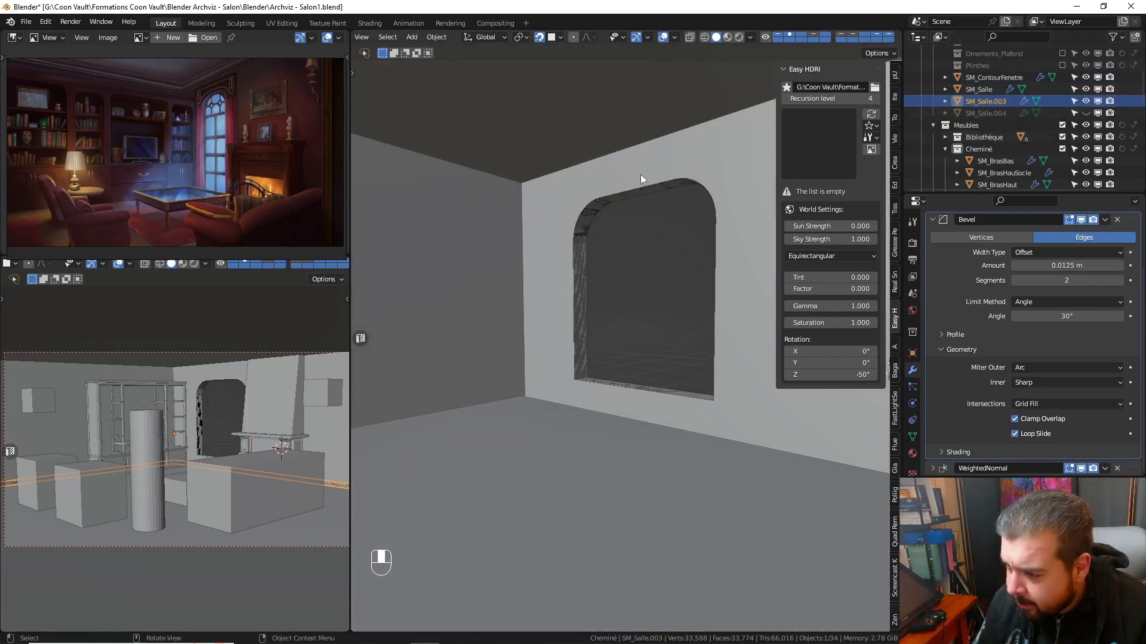
pyautogui.press('KP_Divide')
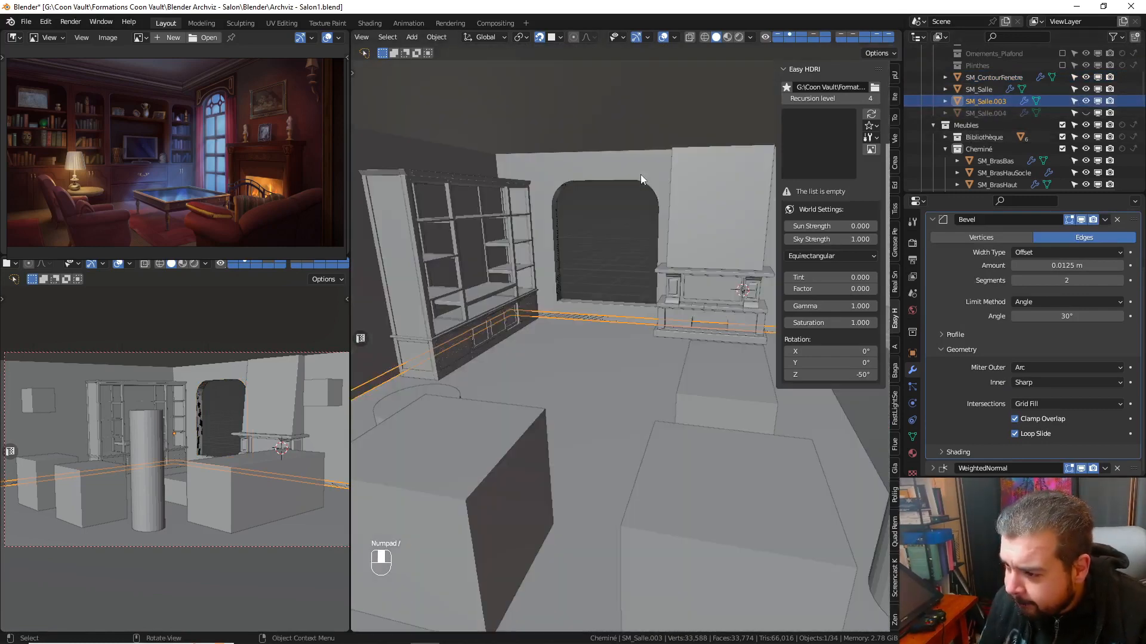
pyautogui.scroll(1, 976, 103)
pyautogui.doubleClick(978, 111)
pyautogui.press('BackSpace')
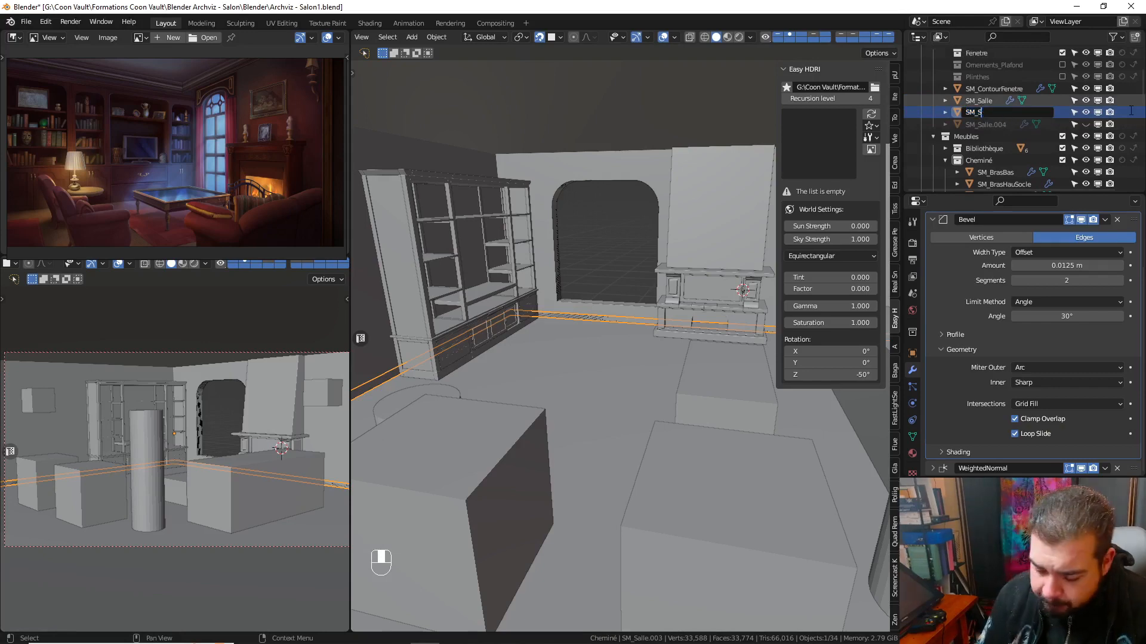
pyautogui.write('Plinthes')
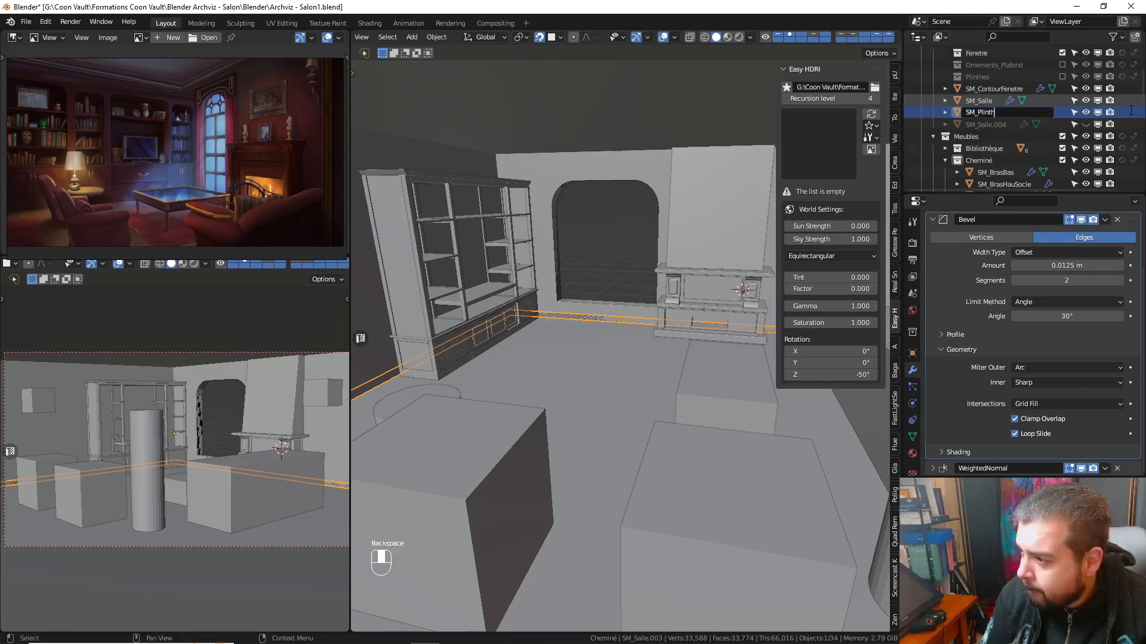
pyautogui.press('Return')
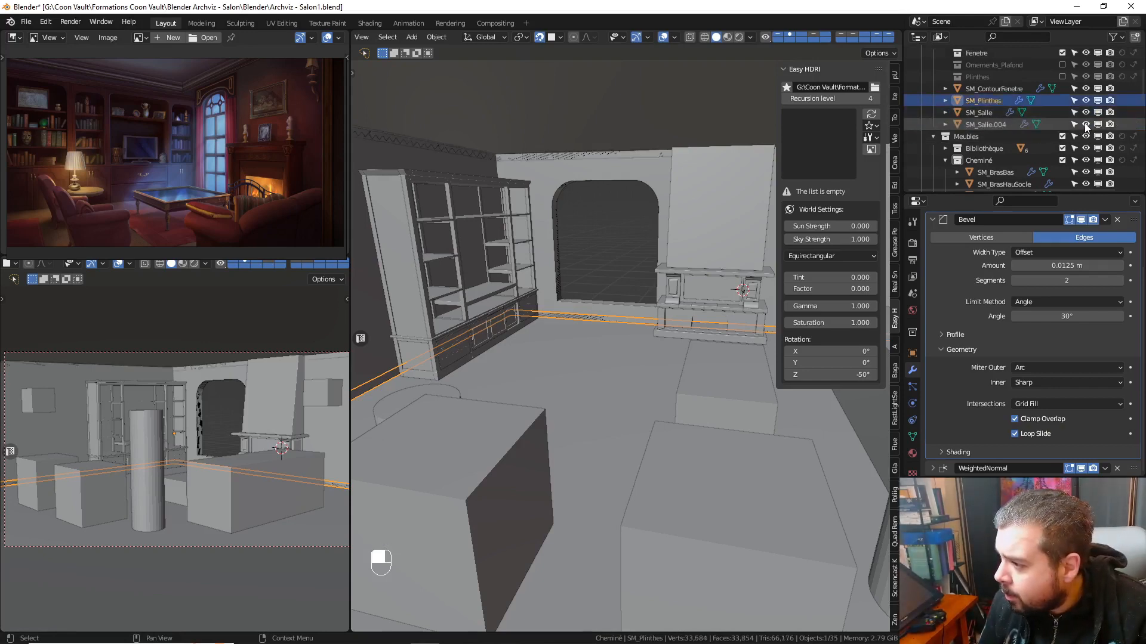
# - Unhide the ceiling moulding SM_Salle.004 and rename it as SM_OrnementsPlafond
pyautogui.click(993, 124)
pyautogui.doubleClick(993, 124)
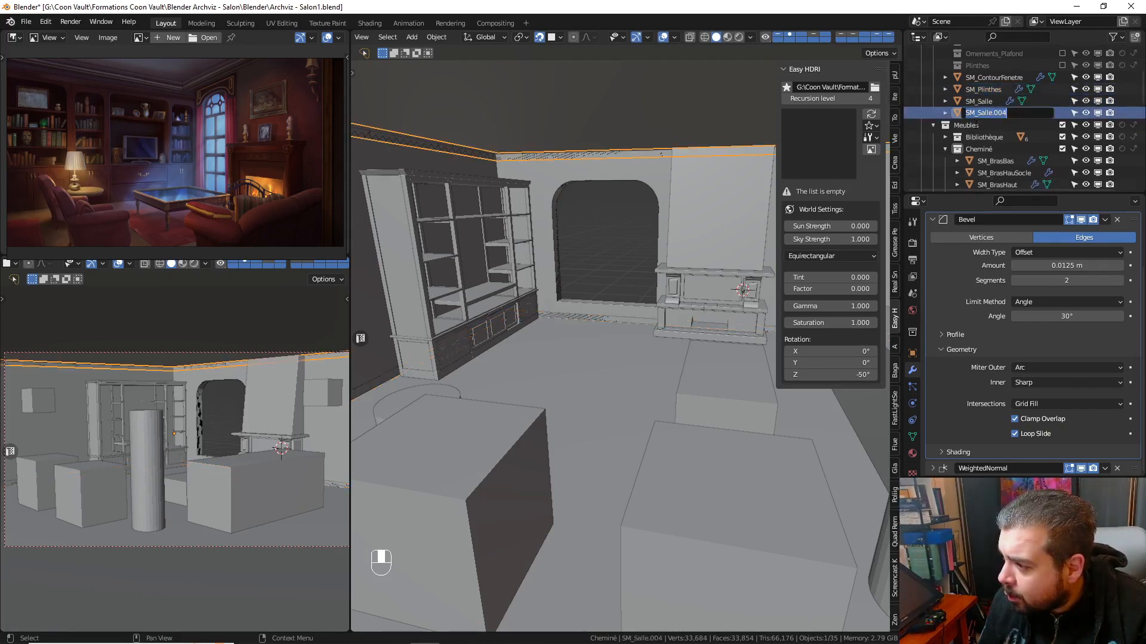
pyautogui.moveTo(978, 117); pyautogui.dragTo(1032, 117)
pyautogui.write('Orn')
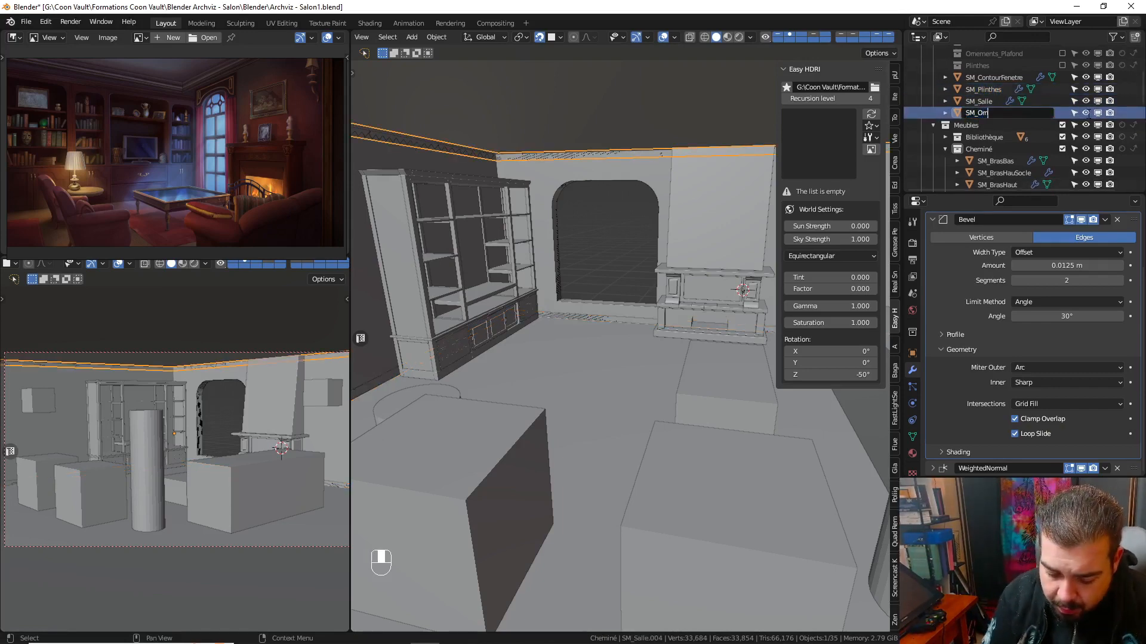
pyautogui.write('emùents')
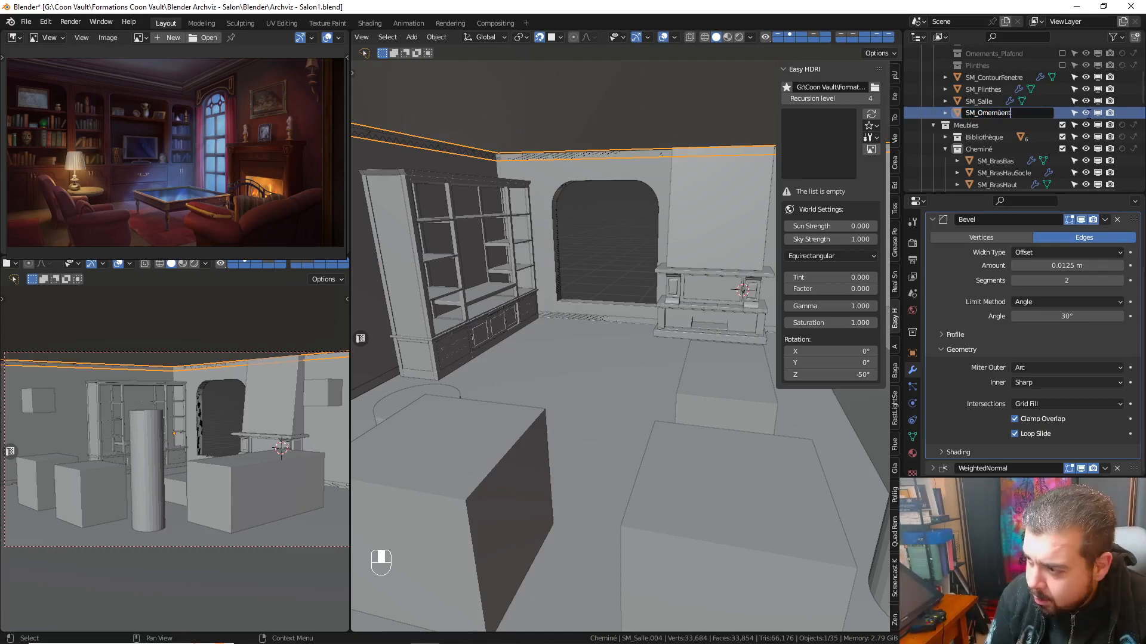
pyautogui.press('BackSpace')
pyautogui.press('BackSpace')
pyautogui.press('BackSpace')
pyautogui.press('BackSpace')
pyautogui.write('ntsP')
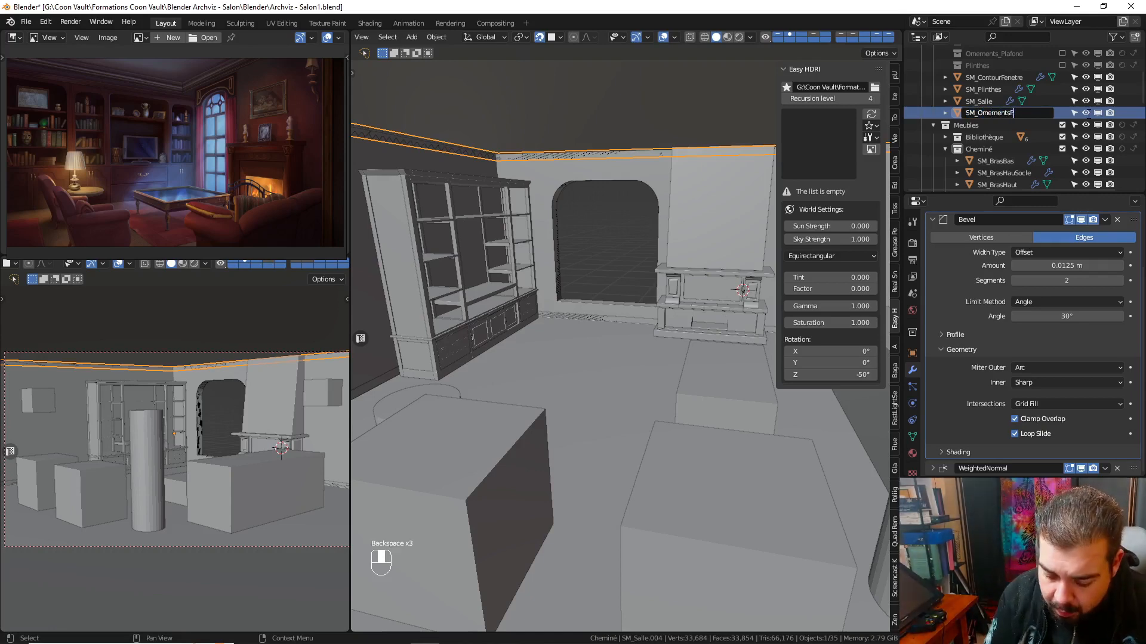
pyautogui.write('lafond')
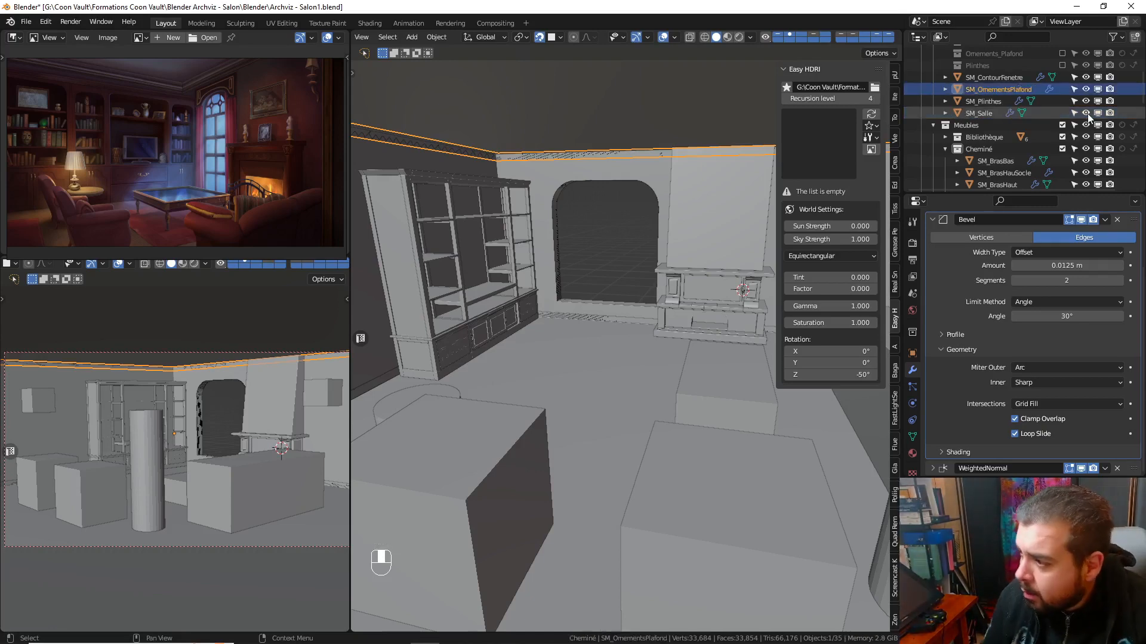
pyautogui.press('Return')
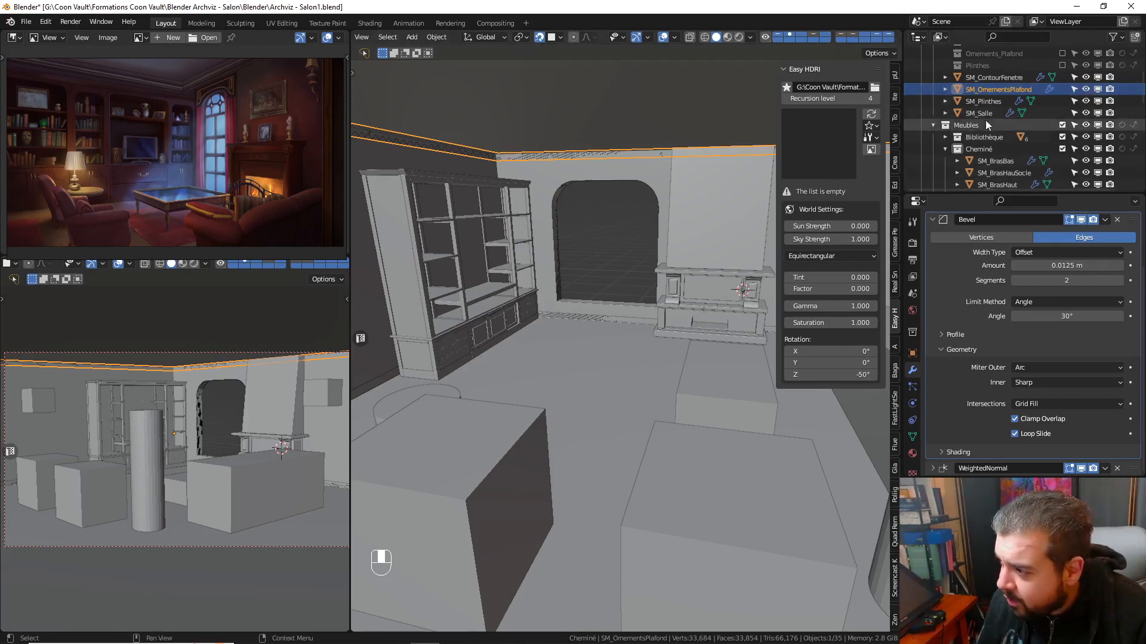
# - Add a Solidify modifier to SM_ContourFenetre and move it to the start of the modifier stack, before Bevel
pyautogui.click(996, 78)
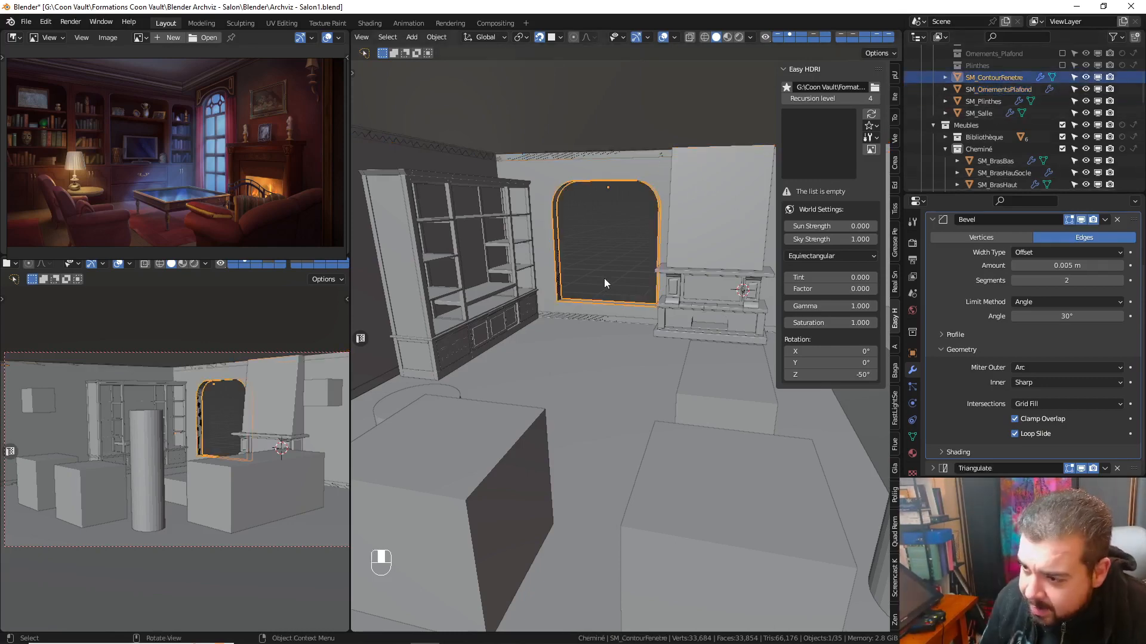
pyautogui.scroll(3, 620, 280)
pyautogui.press('KP_Decimal')
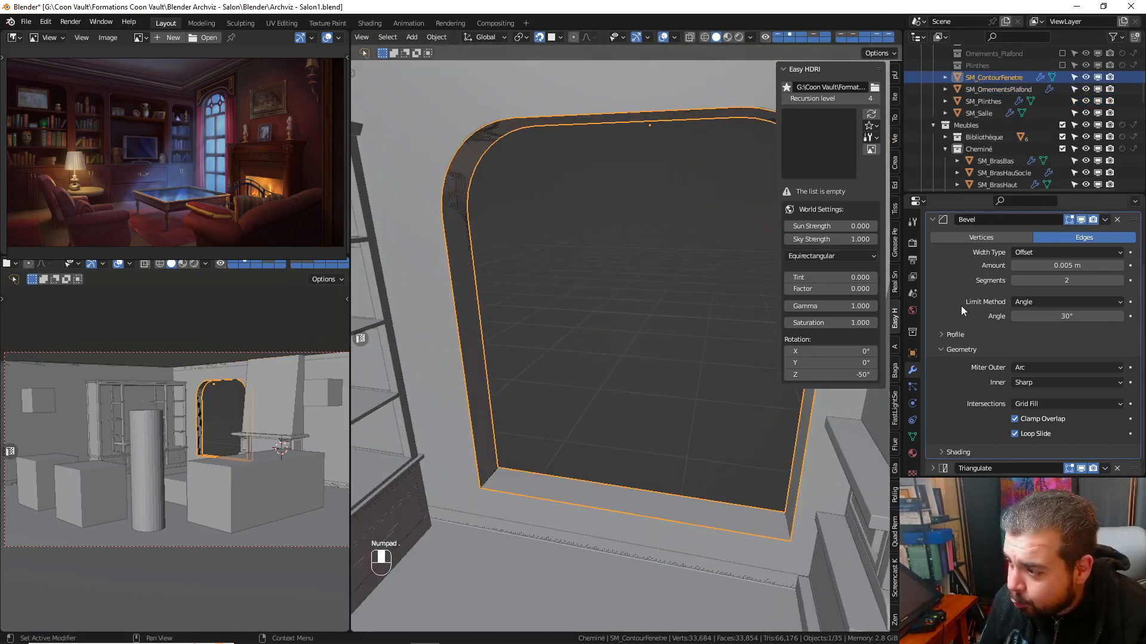
pyautogui.scroll(3, 961, 305)
pyautogui.click(968, 268)
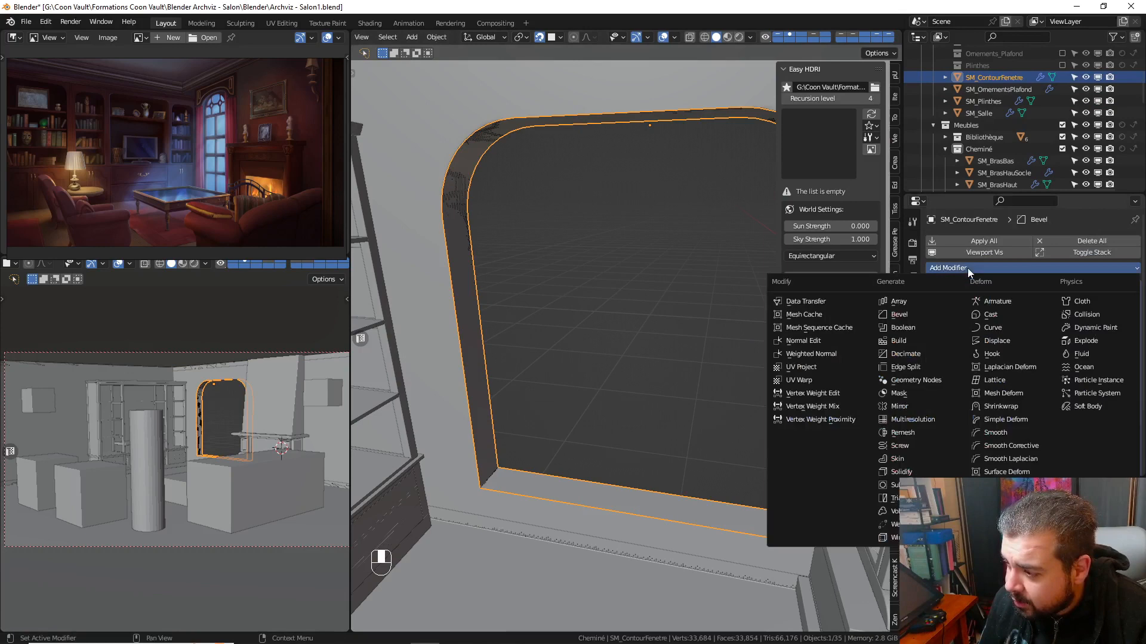
pyautogui.click(920, 472)
pyautogui.scroll(-10, 1030, 406)
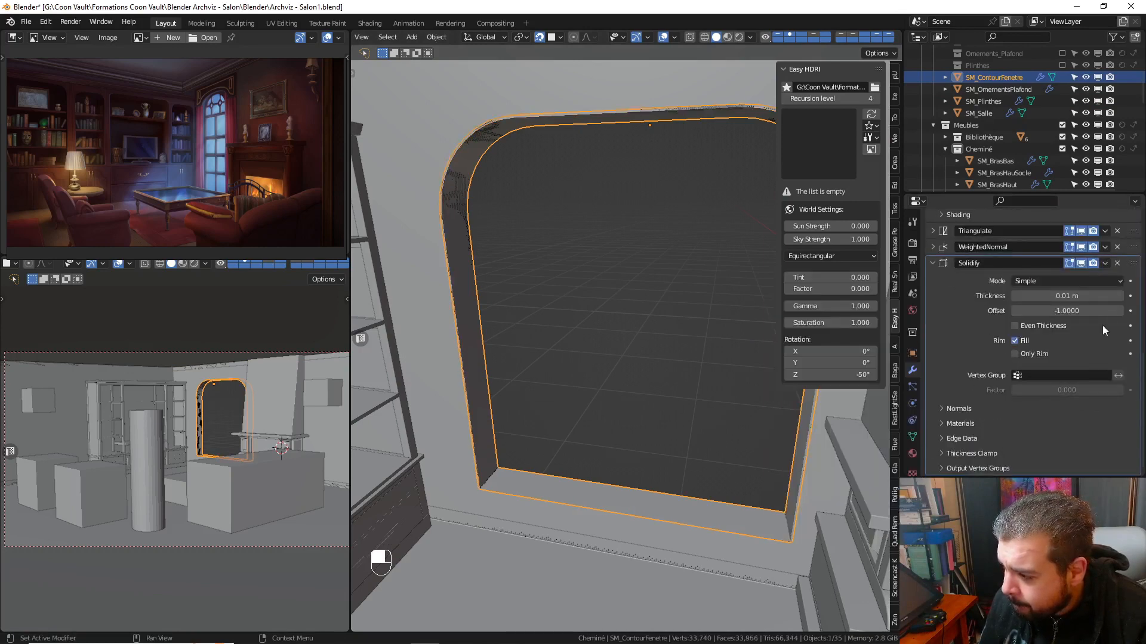
pyautogui.moveTo(1136, 271); pyautogui.dragTo(1134, 160)
# - Remove the Triangulate modifier from SM_ContourFenetre
pyautogui.scroll(10, 1090, 316)
pyautogui.scroll(-4, 1046, 399)
pyautogui.scroll(-8, 1047, 395)
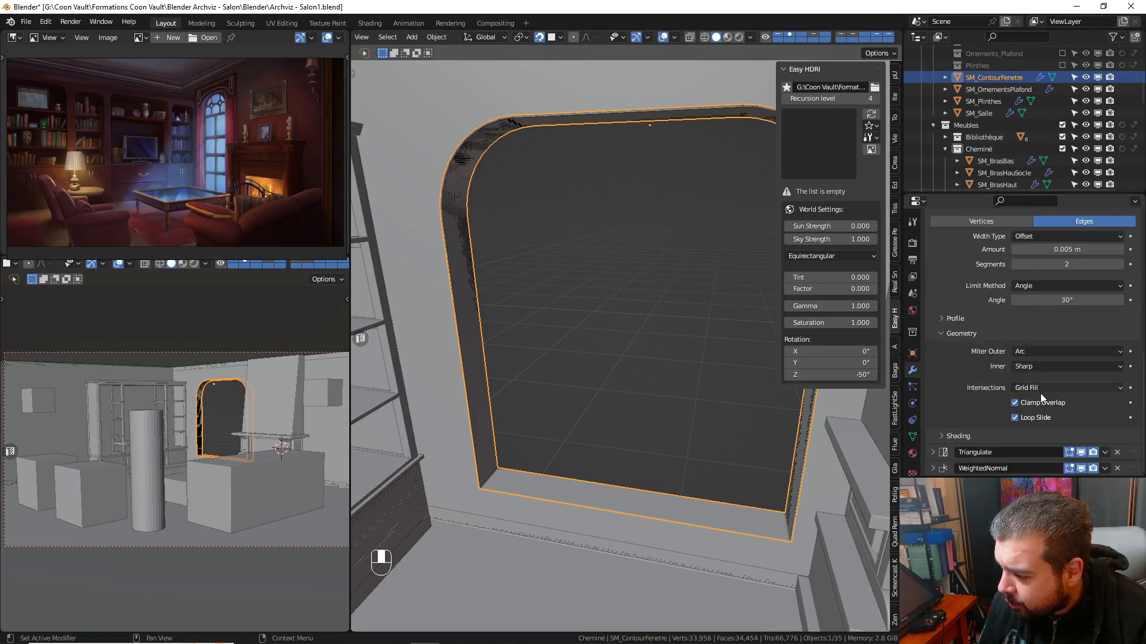
pyautogui.click(1117, 452)
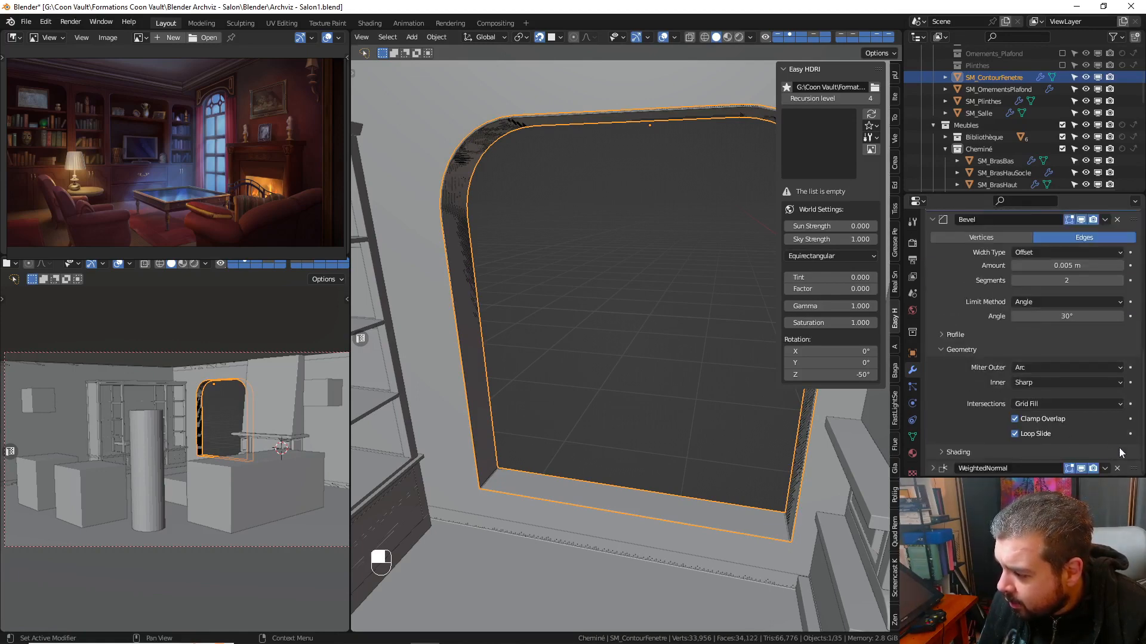
# - Set the Solidify thickness to -0.05 m with Even Thickness enabled, and apply the modifier to SM_ContourFenetre
pyautogui.scroll(10, 1083, 443)
pyautogui.click(1061, 316)
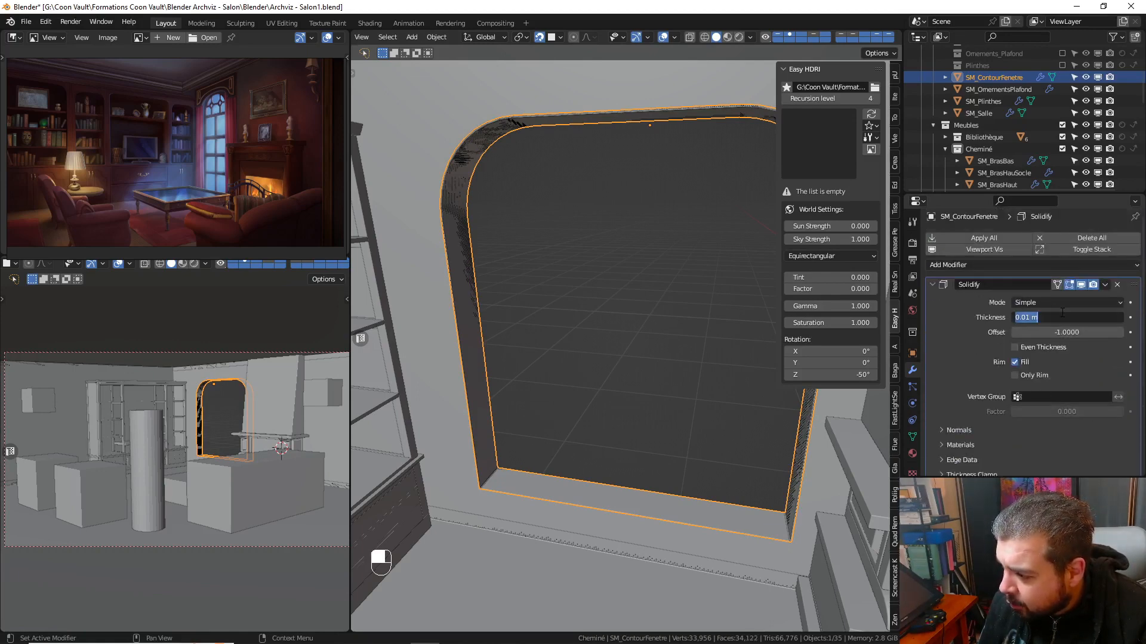
pyautogui.write('-0.05')
pyautogui.press('Return')
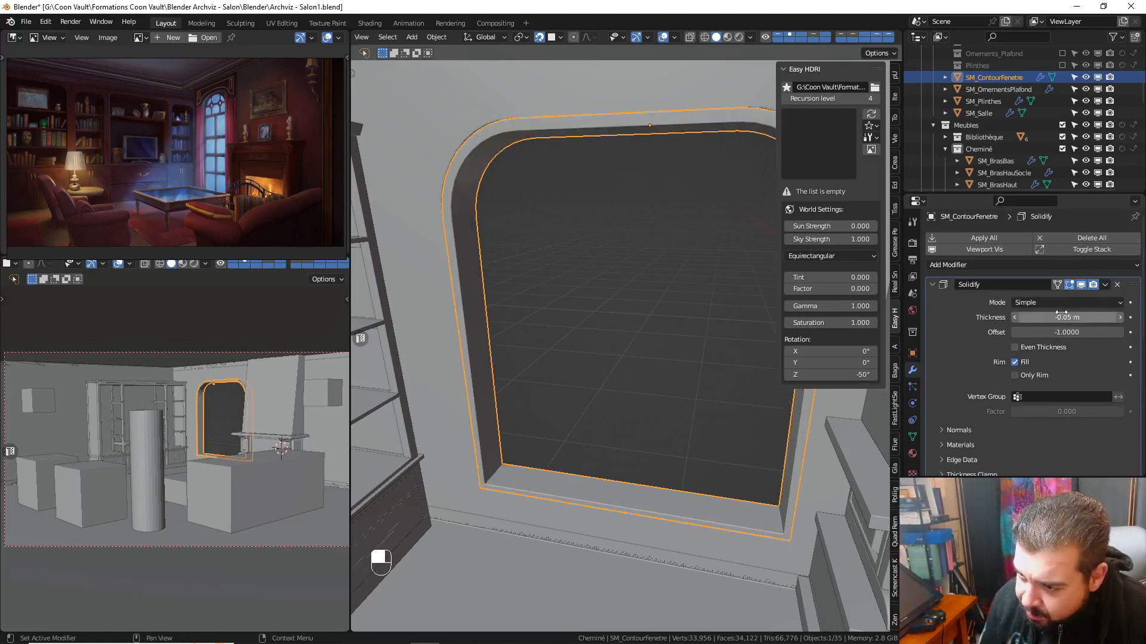
pyautogui.click(1021, 349)
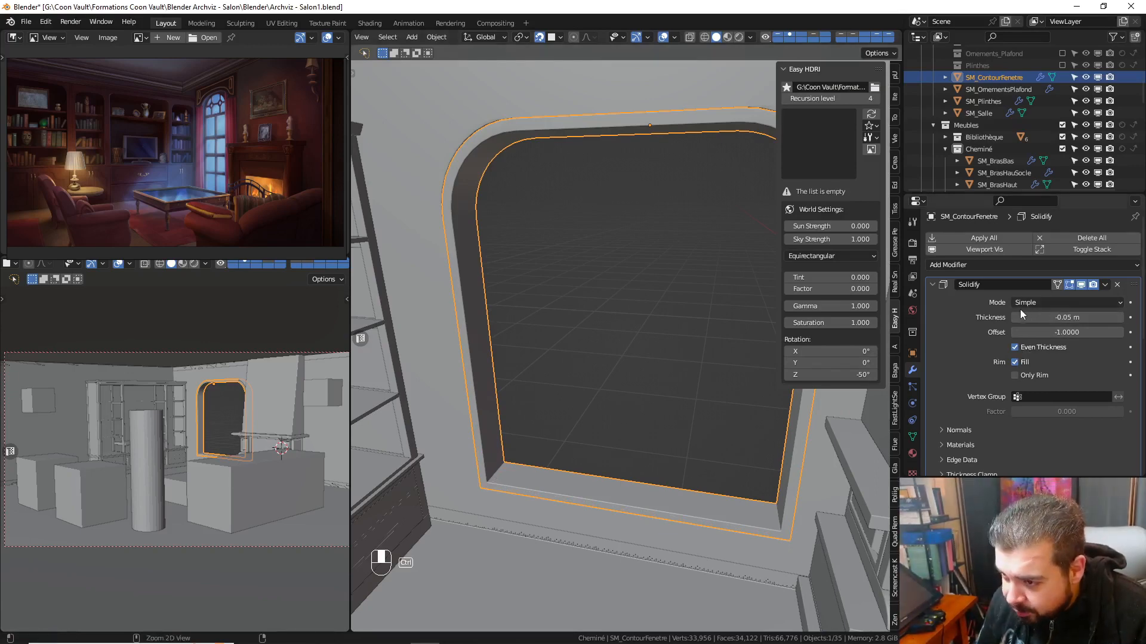
pyautogui.hotkey('ctrl', 'a')
# - Apply the rotation and scale of SM_ContourFenetre and set its origin to its geometry
pyautogui.press('q')
pyautogui.click(575, 224)
pyautogui.press('q')
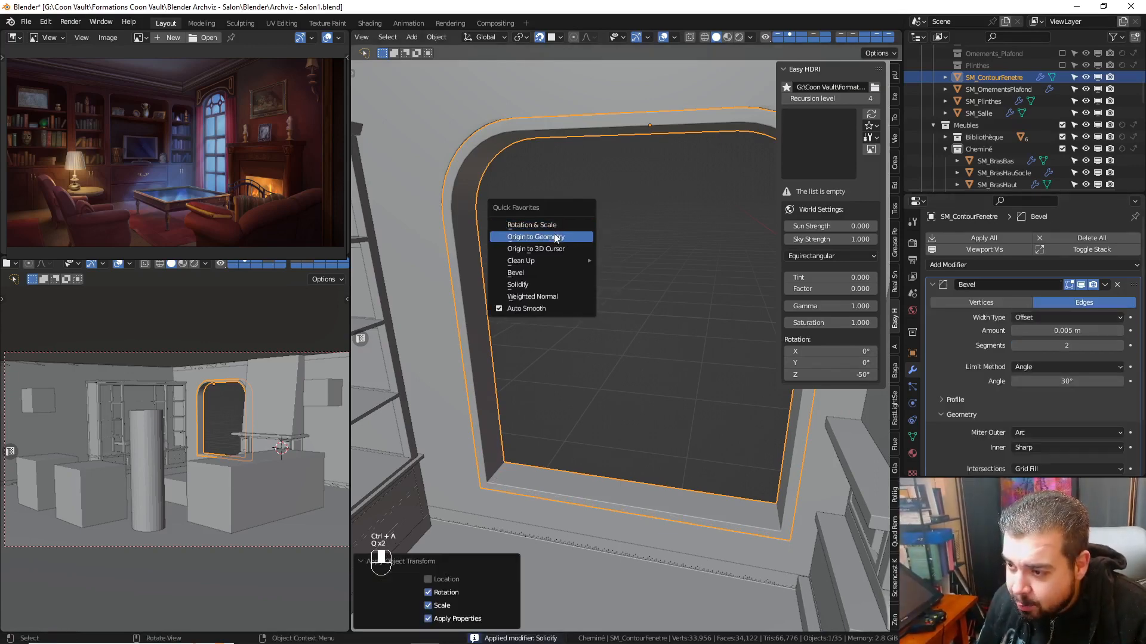
pyautogui.click(556, 237)
# - Scale SM_ContourFenetre by 0.5 along the global X axis
pyautogui.press('s')
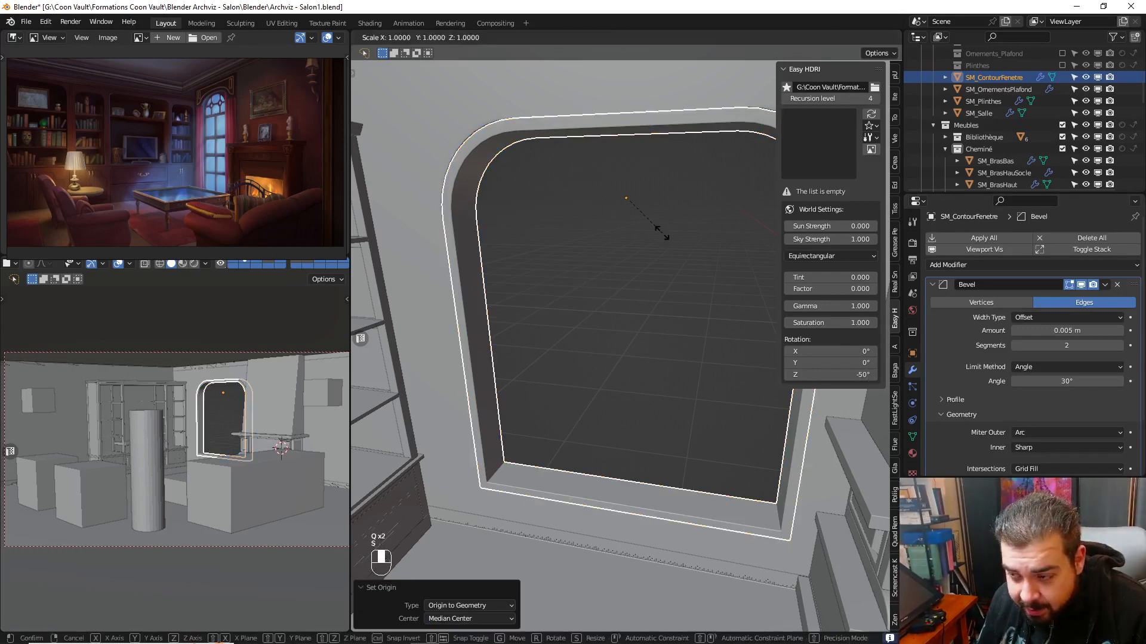
pyautogui.press('y')
pyautogui.write('x')
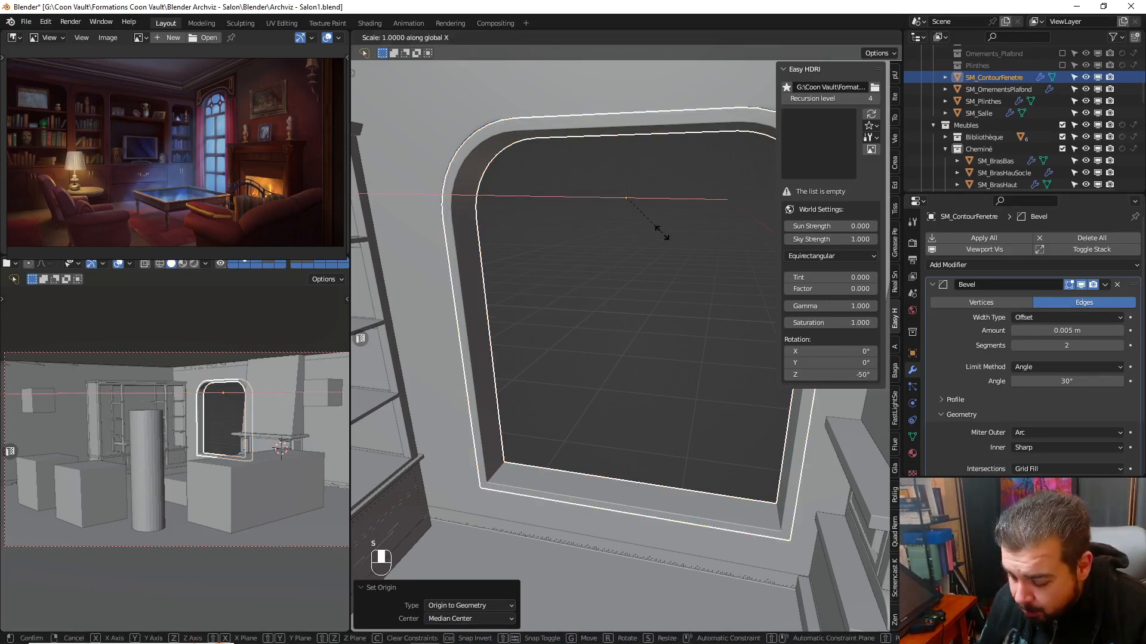
pyautogui.write('.5')
pyautogui.press('Return')
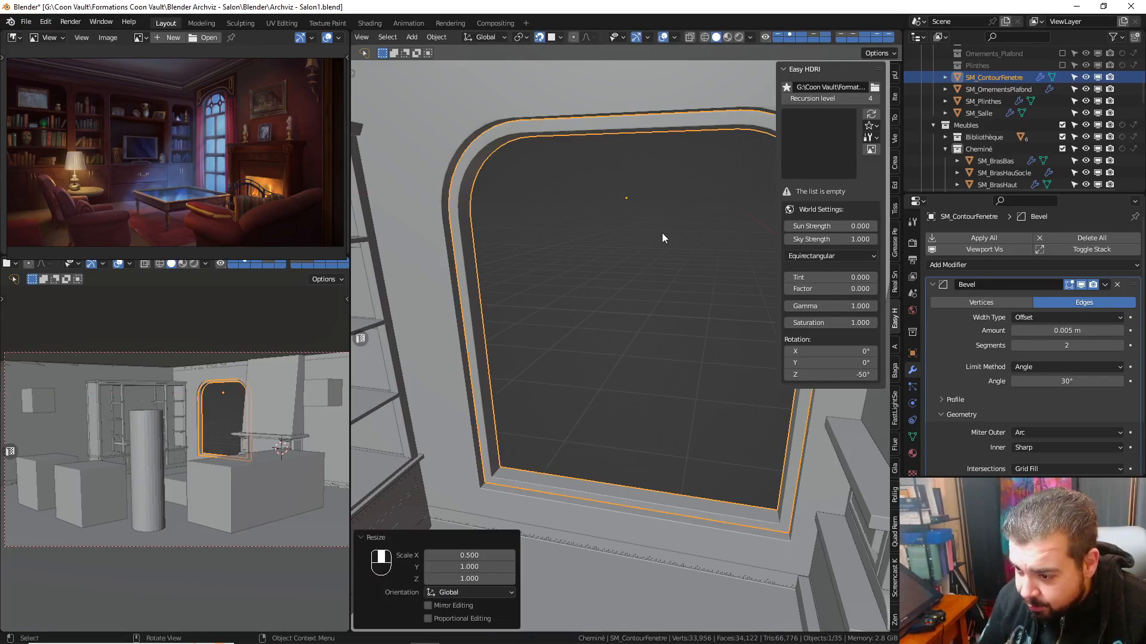
# - Apply the rotation and scale of the resized SM_ContourFenetre and recenter its origin on its geometry
pyautogui.press('q')
pyautogui.click(591, 233)
pyautogui.press('q')
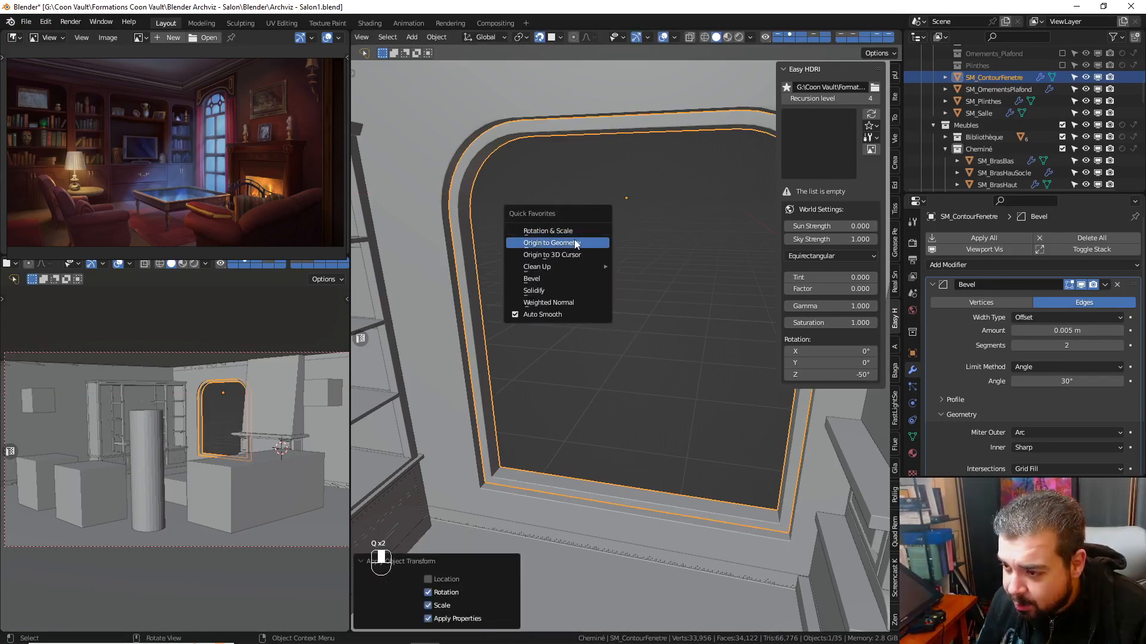
pyautogui.click(584, 245)
# - Separate the straight bottom and top segments of SM_ContourFenetre, all four sides of each, into their own object
pyautogui.press('Tab')
pyautogui.click(614, 182)
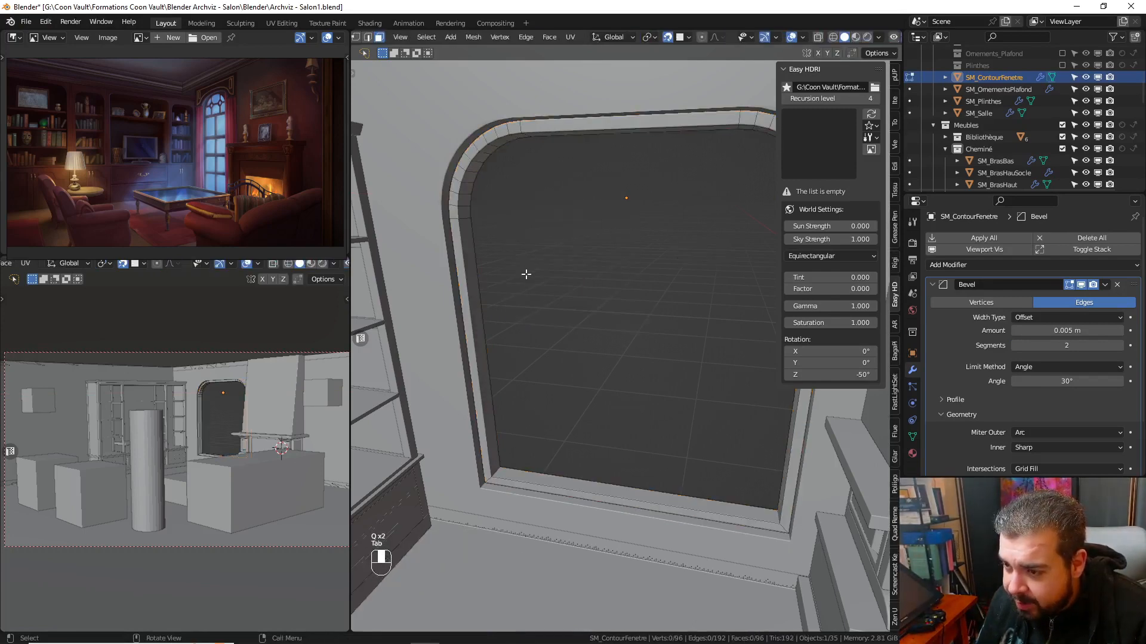
pyautogui.moveTo(525, 274); pyautogui.dragTo(539, 271, button='middle')
pyautogui.press('a')
pyautogui.click(539, 209)
pyautogui.press('a')
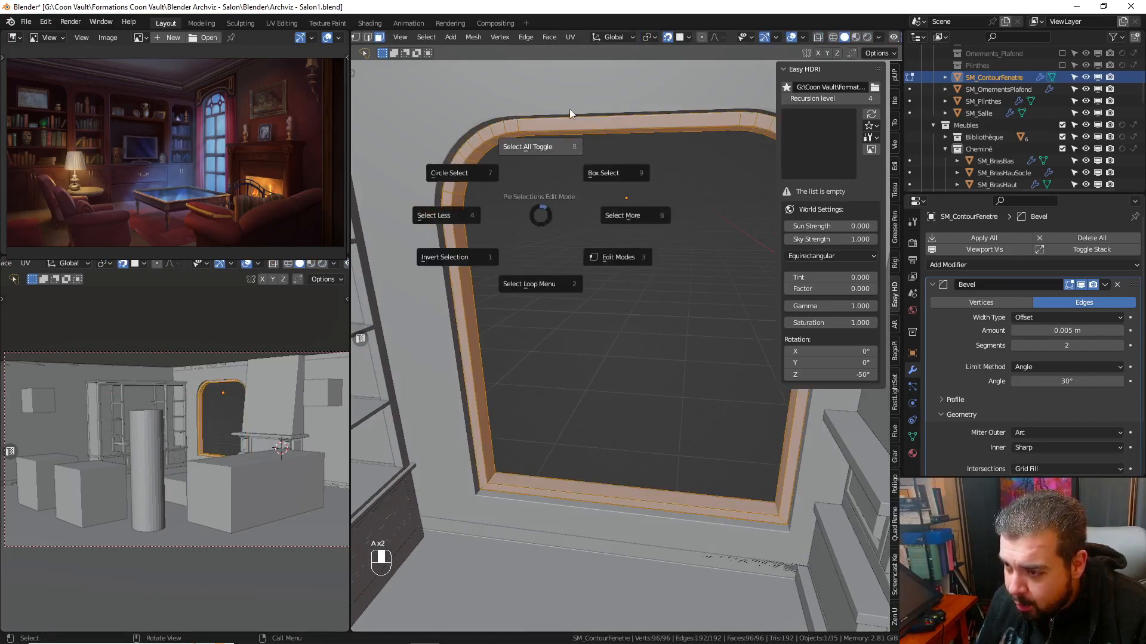
pyautogui.click(569, 108)
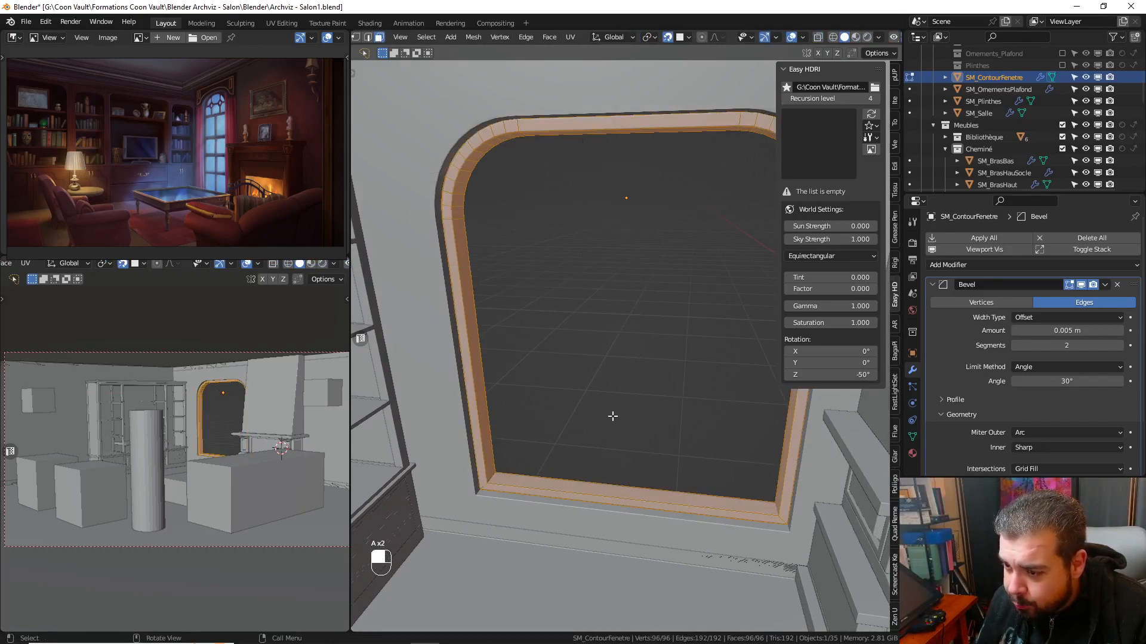
pyautogui.click(569, 478)
pyautogui.keyDown('alt'); pyautogui.keyDown('shift'); pyautogui.click(569, 478); pyautogui.keyUp('shift'); pyautogui.keyUp('alt')
pyautogui.keyDown('alt'); pyautogui.keyDown('shift'); pyautogui.click(569, 479); pyautogui.keyUp('shift'); pyautogui.keyUp('alt')
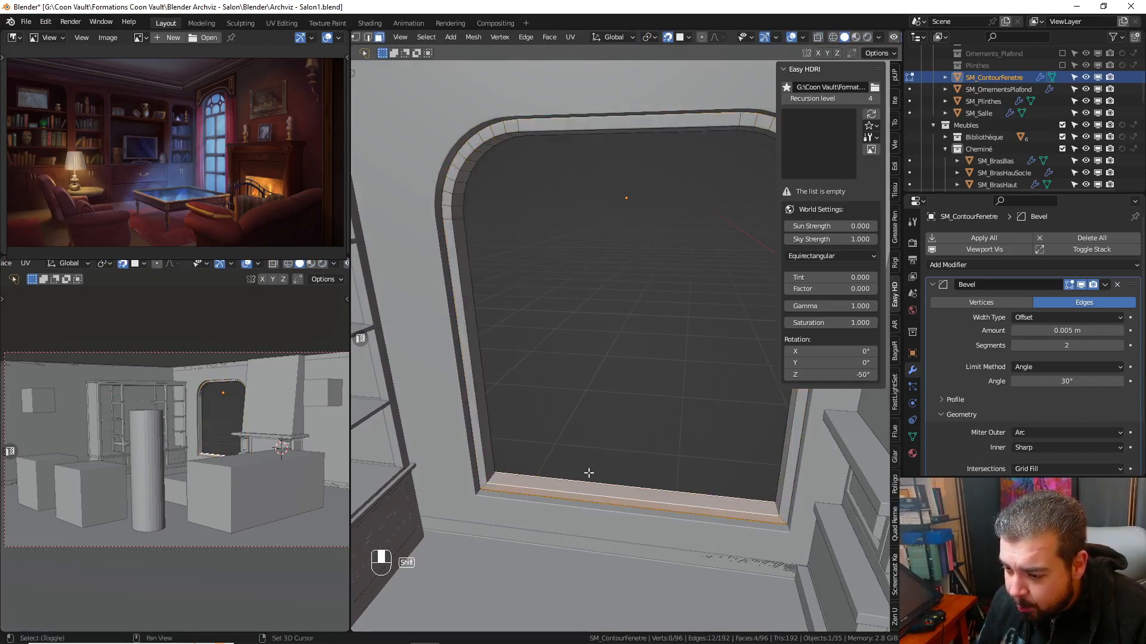
pyautogui.keyDown('shift'); pyautogui.moveTo(589, 472); pyautogui.dragTo(601, 427, button='middle'); pyautogui.keyUp('shift')
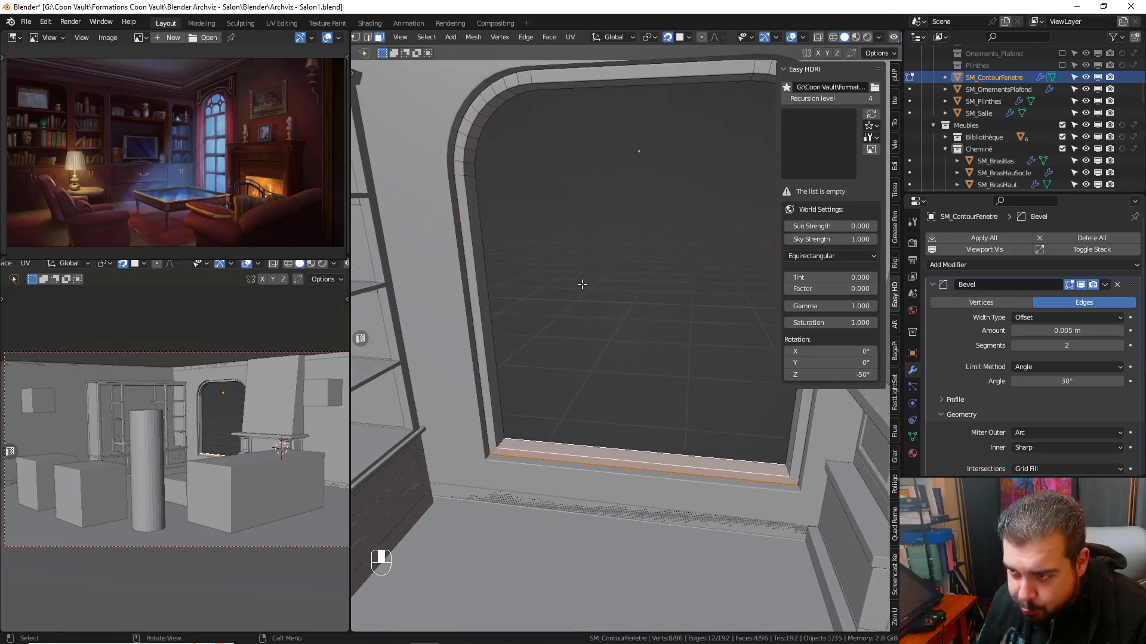
pyautogui.keyDown('shift'); pyautogui.moveTo(582, 284); pyautogui.dragTo(582, 319, button='middle'); pyautogui.keyUp('shift')
pyautogui.keyDown('alt'); pyautogui.keyDown('shift'); pyautogui.click(583, 117); pyautogui.keyUp('shift'); pyautogui.keyUp('alt')
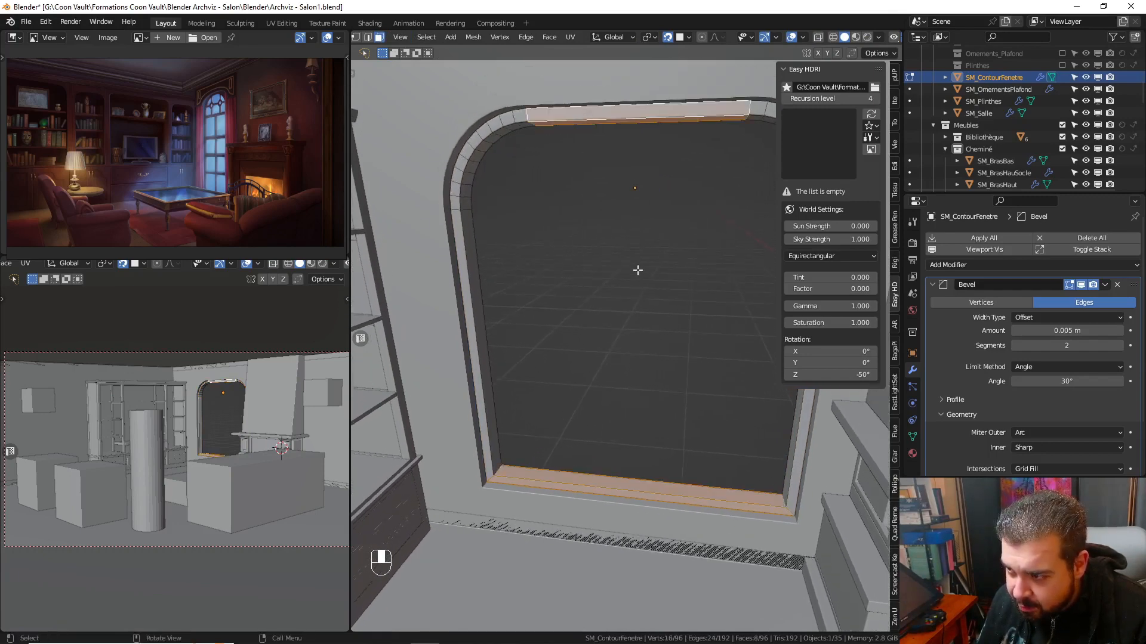
pyautogui.press('p')
pyautogui.click(596, 345)
# - Return to Object Mode and join the separated straight segments back into SM_ContourFenetre
pyautogui.press('Tab')
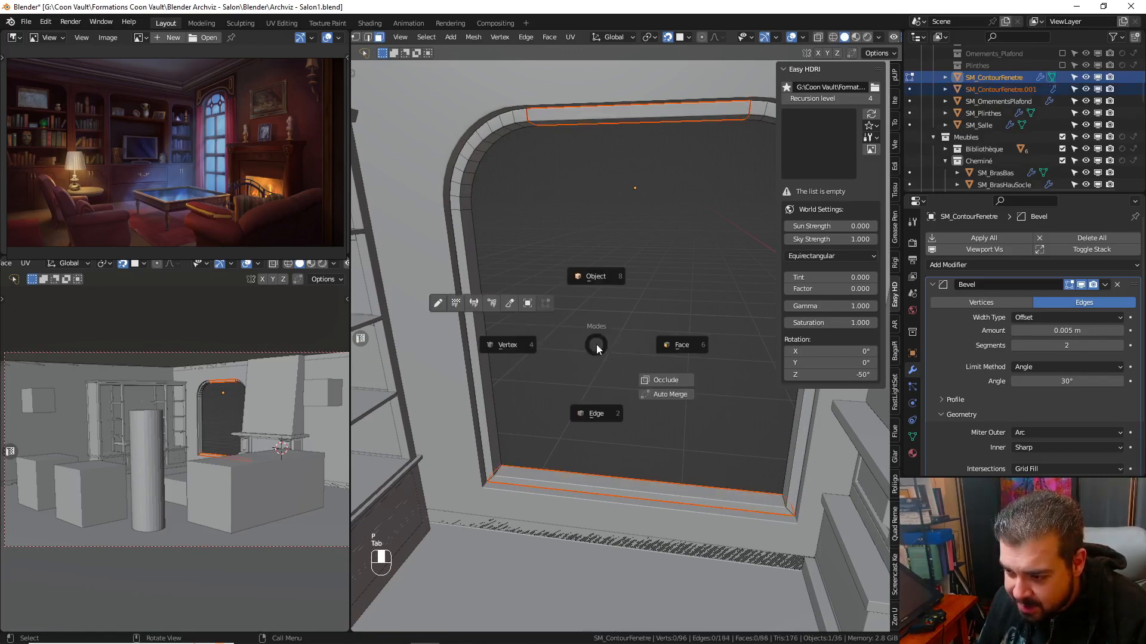
pyautogui.click(598, 286)
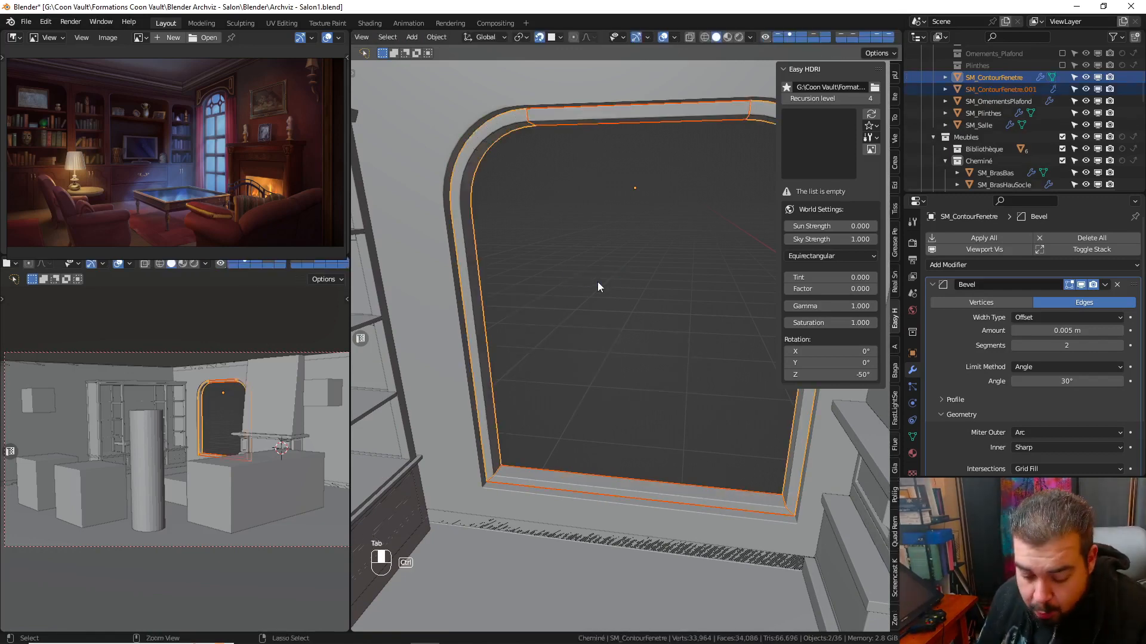
pyautogui.hotkey('ctrl', 'j')
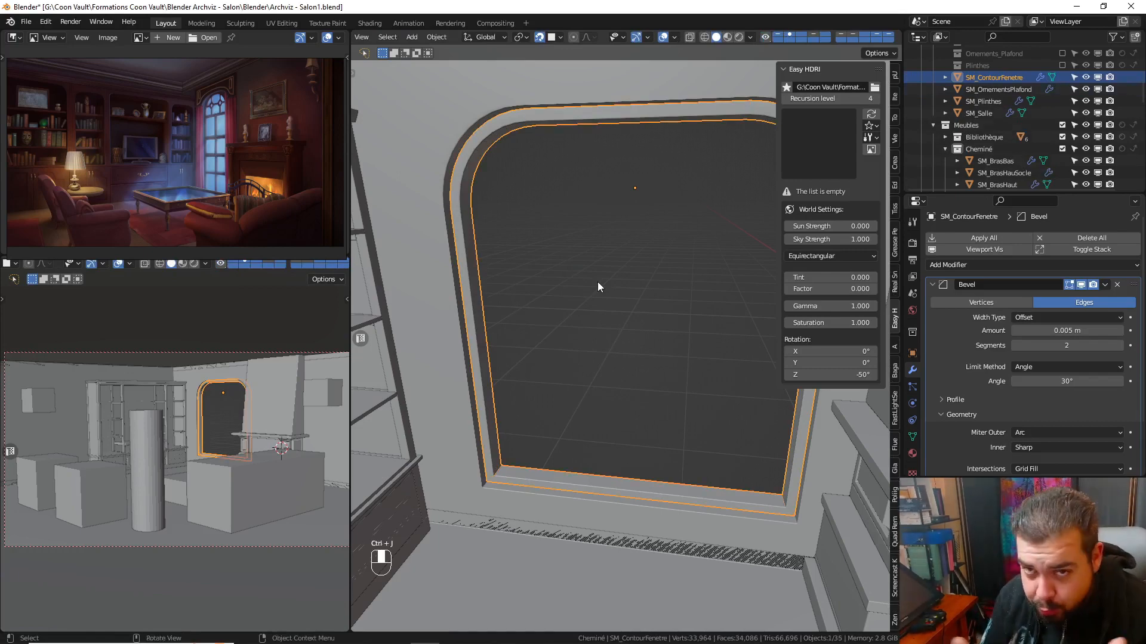
# - Close the open ends of the surround's segments by running Fill Holes on the entire mesh of SM_ContourFenetre
pyautogui.press('Tab')
pyautogui.click(597, 227)
pyautogui.press('a')
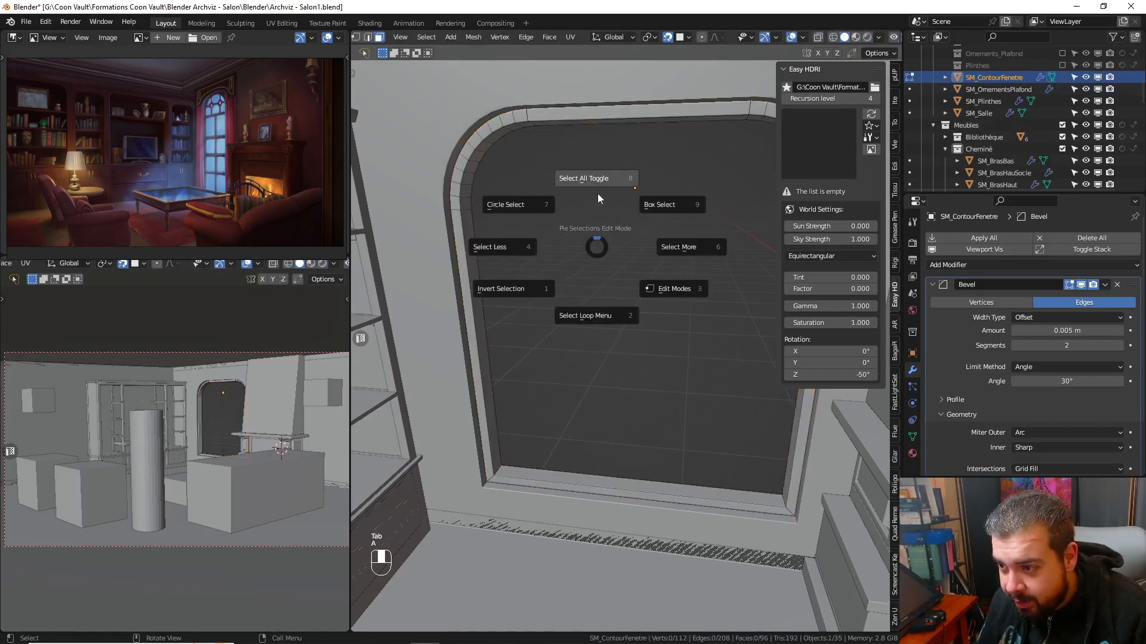
pyautogui.click(597, 179)
pyautogui.press('q')
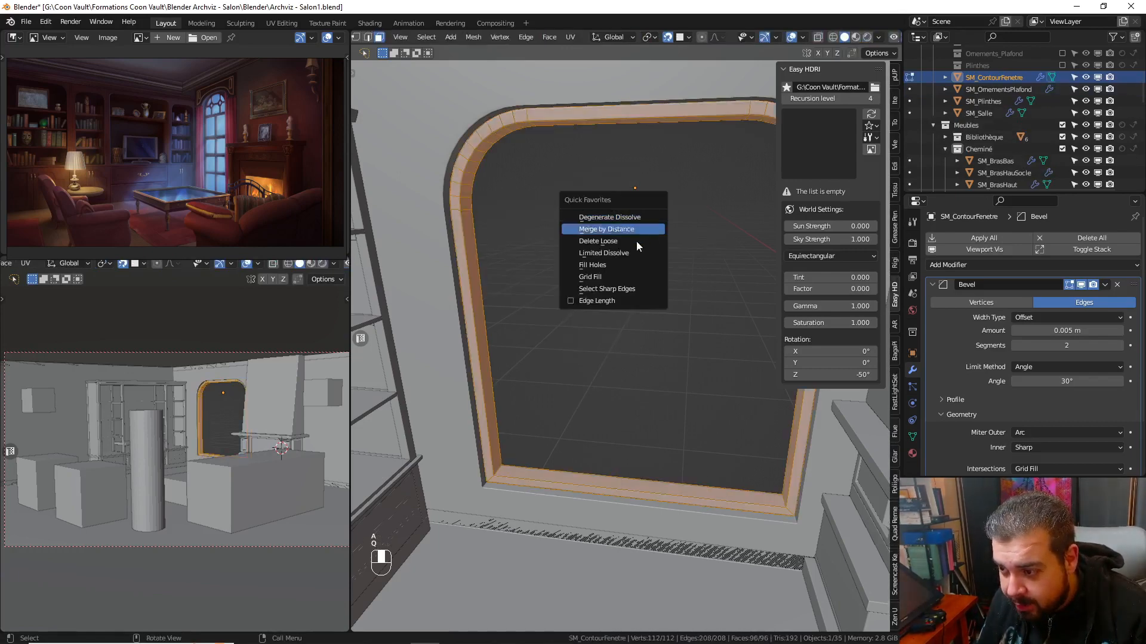
pyautogui.click(614, 266)
pyautogui.press('Tab')
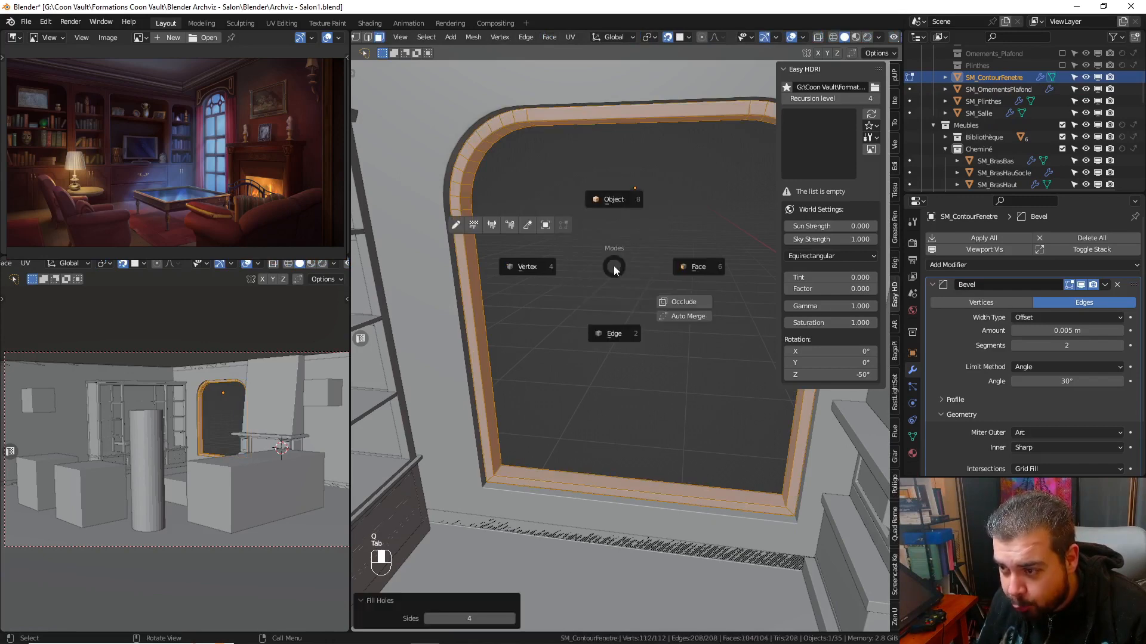
pyautogui.click(610, 205)
# - In Edit Mode, select the inner edges running all the way around the window opening of SM_ContourFenetre
pyautogui.scroll(5, 588, 160)
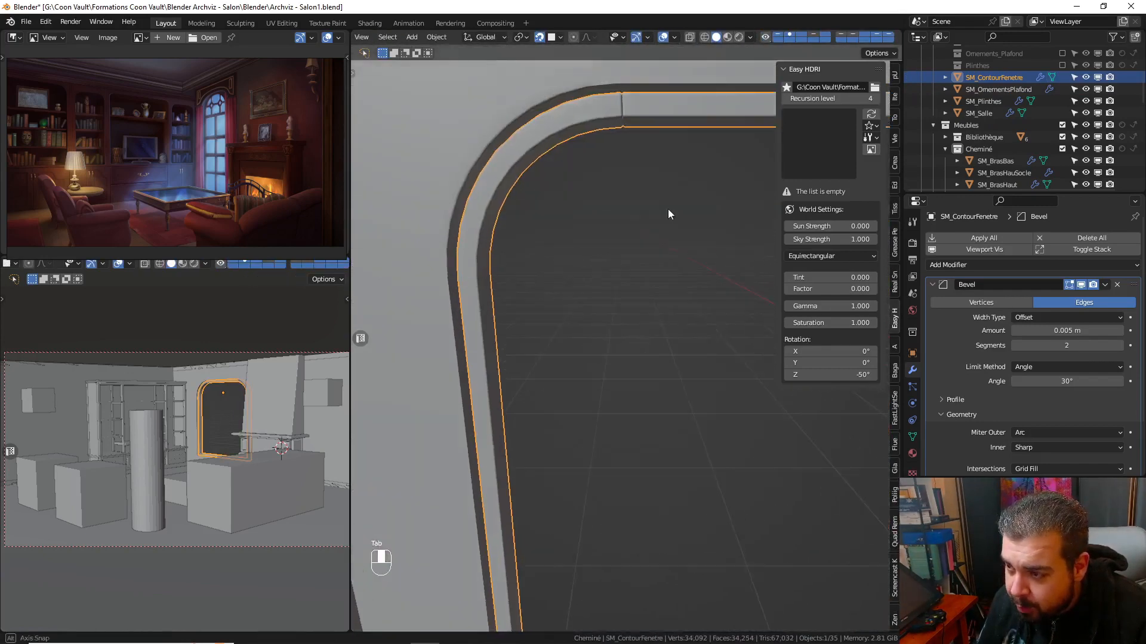
pyautogui.keyDown('shift'); pyautogui.moveTo(656, 346); pyautogui.dragTo(608, 351, button='middle'); pyautogui.keyUp('shift')
pyautogui.moveTo(513, 436); pyautogui.dragTo(591, 403, button='middle')
pyautogui.click(567, 415)
pyautogui.press('Tab')
pyautogui.click(591, 325)
pyautogui.press('a')
pyautogui.click(593, 263)
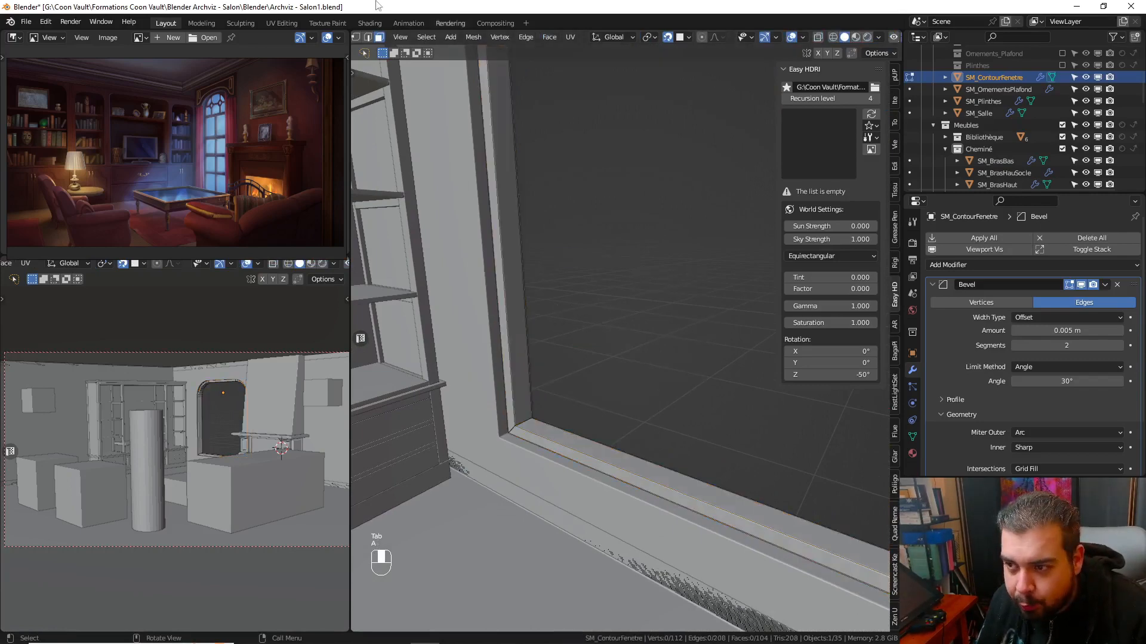
pyautogui.click(557, 444)
pyautogui.scroll(-3, 571, 434)
pyautogui.keyDown('shift'); pyautogui.moveTo(581, 322); pyautogui.dragTo(571, 363, button='middle'); pyautogui.keyUp('shift')
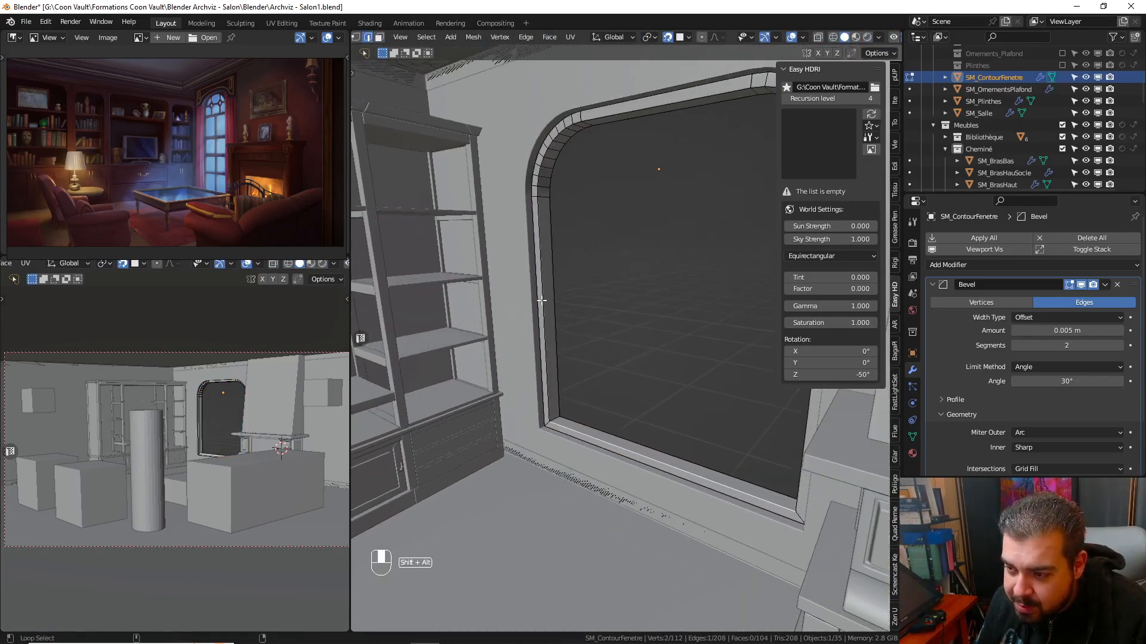
pyautogui.keyDown('alt'); pyautogui.keyDown('shift'); pyautogui.click(541, 301); pyautogui.keyUp('shift'); pyautogui.keyUp('alt')
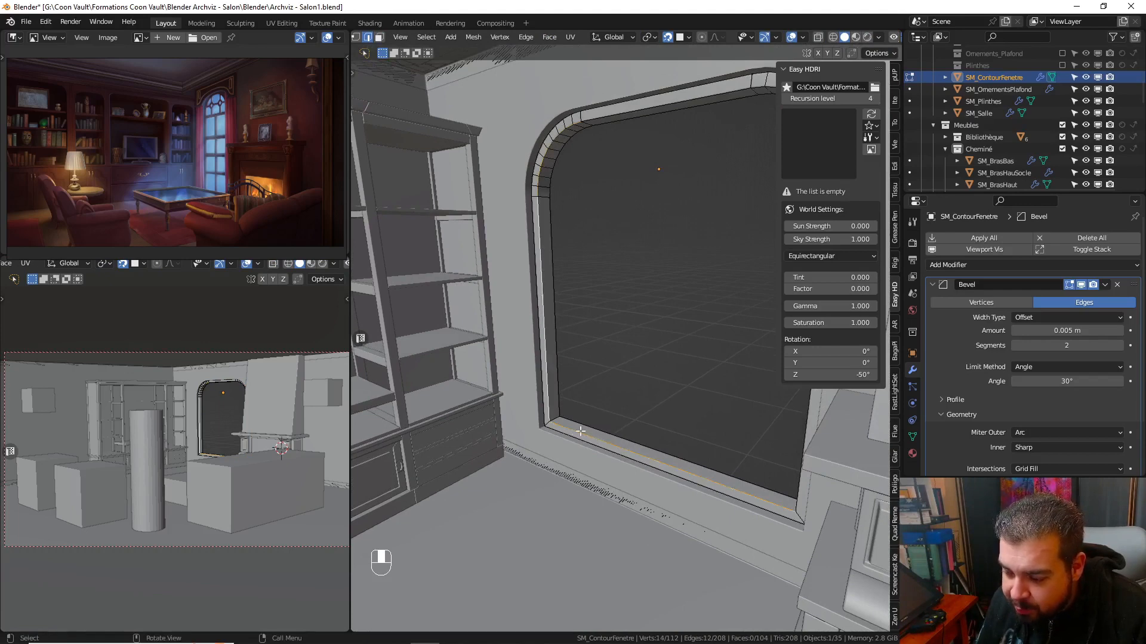
pyautogui.moveTo(560, 177); pyautogui.dragTo(593, 189, button='middle')
pyautogui.keyDown('alt'); pyautogui.keyDown('shift'); pyautogui.click(650, 113); pyautogui.keyUp('shift'); pyautogui.keyUp('alt')
pyautogui.keyDown('alt'); pyautogui.keyDown('shift'); pyautogui.click(688, 189); pyautogui.keyUp('shift'); pyautogui.keyUp('alt')
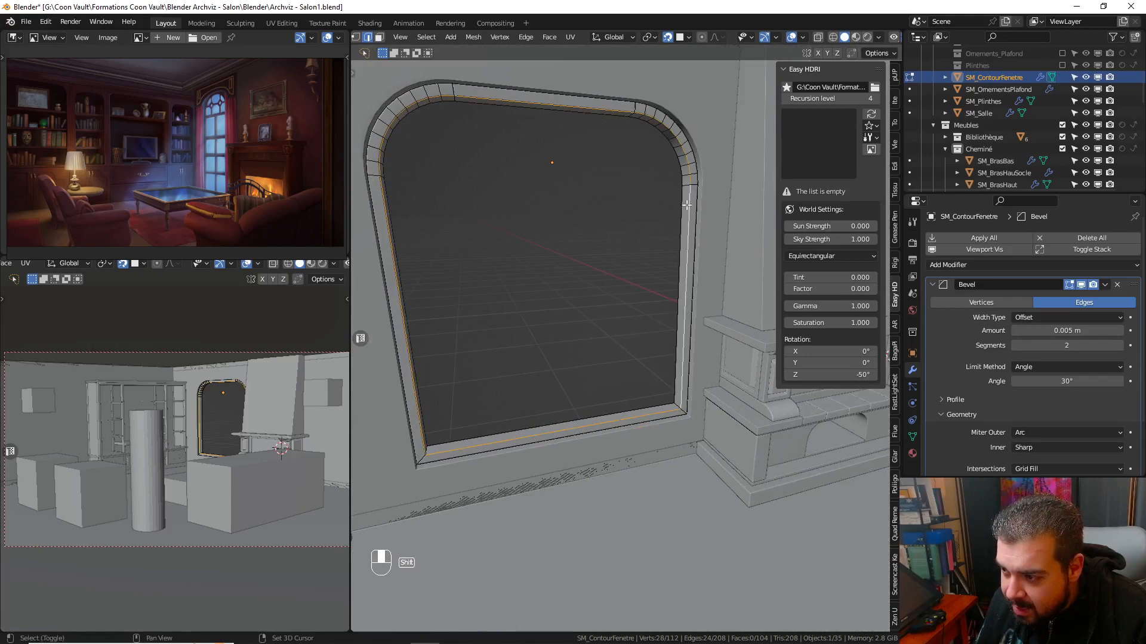
# - Fill the selected edge outline with a face and separate that face into its own object
pyautogui.press('f')
pyautogui.press('p')
pyautogui.click(670, 234)
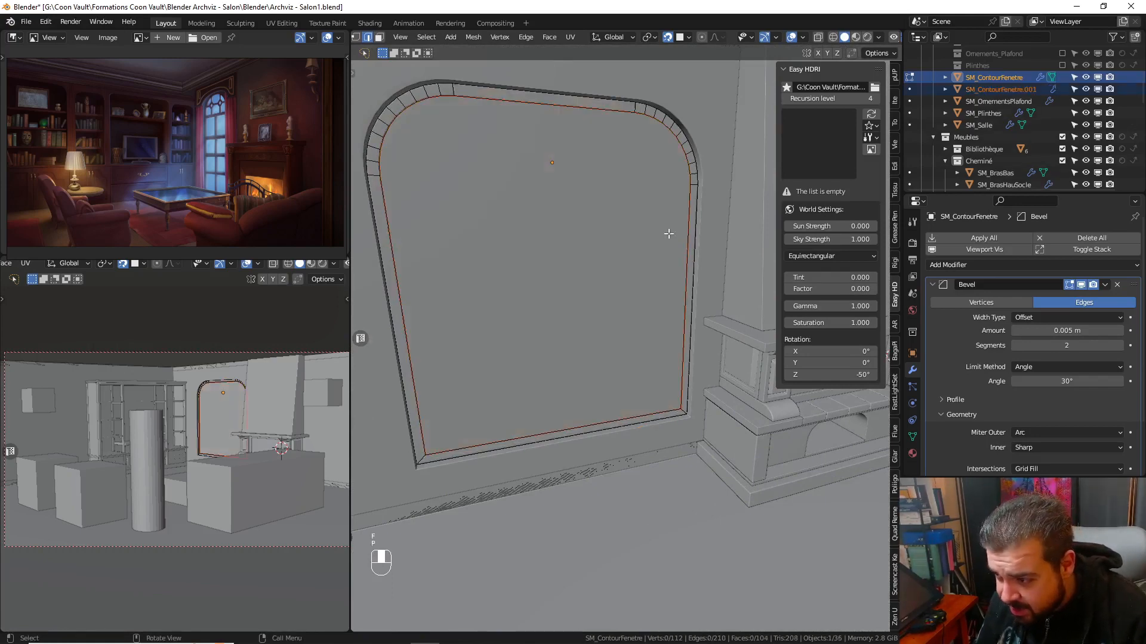
# - In Object Mode, apply the rotation and scale of SM_ContourFenetre.001 and set its origin to its geometry
pyautogui.press('Tab')
pyautogui.click(611, 223)
pyautogui.press('q')
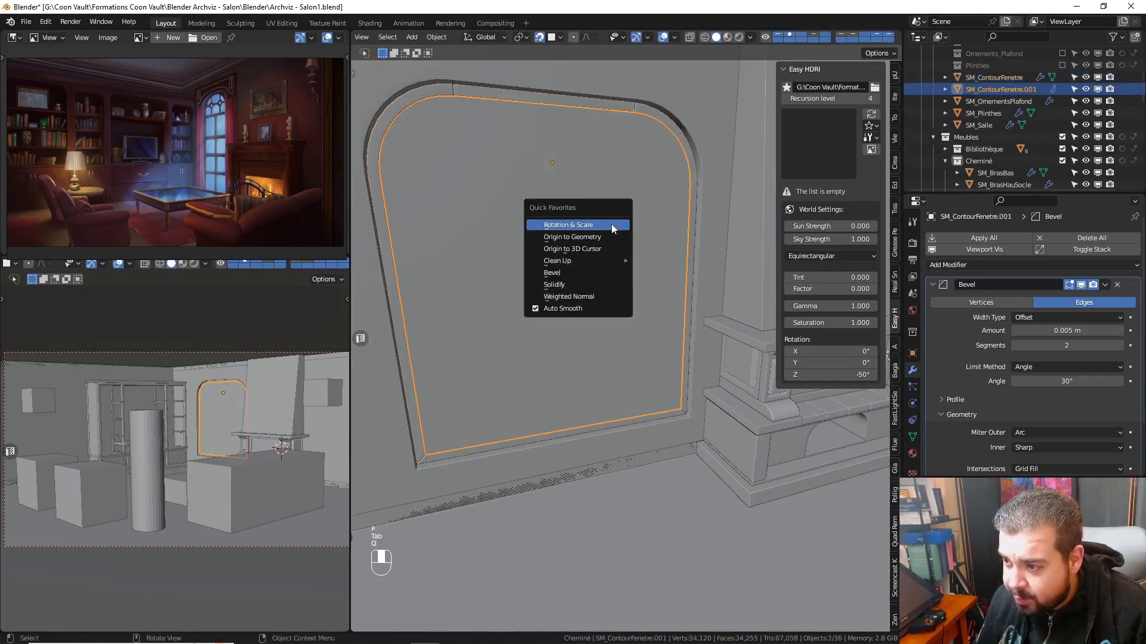
pyautogui.click(586, 224)
pyautogui.press('q')
pyautogui.click(565, 237)
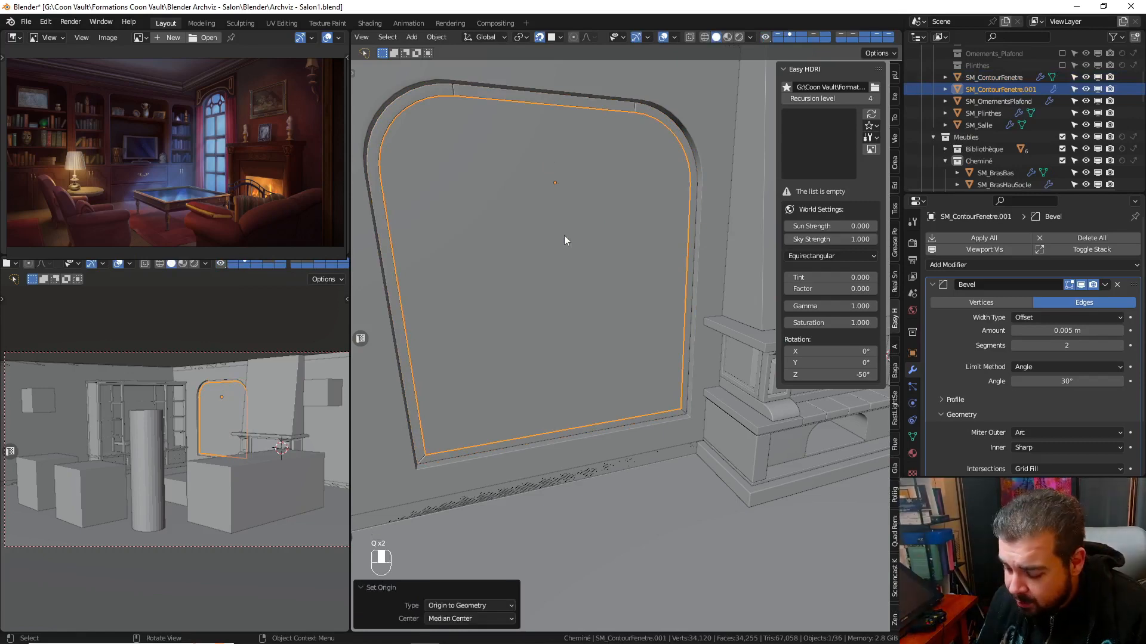
# - Isolate SM_ContourFenetre.001 in a side view and try a loop cut across its face in Edit Mode
pyautogui.press('KP_Divide')
pyautogui.press('KP_3')
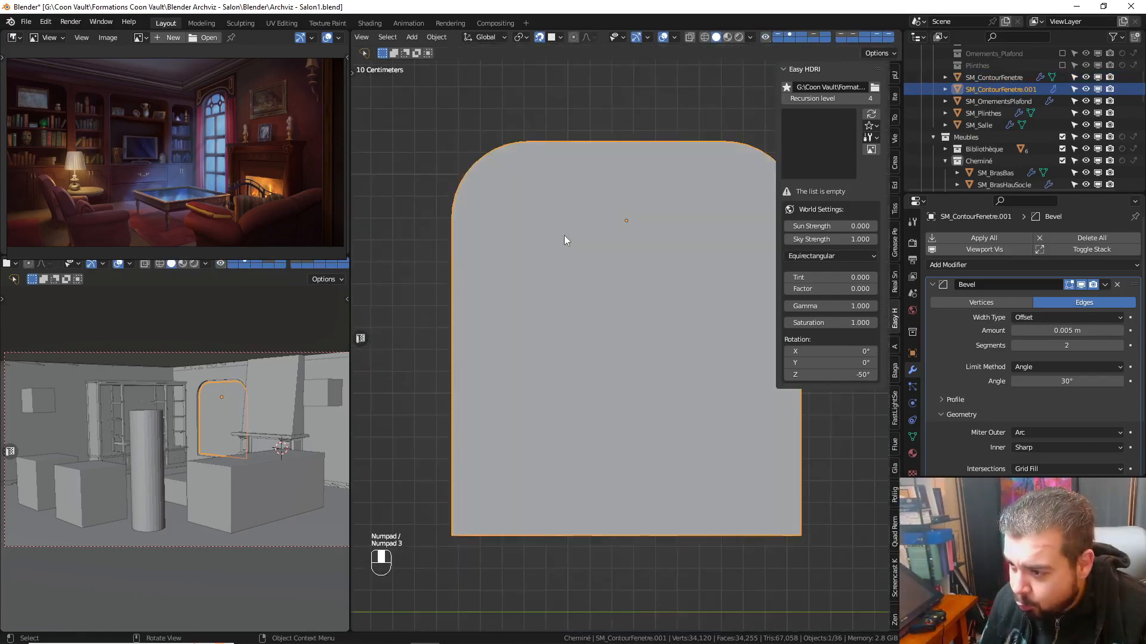
pyautogui.press('Tab')
pyautogui.scroll(-2, 532, 173)
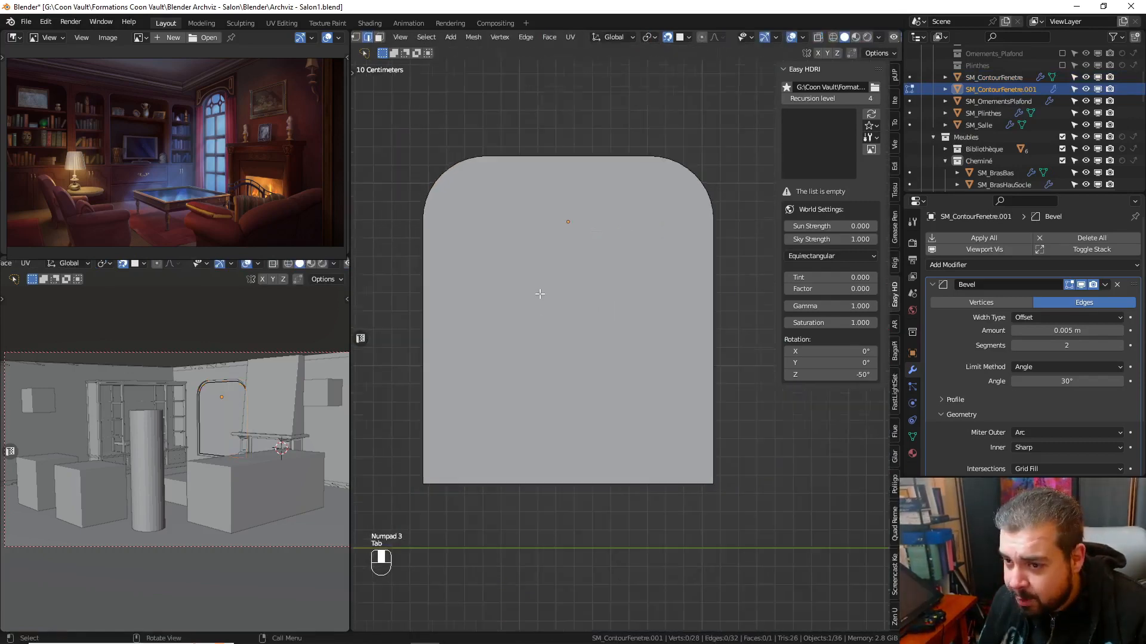
pyautogui.hotkey('ctrl', 'r')
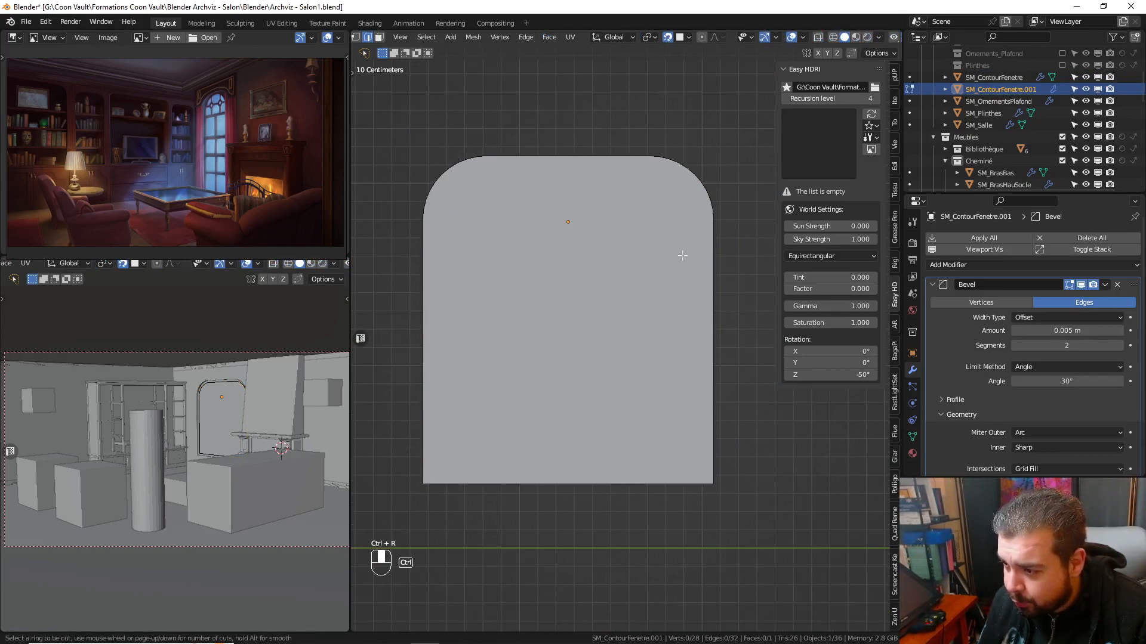
# - Try insetting the whole window face by about 0.03 m, and undo the inset
pyautogui.click(356, 37)
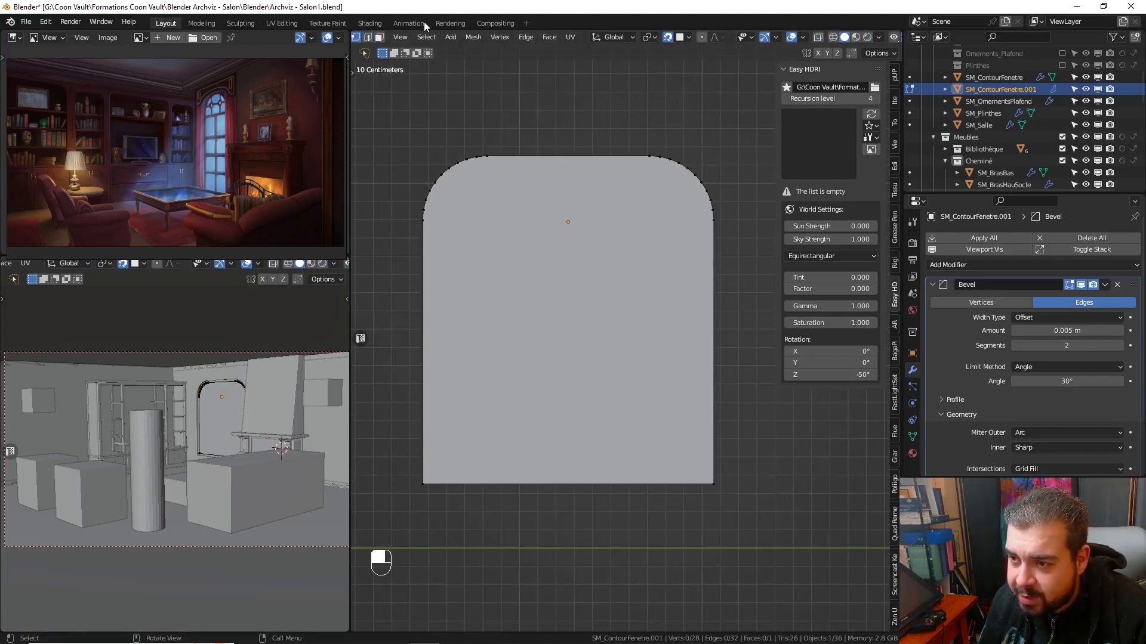
pyautogui.click(379, 37)
pyautogui.click(486, 179)
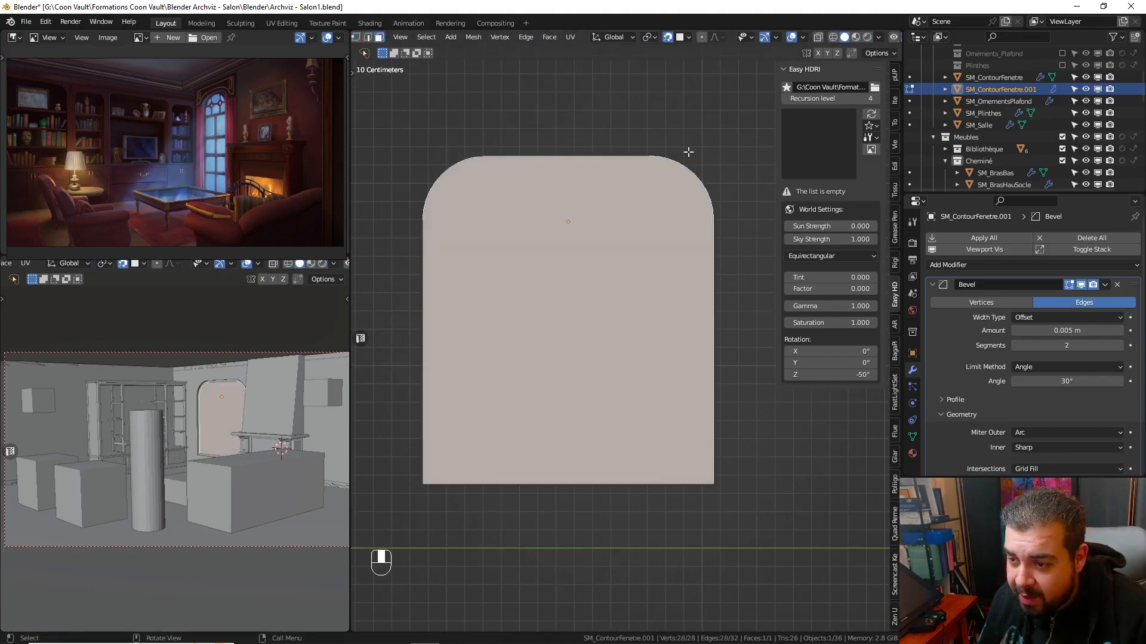
pyautogui.press('i')
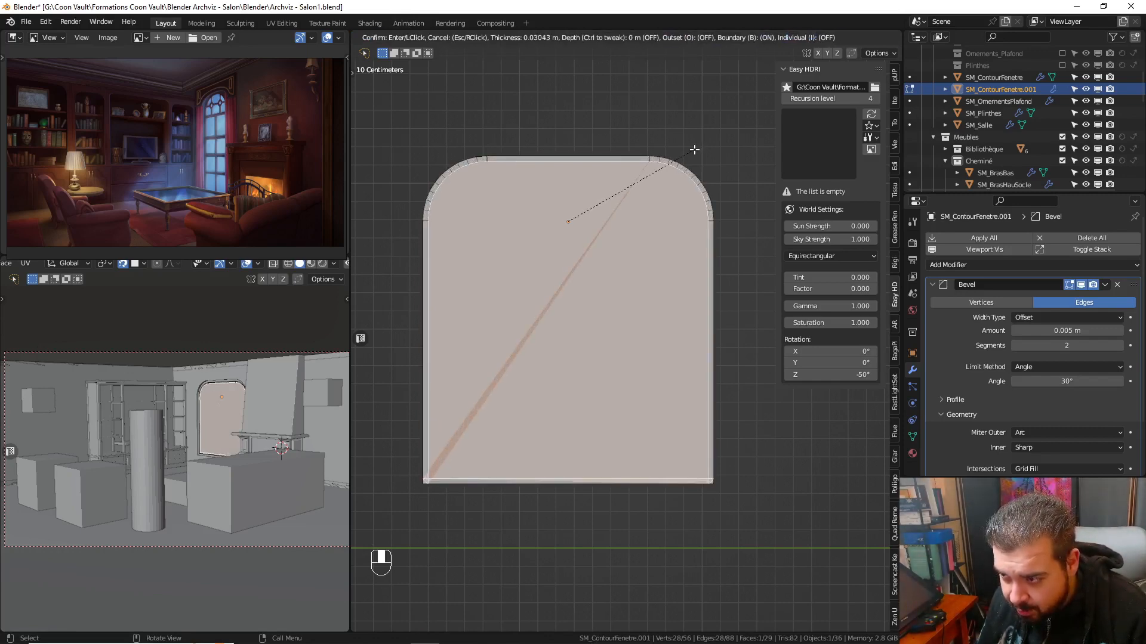
pyautogui.click(694, 149)
pyautogui.scroll(3, 599, 267)
pyautogui.scroll(2, 599, 267)
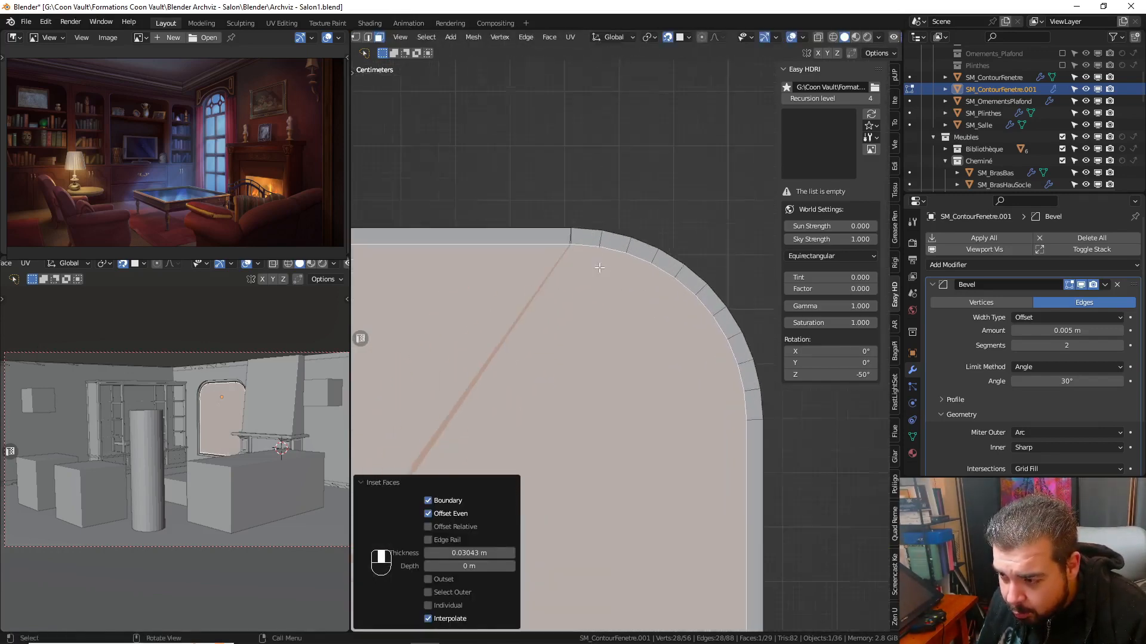
pyautogui.scroll(1, 599, 267)
pyautogui.hotkey('ctrl', 'z')
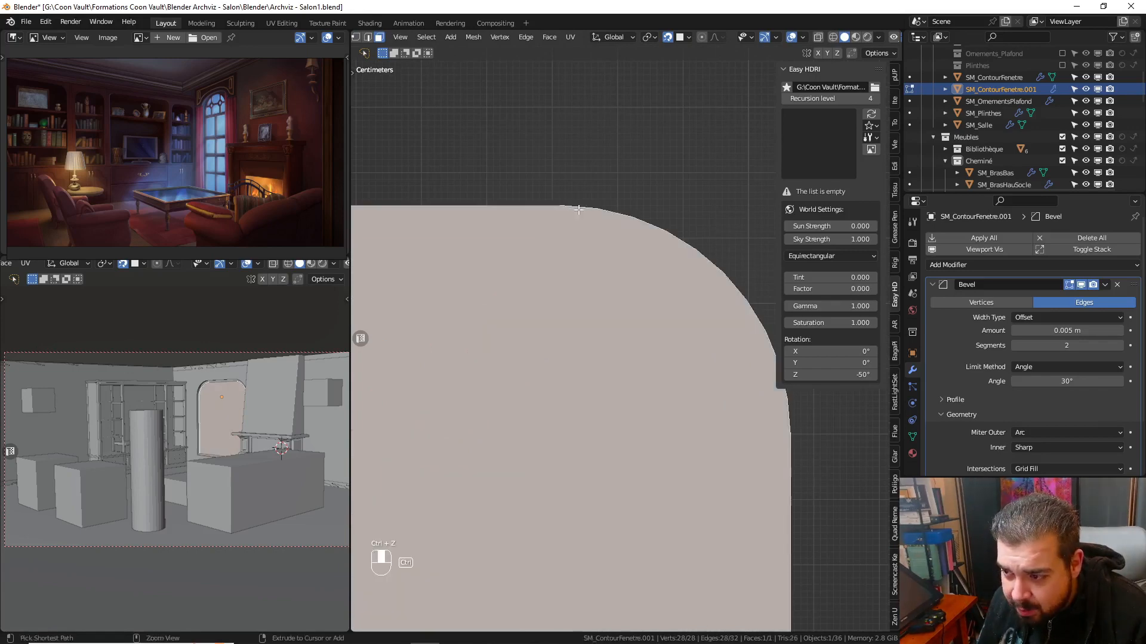
pyautogui.hotkey('ctrl', 'z')
# - Clean up the whole window face mesh with Degenerate Dissolve and Merge by Distance at 0.0001 m
pyautogui.press('a')
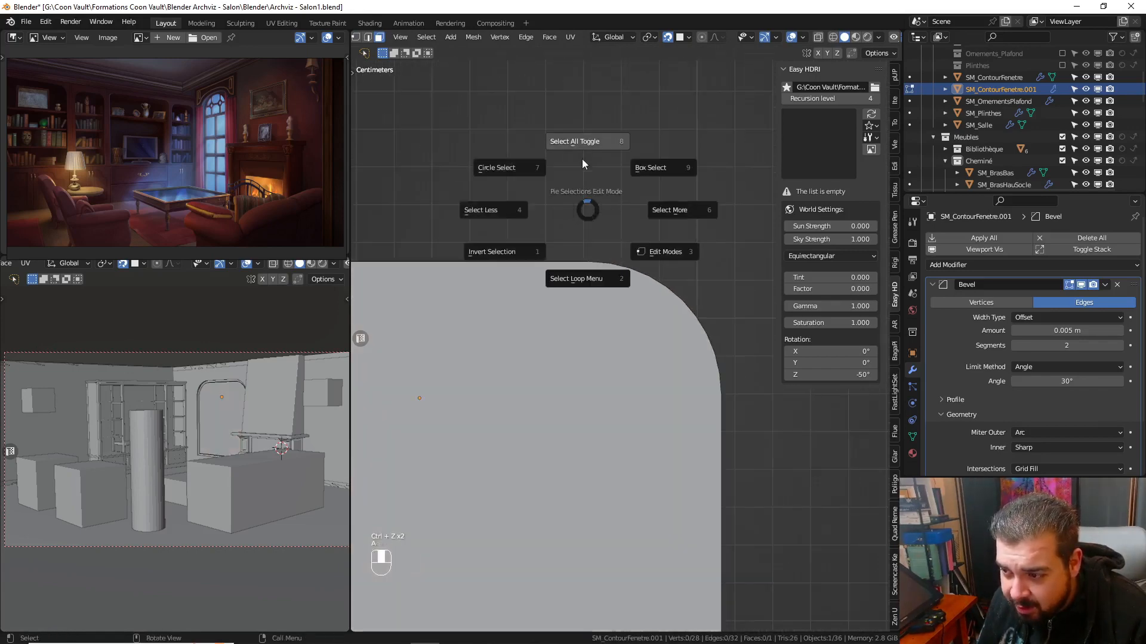
pyautogui.press('q')
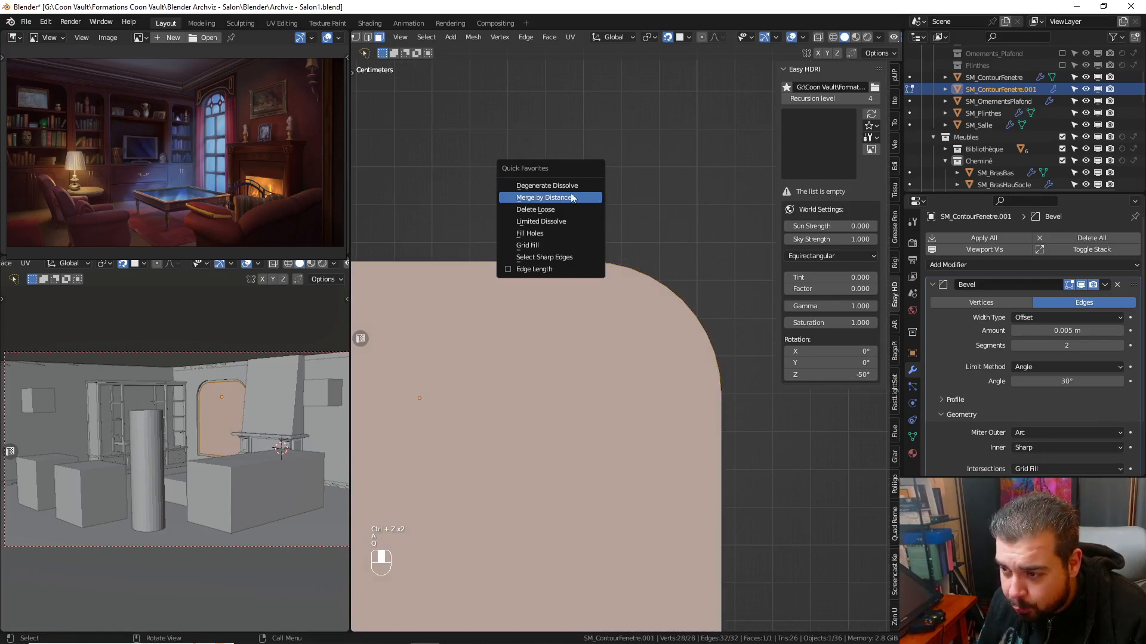
pyautogui.click(572, 186)
pyautogui.press('q')
pyautogui.click(567, 198)
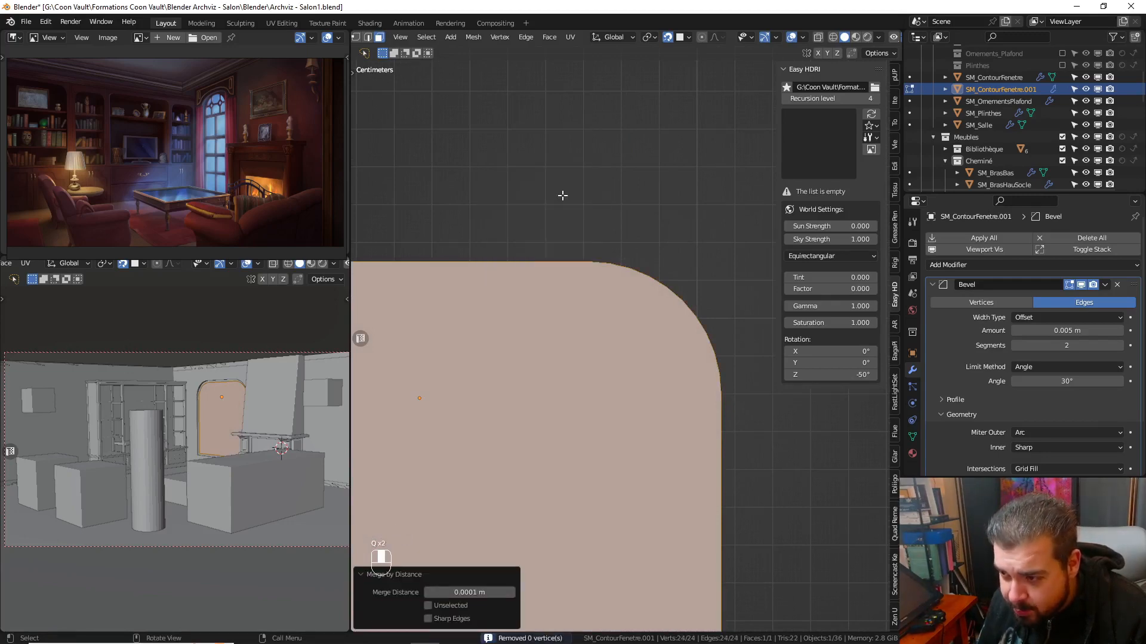
# - Inset the whole window face of SM_ContourFenetre.001 by about 0.0425 m to form a frame border
pyautogui.keyDown('shift'); pyautogui.moveTo(579, 244); pyautogui.dragTo(629, 216, button='middle'); pyautogui.keyUp('shift')
pyautogui.press('i')
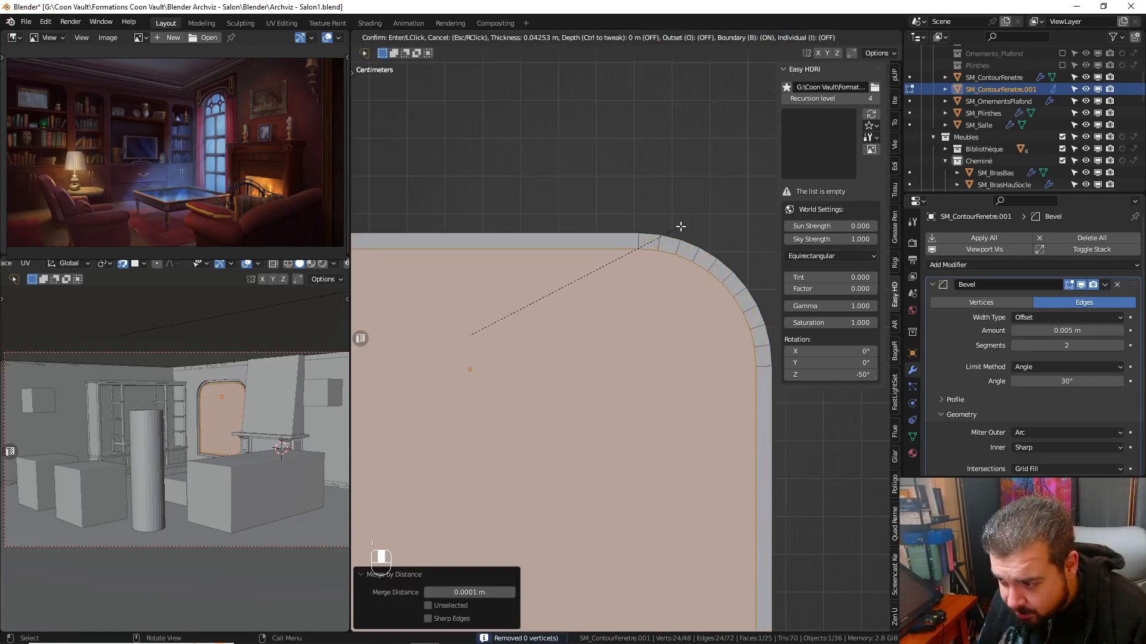
pyautogui.click(681, 225)
pyautogui.scroll(-4, 647, 250)
pyautogui.keyDown('shift'); pyautogui.moveTo(647, 249); pyautogui.dragTo(695, 212, button='middle'); pyautogui.keyUp('shift')
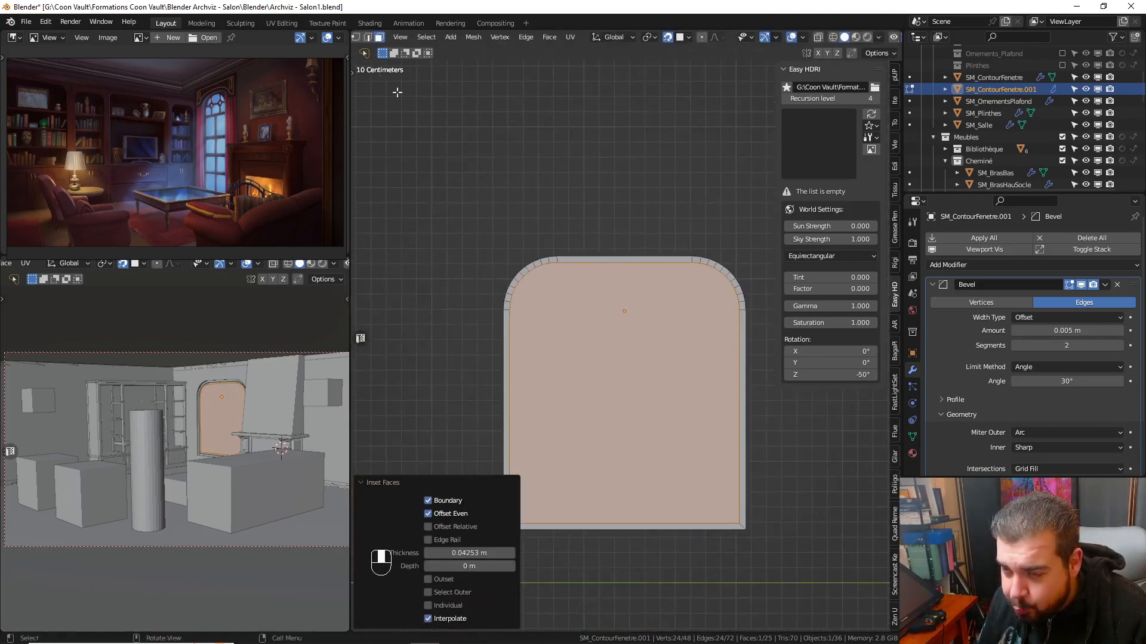
# - Delete the inner window face and refill the opening from its inner edge loop with Grid Fill
pyautogui.press('x')
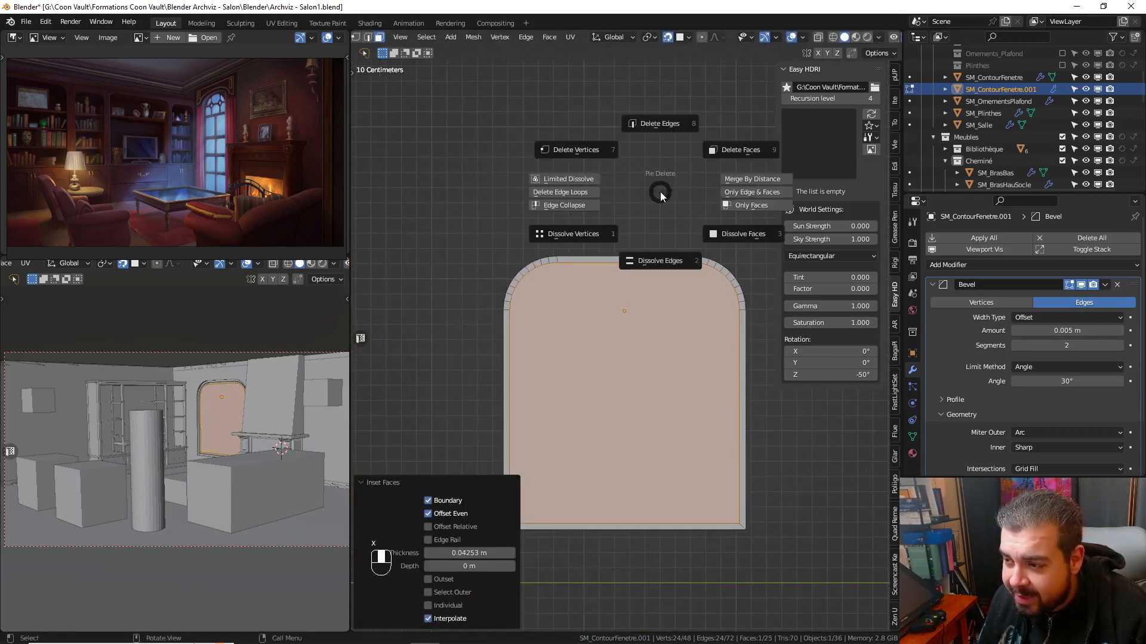
pyautogui.click(740, 149)
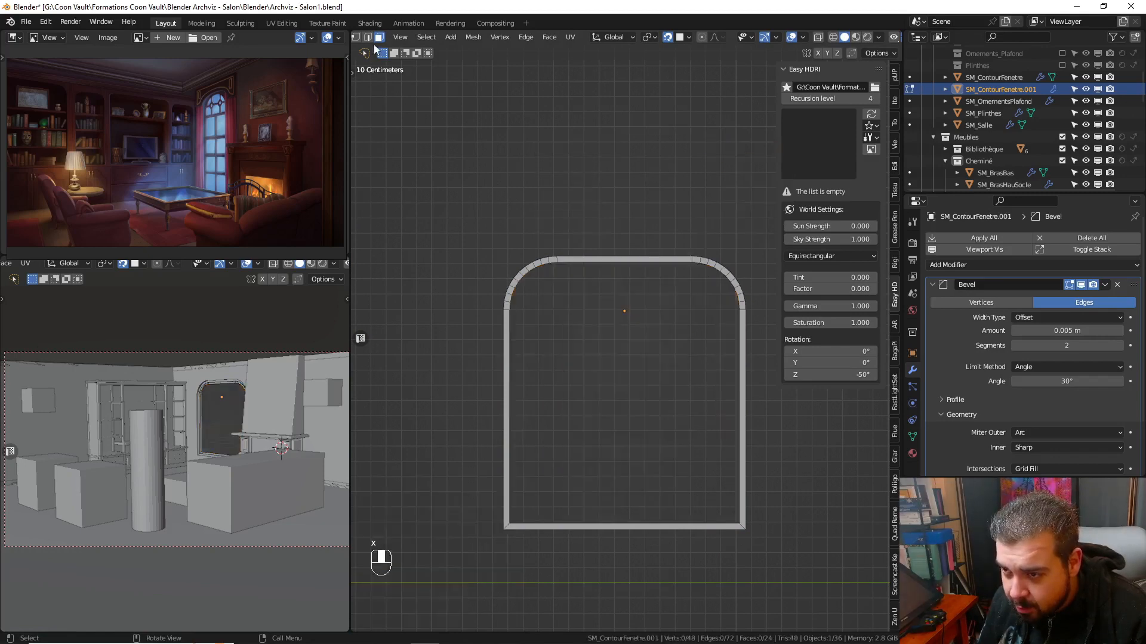
pyautogui.click(368, 37)
pyautogui.keyDown('alt'); pyautogui.click(597, 477); pyautogui.keyUp('alt')
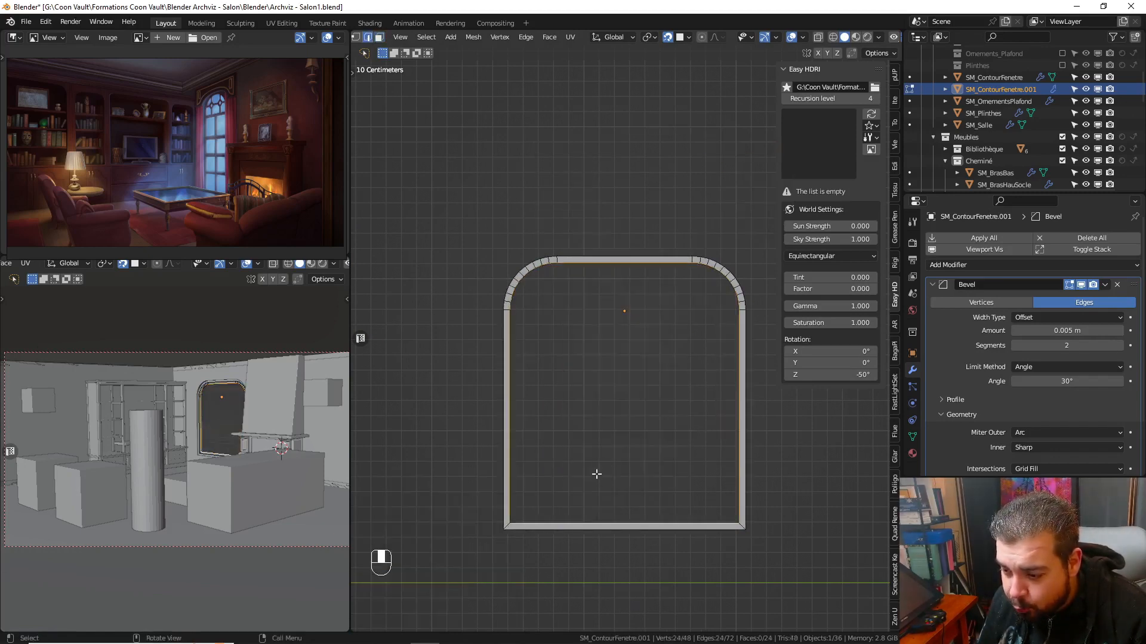
pyautogui.press('q')
pyautogui.click(561, 496)
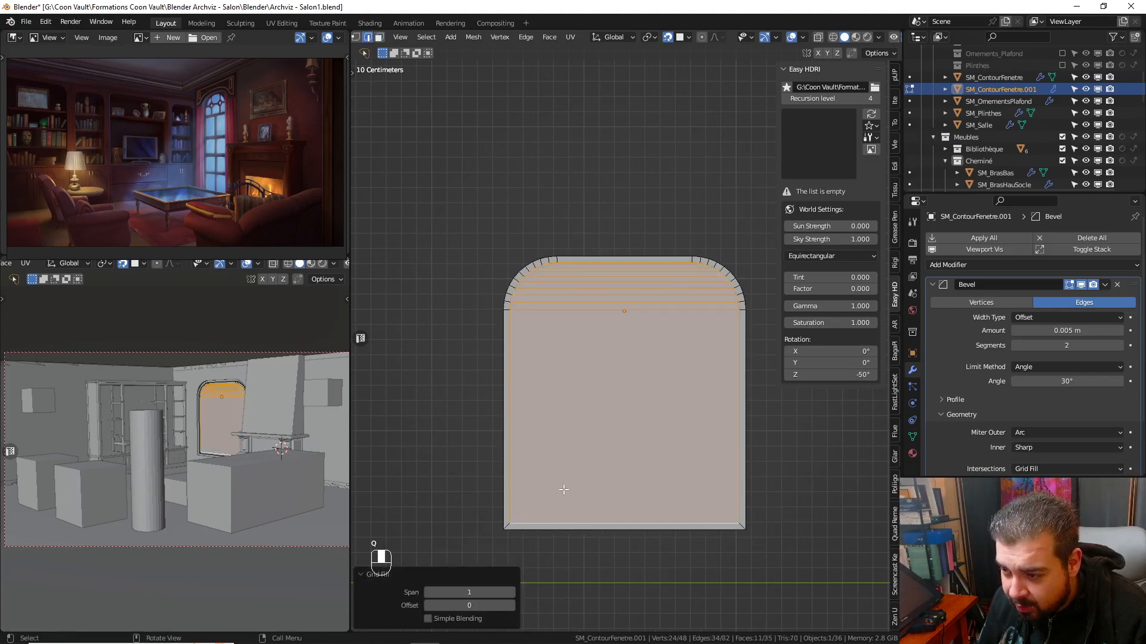
pyautogui.press('a')
pyautogui.scroll(2, 632, 331)
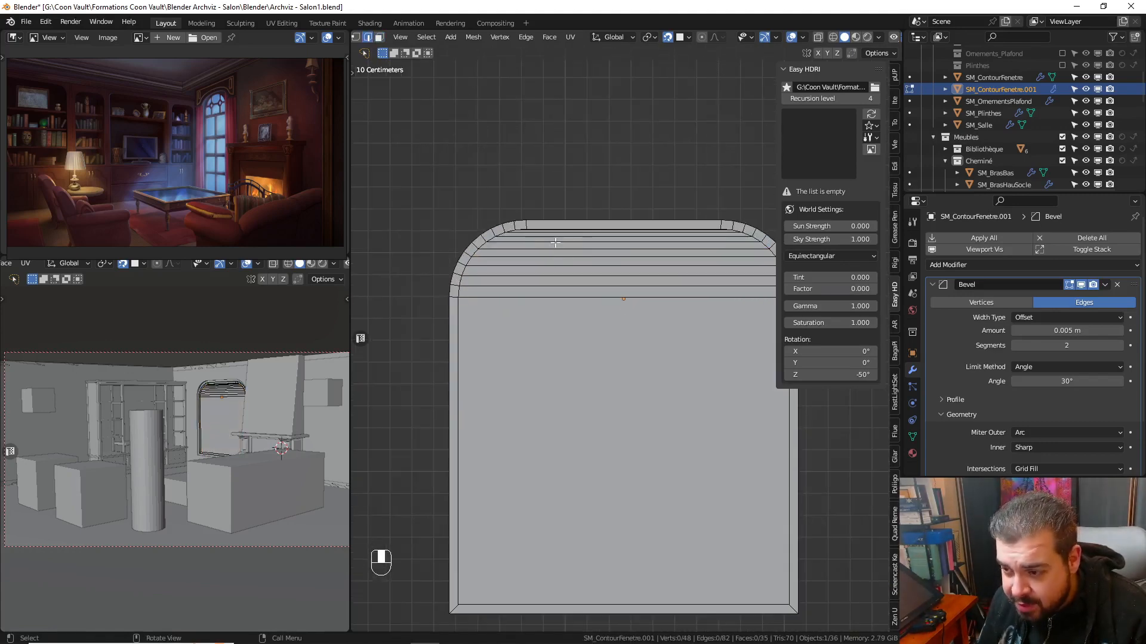
# - Add one centred vertical loop cut down the middle of the window
pyautogui.keyDown('shift'); pyautogui.scroll(-2, 555, 243); pyautogui.keyUp('shift')
pyautogui.hotkey('ctrl', 'r')
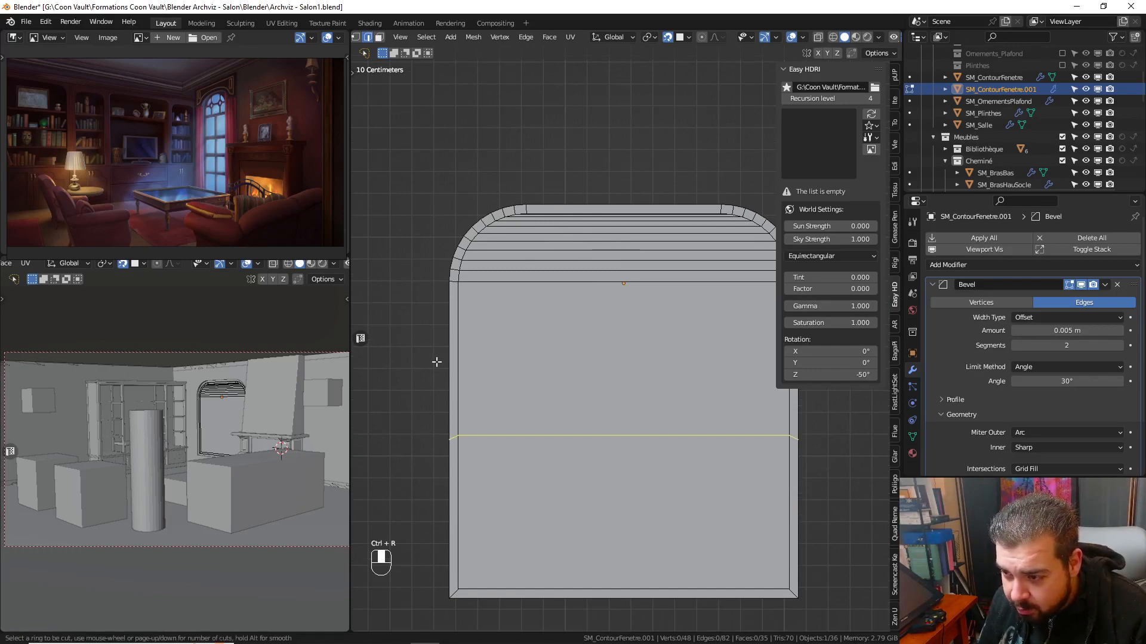
pyautogui.rightClick(437, 362)
pyautogui.keyDown('shift'); pyautogui.moveTo(508, 237); pyautogui.dragTo(462, 216, button='middle'); pyautogui.keyUp('shift')
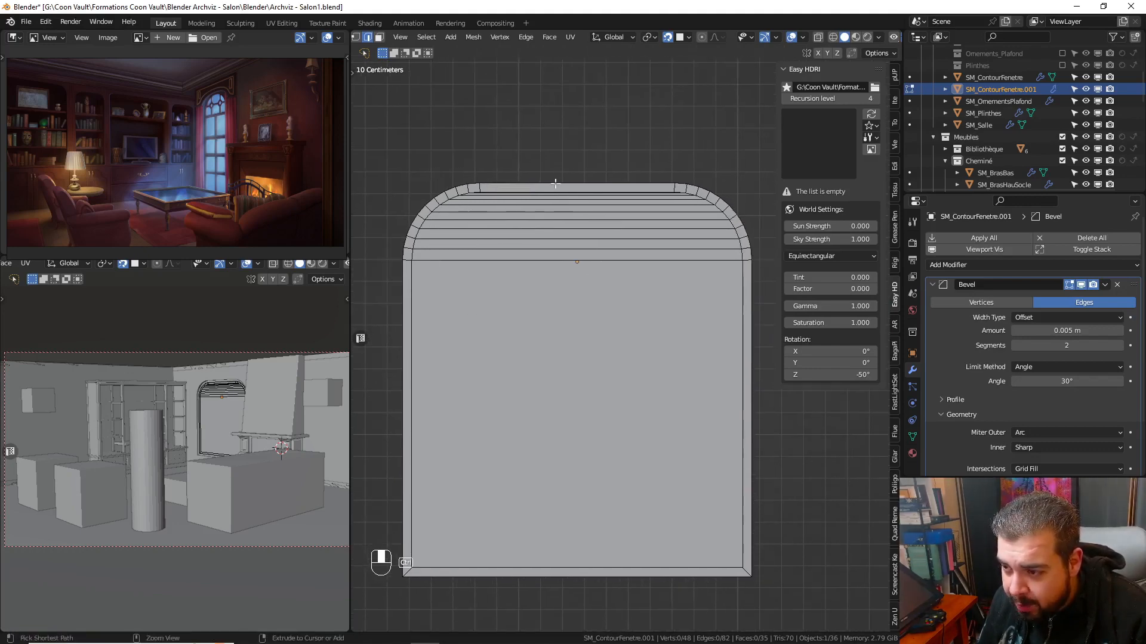
pyautogui.hotkey('ctrl', 'r')
pyautogui.click(563, 179)
pyautogui.rightClick(563, 181)
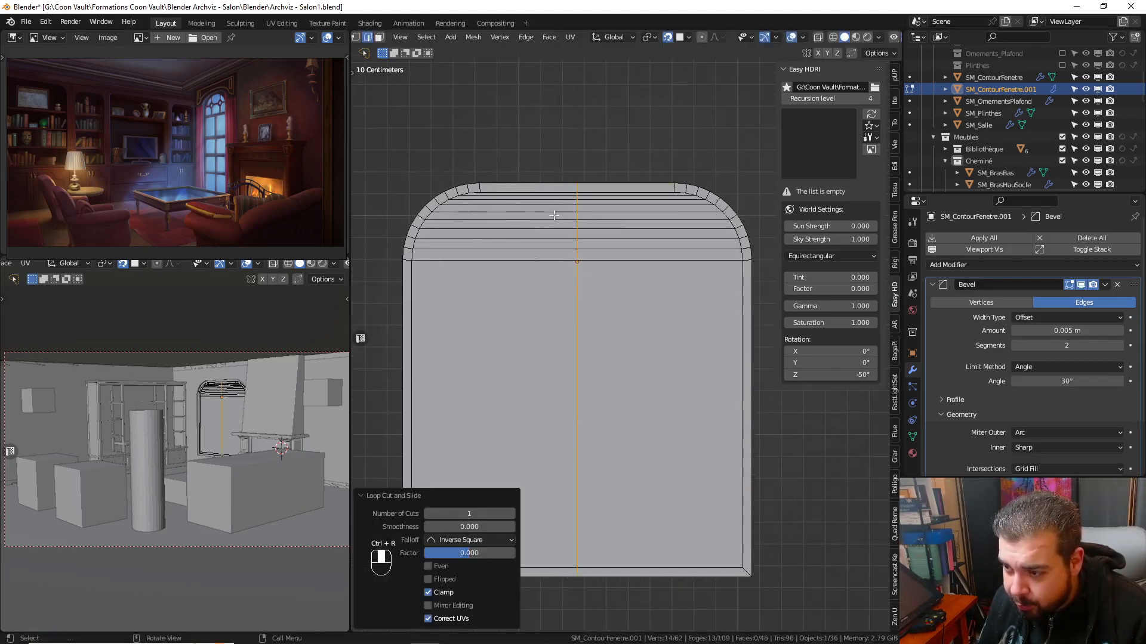
# - Add a horizontal loop cut across the straight part below the arch and flatten it by scaling Z to 0
pyautogui.hotkey('ctrl', 'r')
pyautogui.click(411, 262)
pyautogui.rightClick(411, 265)
pyautogui.press('s')
pyautogui.press('z')
pyautogui.press('0')
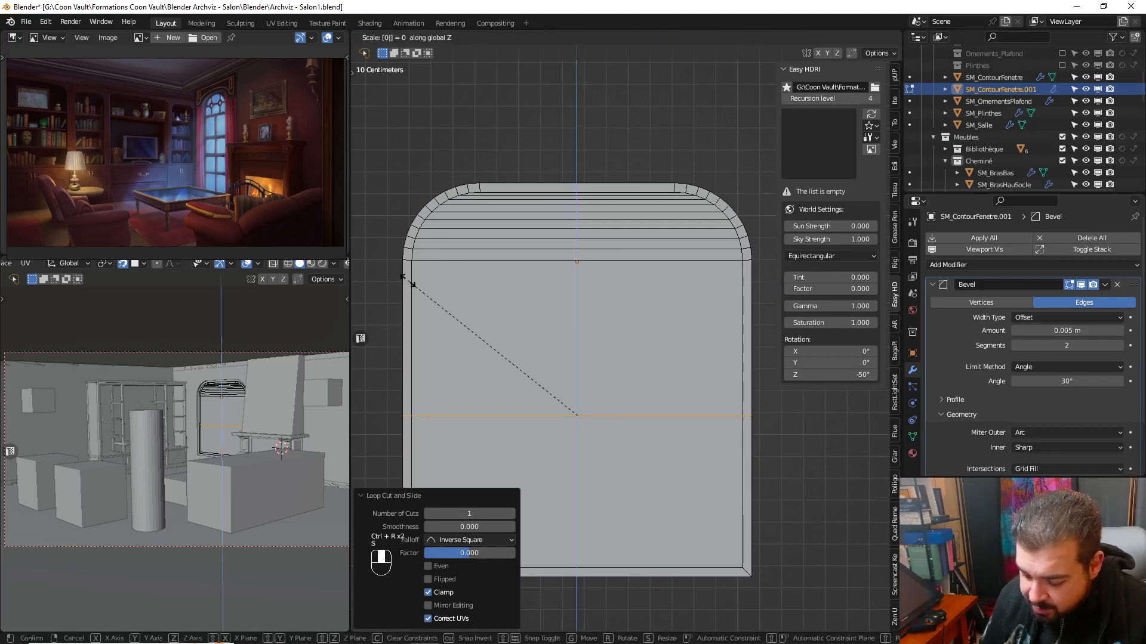
pyautogui.click(411, 284)
# - Raise the horizontal loop to the arch's base line using Vertex snapping, and lower it by 0.2 m on Z
pyautogui.press('g')
pyautogui.press('z')
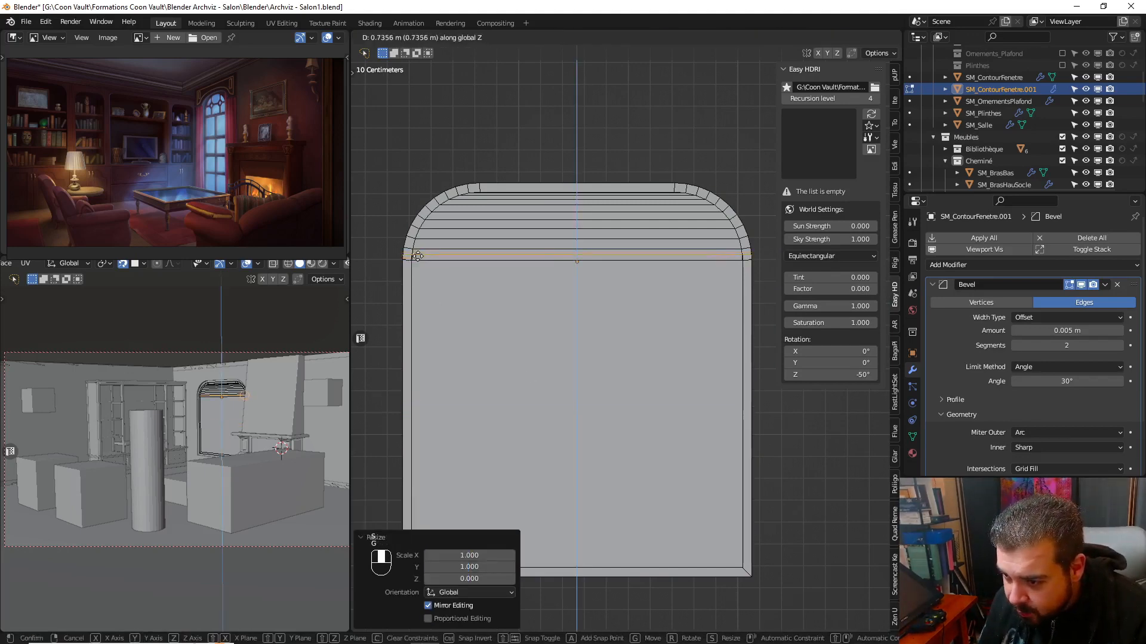
pyautogui.rightClick(417, 255)
pyautogui.click(685, 37)
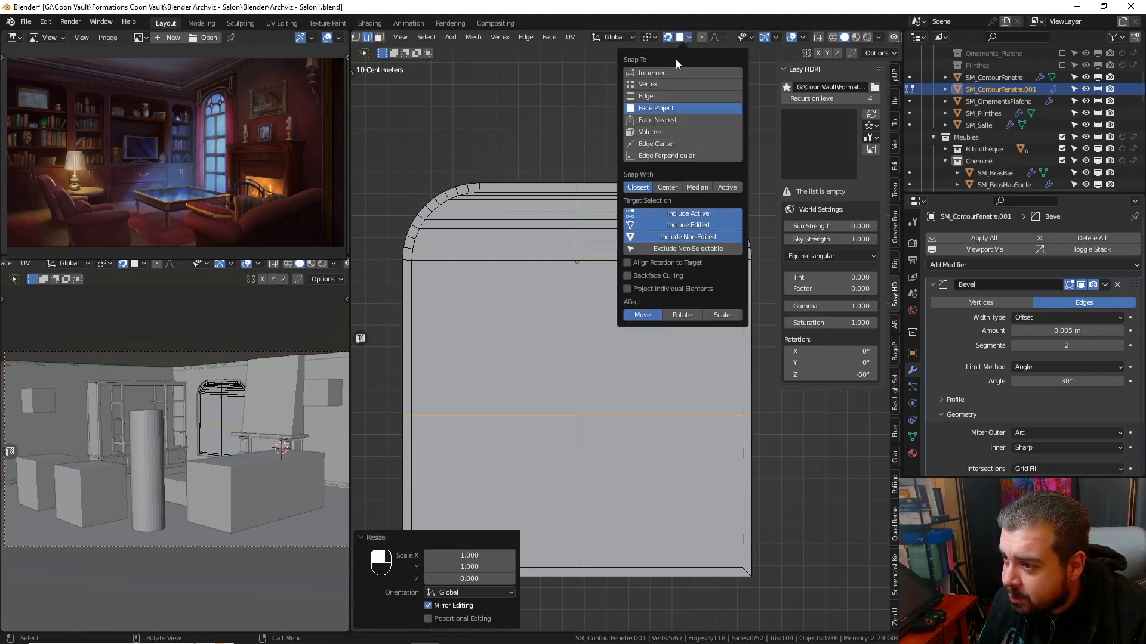
pyautogui.click(651, 84)
pyautogui.press('g')
pyautogui.press('z')
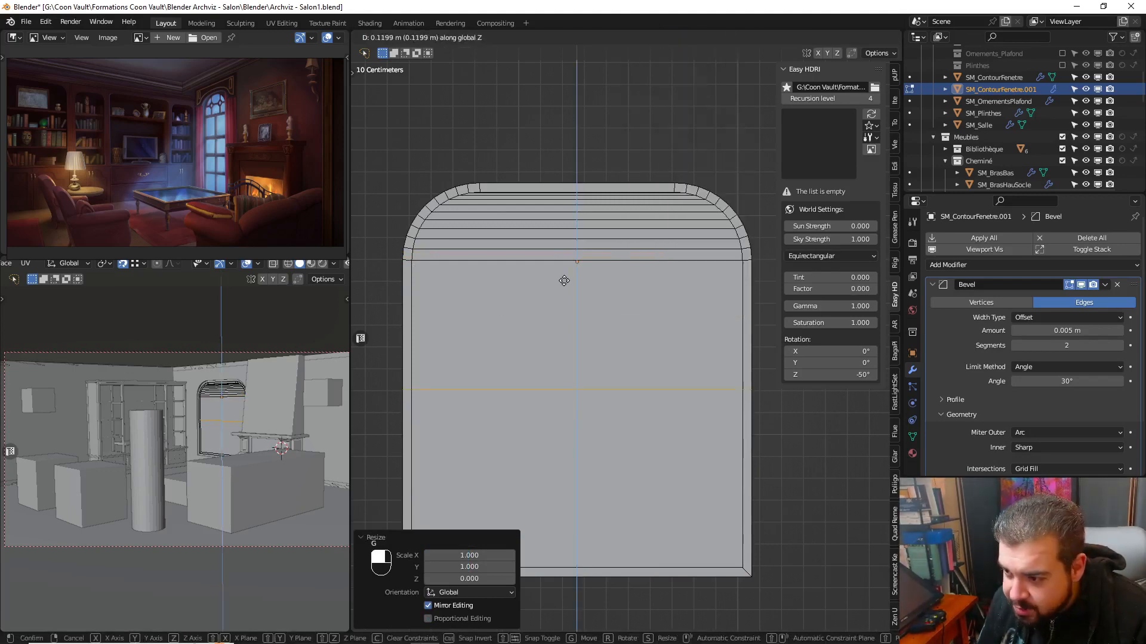
pyautogui.click(573, 263)
pyautogui.write('gz.')
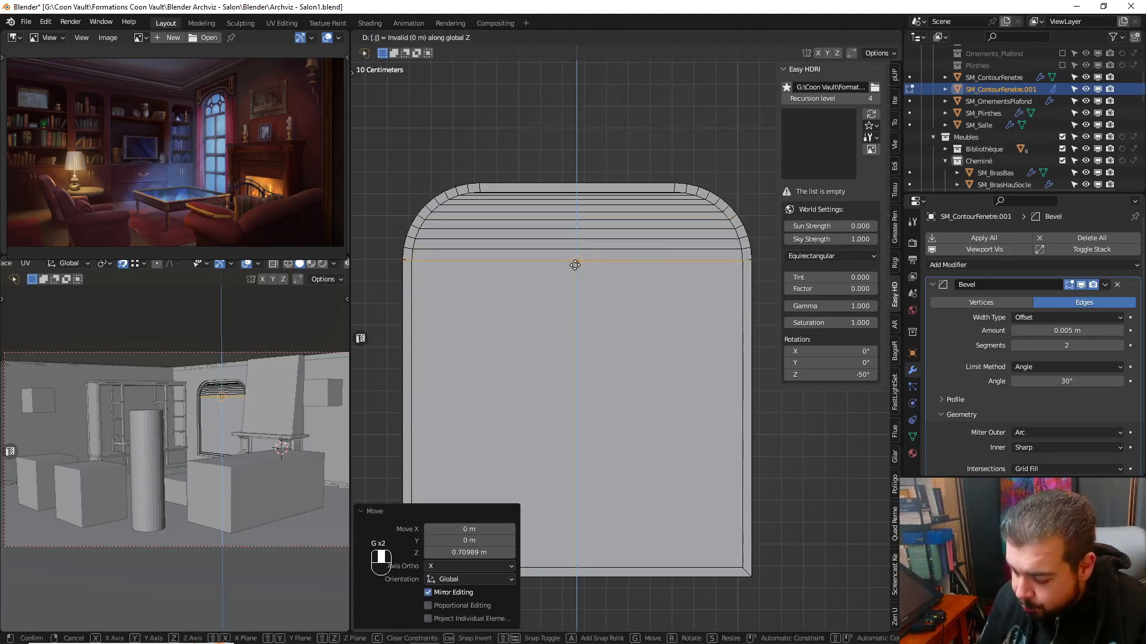
pyautogui.write('2-')
pyautogui.press('Return')
# - Add a vertical loop cut in the window's right half and straighten it by scaling Y to 0
pyautogui.keyDown('shift'); pyautogui.moveTo(612, 306); pyautogui.dragTo(589, 248, button='middle'); pyautogui.keyUp('shift')
pyautogui.hotkey('ctrl', 'r')
pyautogui.click(612, 161)
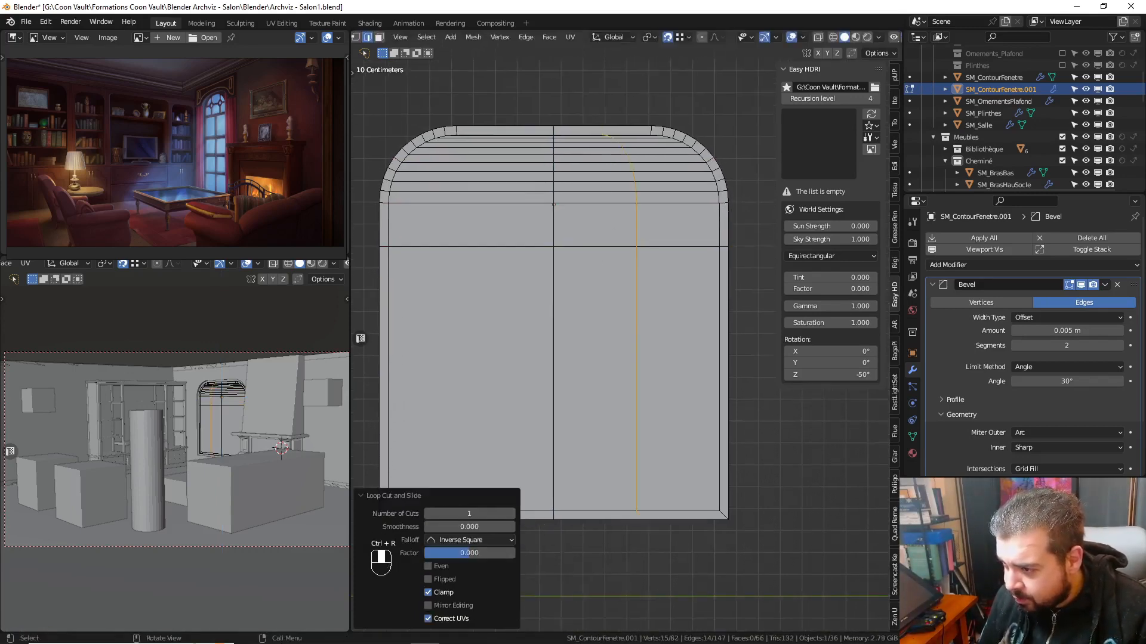
pyautogui.press('s')
pyautogui.press('x')
pyautogui.press('y')
pyautogui.press('0')
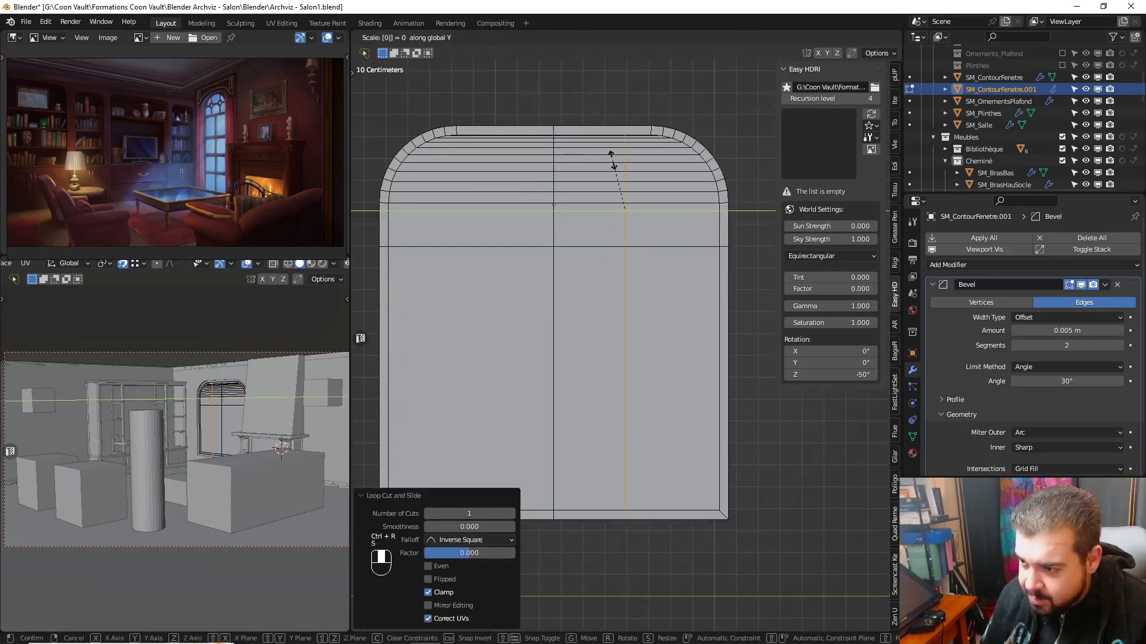
pyautogui.press('Return')
# - Add a vertical loop cut in the window's left half, straighten it by scaling Y to 0, and clear the selection
pyautogui.hotkey('ctrl', 'r')
pyautogui.click(519, 136)
pyautogui.click(518, 136)
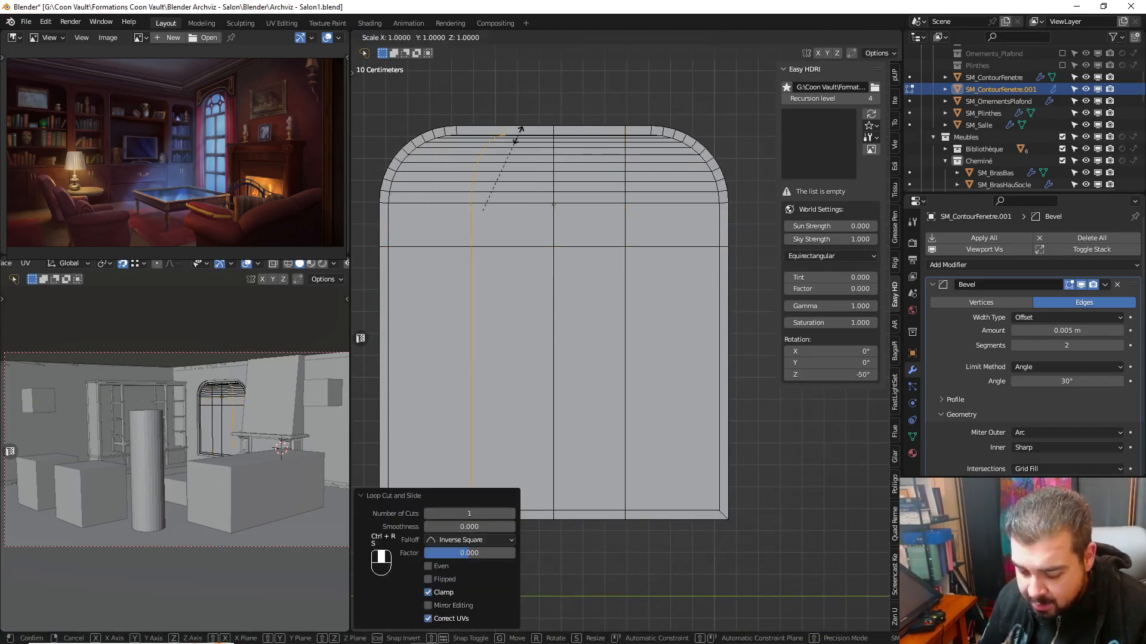
pyautogui.press('s')
pyautogui.press('y')
pyautogui.press('0')
pyautogui.press('Return')
pyautogui.press('a')
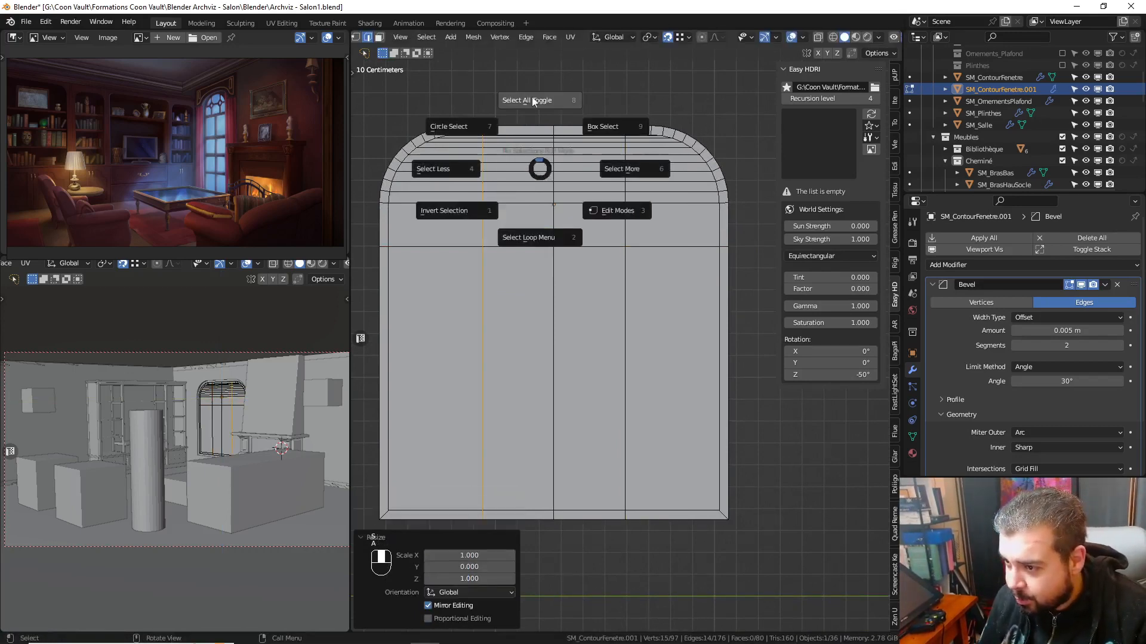
pyautogui.click(539, 102)
# - Add two evenly spaced horizontal loop cuts in the window's lower section and clear the selection
pyautogui.keyDown('shift'); pyautogui.moveTo(584, 269); pyautogui.dragTo(589, 231, button='middle'); pyautogui.keyUp('shift')
pyautogui.hotkey('ctrl', 'r')
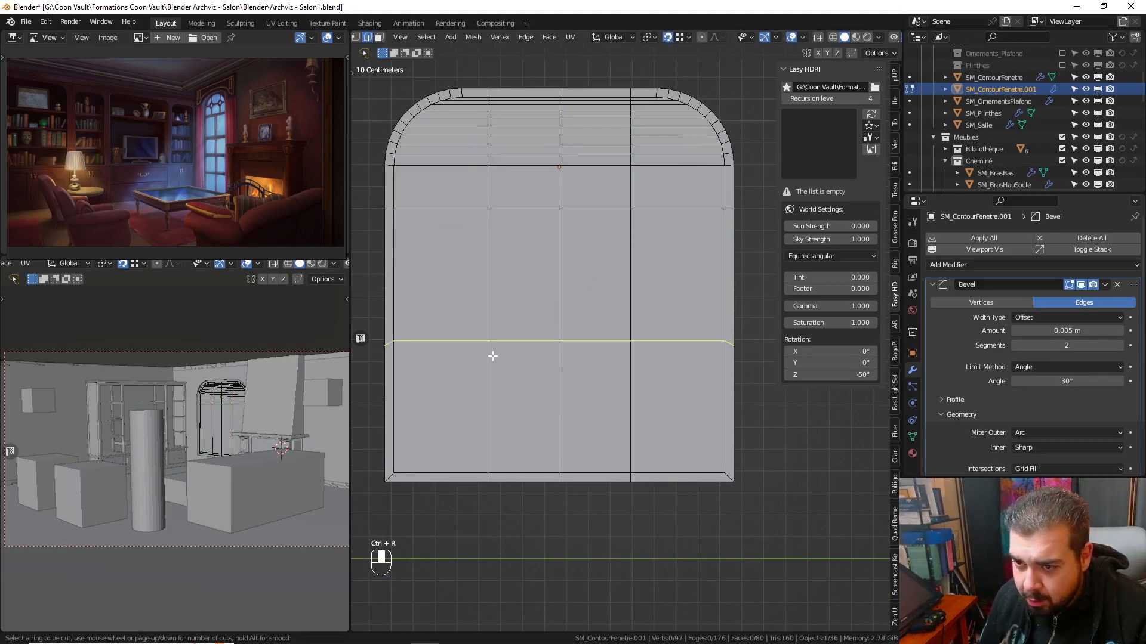
pyautogui.scroll(1, 492, 355)
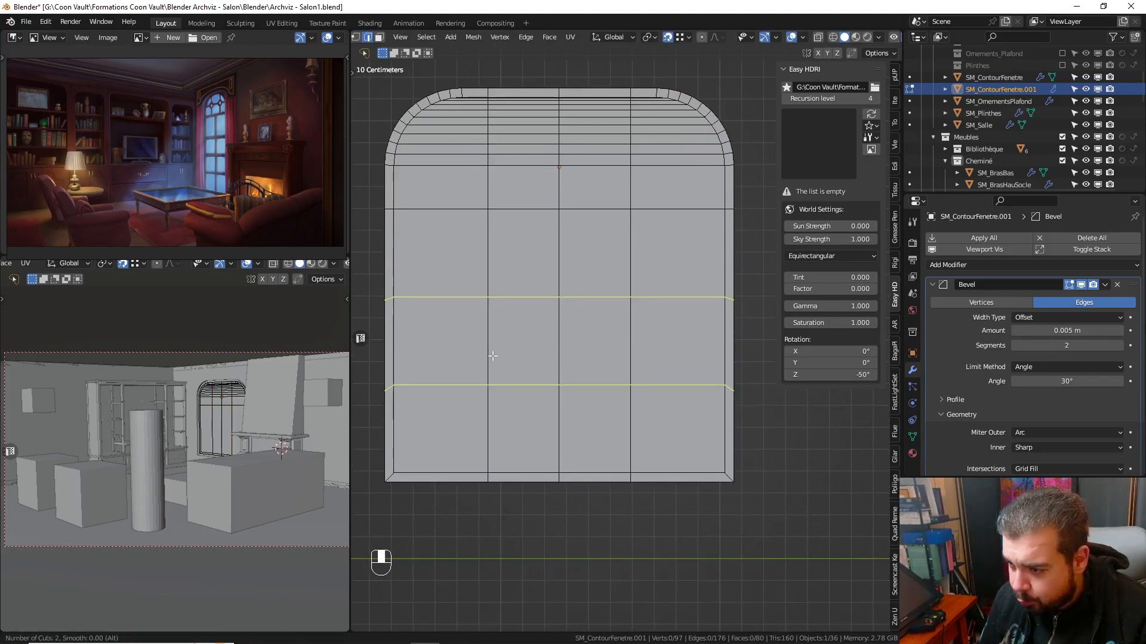
pyautogui.click(493, 355)
pyautogui.rightClick(492, 355)
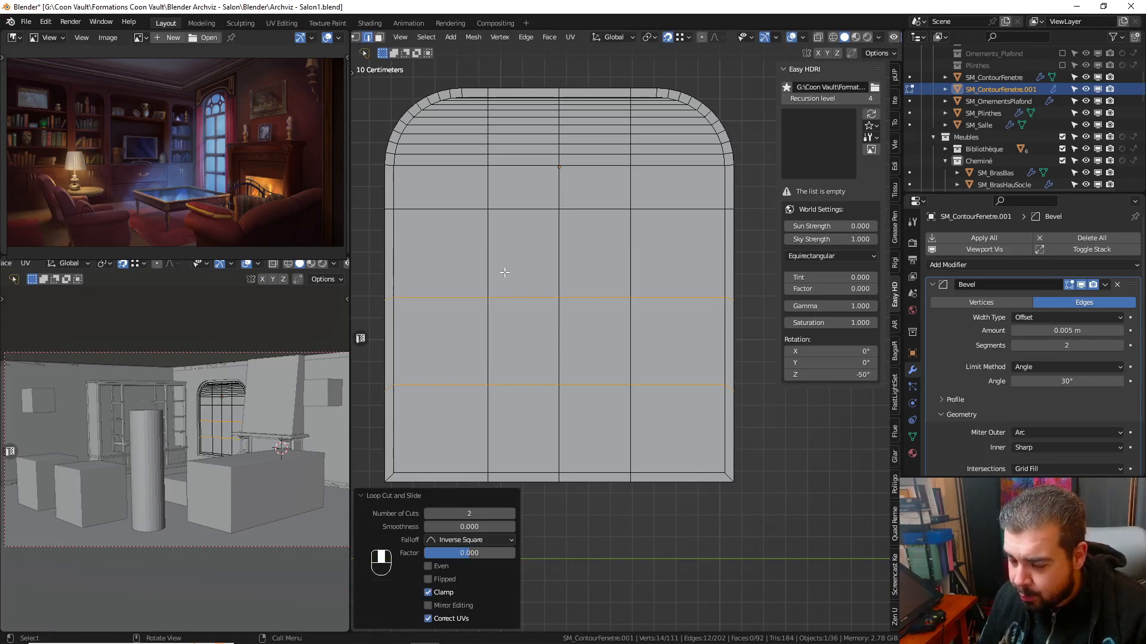
pyautogui.press('a')
pyautogui.click(501, 219)
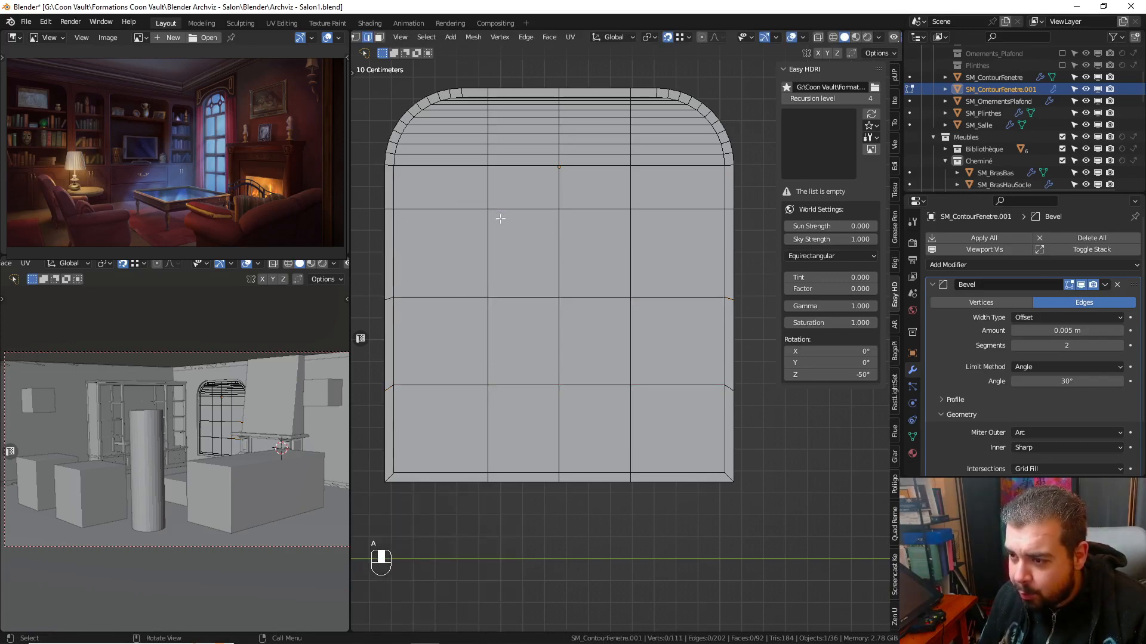
# - Flatten each of the two lower horizontal loops separately by scaling Z to 0
pyautogui.keyDown('alt'); pyautogui.keyDown('shift'); pyautogui.click(519, 382); pyautogui.keyUp('shift'); pyautogui.keyUp('alt')
pyautogui.keyDown('alt'); pyautogui.keyDown('shift'); pyautogui.click(491, 318); pyautogui.keyUp('shift'); pyautogui.keyUp('alt')
pyautogui.keyDown('alt'); pyautogui.keyDown('shift'); pyautogui.click(460, 287); pyautogui.keyUp('shift'); pyautogui.keyUp('alt')
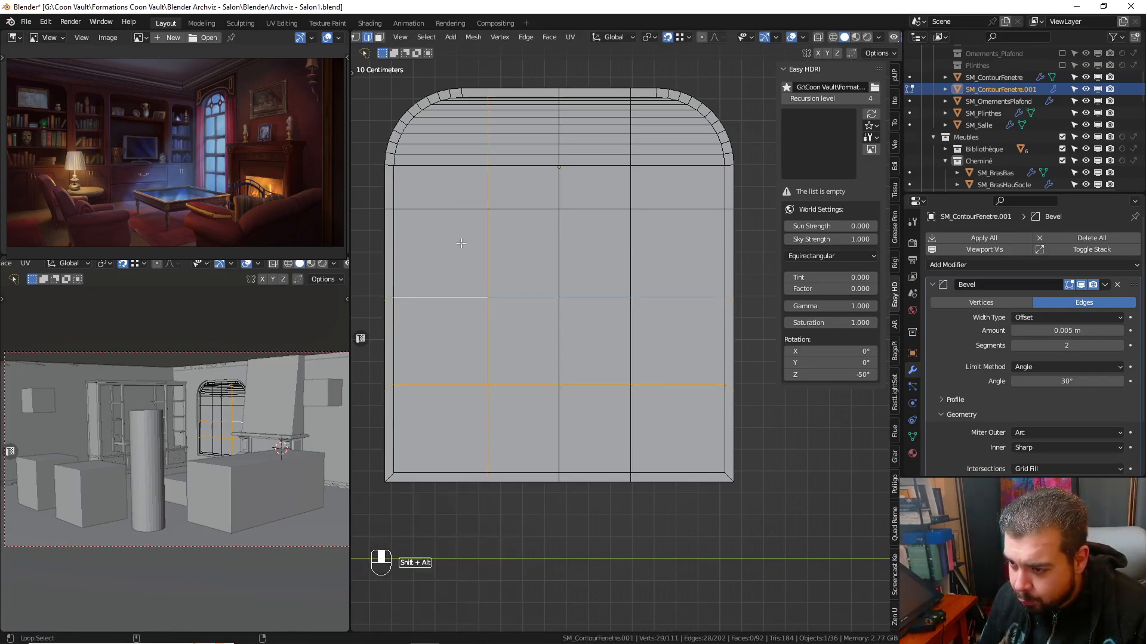
pyautogui.keyDown('alt'); pyautogui.click(425, 304); pyautogui.keyUp('alt')
pyautogui.click(426, 302)
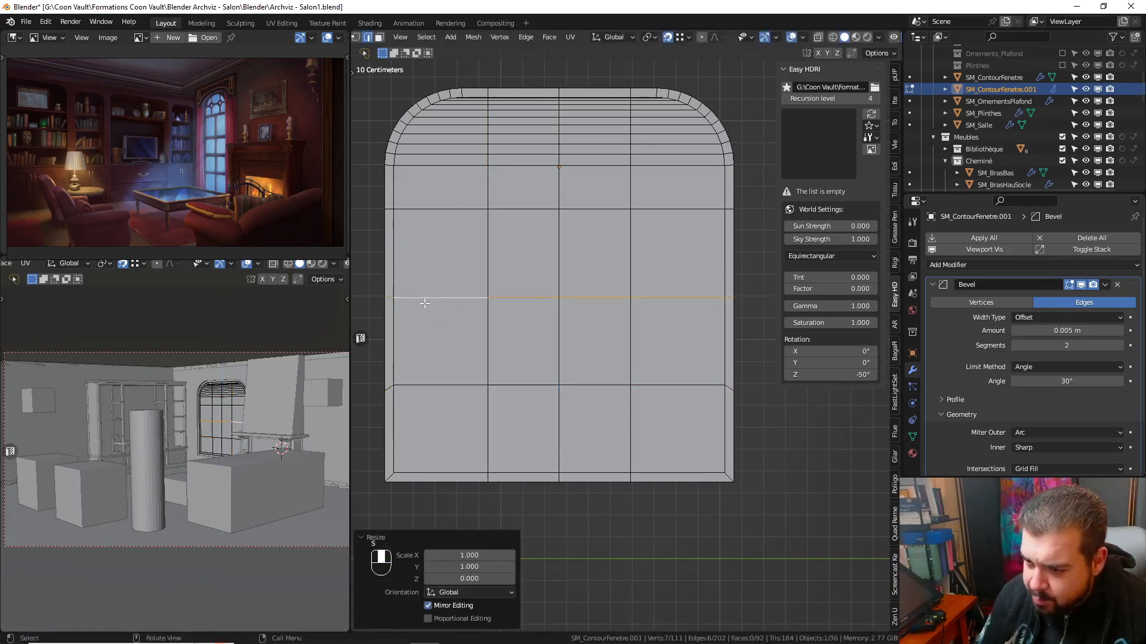
pyautogui.click(436, 405)
pyautogui.keyDown('alt'); pyautogui.click(436, 405); pyautogui.keyUp('alt')
pyautogui.press('s')
pyautogui.press('z')
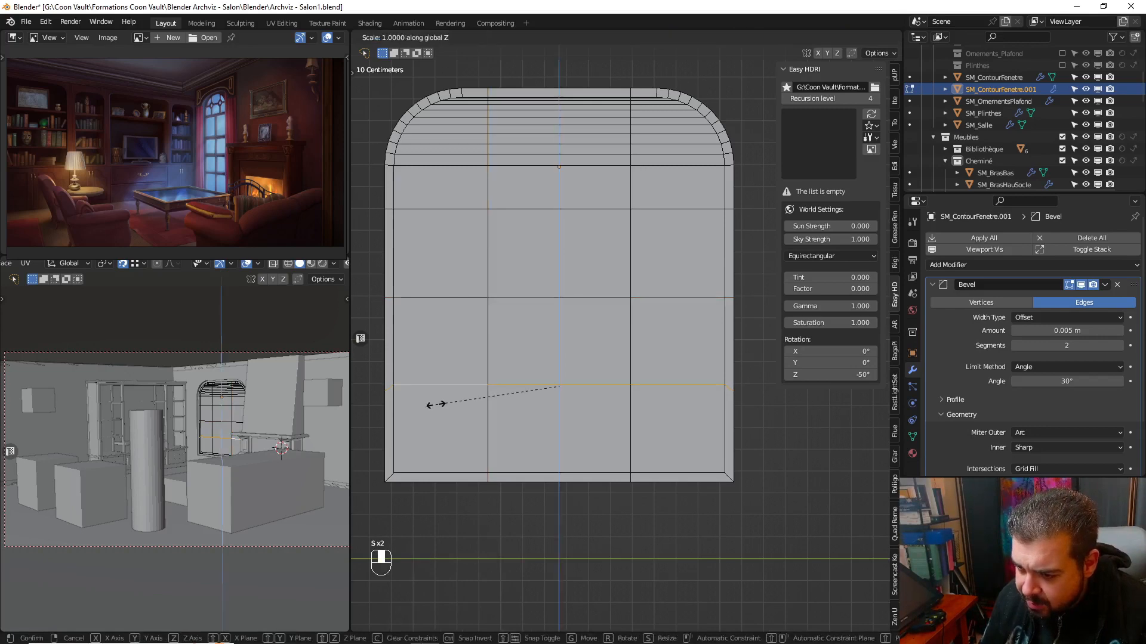
pyautogui.press('0')
pyautogui.press('Return')
# - Bevel the three vertical and three horizontal loops together by 0.02 m with 1 segment to form the window bars
pyautogui.click(441, 390)
pyautogui.keyDown('alt'); pyautogui.keyDown('shift'); pyautogui.click(442, 389); pyautogui.keyUp('shift'); pyautogui.keyUp('alt')
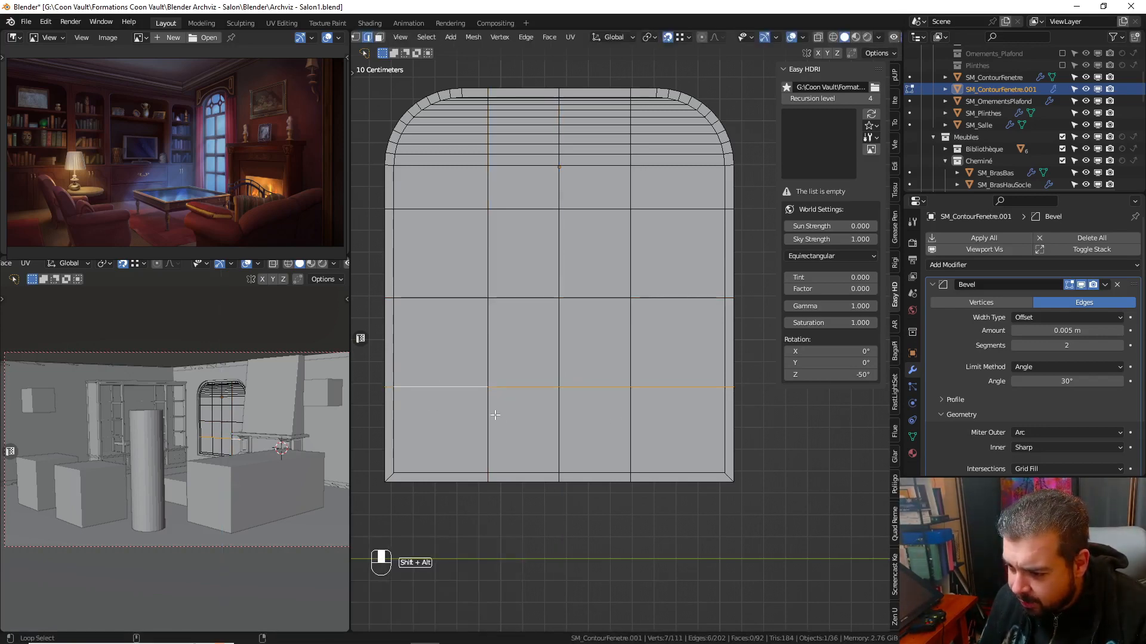
pyautogui.moveTo(487, 335)
pyautogui.mouseDown(button='middle')
pyautogui.moveTo(514, 355)
pyautogui.moveTo(501, 327)
pyautogui.mouseUp(button='middle')
pyautogui.keyDown('alt'); pyautogui.keyDown('shift'); pyautogui.click(503, 327); pyautogui.keyUp('shift'); pyautogui.keyUp('alt')
pyautogui.keyDown('alt'); pyautogui.keyDown('shift'); pyautogui.click(549, 303); pyautogui.keyUp('shift'); pyautogui.keyUp('alt')
pyautogui.keyDown('alt'); pyautogui.keyDown('shift'); pyautogui.click(570, 319); pyautogui.keyUp('shift'); pyautogui.keyUp('alt')
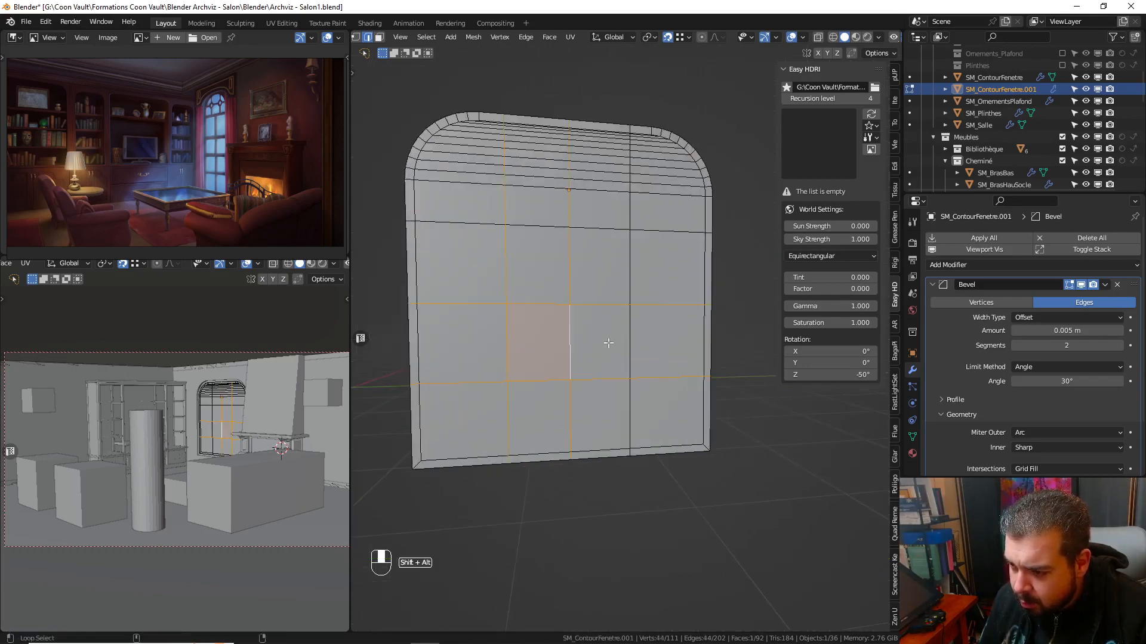
pyautogui.keyDown('alt'); pyautogui.keyDown('shift'); pyautogui.click(626, 345); pyautogui.keyUp('shift'); pyautogui.keyUp('alt')
pyautogui.keyDown('alt'); pyautogui.keyDown('shift'); pyautogui.click(608, 232); pyautogui.keyUp('shift'); pyautogui.keyUp('alt')
pyautogui.moveTo(607, 231); pyautogui.dragTo(579, 219, button='middle')
pyautogui.hotkey('ctrl', 'b')
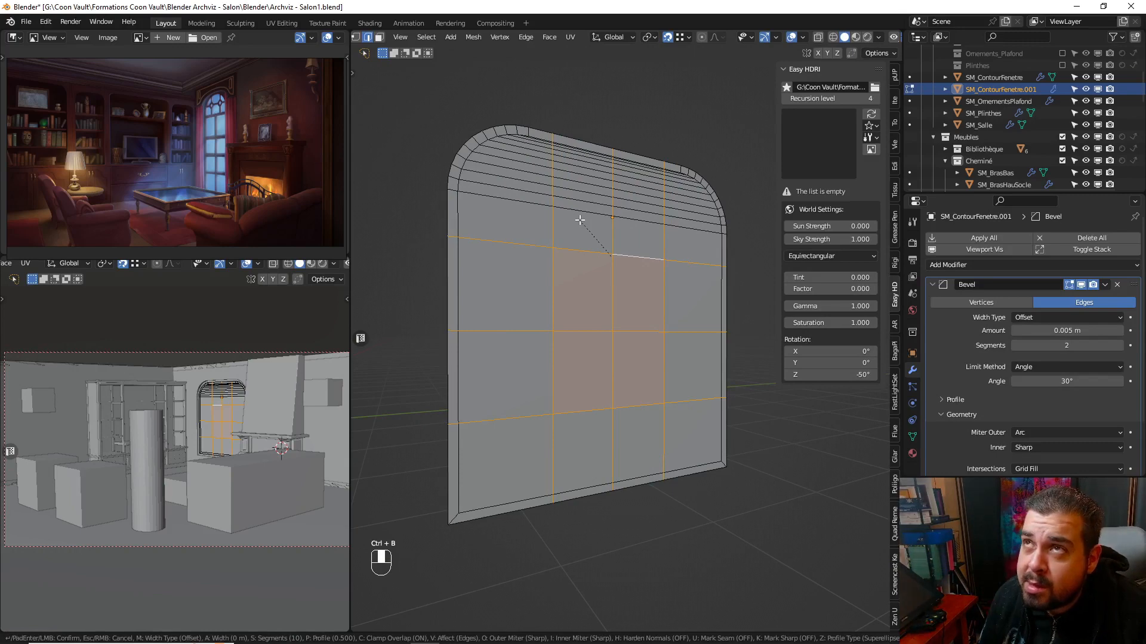
pyautogui.write('0.02')
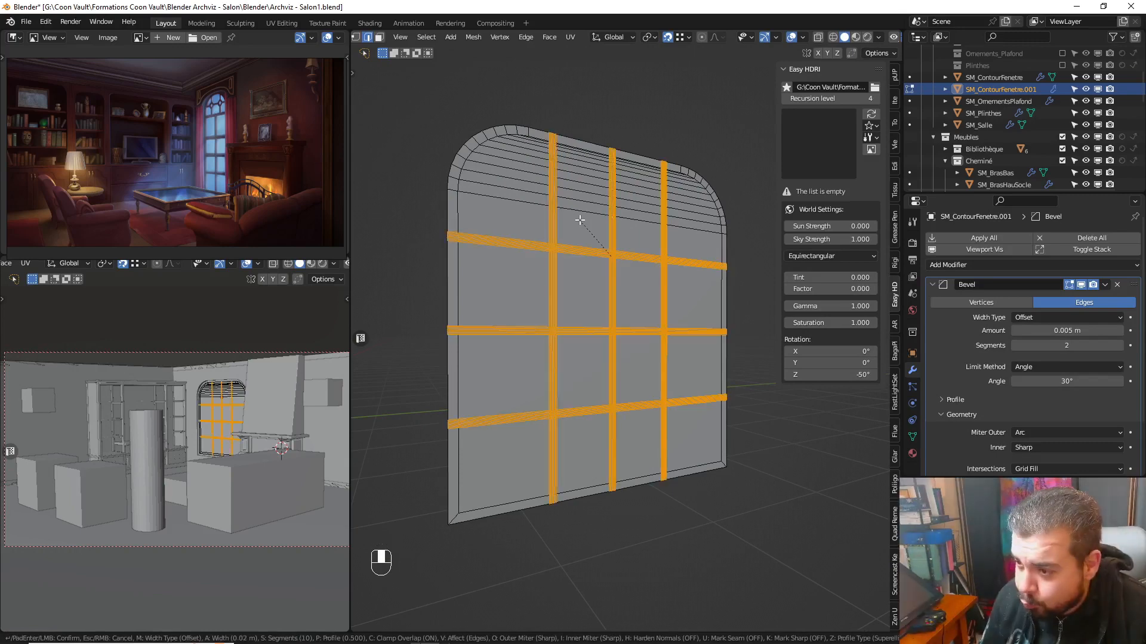
pyautogui.write('s1')
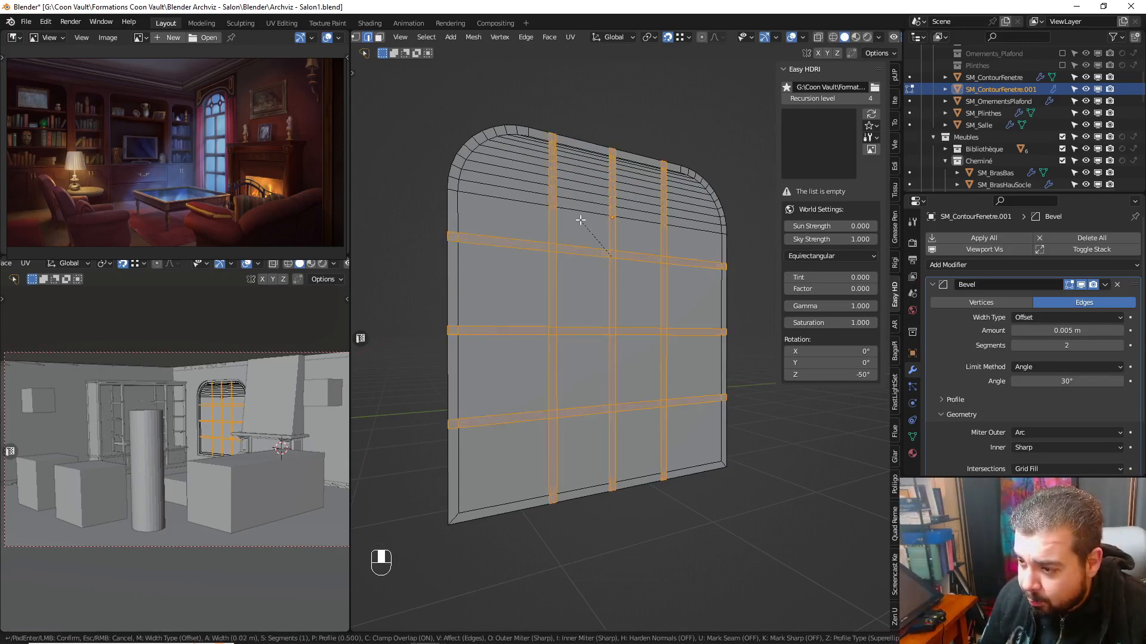
pyautogui.click(580, 219)
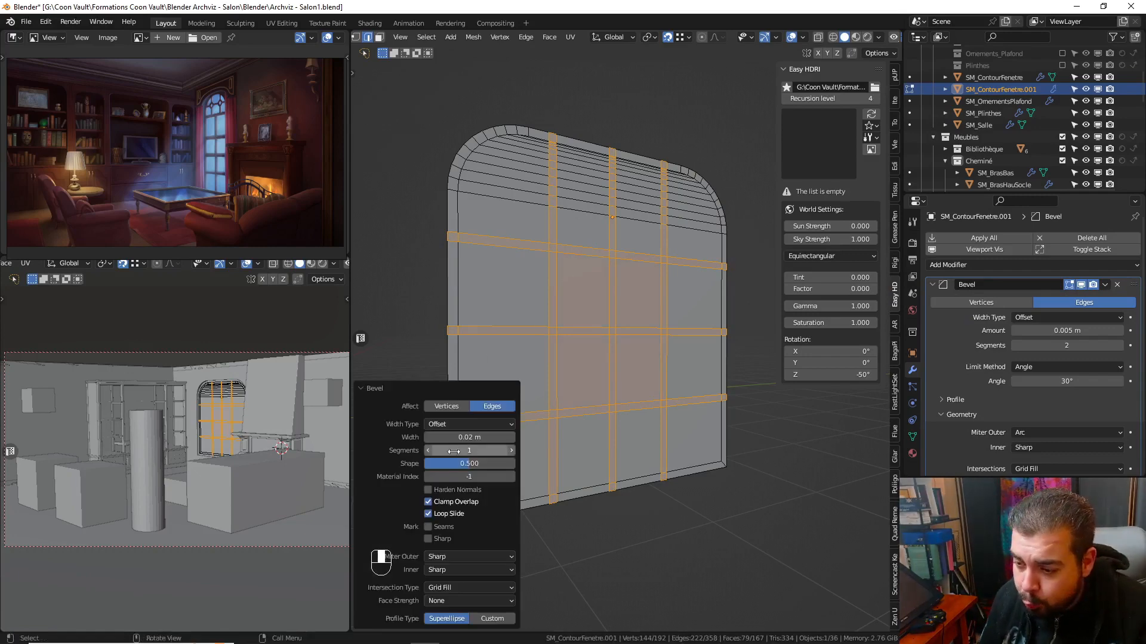
# - Switch to face selection and deselect the four central panes so that only the bar faces are selected
pyautogui.moveTo(625, 165); pyautogui.dragTo(605, 167, button='middle')
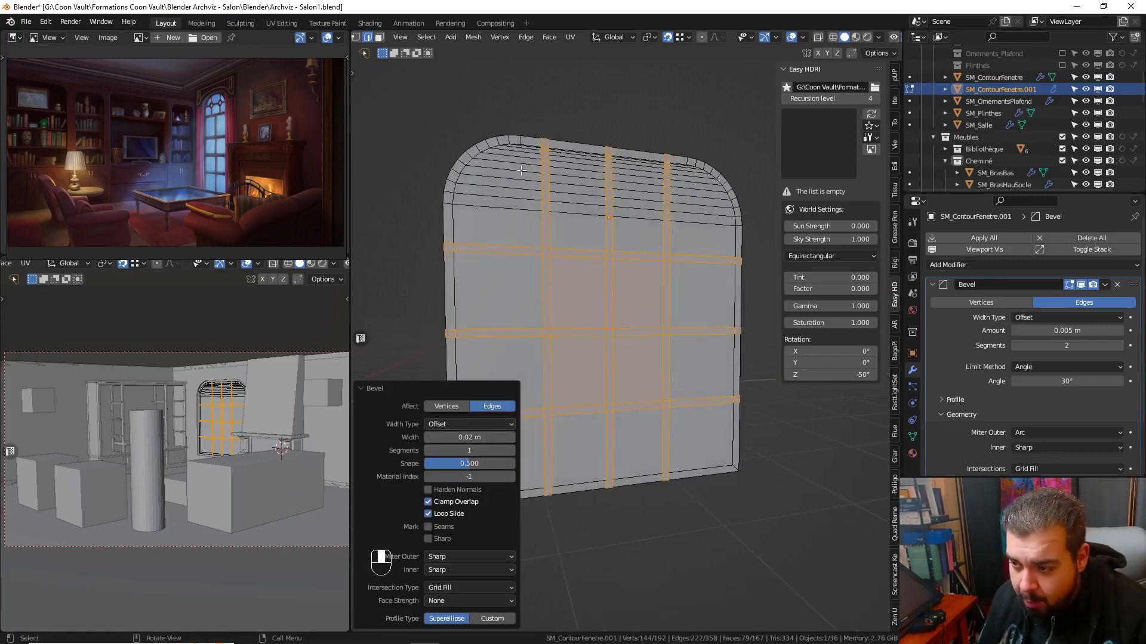
pyautogui.click(380, 38)
pyautogui.keyDown('shift'); pyautogui.click(572, 295); pyautogui.keyUp('shift')
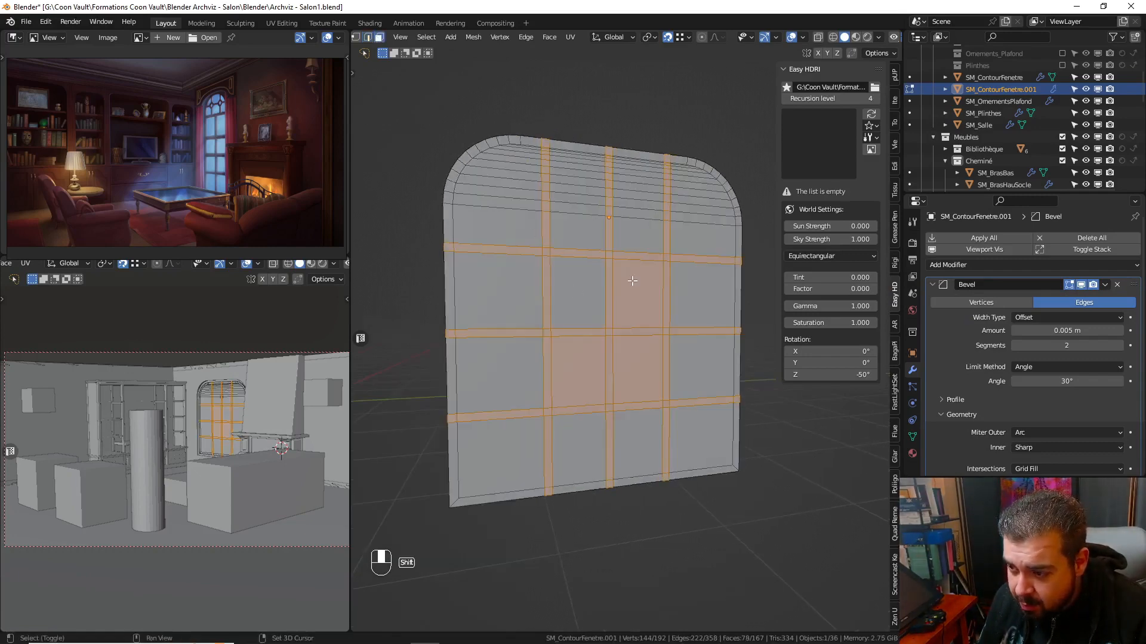
pyautogui.keyDown('shift'); pyautogui.click(634, 365); pyautogui.keyUp('shift')
pyautogui.keyDown('shift'); pyautogui.click(573, 365); pyautogui.keyUp('shift')
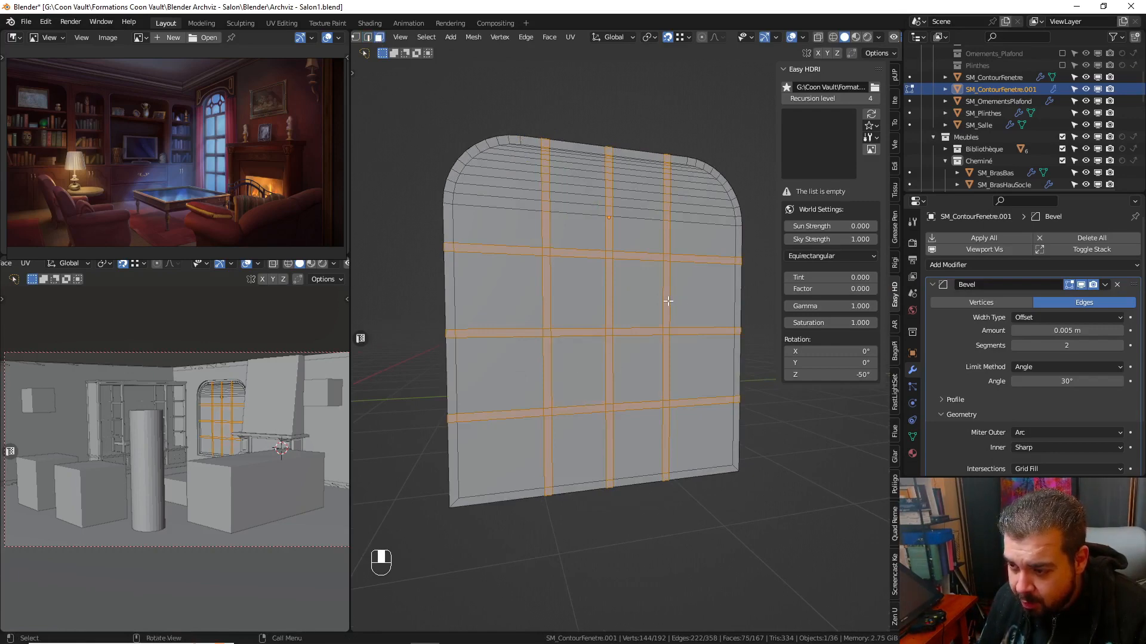
# - Duplicate the selected bar faces in place, separate the copy into its own object and return to Object Mode
pyautogui.hotkey('shift', 'd')
pyautogui.rightClick(667, 301)
pyautogui.press('p')
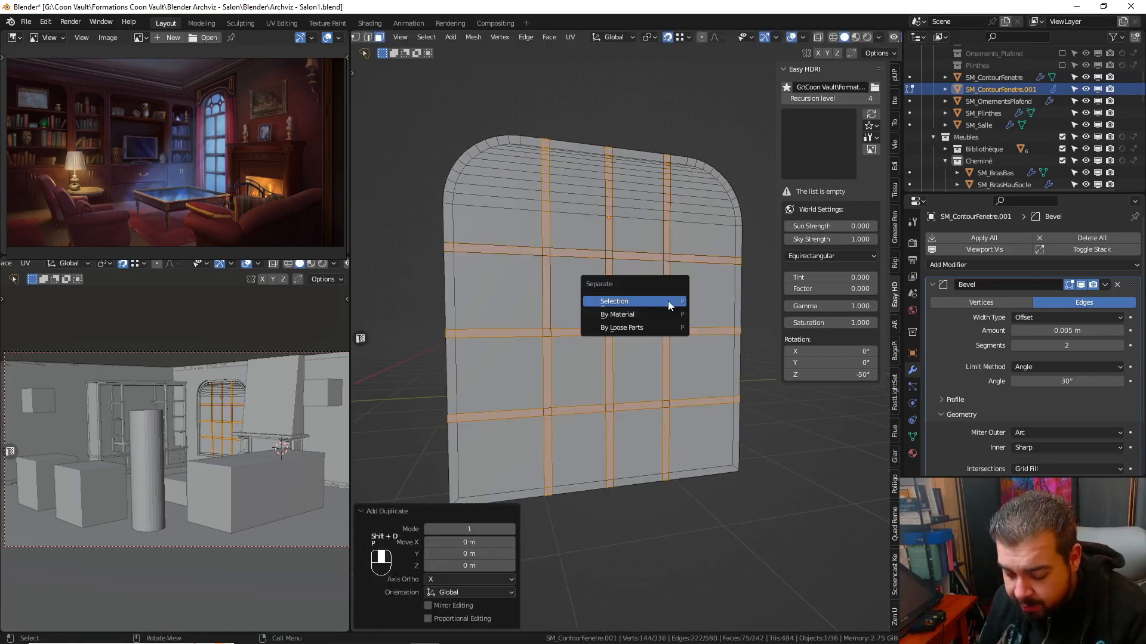
pyautogui.click(668, 300)
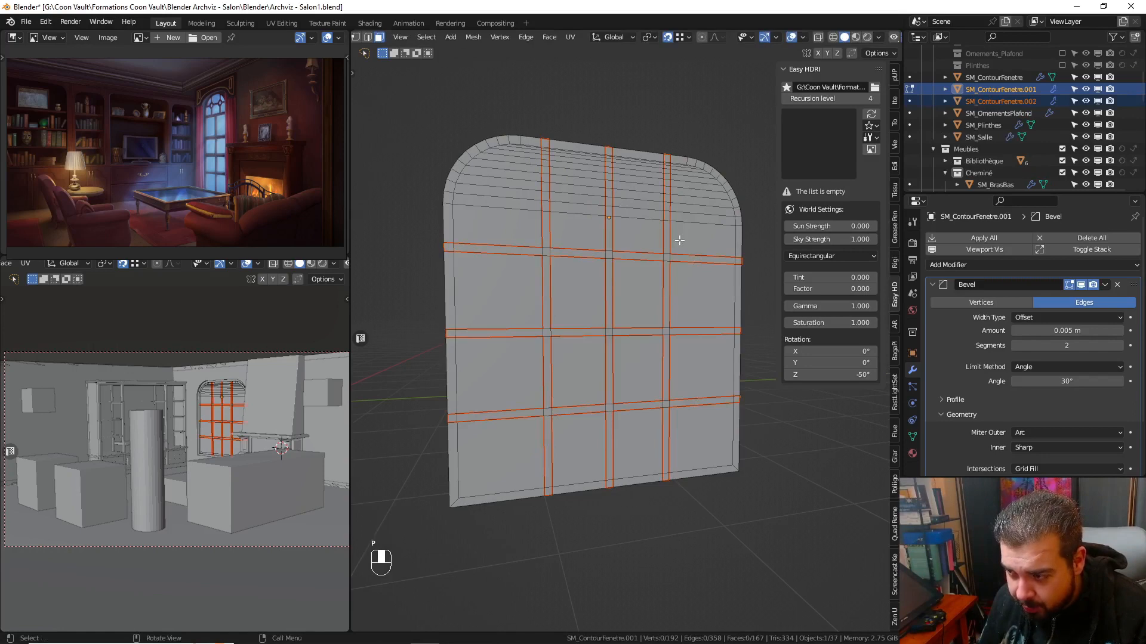
pyautogui.press('Tab')
pyautogui.click(649, 126)
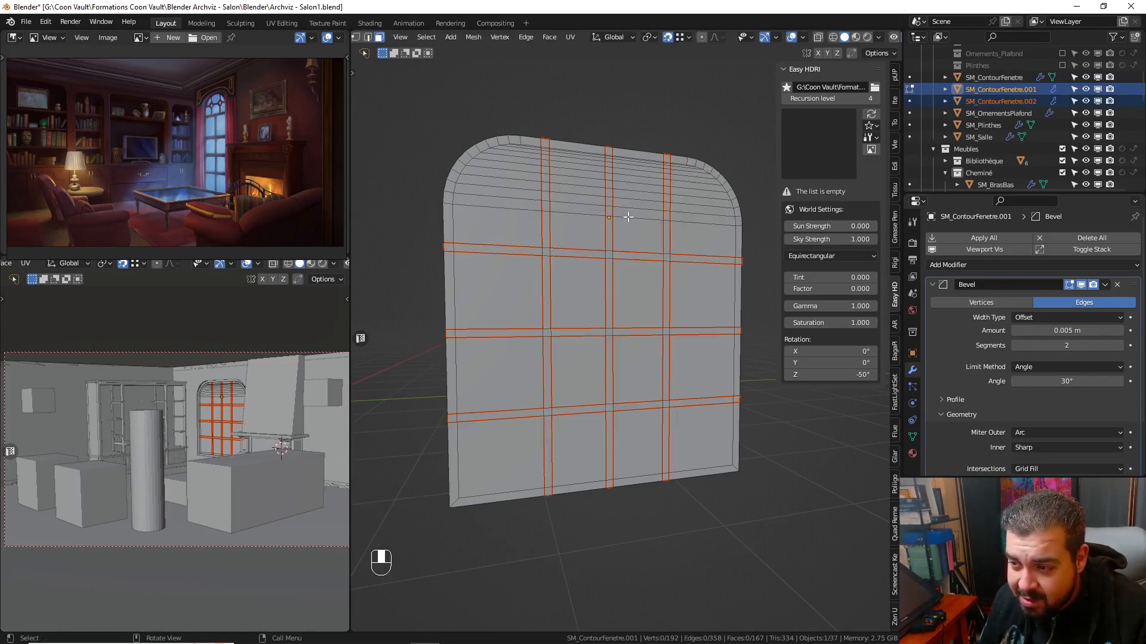
pyautogui.press('Tab')
pyautogui.click(633, 154)
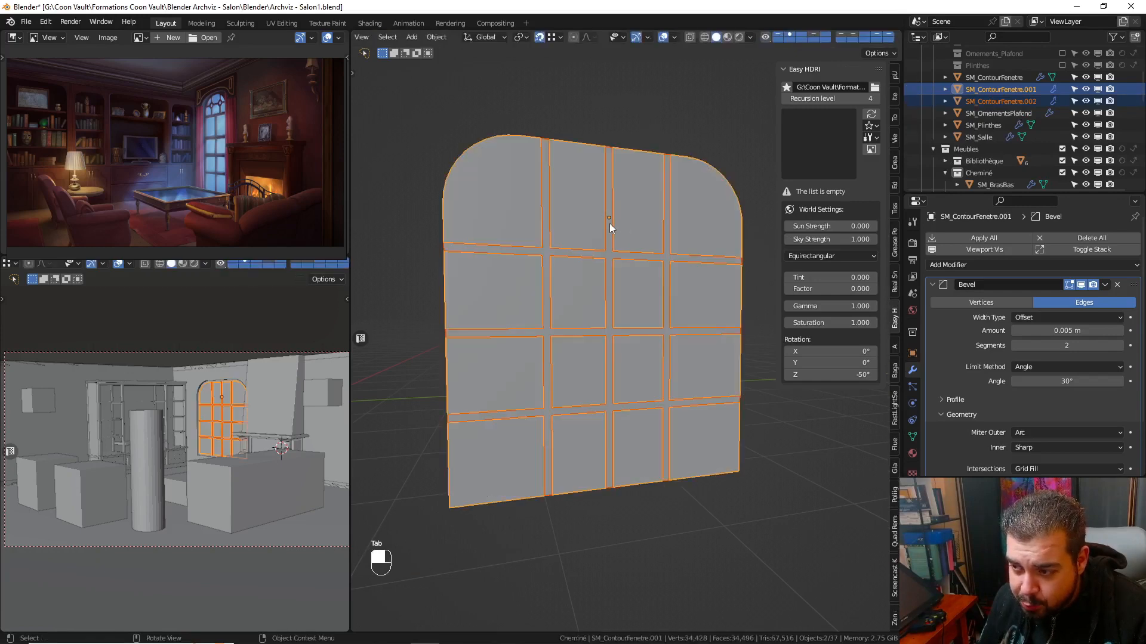
# - Hide the separated bars object and open the SM_ContourFenetre.001 window mesh in Edit Mode
pyautogui.click(610, 224)
pyautogui.press('h')
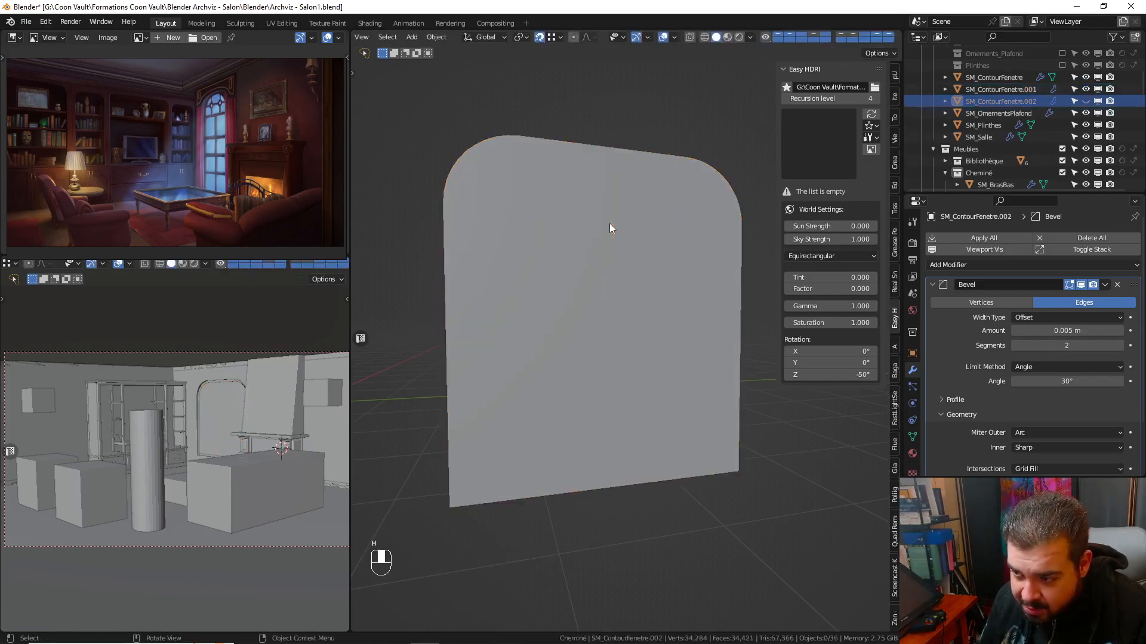
pyautogui.click(611, 224)
pyautogui.press('Tab')
pyautogui.click(611, 162)
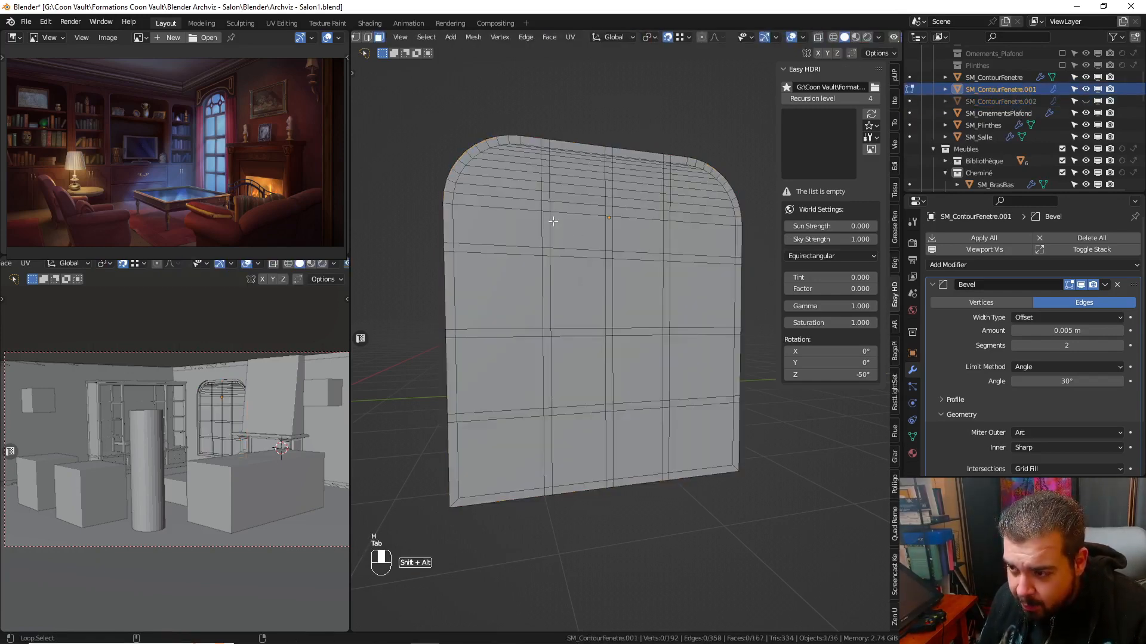
# - Select the three vertical and three horizontal bar face loops, then invert the selection to the pane faces
pyautogui.keyDown('alt'); pyautogui.keyDown('shift'); pyautogui.click(545, 253); pyautogui.keyUp('shift'); pyautogui.keyUp('alt')
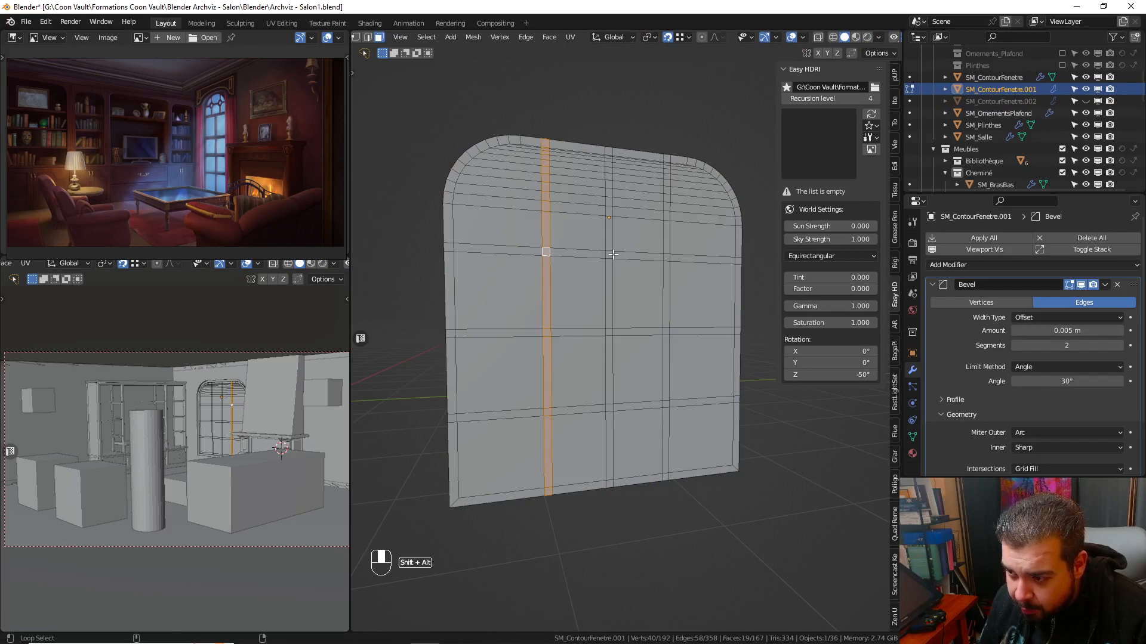
pyautogui.scroll(1, 612, 253)
pyautogui.scroll(1, 612, 238)
pyautogui.keyDown('alt'); pyautogui.keyDown('shift'); pyautogui.click(609, 236); pyautogui.keyUp('shift'); pyautogui.keyUp('alt')
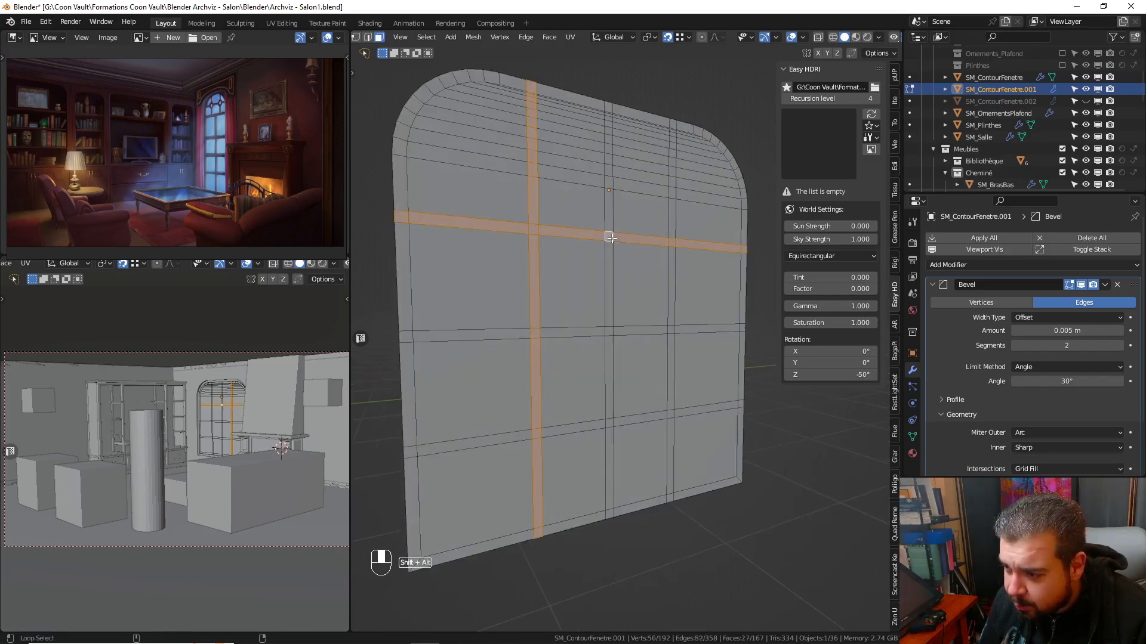
pyautogui.keyDown('alt'); pyautogui.keyDown('shift'); pyautogui.click(609, 332); pyautogui.keyUp('shift'); pyautogui.keyUp('alt')
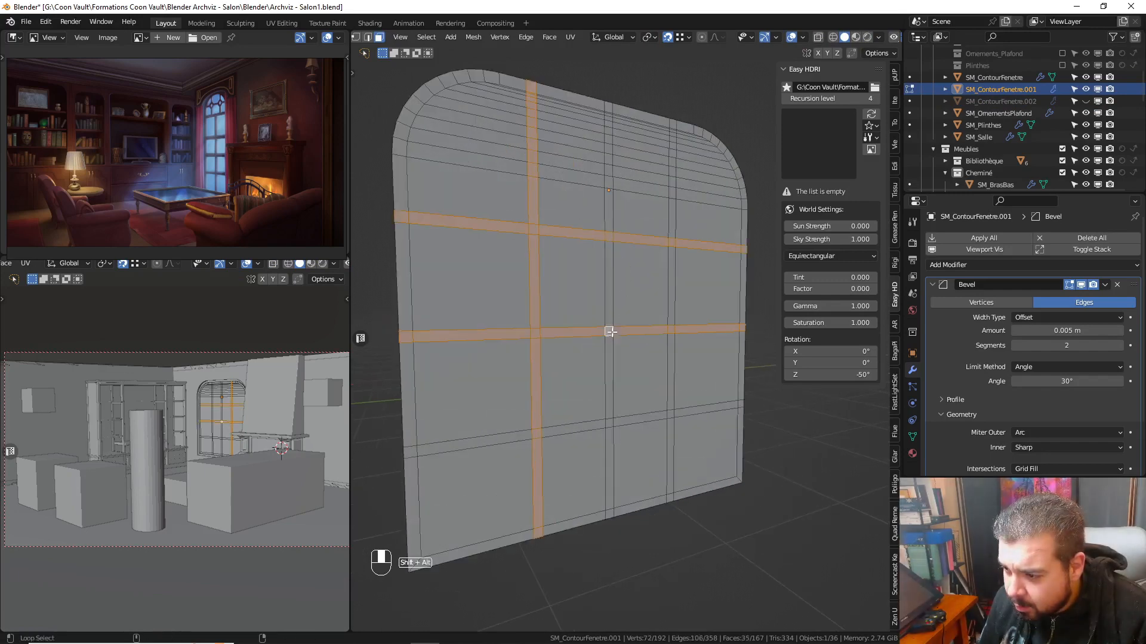
pyautogui.keyDown('alt'); pyautogui.keyDown('shift'); pyautogui.click(669, 418); pyautogui.keyUp('shift'); pyautogui.keyUp('alt')
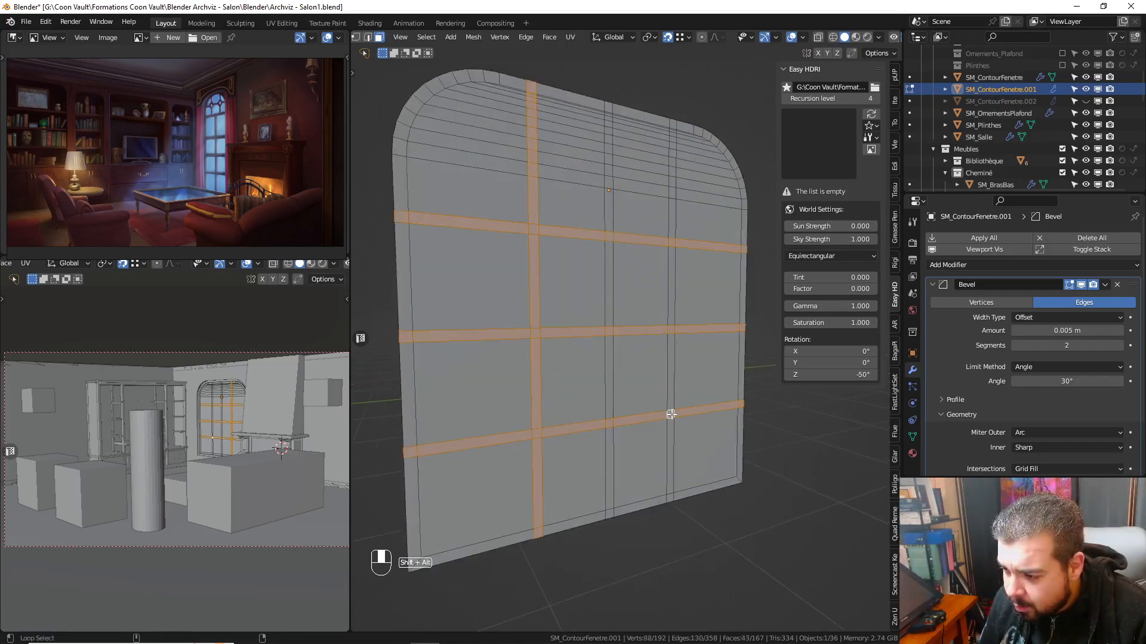
pyautogui.keyDown('alt'); pyautogui.keyDown('shift'); pyautogui.click(608, 510); pyautogui.keyUp('shift'); pyautogui.keyUp('alt')
pyautogui.keyDown('alt'); pyautogui.keyDown('shift'); pyautogui.click(670, 495); pyautogui.keyUp('shift'); pyautogui.keyUp('alt')
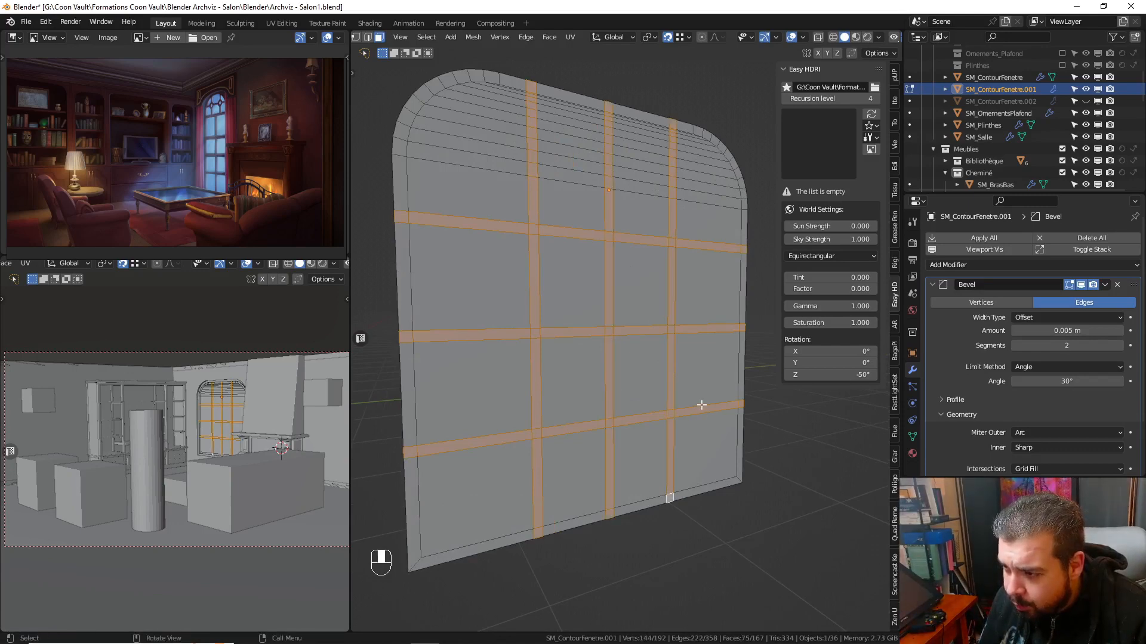
pyautogui.scroll(-3, 689, 404)
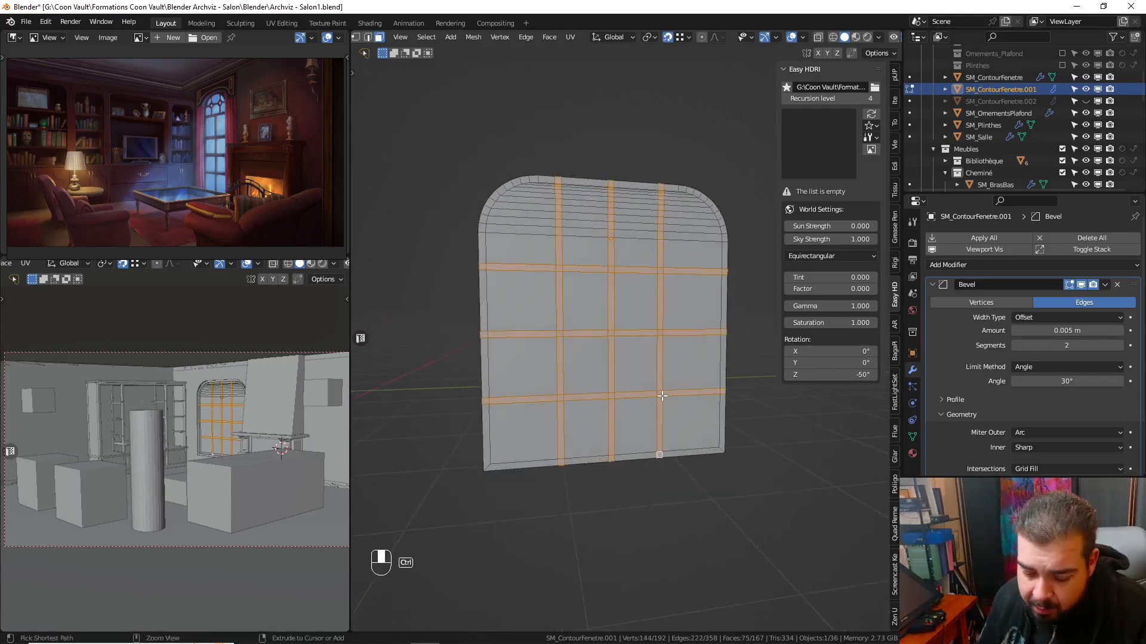
pyautogui.hotkey('ctrl', 'i')
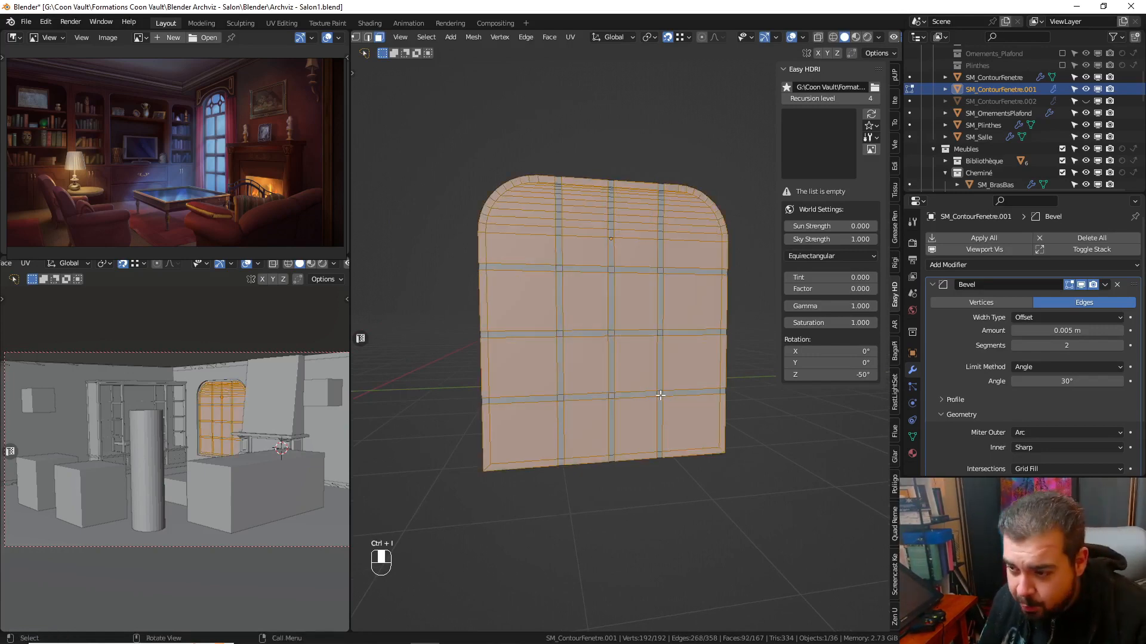
# - Duplicate the selected pane faces in place, separate the copy into its own object and return to Object Mode
pyautogui.hotkey('shift', 'd')
pyautogui.rightClick(624, 374)
pyautogui.press('p')
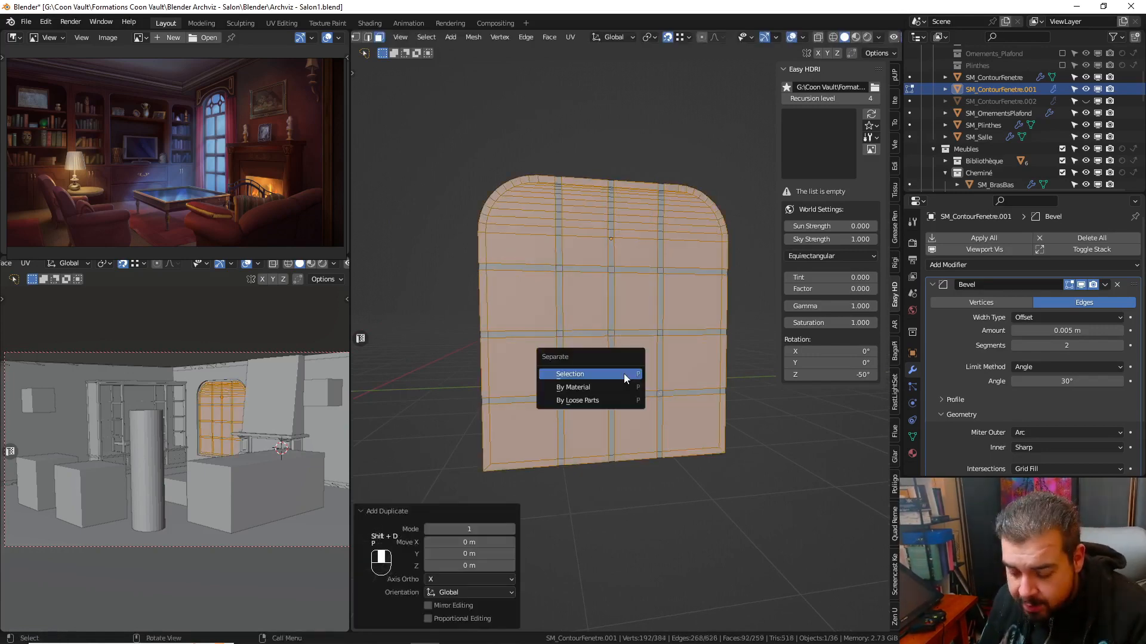
pyautogui.click(624, 374)
pyautogui.press('Tab')
pyautogui.click(629, 319)
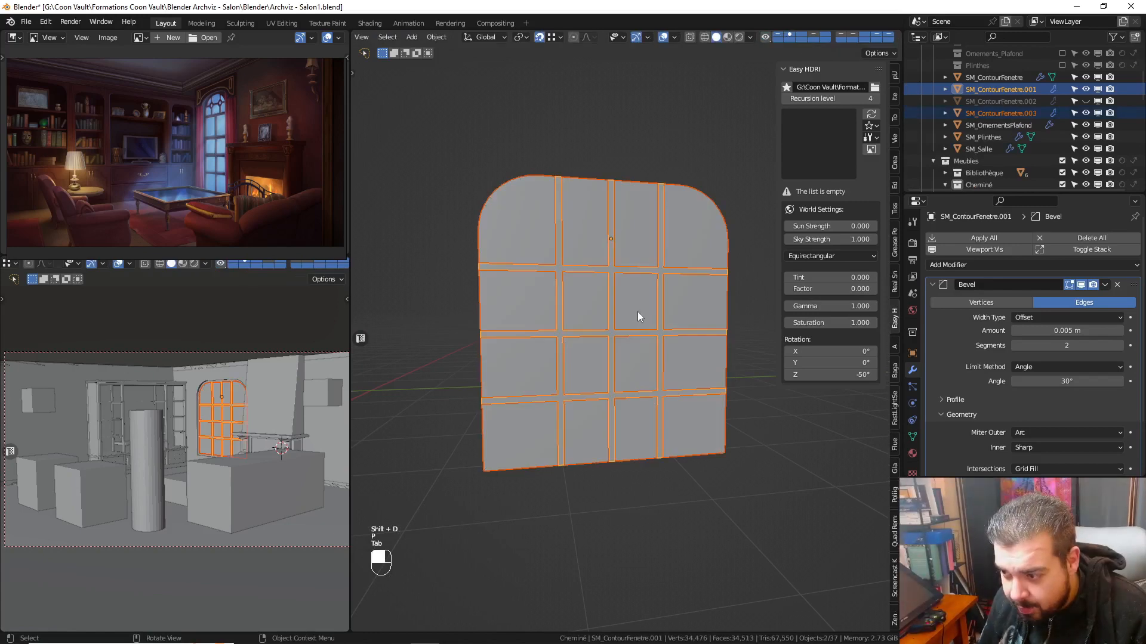
# - Delete the original SM_ContourFenetre.001 window object and unhide the separated bars
pyautogui.click(637, 312)
pyautogui.press('x')
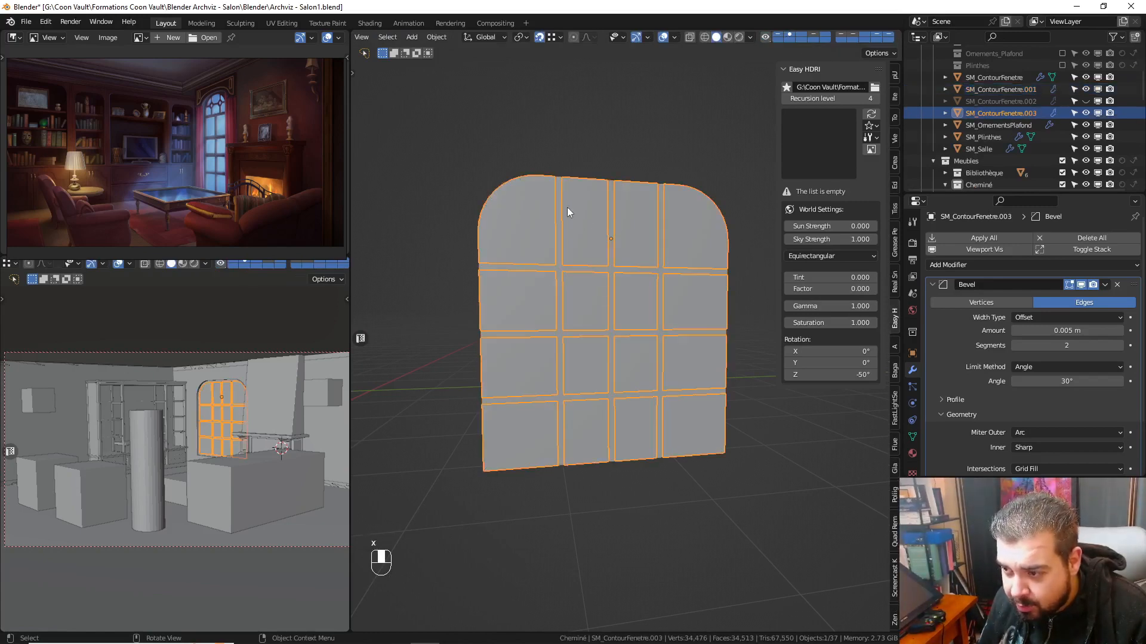
pyautogui.click(559, 195)
pyautogui.press('x')
pyautogui.click(561, 196)
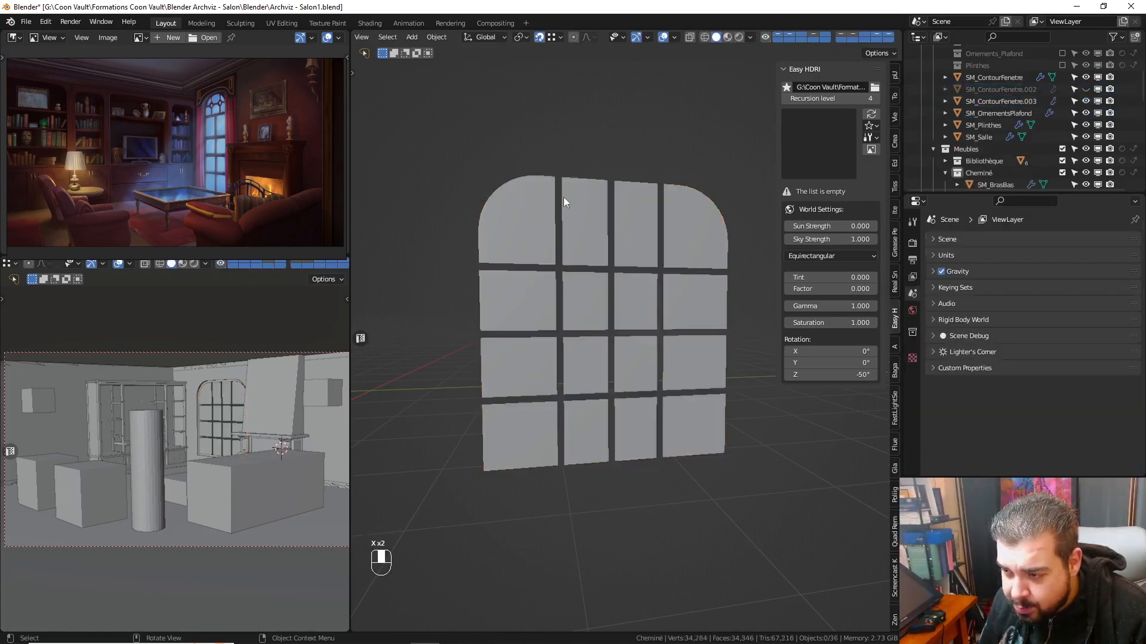
pyautogui.hotkey('alt', 'h')
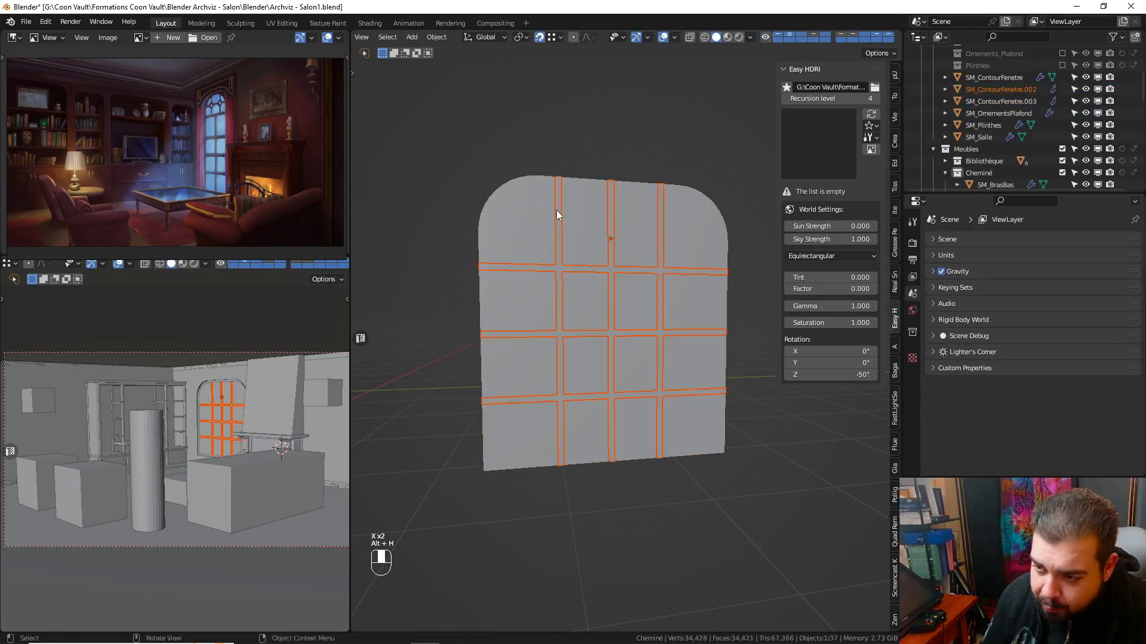
# - Run Limited Dissolve on the entire panes mesh SM_ContourFenetre.003 with a maximum angle of 5°
pyautogui.click(528, 206)
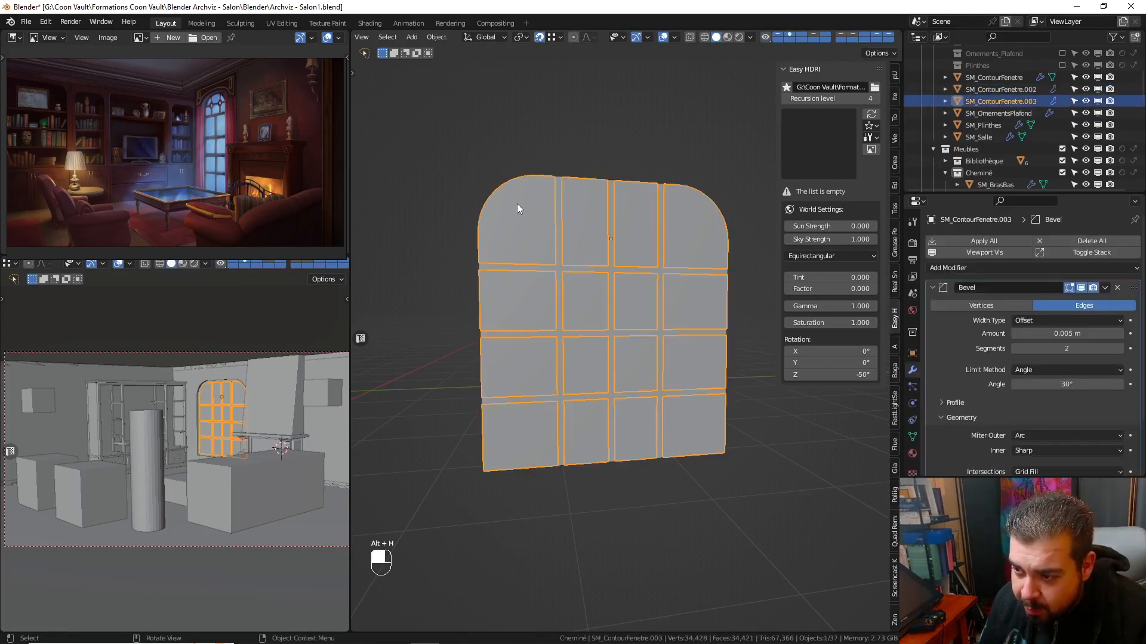
pyautogui.press('Tab')
pyautogui.press('a')
pyautogui.press('q')
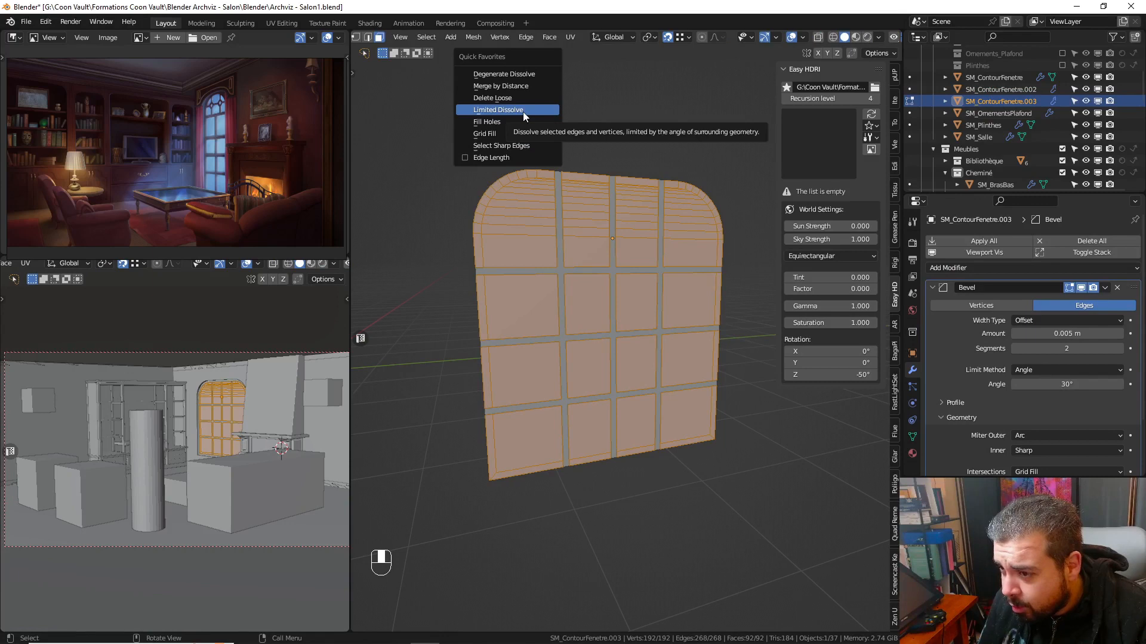
pyautogui.click(523, 112)
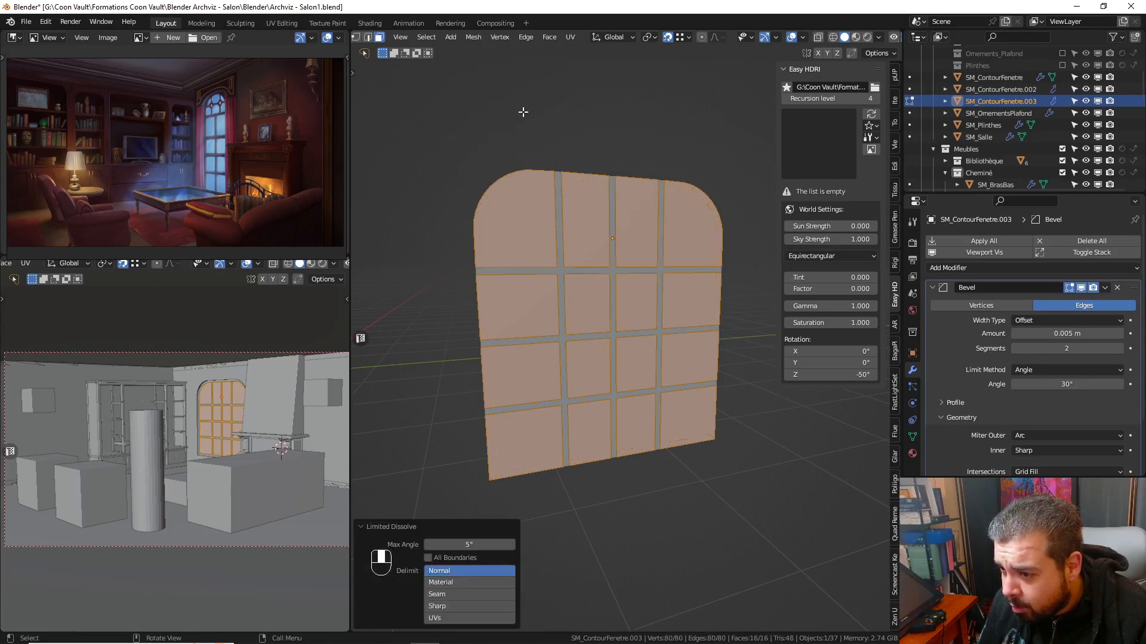
pyautogui.press('Tab')
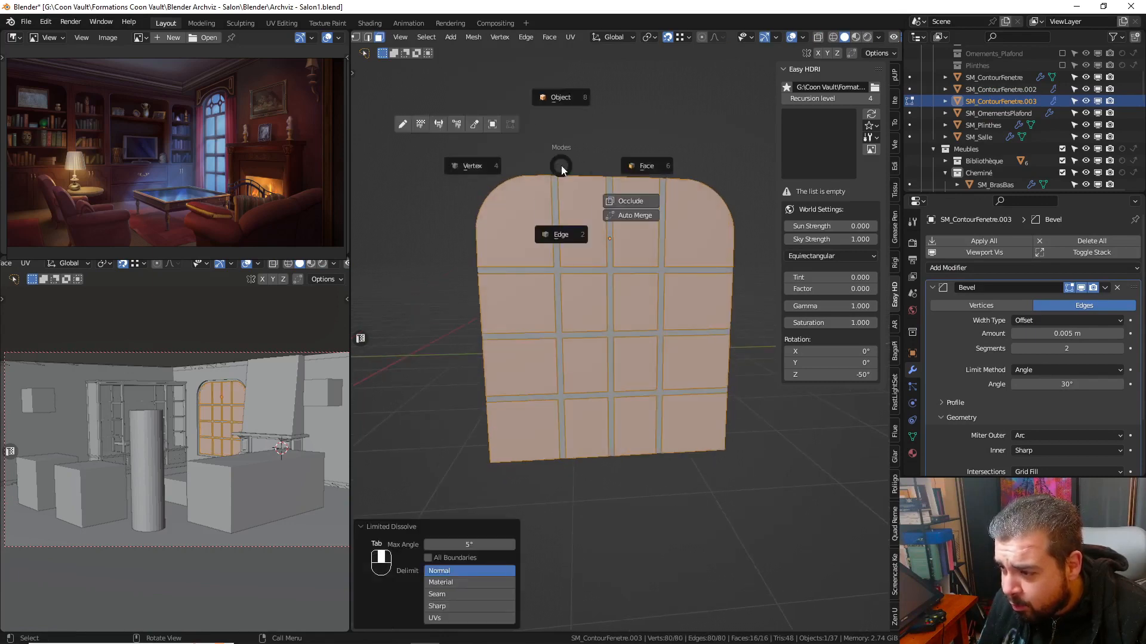
pyautogui.click(546, 105)
pyautogui.press('Tab')
pyautogui.click(480, 197)
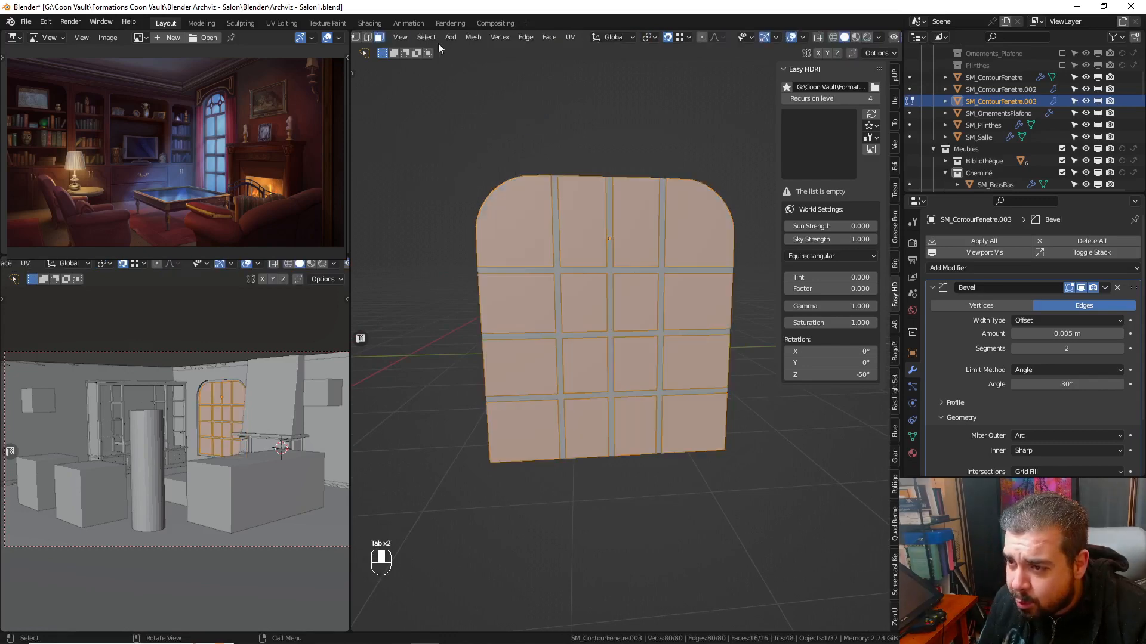
# - Inset the two rounded upper corner panes by about 0.03 m, delete their inner faces and switch to edge selection
pyautogui.click(490, 213)
pyautogui.keyDown('shift'); pyautogui.click(698, 235); pyautogui.keyUp('shift')
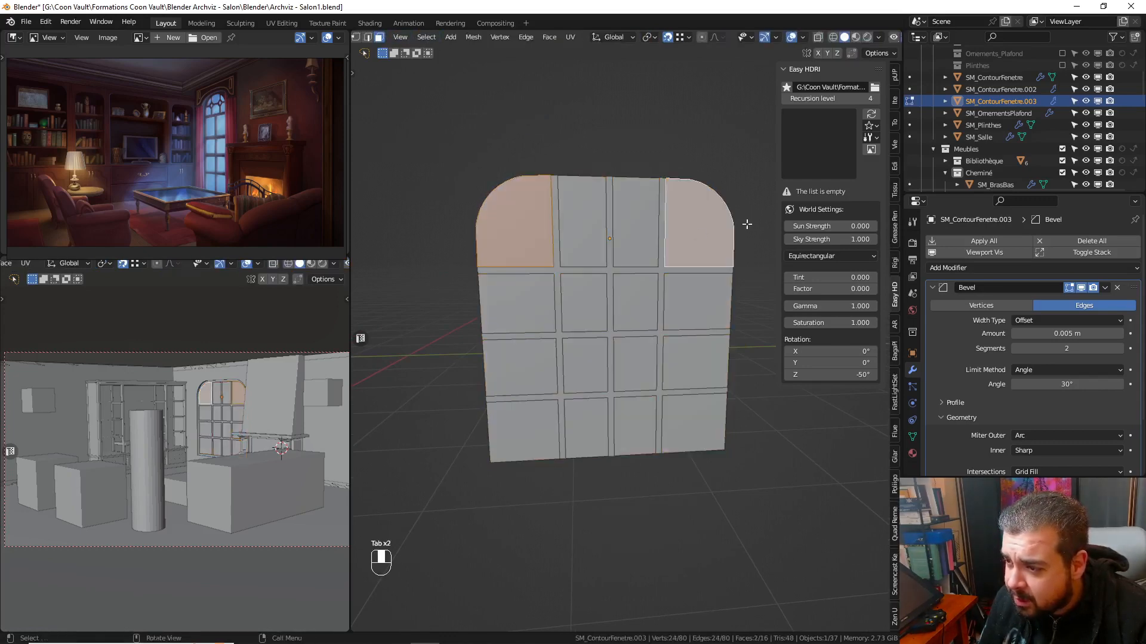
pyautogui.press('i')
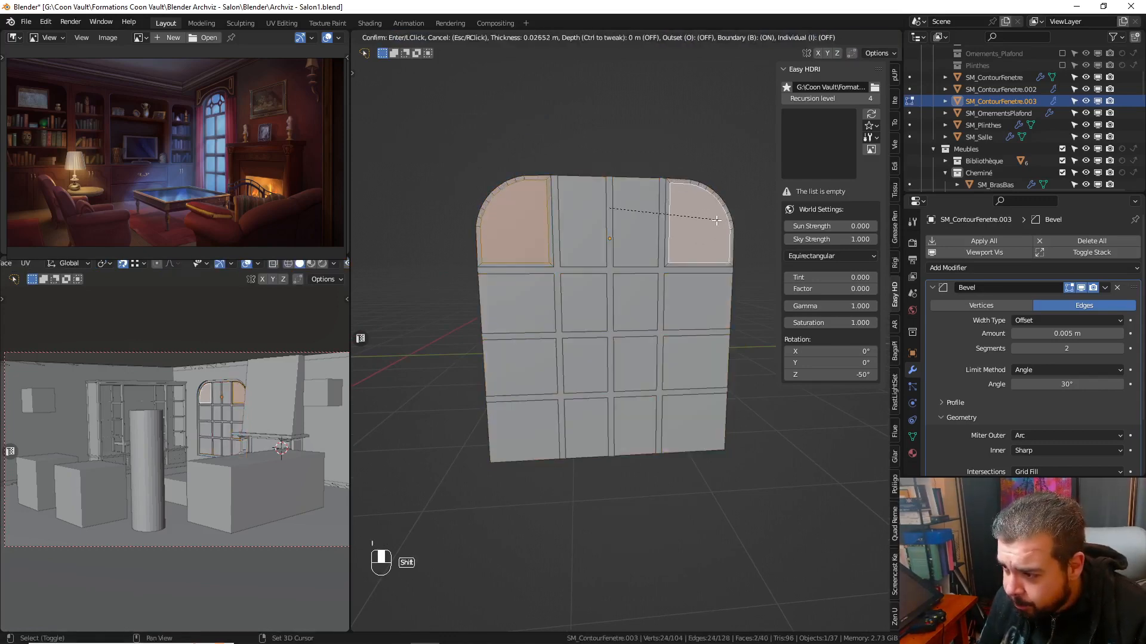
pyautogui.click(710, 224)
pyautogui.press('x')
pyautogui.click(719, 190)
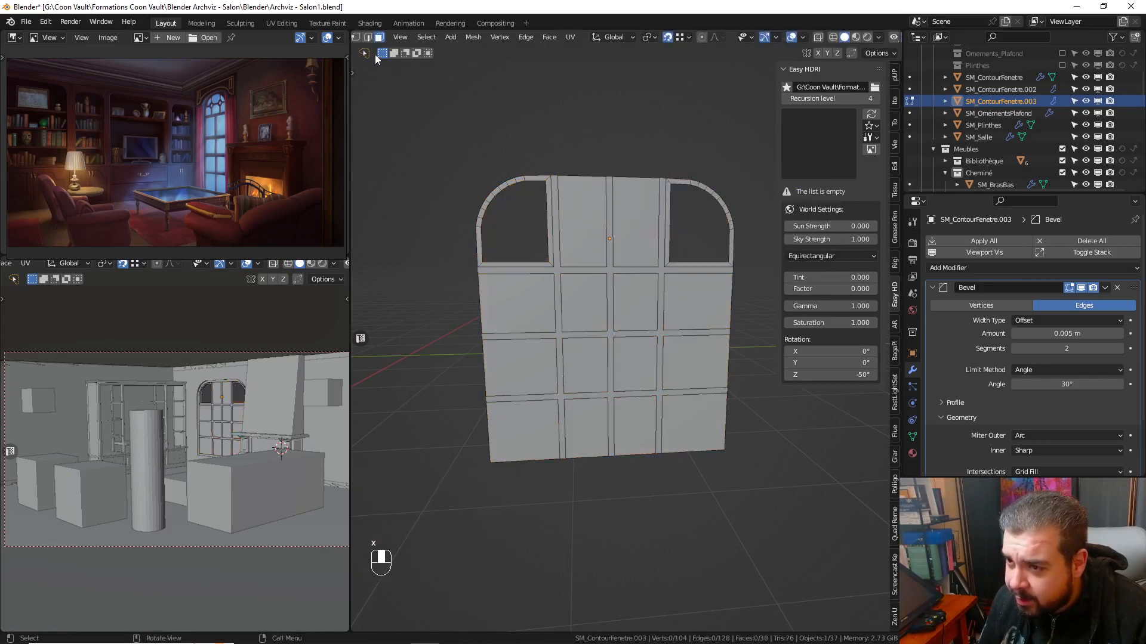
pyautogui.click(367, 37)
# - Try to fill the upper-left corner opening with Grid Fill from its boundary edge loop
pyautogui.click(511, 261)
pyautogui.keyDown('alt'); pyautogui.click(511, 260); pyautogui.keyUp('alt')
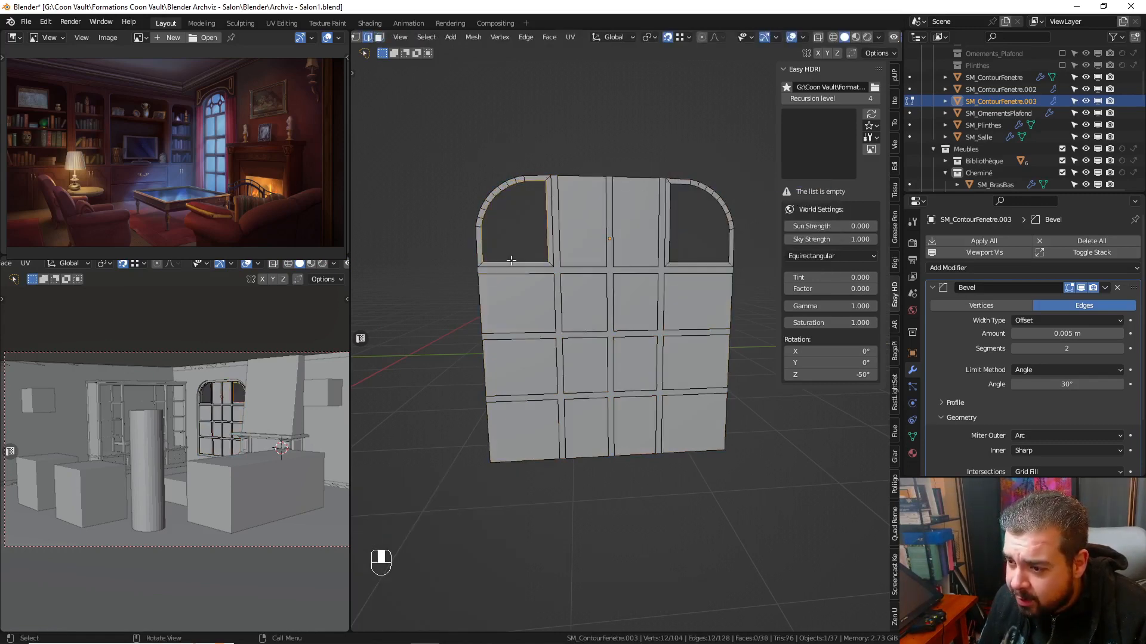
pyautogui.press('q')
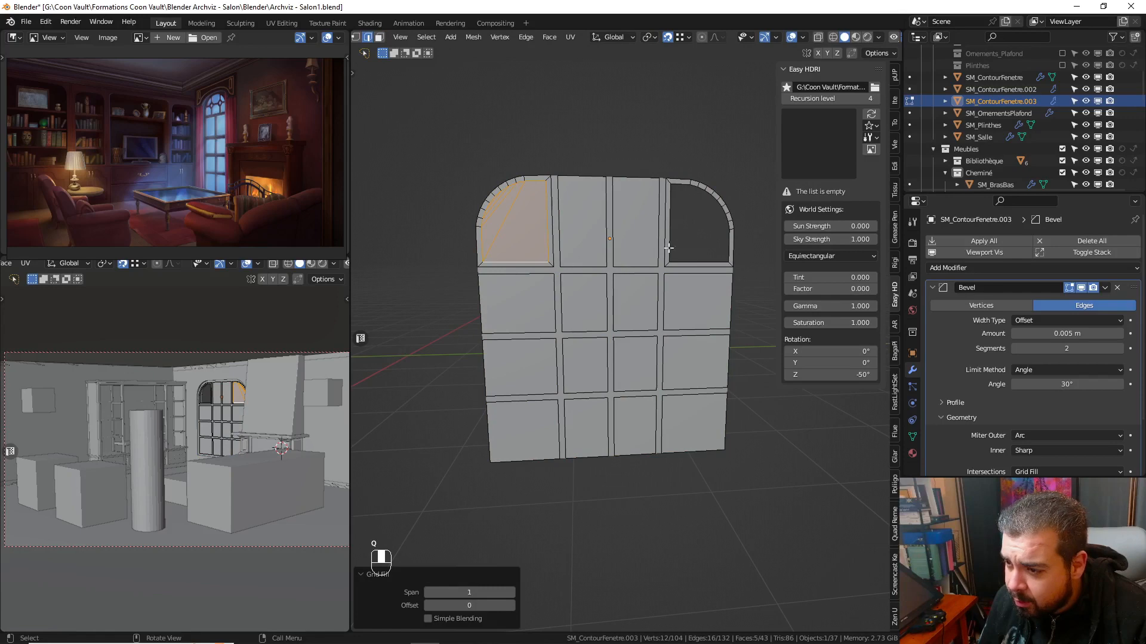
# - Try Grid Fill on the upper-right corner opening, undo it and repeat it from another boundary edge
pyautogui.click(688, 249)
pyautogui.click(691, 251)
pyautogui.keyDown('alt'); pyautogui.keyDown('shift'); pyautogui.click(691, 251); pyautogui.keyUp('shift'); pyautogui.keyUp('alt')
pyautogui.press('q')
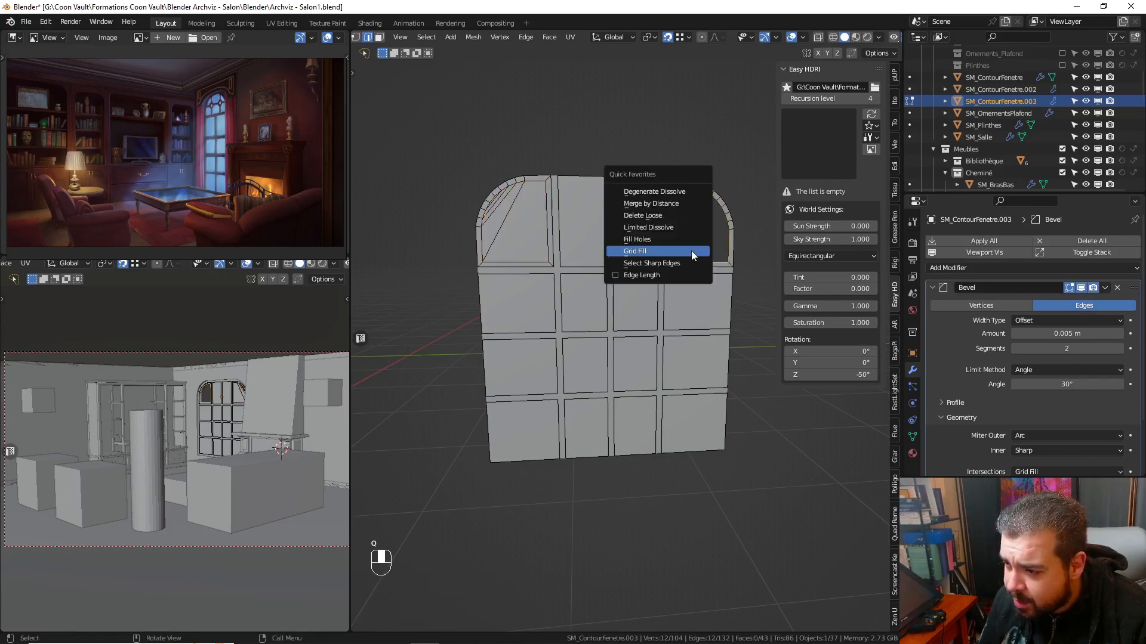
pyautogui.click(691, 251)
pyautogui.press('a')
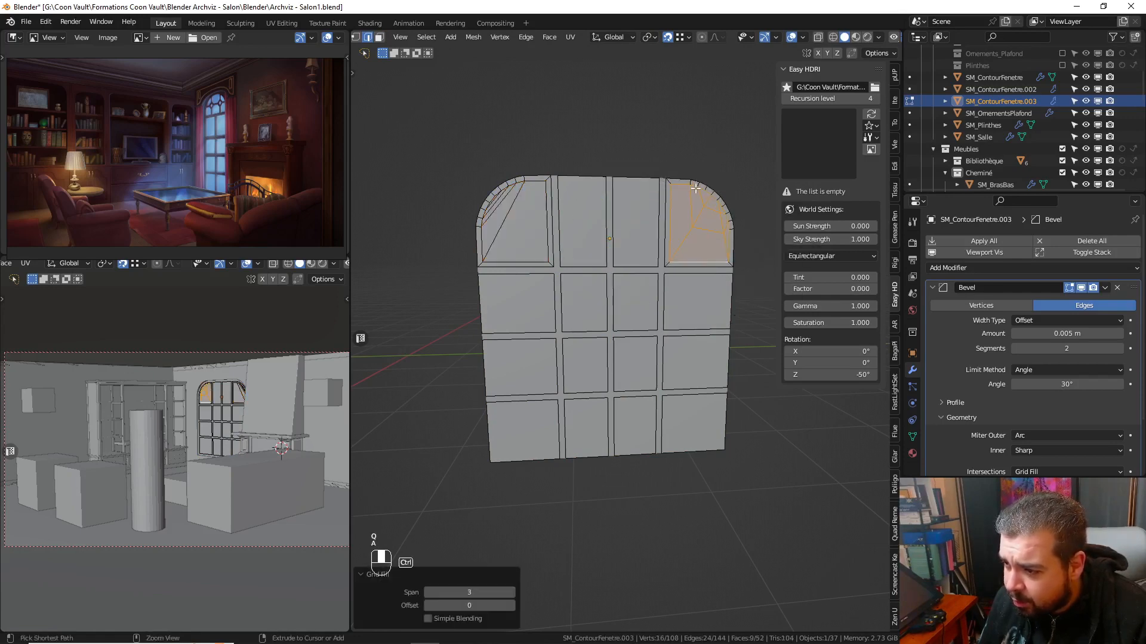
pyautogui.hotkey('ctrl', 'z')
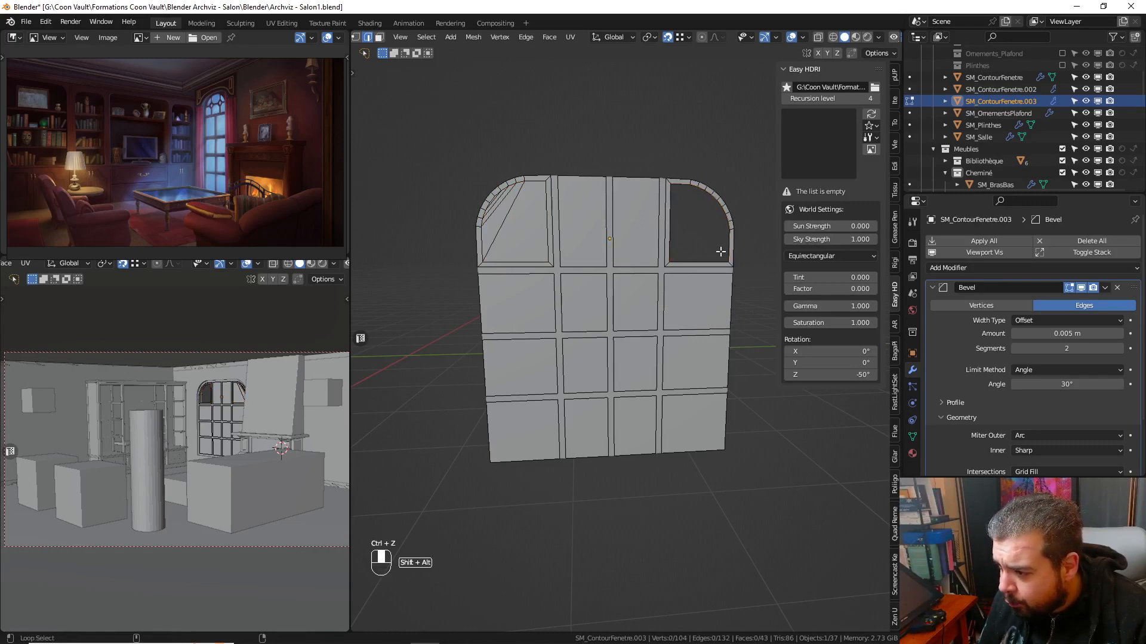
pyautogui.press('q')
pyautogui.click(721, 251)
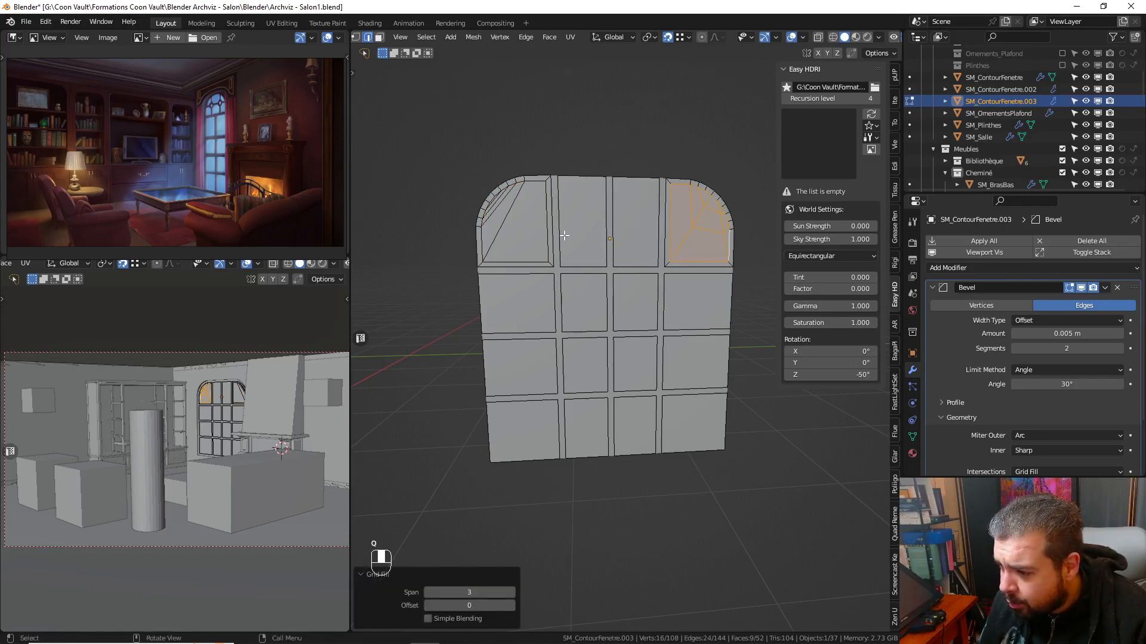
# - Undo the Grid Fill attempts on both upper corner openings
pyautogui.hotkey('ctrl', 'z')
pyautogui.hotkey('ctrl', 'z')
pyautogui.hotkey('ctrl', 'z')
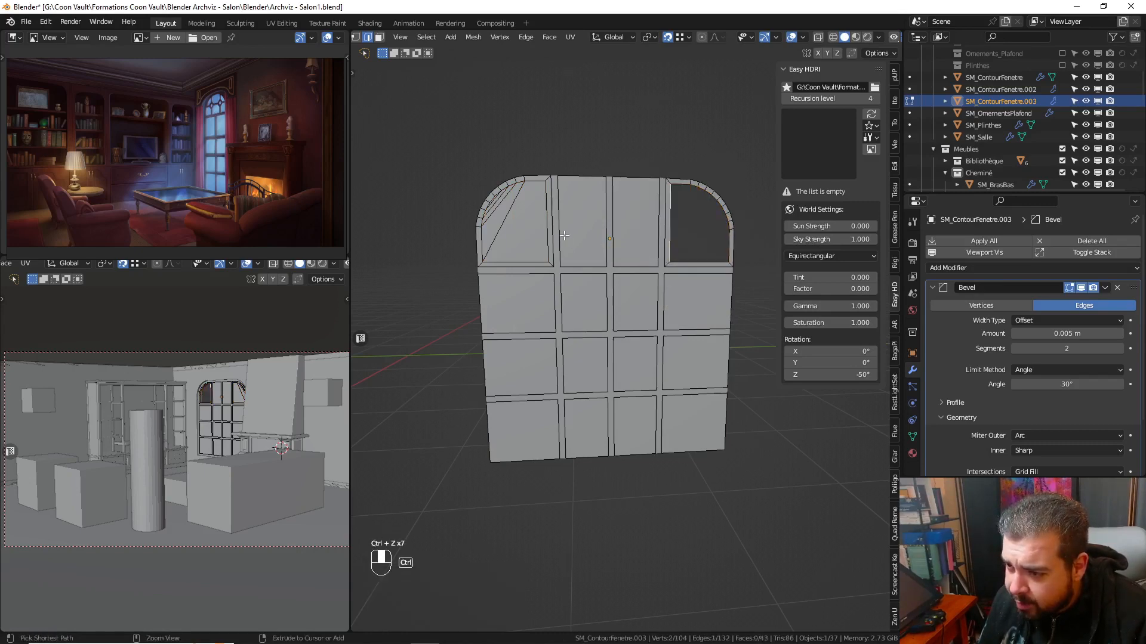
pyautogui.hotkey('ctrl', 'z')
pyautogui.hotkey('ctrl', 'z')
# - Fill the upper-left corner opening from its boundary edge loop using Grid Fill with a span of 2, and deselect the result
pyautogui.keyDown('alt'); pyautogui.keyDown('shift'); pyautogui.click(520, 243); pyautogui.keyUp('shift'); pyautogui.keyUp('alt')
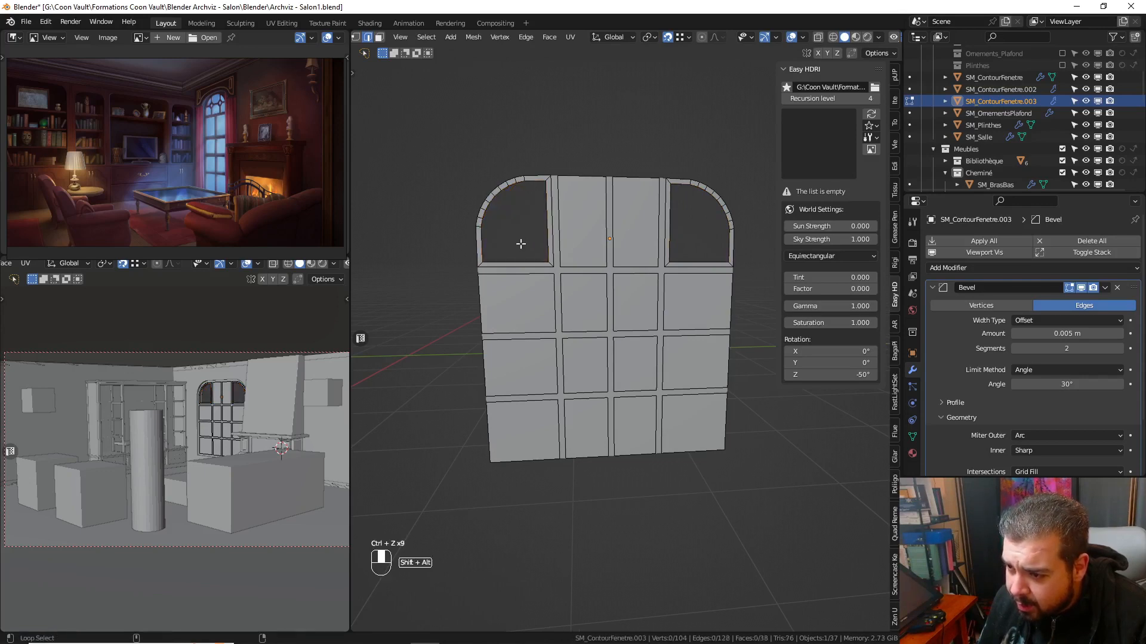
pyautogui.keyDown('alt'); pyautogui.keyDown('shift'); pyautogui.click(520, 243); pyautogui.keyUp('shift'); pyautogui.keyUp('alt')
pyautogui.press('q')
pyautogui.click(520, 244)
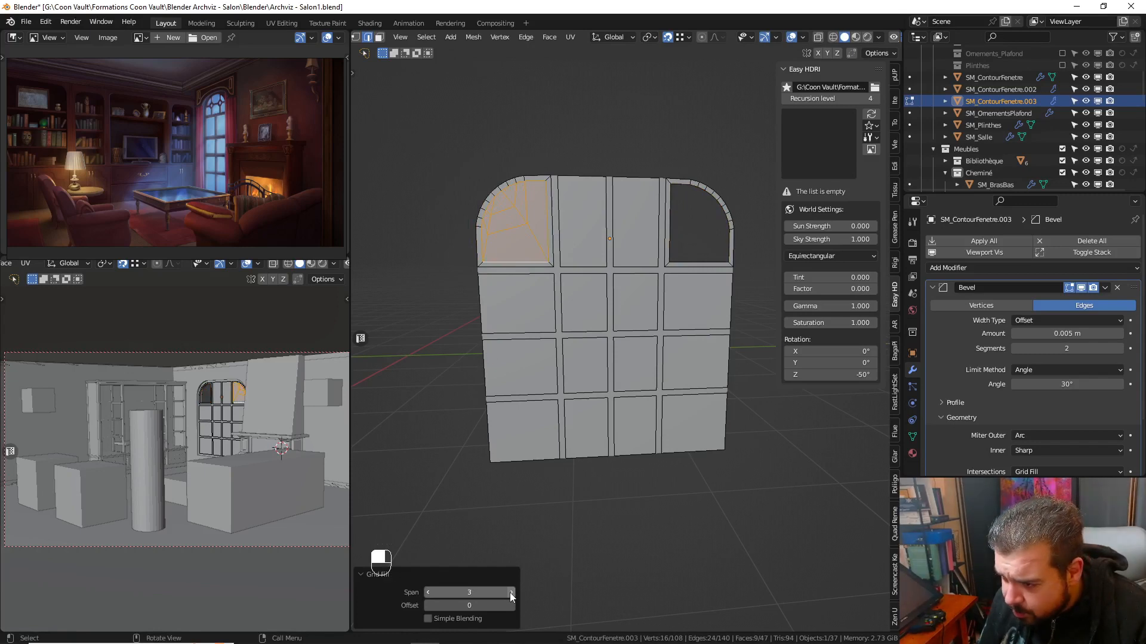
pyautogui.click(511, 592)
pyautogui.click(511, 593)
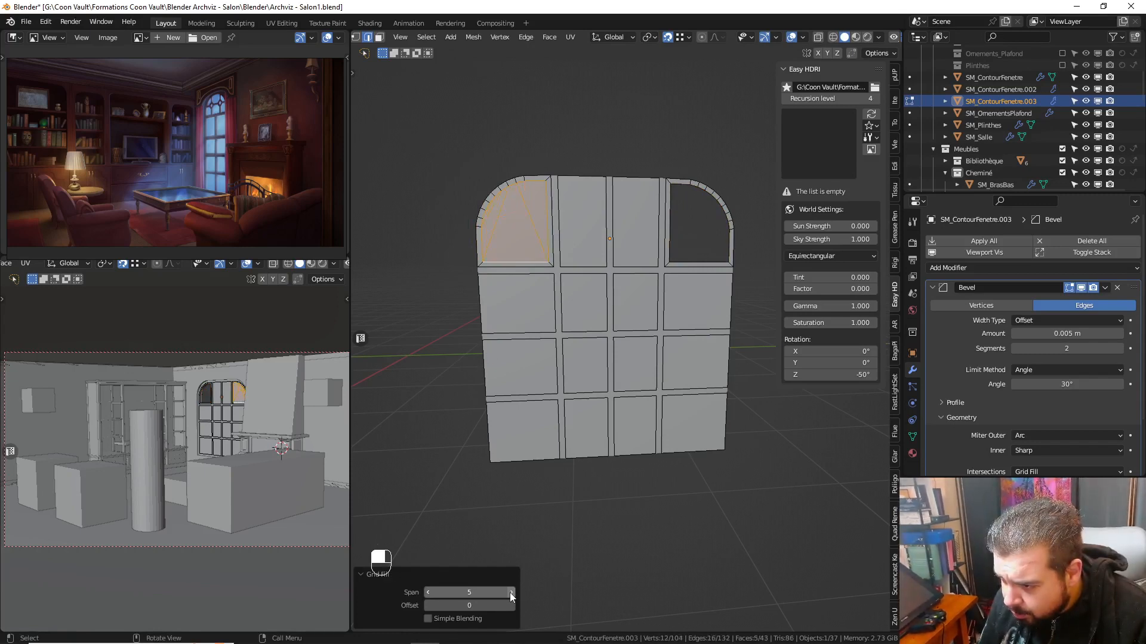
pyautogui.click(426, 592)
pyautogui.click(426, 592)
pyautogui.click(426, 592)
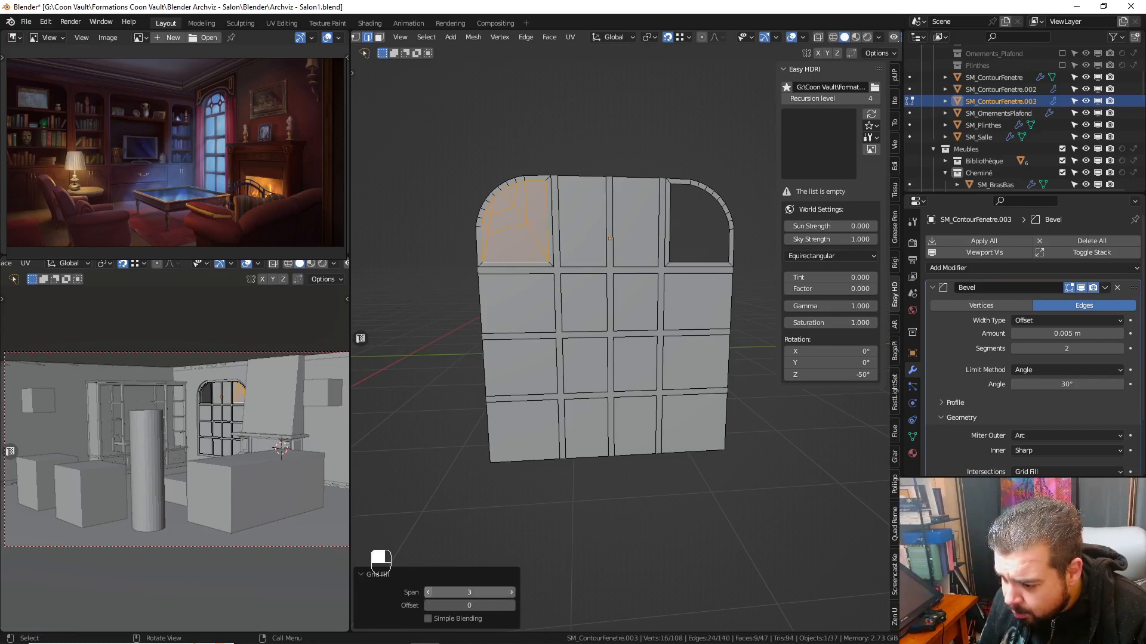
pyautogui.click(426, 593)
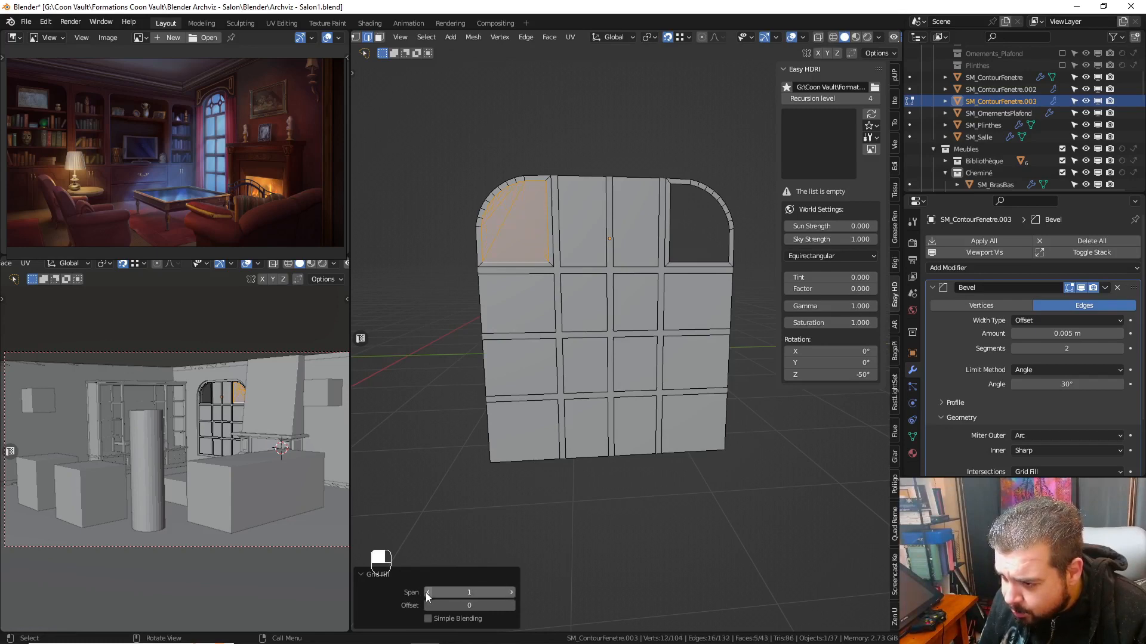
pyautogui.click(514, 593)
pyautogui.press('a')
pyautogui.click(635, 258)
# - Fill the upper-right corner opening from its boundary edge loop using Grid Fill with span 2 and offset 4
pyautogui.keyDown('alt'); pyautogui.keyDown('shift'); pyautogui.click(689, 256); pyautogui.keyUp('shift'); pyautogui.keyUp('alt')
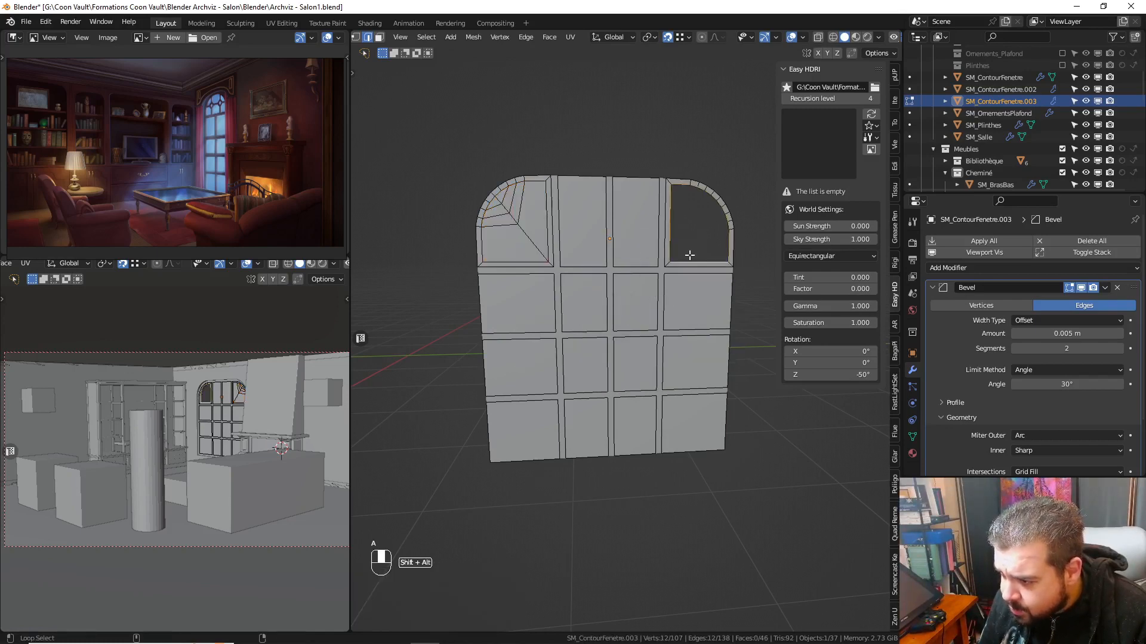
pyautogui.press('q')
pyautogui.click(688, 254)
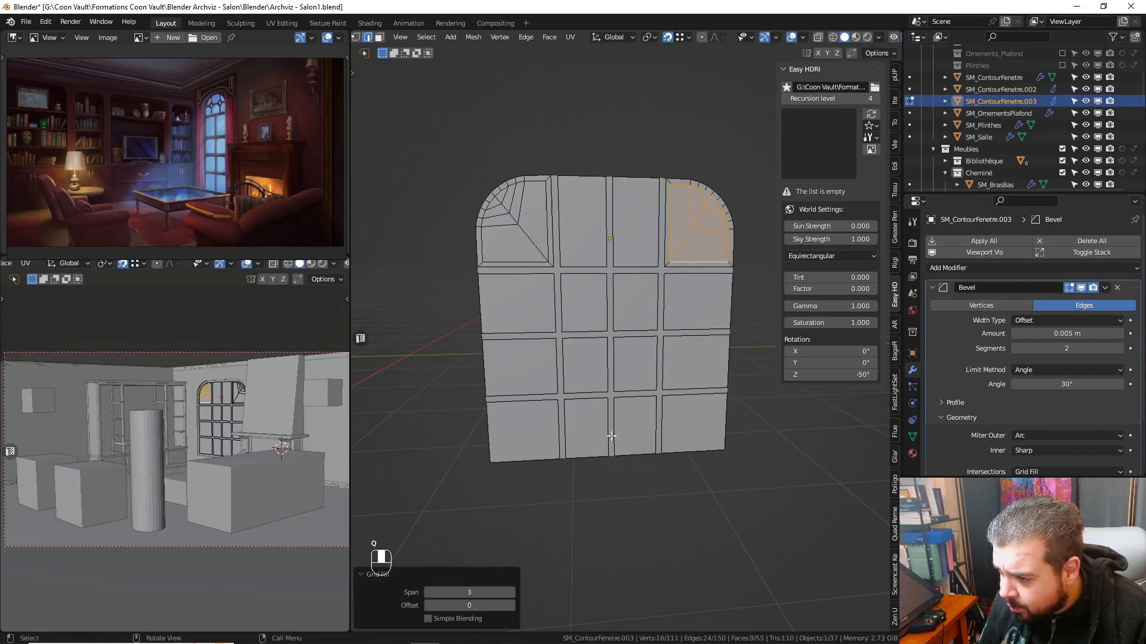
pyautogui.click(429, 593)
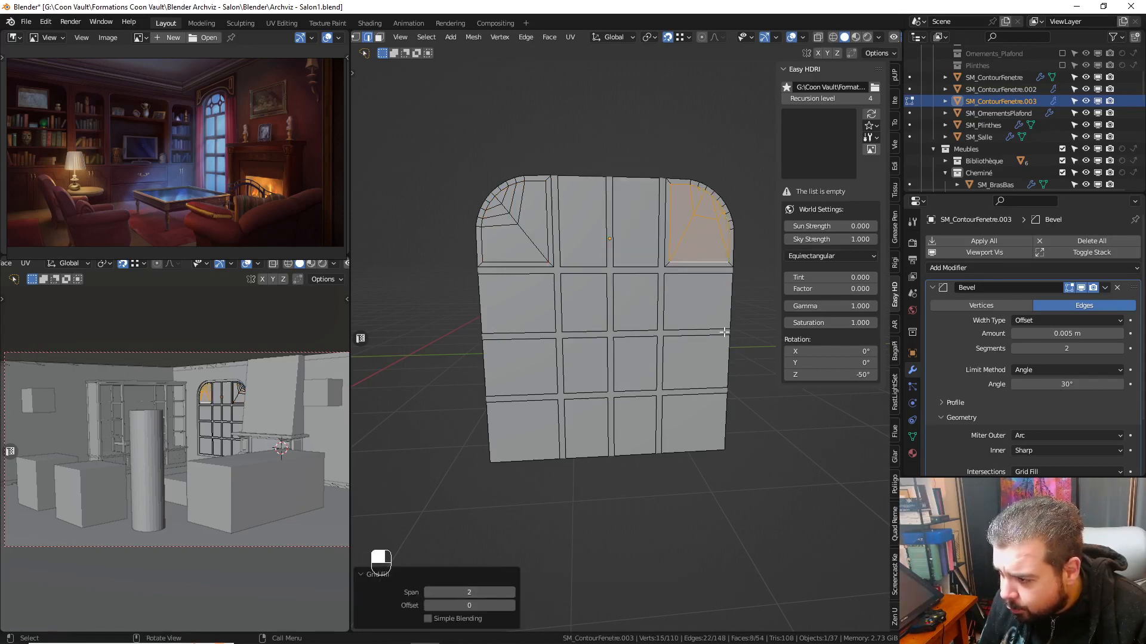
pyautogui.click(512, 604)
pyautogui.click(512, 604)
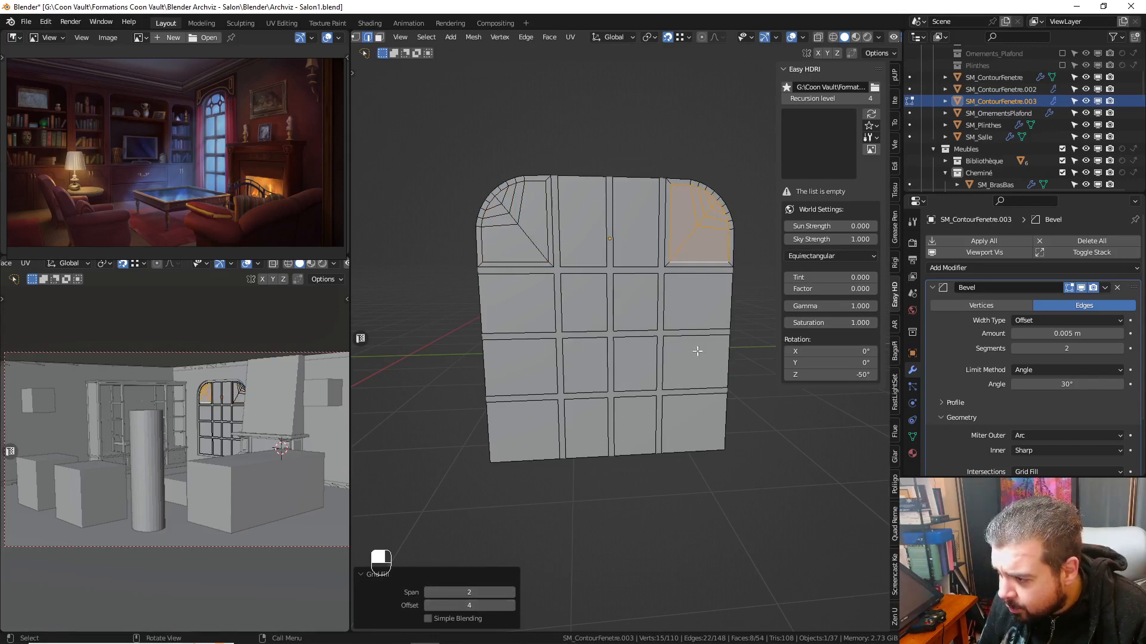
pyautogui.moveTo(676, 251); pyautogui.dragTo(666, 248, button='middle')
pyautogui.press('a')
pyautogui.click(666, 197)
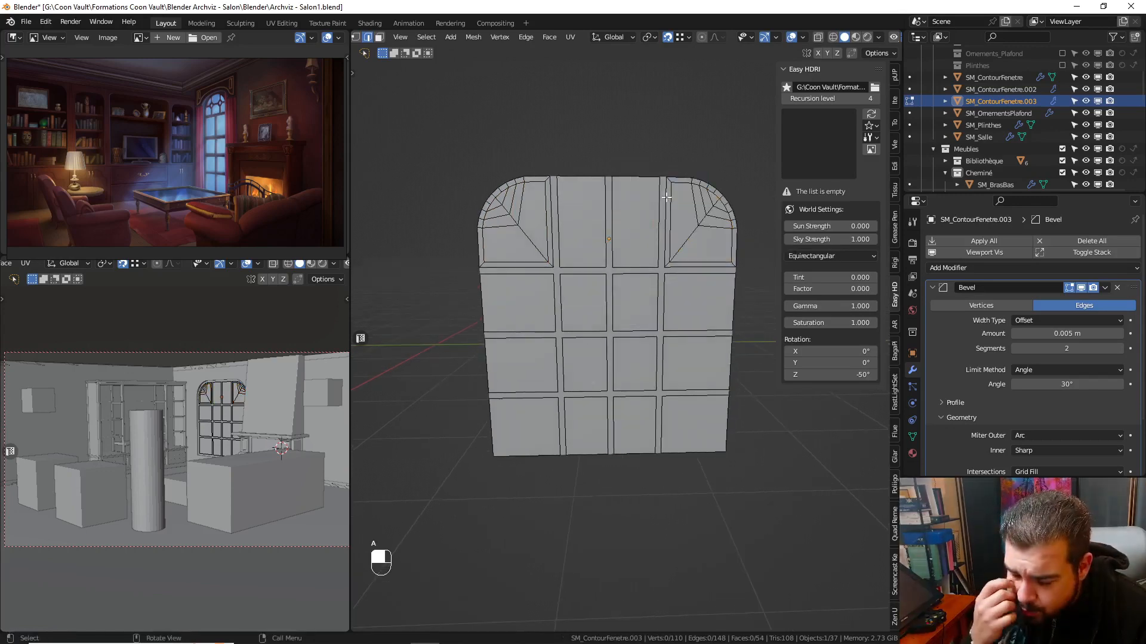
# - Return the panes to Object Mode and exit local view to show the window within the room
pyautogui.press('Tab')
pyautogui.click(658, 146)
pyautogui.moveTo(649, 145); pyautogui.dragTo(670, 211, button='middle')
pyautogui.hotkey('alt', 'h')
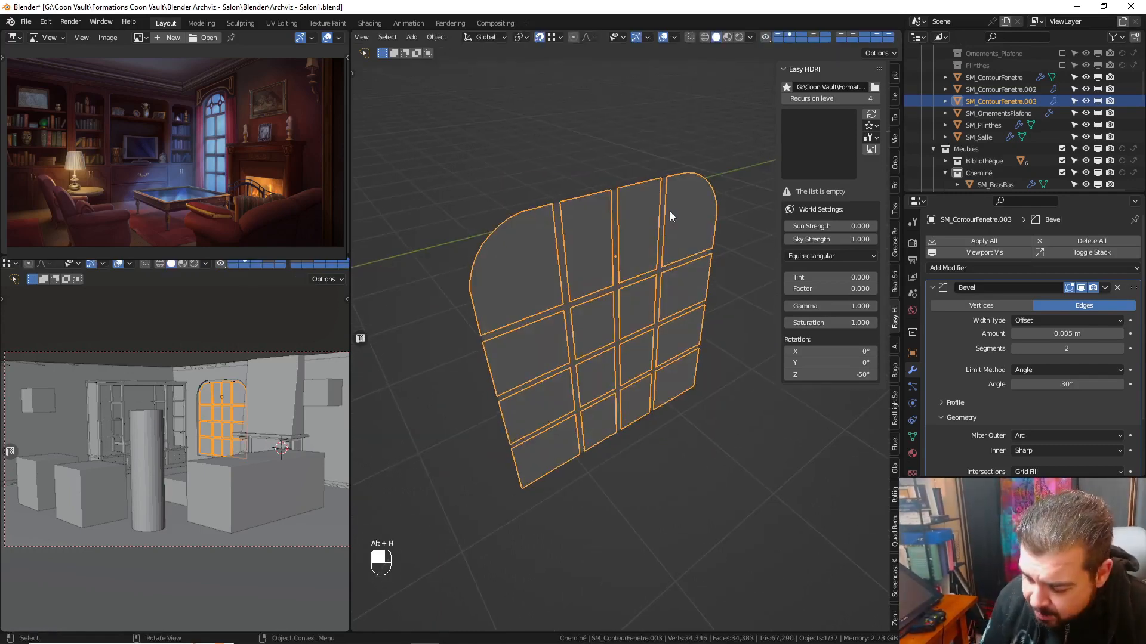
pyautogui.press('KP_Divide')
# - Add the window bars to the selection and move the bars and panes together 0.05 m along the global X axis
pyautogui.moveTo(621, 178); pyautogui.dragTo(549, 138, button='middle')
pyautogui.keyDown('shift'); pyautogui.click(538, 143); pyautogui.keyUp('shift')
pyautogui.press('g')
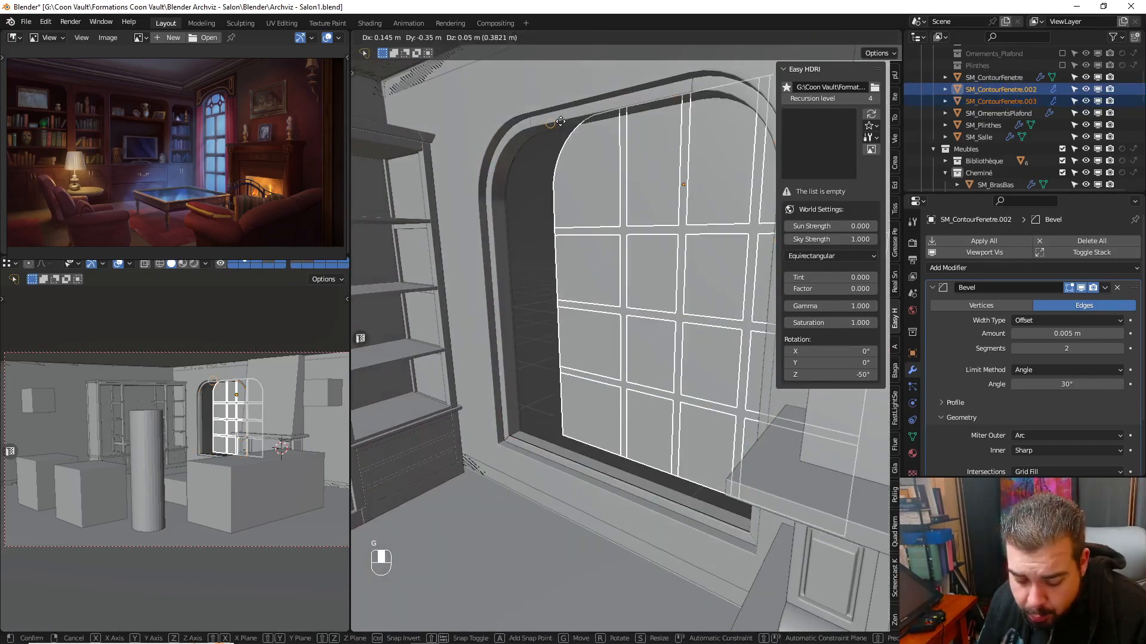
pyautogui.press('y')
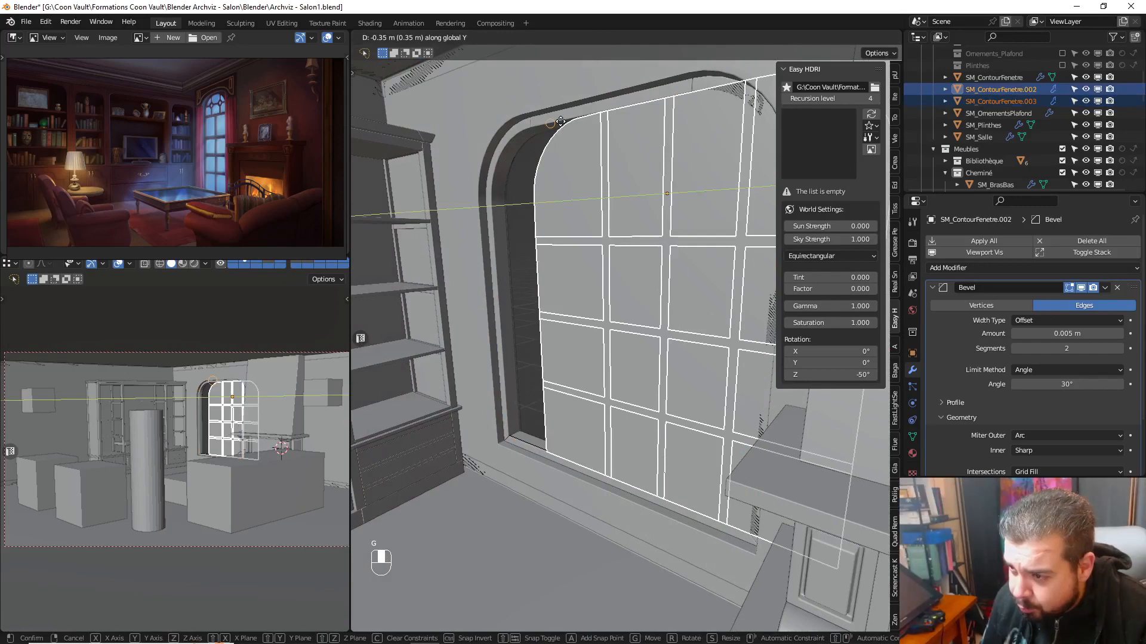
pyautogui.write('x0.05')
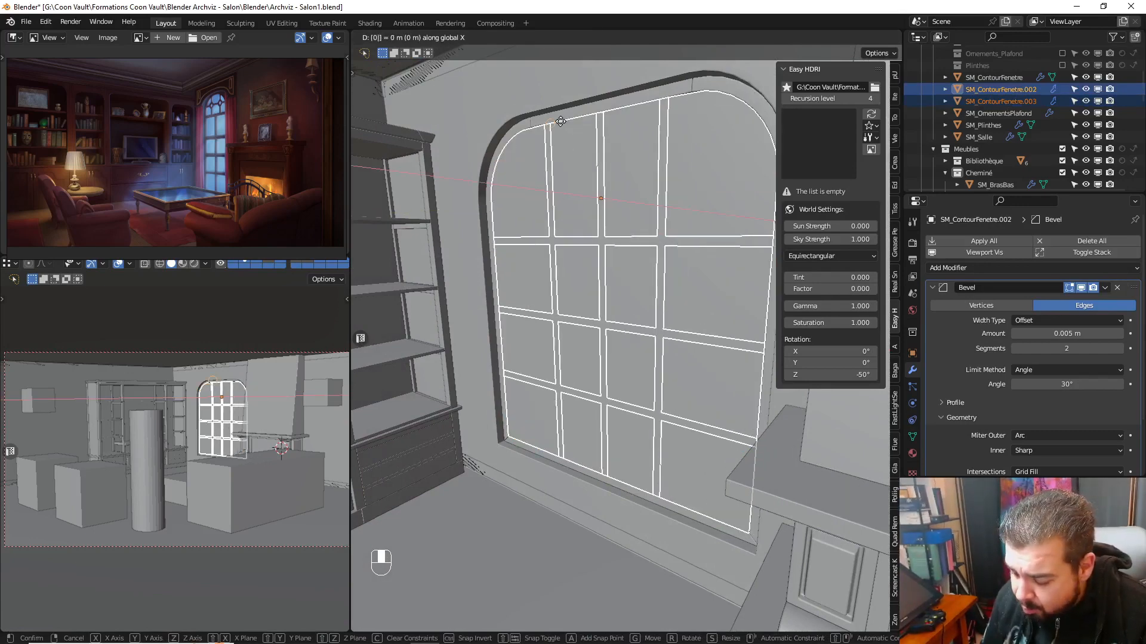
pyautogui.click(560, 124)
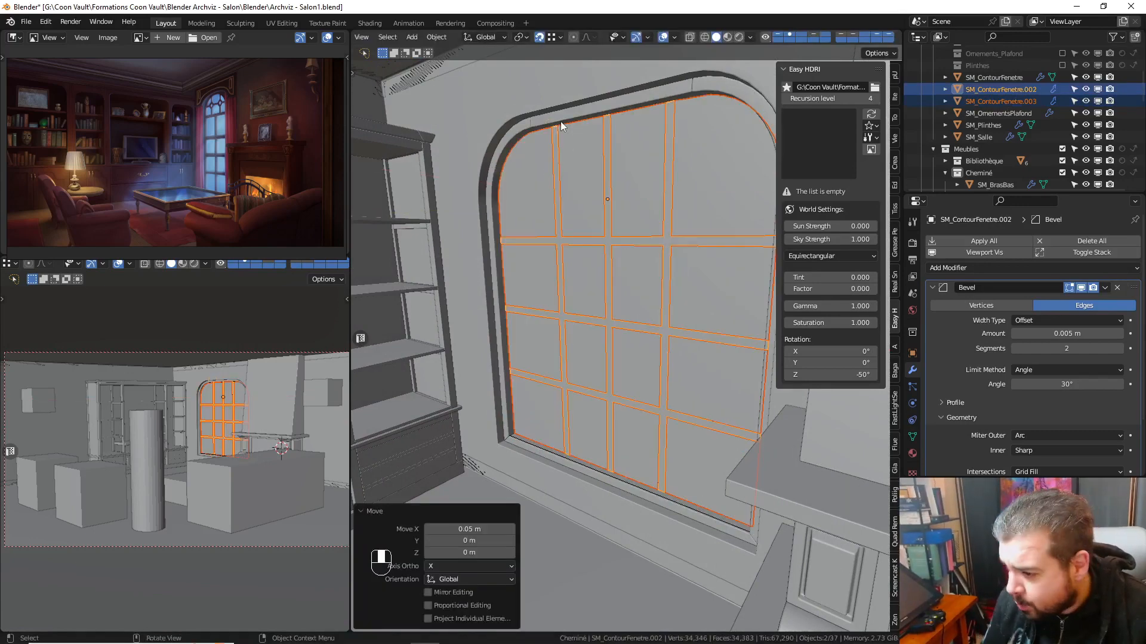
# - Add a Solidify modifier to the window panes and place it first in their modifier stack
pyautogui.click(557, 166)
pyautogui.press('KP_Divide')
pyautogui.moveTo(553, 169); pyautogui.dragTo(512, 177, button='middle')
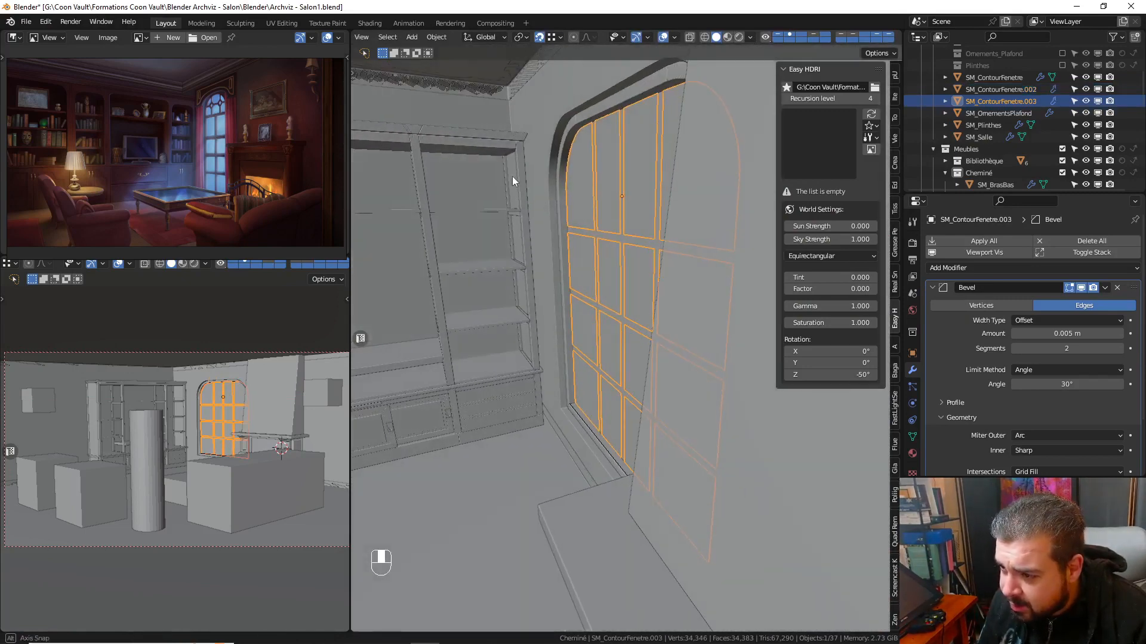
pyautogui.click(980, 267)
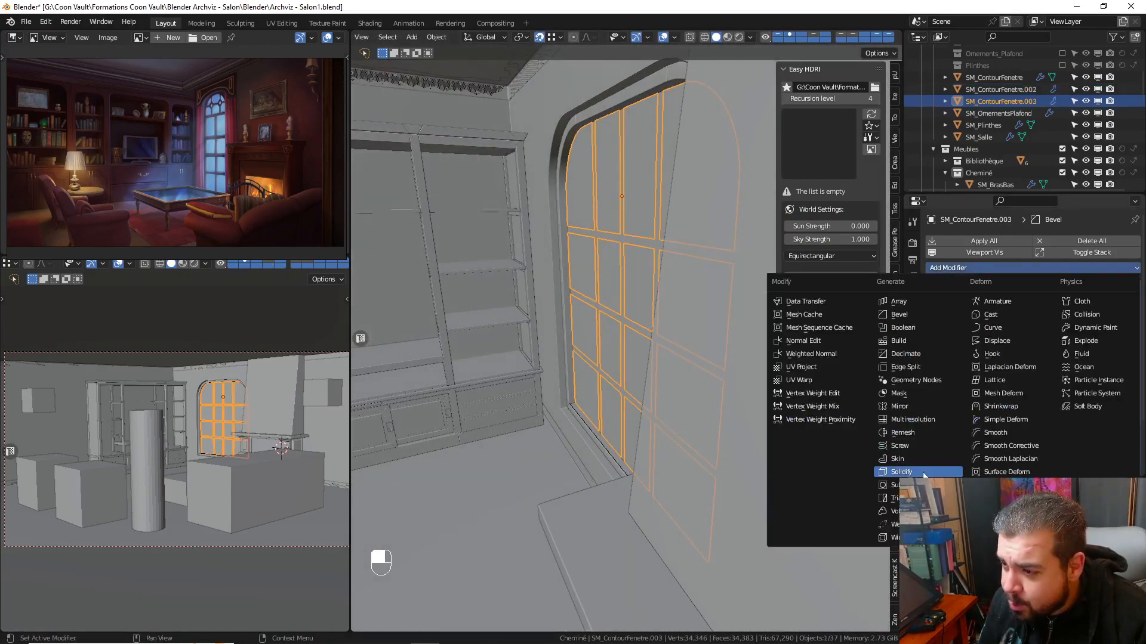
pyautogui.click(923, 472)
pyautogui.moveTo(561, 231); pyautogui.dragTo(631, 243, button='middle')
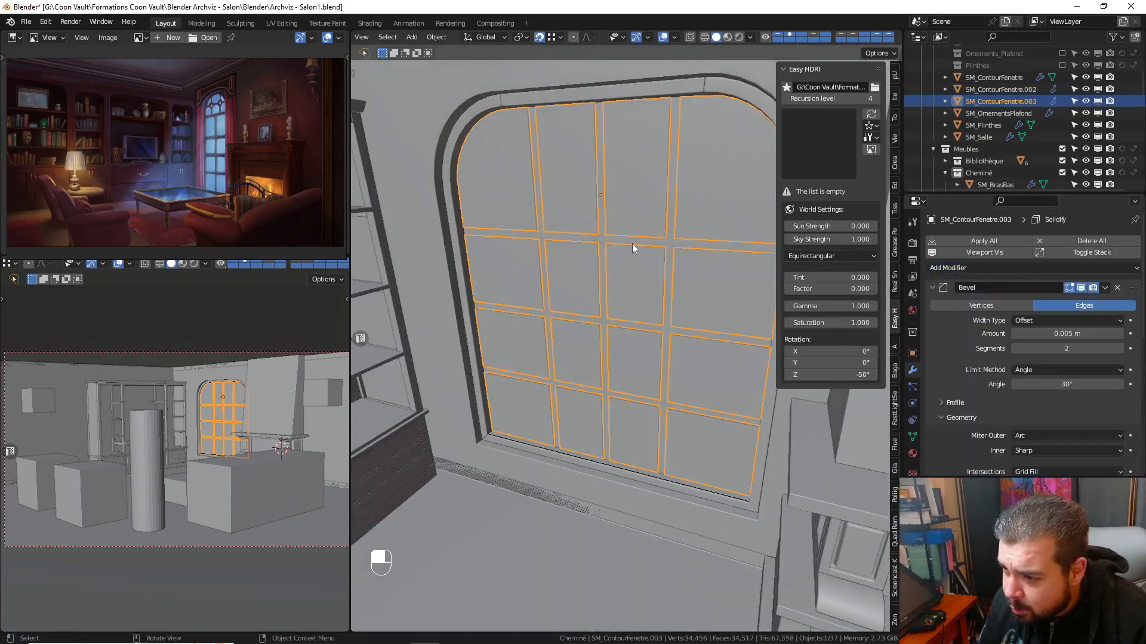
pyautogui.scroll(-8, 1050, 385)
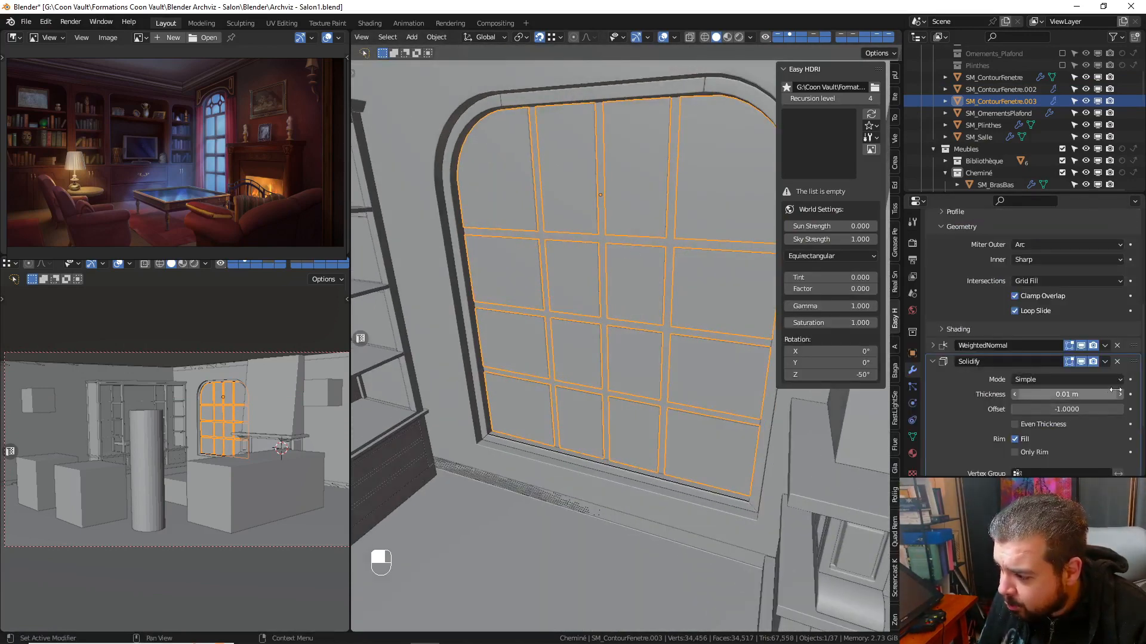
pyautogui.scroll(-5, 1134, 372)
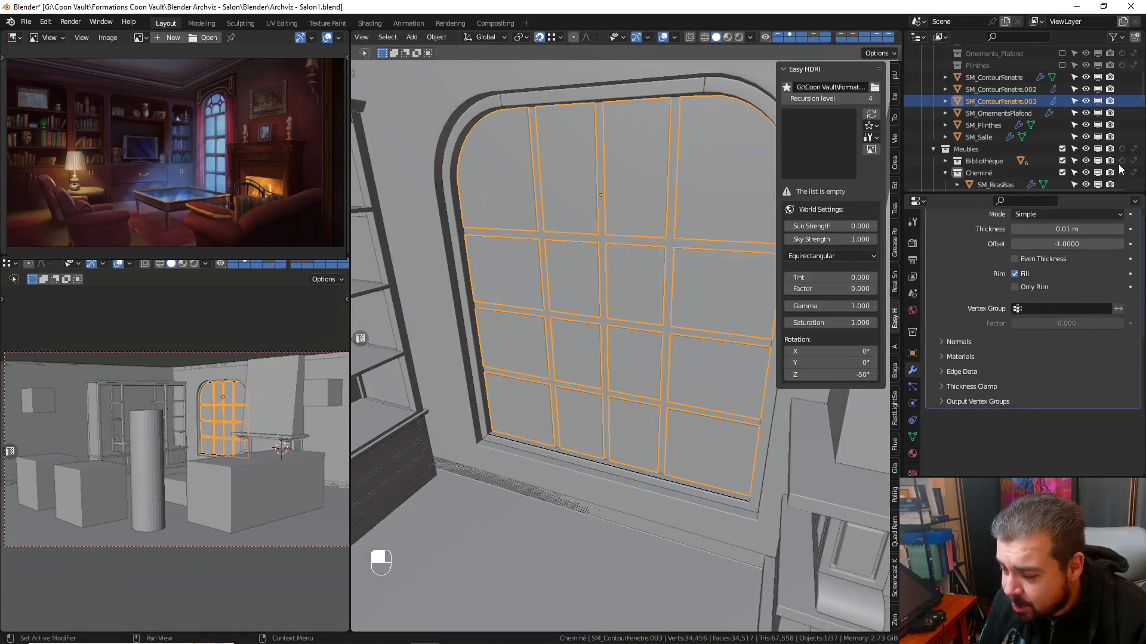
pyautogui.moveTo(1120, 169); pyautogui.dragTo(1120, 164)
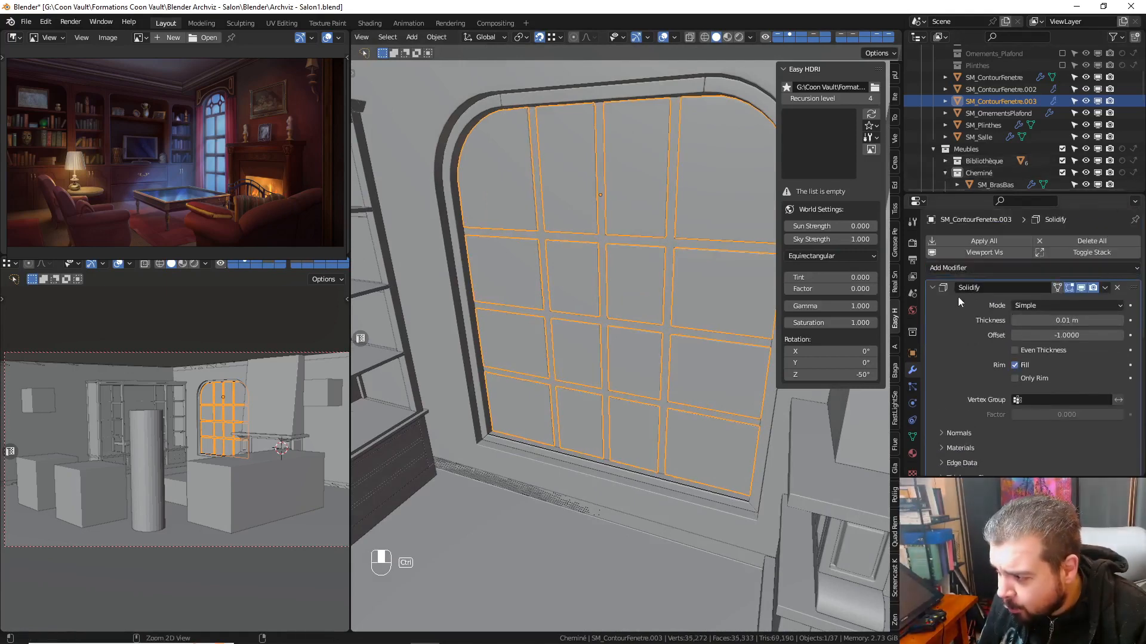
# - Apply the panes' rotation and scale and set their origin to geometry
pyautogui.press('q')
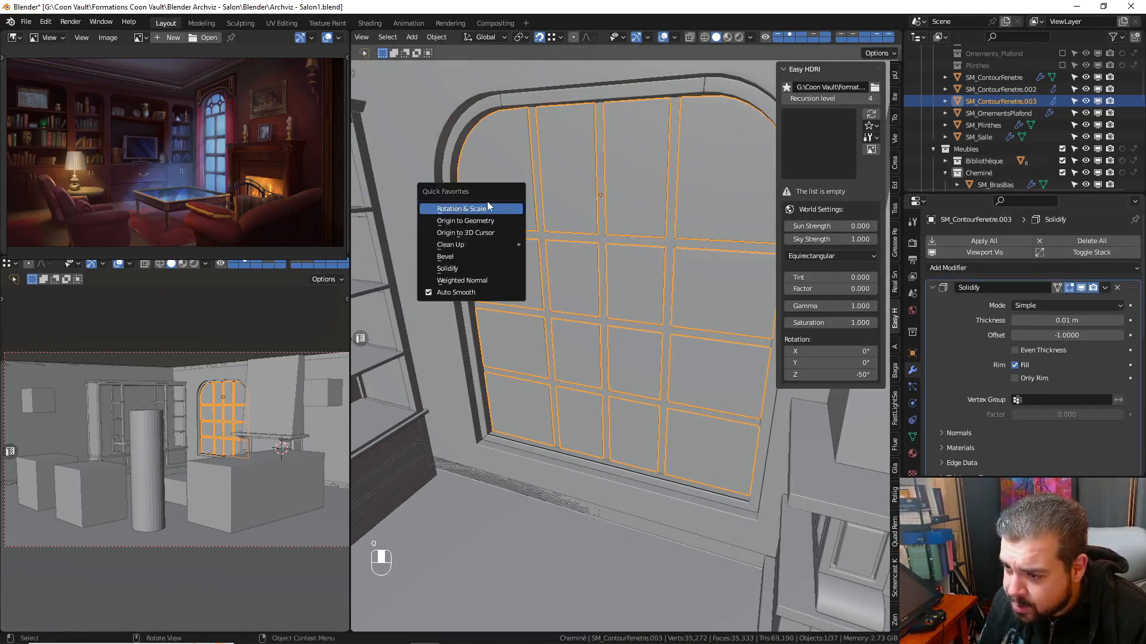
pyautogui.click(487, 204)
pyautogui.press('q')
pyautogui.click(472, 213)
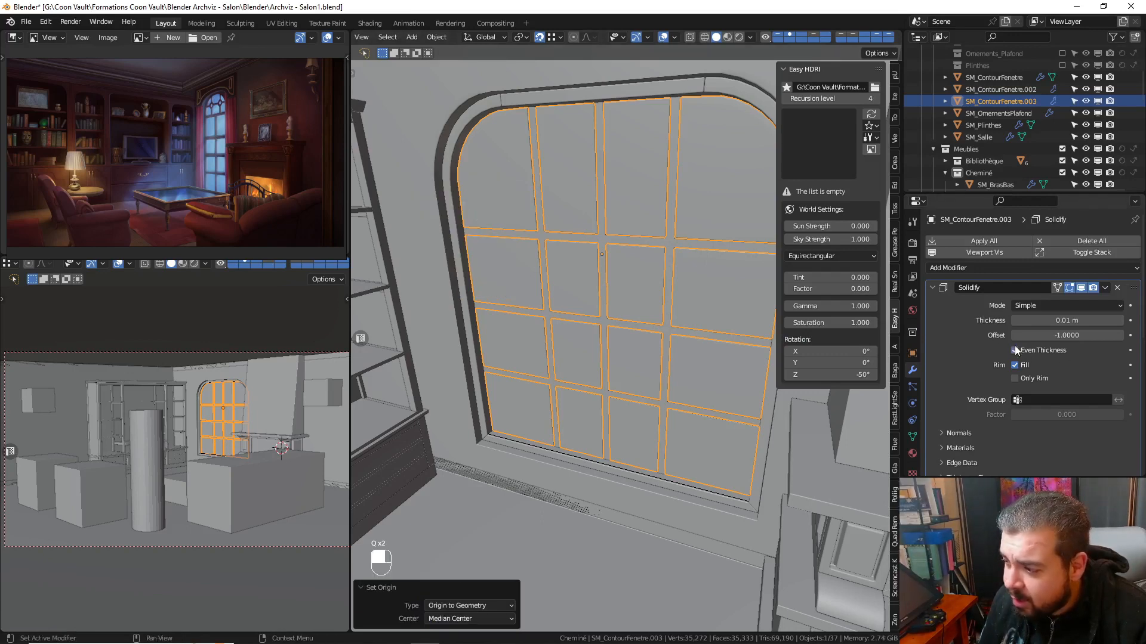
# - Apply the panes' Solidify modifier and set their Bevel amount to 0.01/8 m
pyautogui.hotkey('ctrl', 'a')
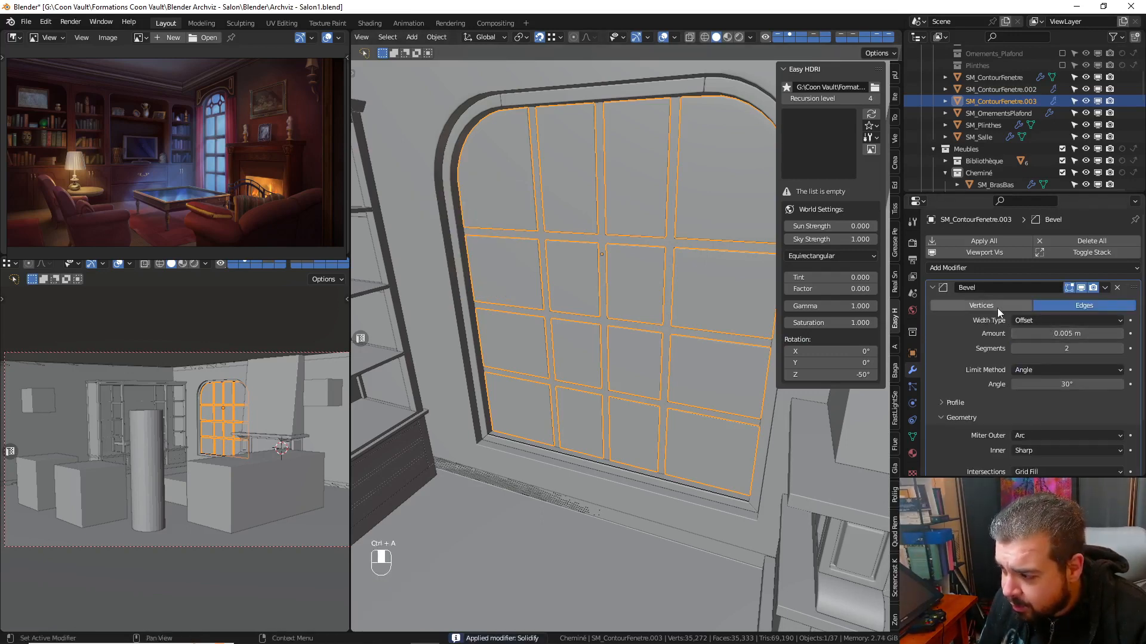
pyautogui.click(1065, 333)
pyautogui.write('0.01')
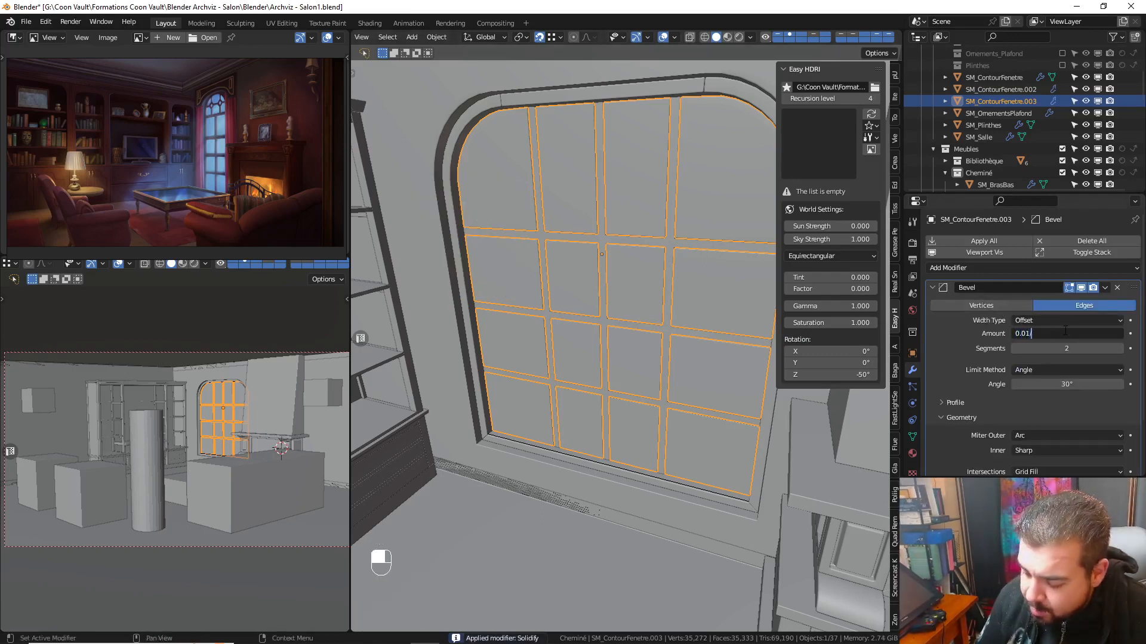
pyautogui.write('/8')
pyautogui.press('Return')
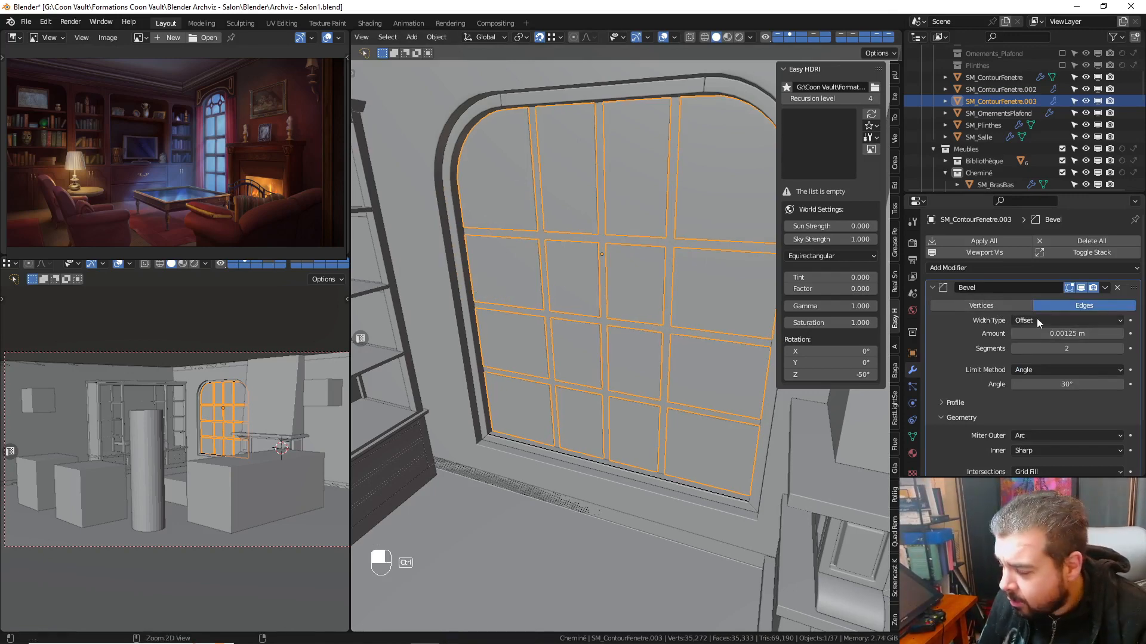
pyautogui.click(932, 288)
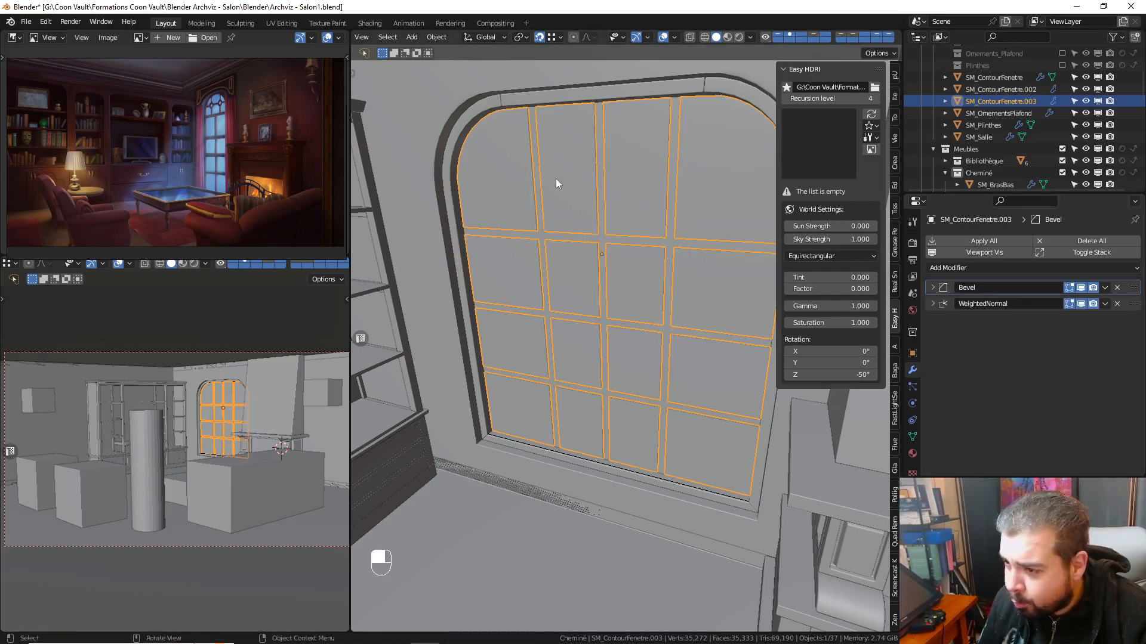
# - Hide the panes and add a Solidify modifier to the window bars
pyautogui.press('h')
pyautogui.click(534, 145)
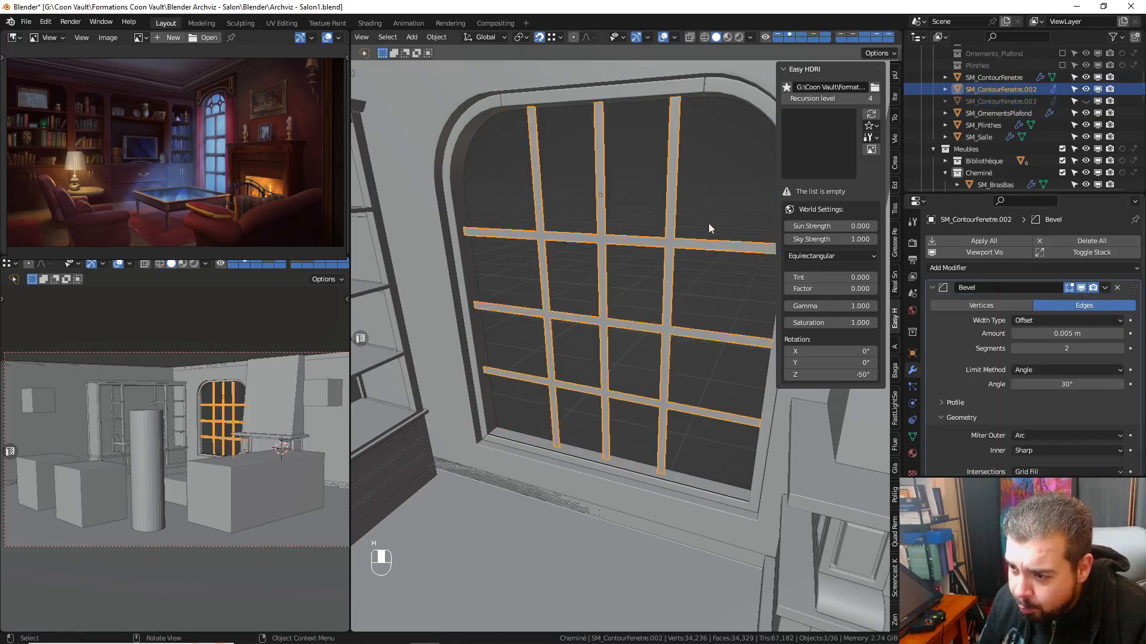
pyautogui.click(972, 267)
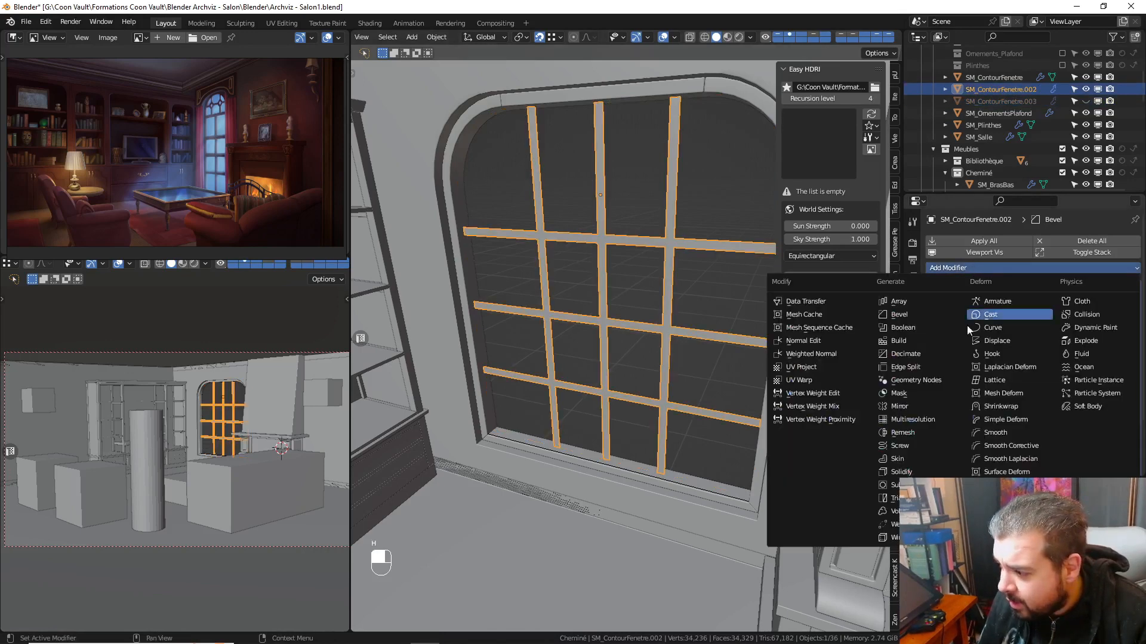
pyautogui.click(935, 471)
# - Move the bars' Solidify modifier to the top of the modifier stack, above Bevel
pyautogui.scroll(-5, 1083, 389)
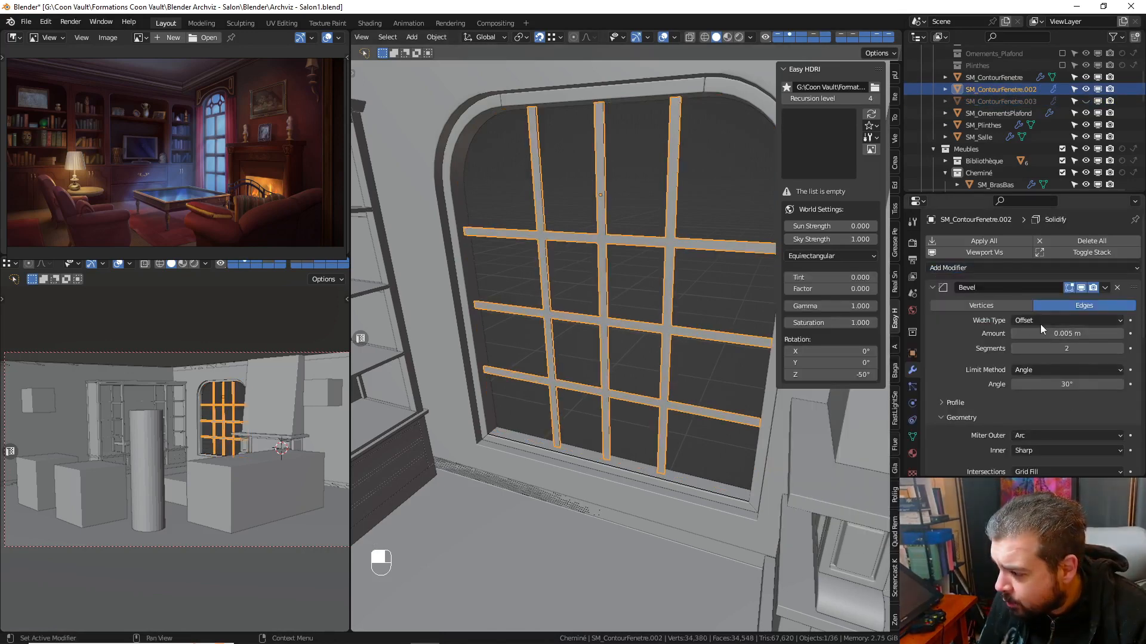
pyautogui.scroll(-5, 1080, 410)
pyautogui.scroll(-5, 1135, 349)
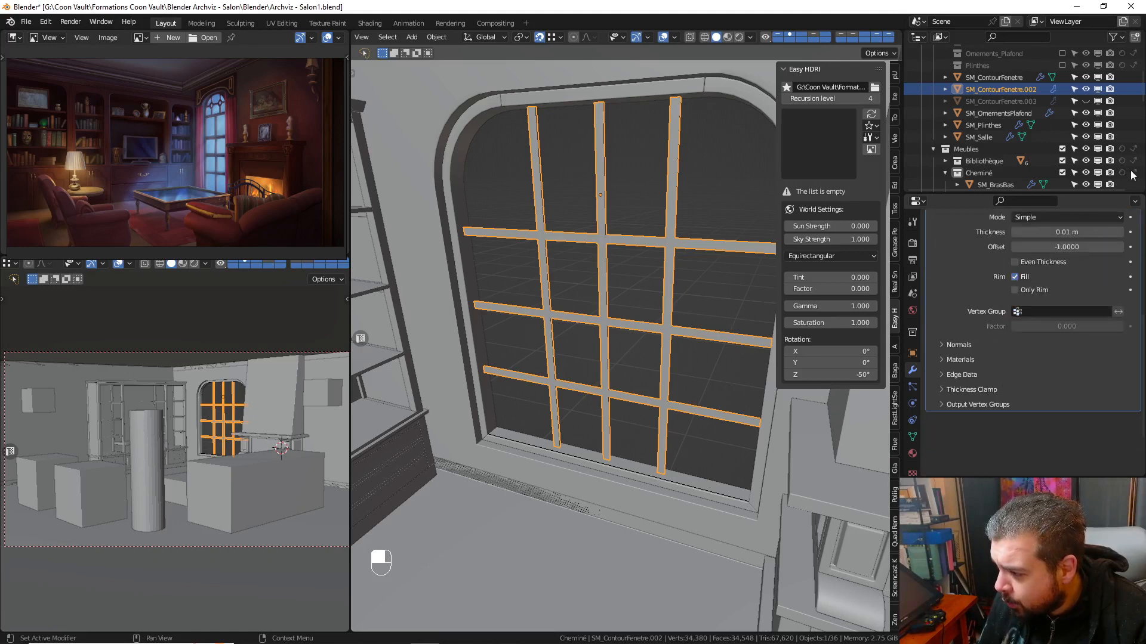
pyautogui.scroll(5, 1114, 325)
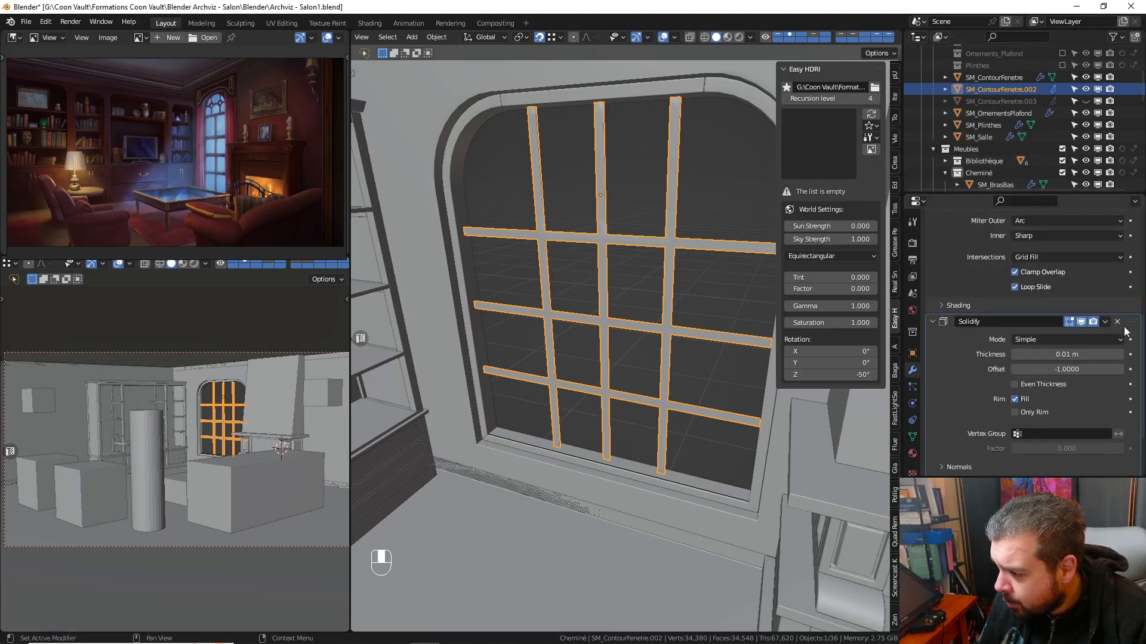
pyautogui.moveTo(1132, 323); pyautogui.dragTo(1134, 211)
pyautogui.scroll(4, 1134, 216)
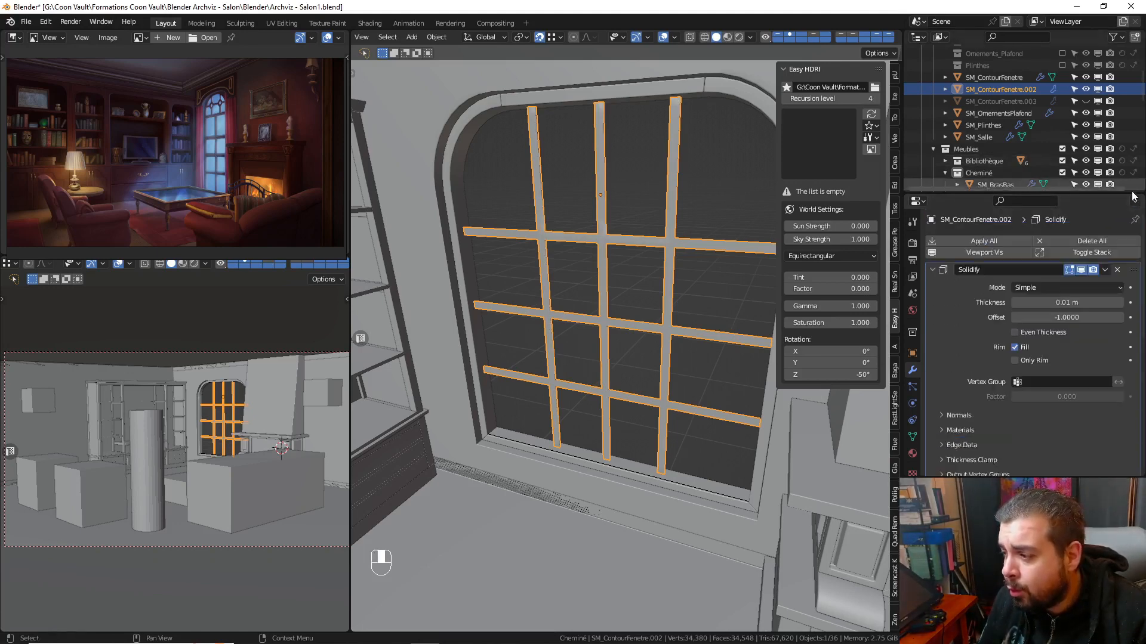
pyautogui.scroll(1, 1092, 310)
# - Set the bars' Solidify thickness to 0.03 m and enable Even Thickness
pyautogui.click(1092, 303)
pyautogui.write('0.0')
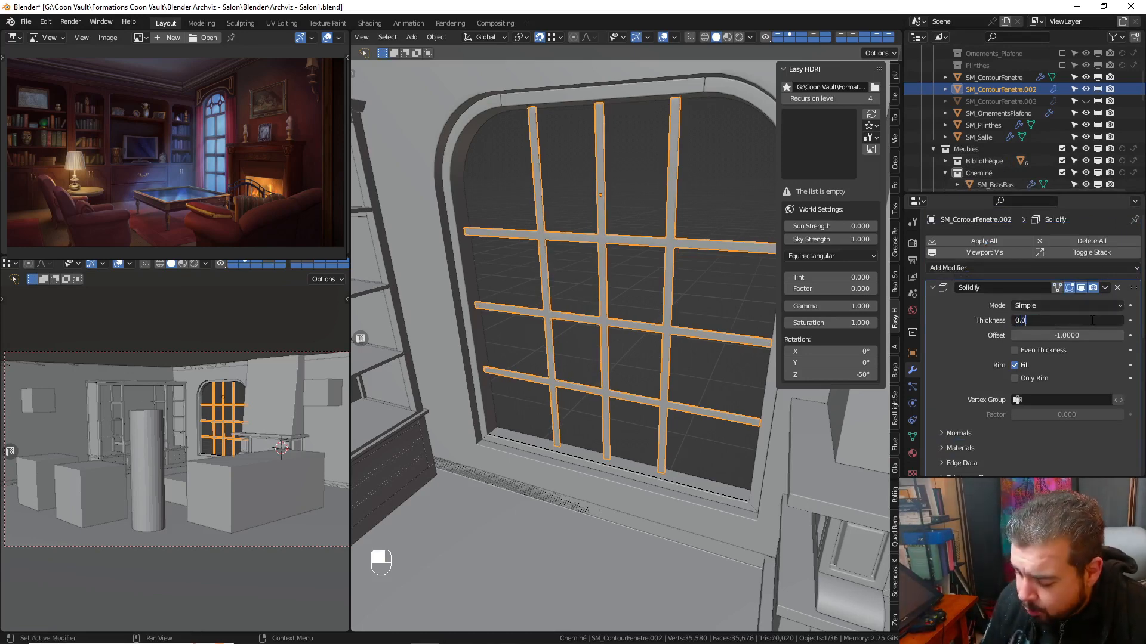
pyautogui.write('3')
pyautogui.press('Return')
pyautogui.moveTo(597, 310)
pyautogui.mouseDown(button='middle')
pyautogui.moveTo(614, 312)
pyautogui.moveTo(522, 273)
pyautogui.moveTo(600, 297)
pyautogui.mouseUp(button='middle')
pyautogui.click(1017, 350)
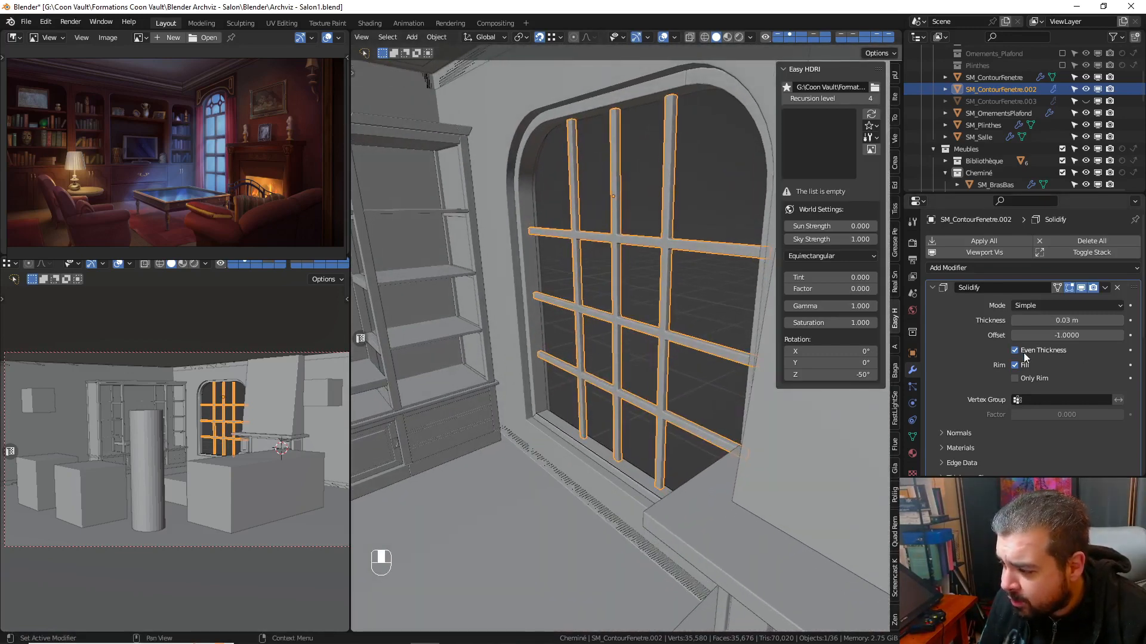
# - Try a Limited Dissolve on the entire window-bar mesh in Edit Mode and undo it
pyautogui.moveTo(661, 263)
pyautogui.mouseDown(button='middle')
pyautogui.moveTo(632, 246)
pyautogui.moveTo(662, 245)
pyautogui.mouseUp(button='middle')
pyautogui.press('Tab')
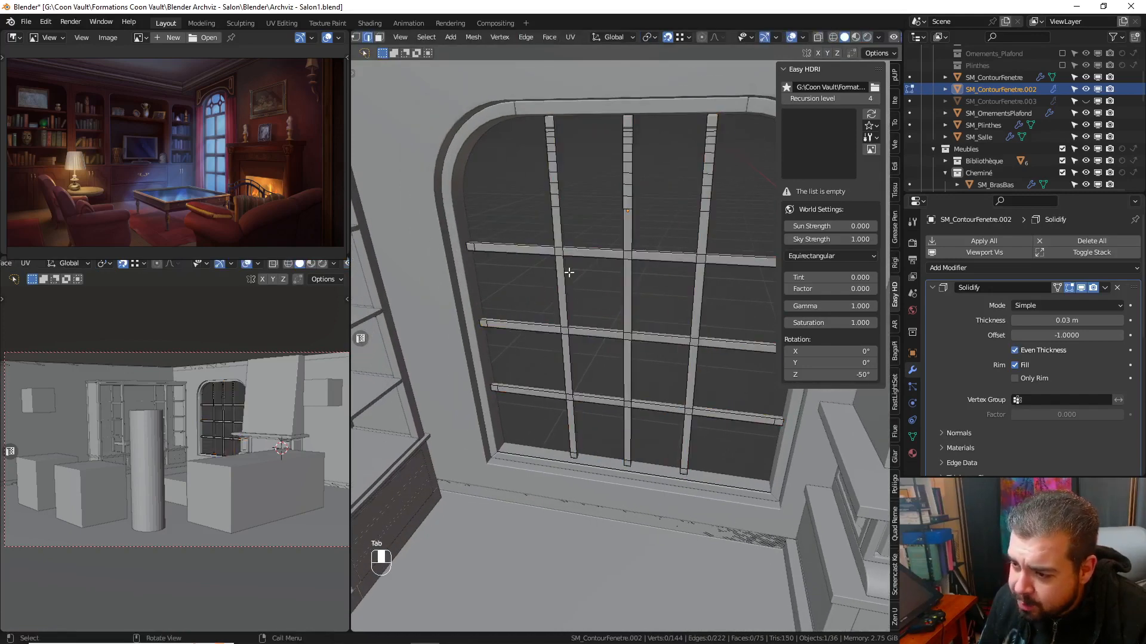
pyautogui.press('a')
pyautogui.click(565, 209)
pyautogui.press('q')
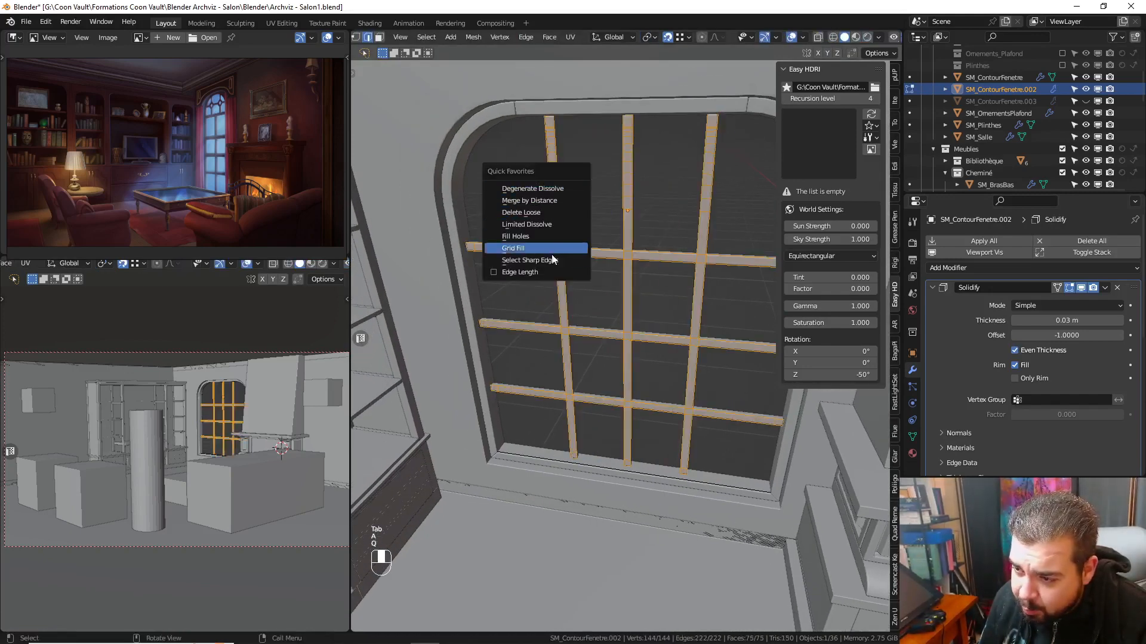
pyautogui.click(548, 224)
pyautogui.press('a')
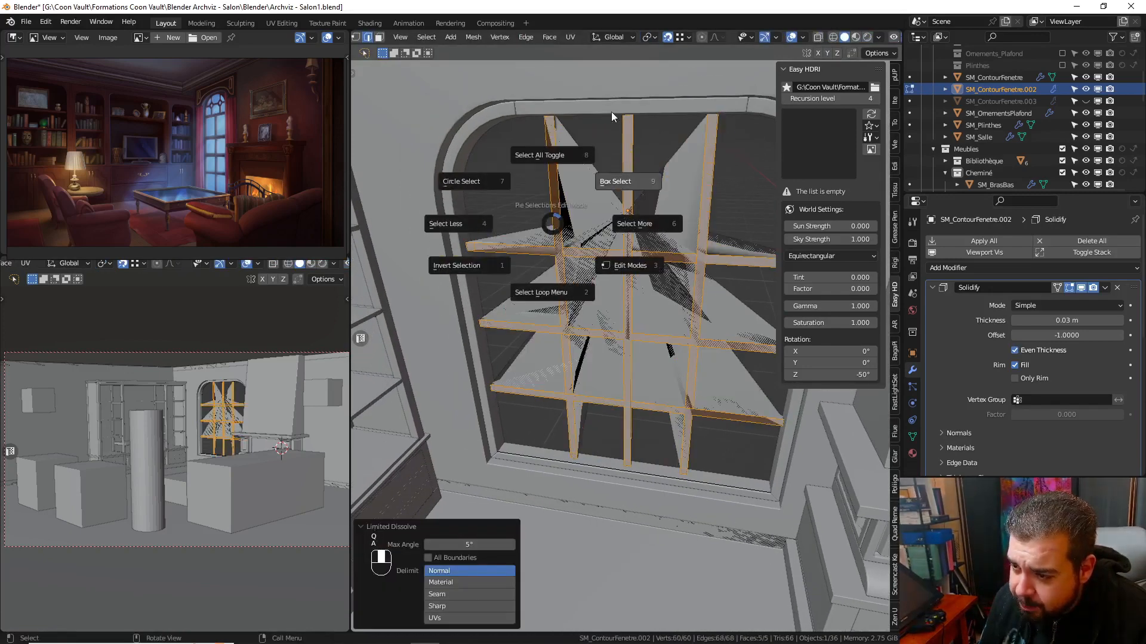
pyautogui.click(615, 111)
pyautogui.hotkey('ctrl', 'z')
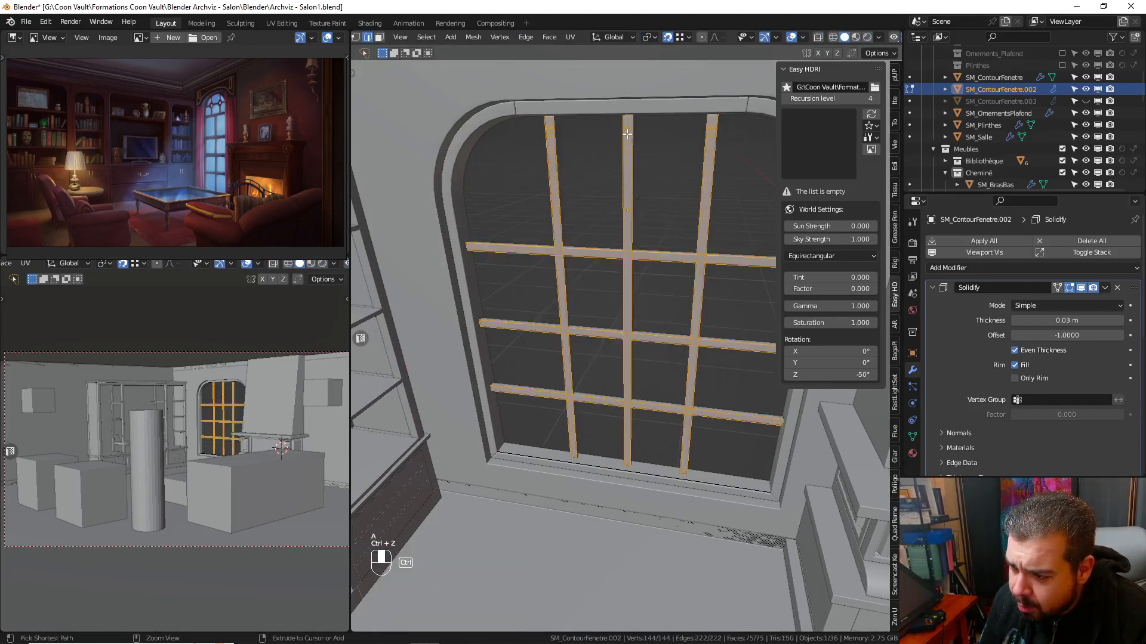
# - Clean up the whole window-bar mesh with Degenerate Dissolve, Merge by Distance and Delete Loose
pyautogui.moveTo(600, 166); pyautogui.dragTo(625, 155, button='middle')
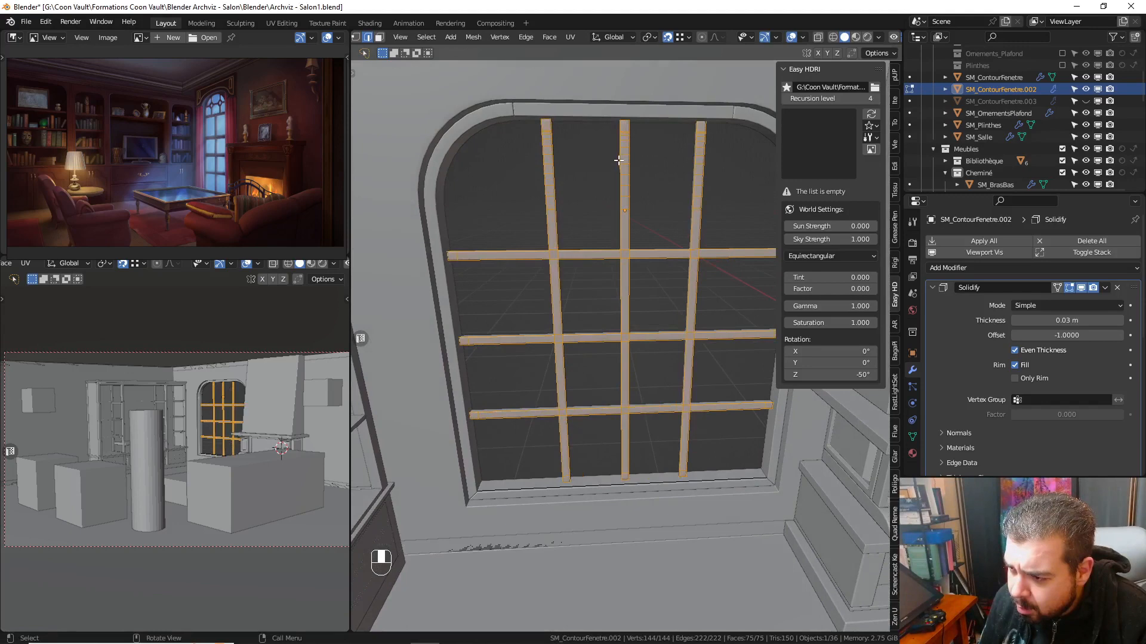
pyautogui.press('q')
pyautogui.click(599, 127)
pyautogui.press('q')
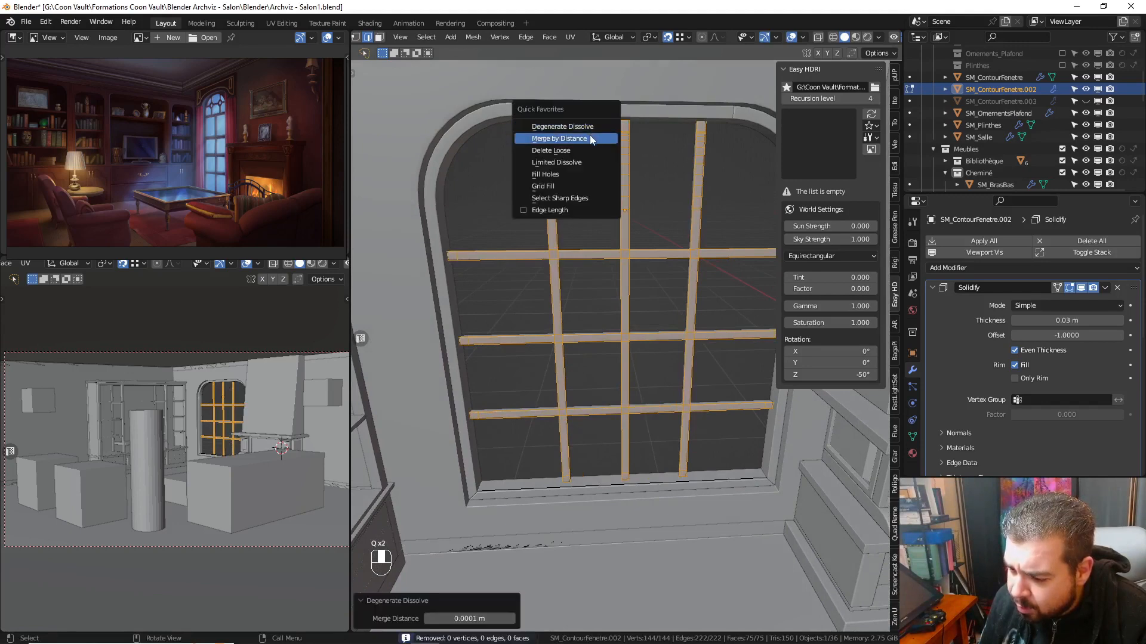
pyautogui.click(590, 137)
pyautogui.press('q')
pyautogui.click(586, 147)
# - Try another Limited Dissolve with a 5° maximum angle on all of the window bars' geometry
pyautogui.press('a')
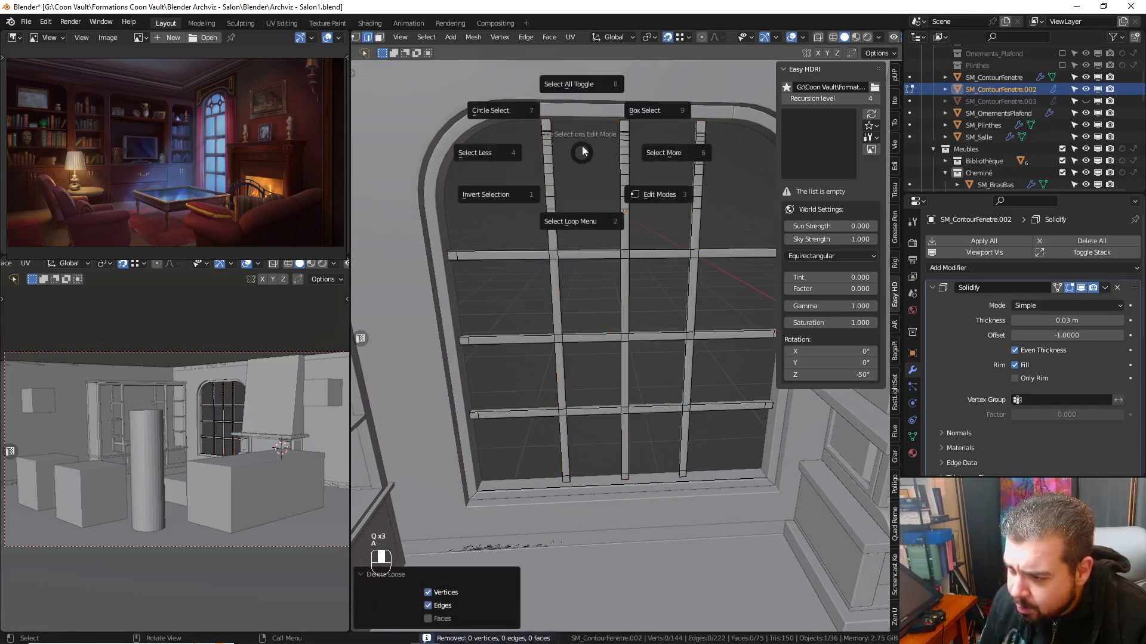
pyautogui.click(582, 122)
pyautogui.press('q')
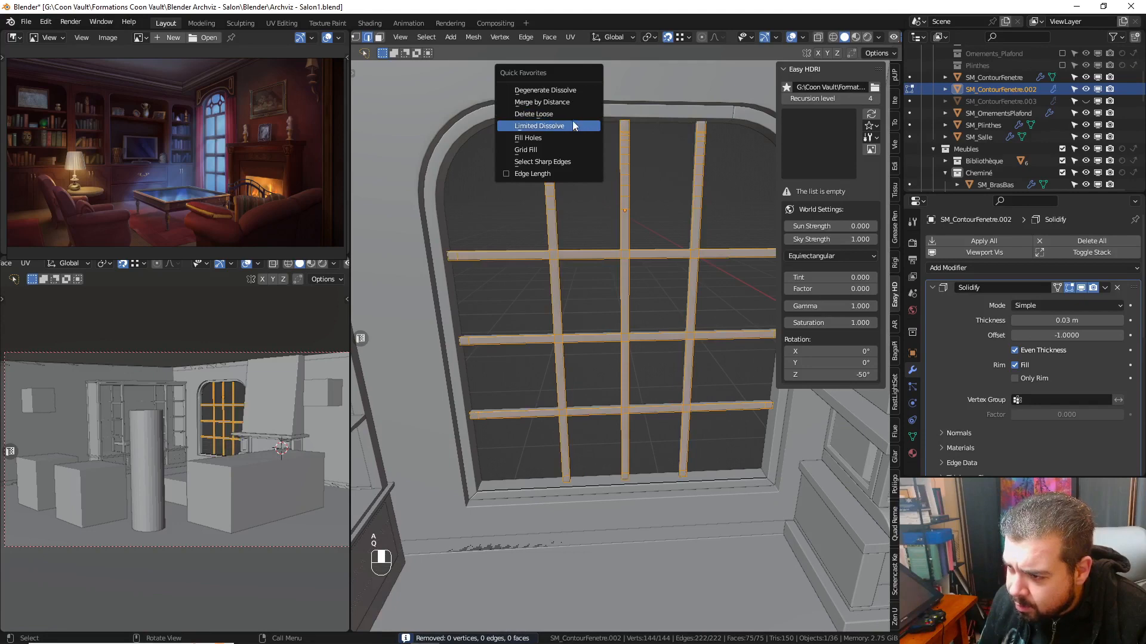
pyautogui.click(572, 124)
# - Disable Even Thickness on the bars' Solidify modifier and turn off the modifier's viewport display
pyautogui.scroll(-3, 1059, 339)
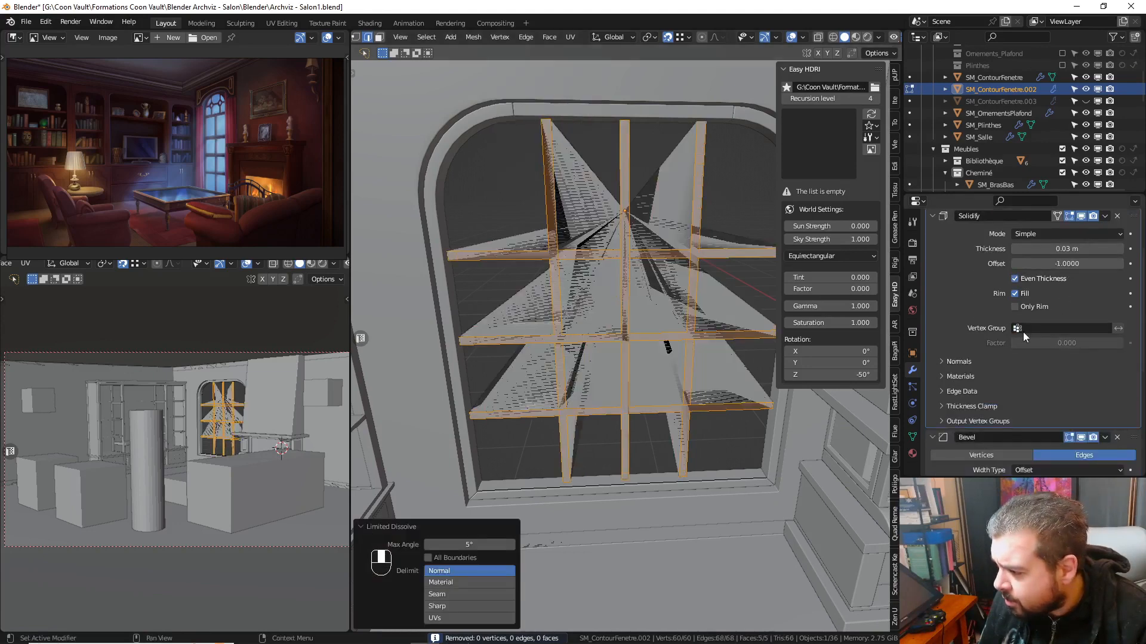
pyautogui.scroll(-6, 1023, 331)
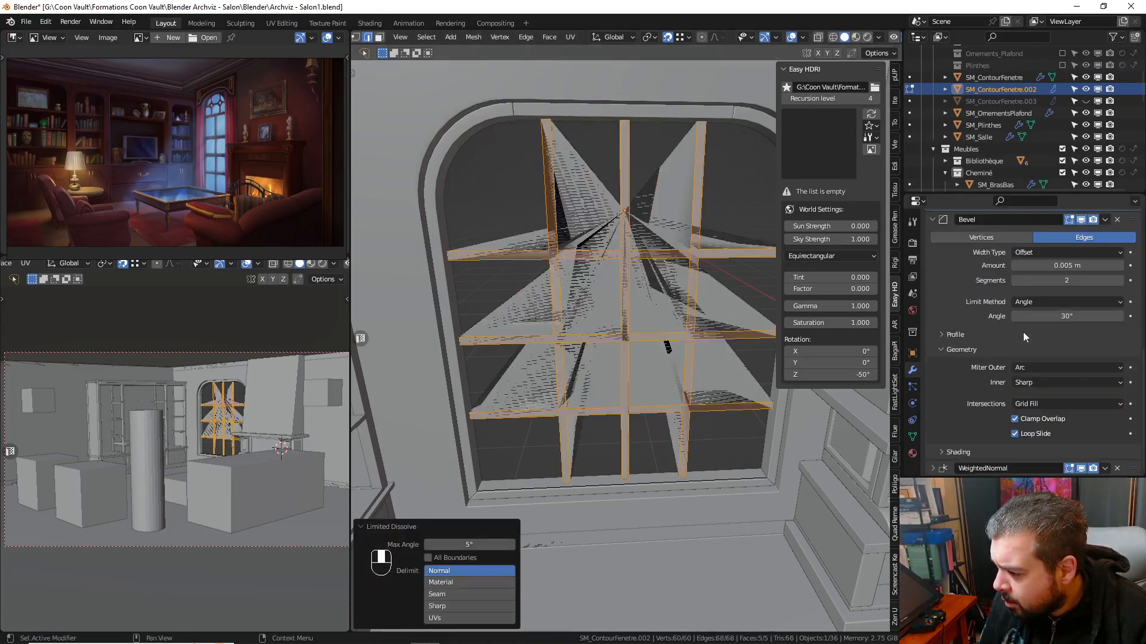
pyautogui.scroll(10, 1022, 332)
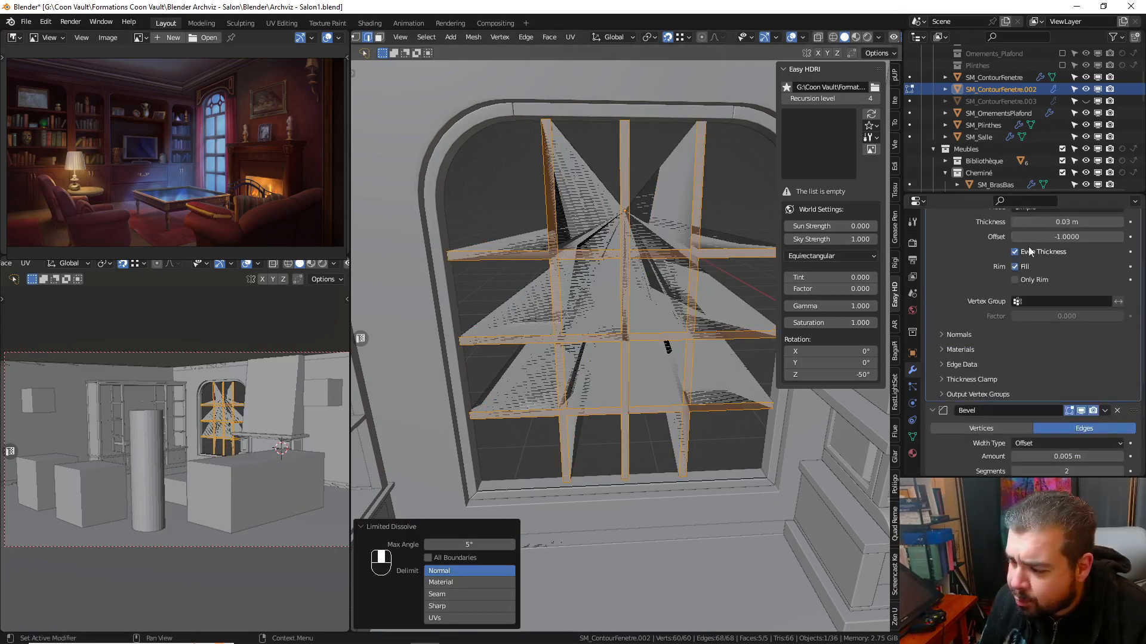
pyautogui.scroll(1, 1060, 294)
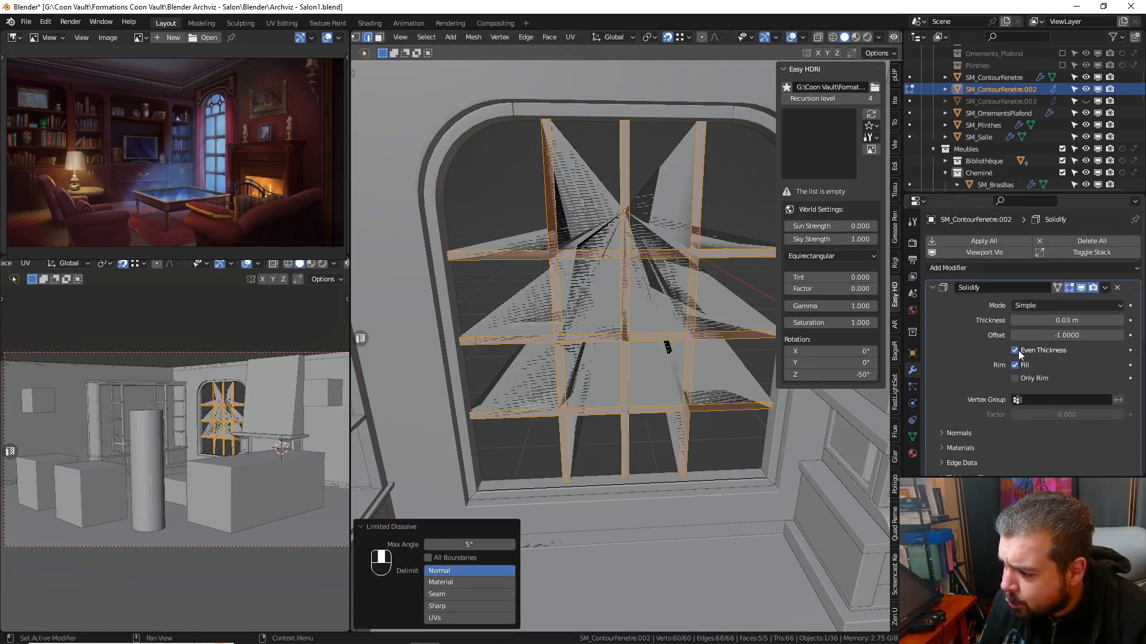
pyautogui.click(1016, 351)
pyautogui.click(1081, 287)
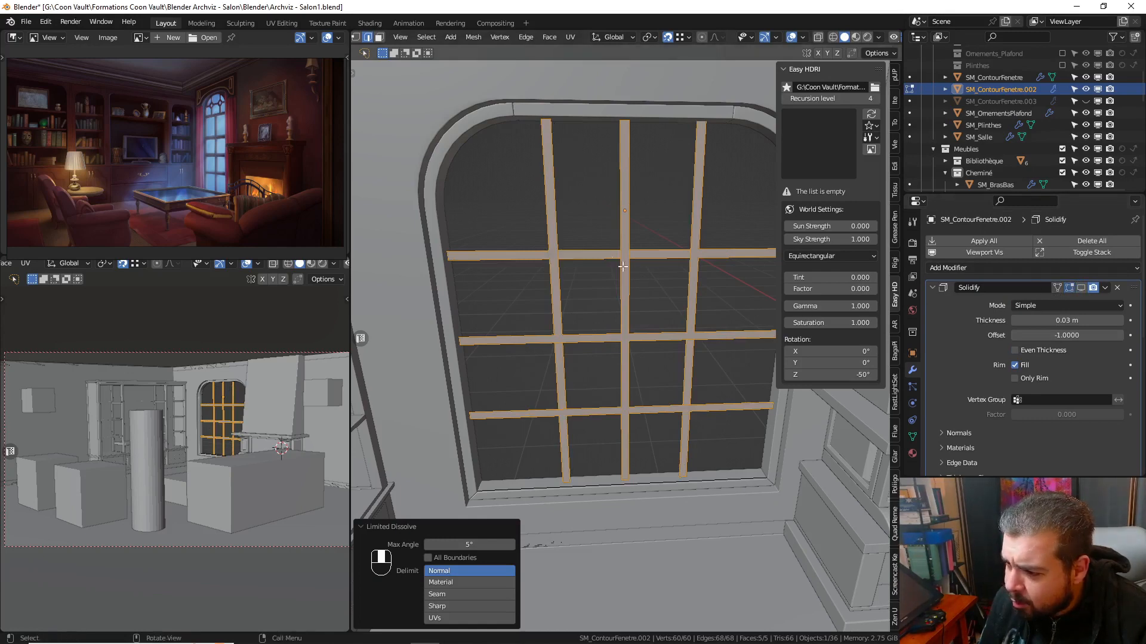
# - Check a dissolved bar in face selection mode and undo back to before the Limited Dissolve
pyautogui.click(379, 37)
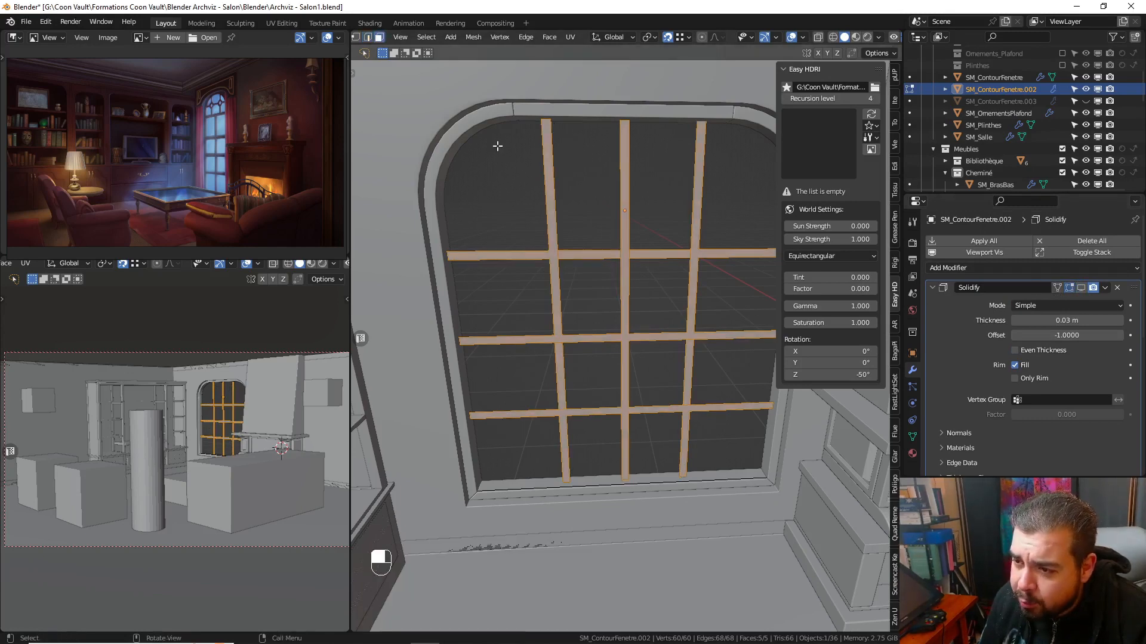
pyautogui.click(544, 149)
pyautogui.moveTo(569, 225); pyautogui.dragTo(569, 261, button='middle')
pyautogui.press('a')
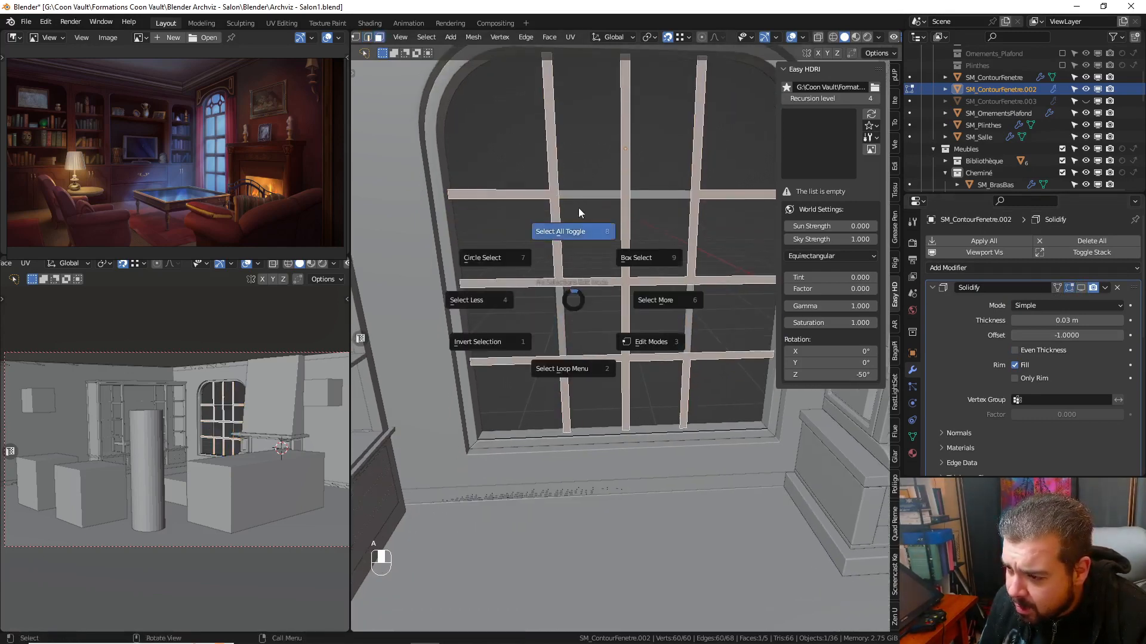
pyautogui.click(580, 211)
pyautogui.hotkey('ctrl', 'z')
pyautogui.hotkey('ctrl', 'z')
pyautogui.hotkey('ctrl', 'z')
pyautogui.hotkey('ctrl', 'z')
pyautogui.hotkey('ctrl', 'z')
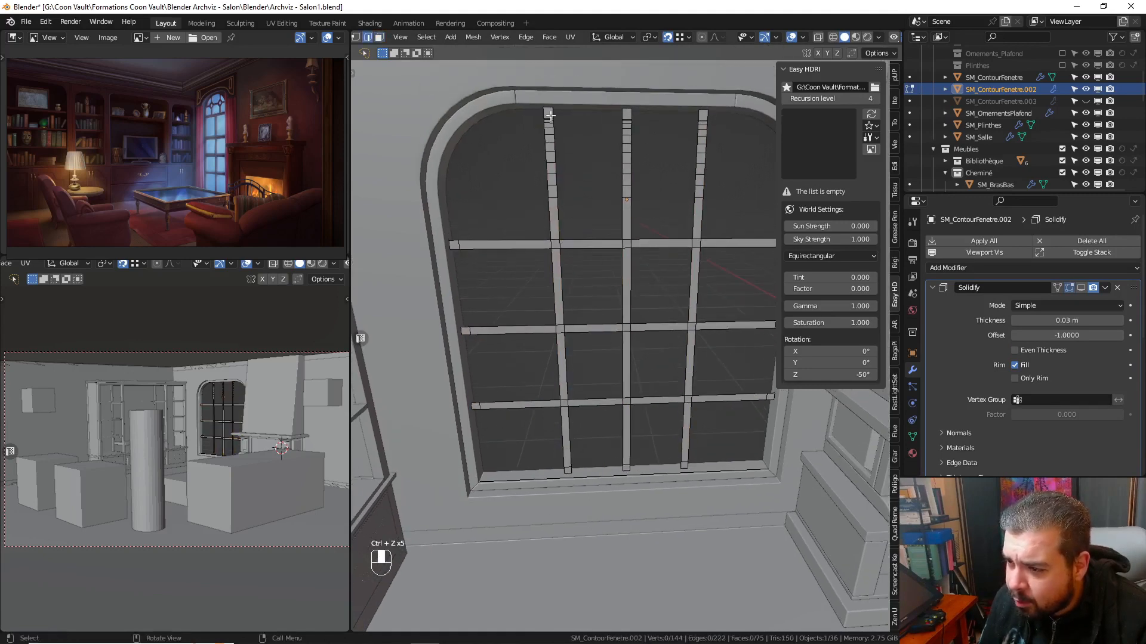
# - Select all faces of the three vertical bars and separate them into their own object
pyautogui.click(550, 115)
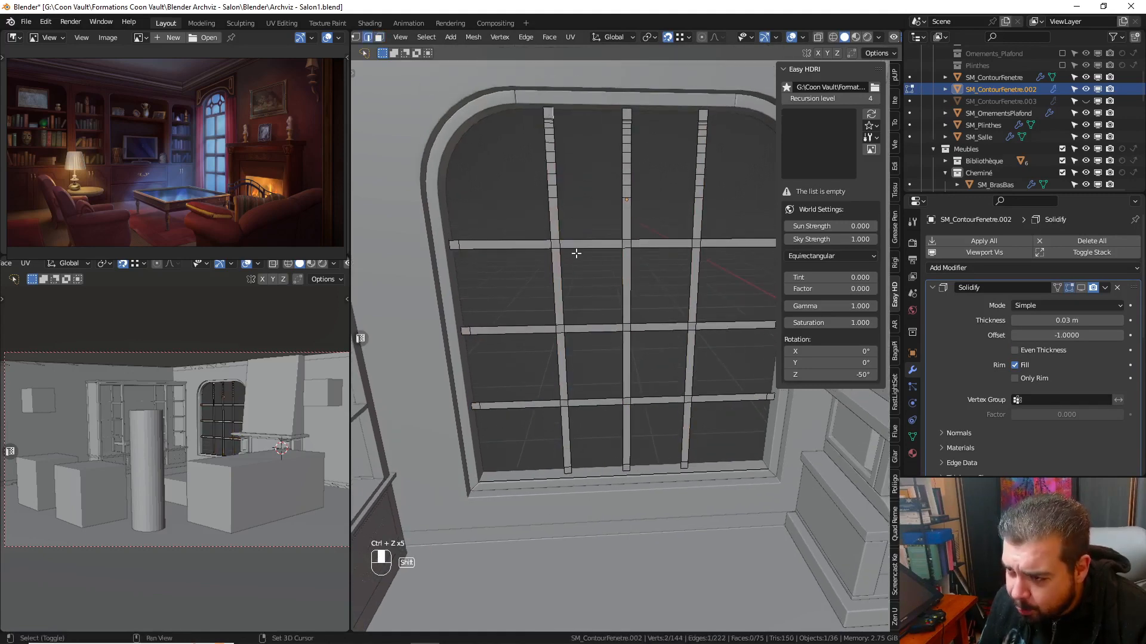
pyautogui.click(379, 37)
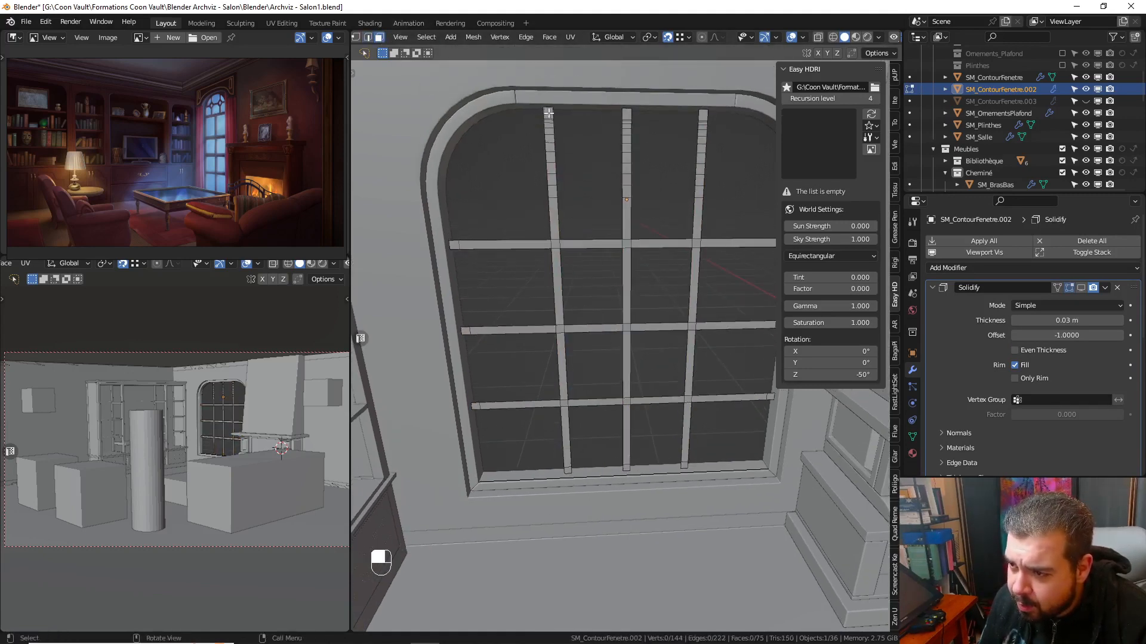
pyautogui.click(548, 113)
pyautogui.keyDown('shift'); pyautogui.scroll(-7, 603, 177); pyautogui.keyUp('shift')
pyautogui.keyDown('ctrl'); pyautogui.click(569, 383); pyautogui.keyUp('ctrl')
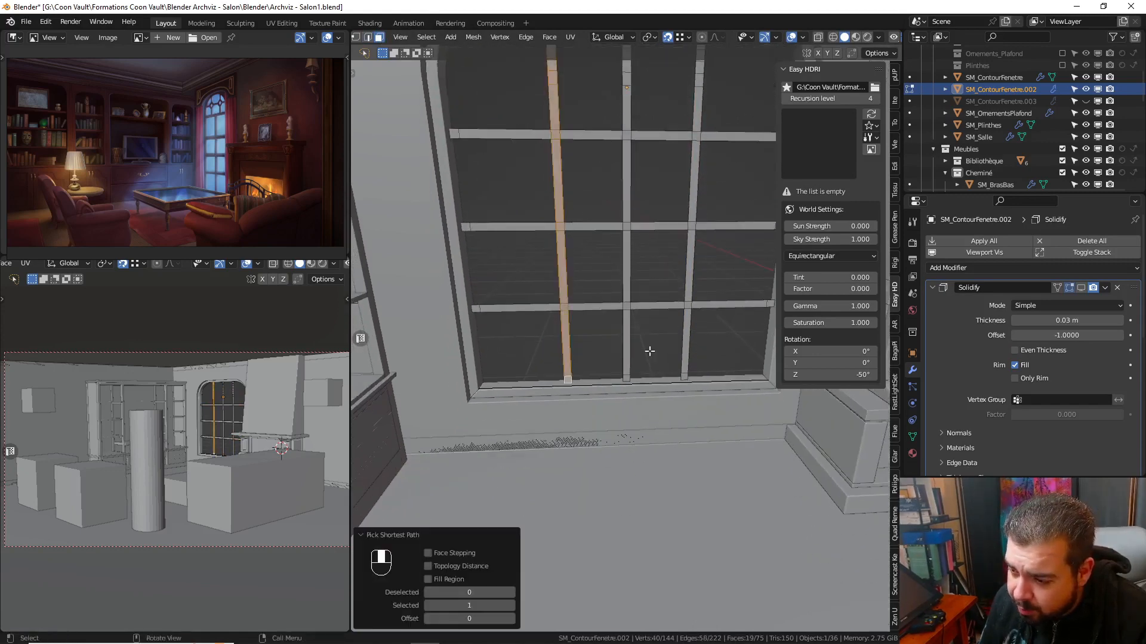
pyautogui.keyDown('shift'); pyautogui.moveTo(649, 350); pyautogui.dragTo(624, 361, button='middle'); pyautogui.keyUp('shift')
pyautogui.keyDown('shift'); pyautogui.click(606, 383); pyautogui.keyUp('shift')
pyautogui.keyDown('shift'); pyautogui.scroll(3, 609, 149); pyautogui.keyUp('shift')
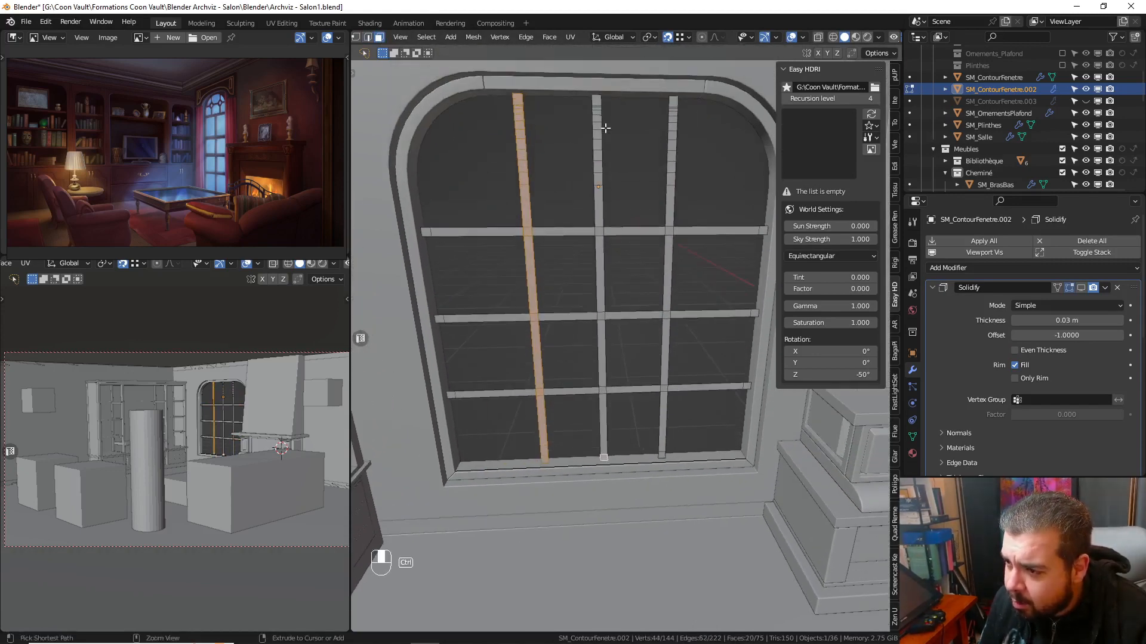
pyautogui.keyDown('ctrl'); pyautogui.click(597, 101); pyautogui.keyUp('ctrl')
pyautogui.keyDown('ctrl'); pyautogui.scroll(-2, 659, 120); pyautogui.keyUp('ctrl')
pyautogui.keyDown('ctrl'); pyautogui.click(655, 102); pyautogui.keyUp('ctrl')
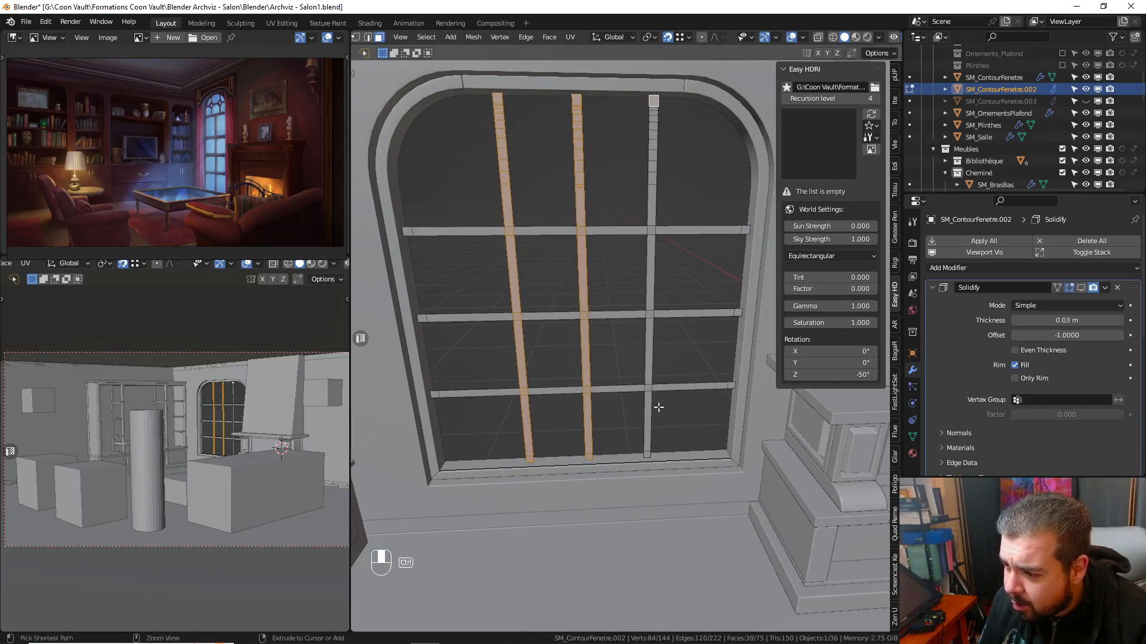
pyautogui.keyDown('ctrl'); pyautogui.click(650, 449); pyautogui.keyUp('ctrl')
pyautogui.press('p')
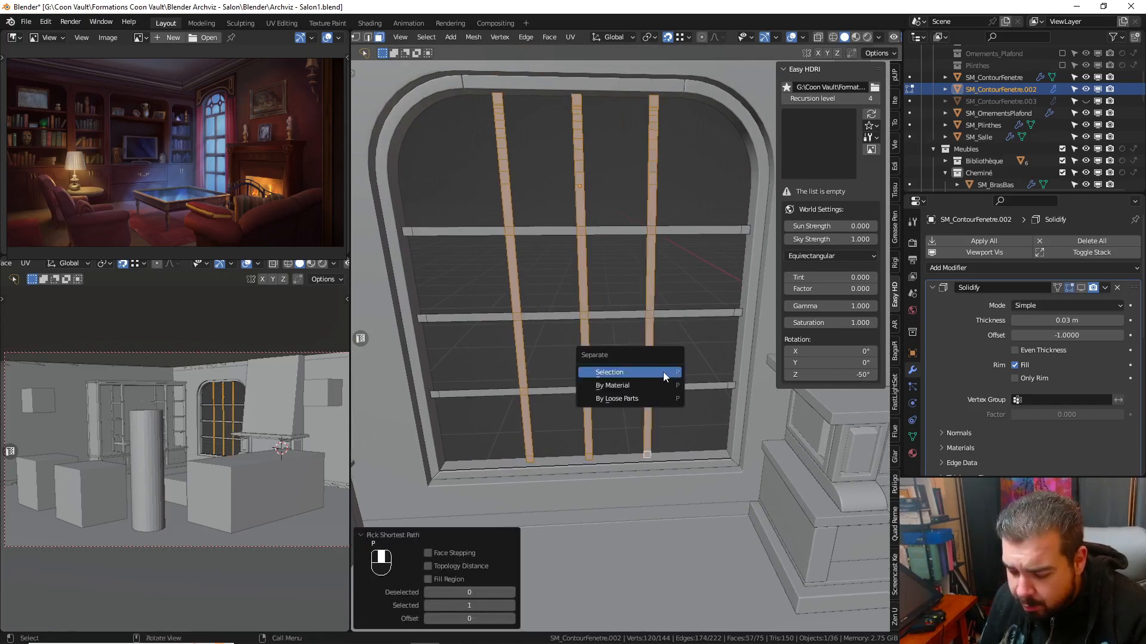
pyautogui.click(664, 372)
pyautogui.press('Tab')
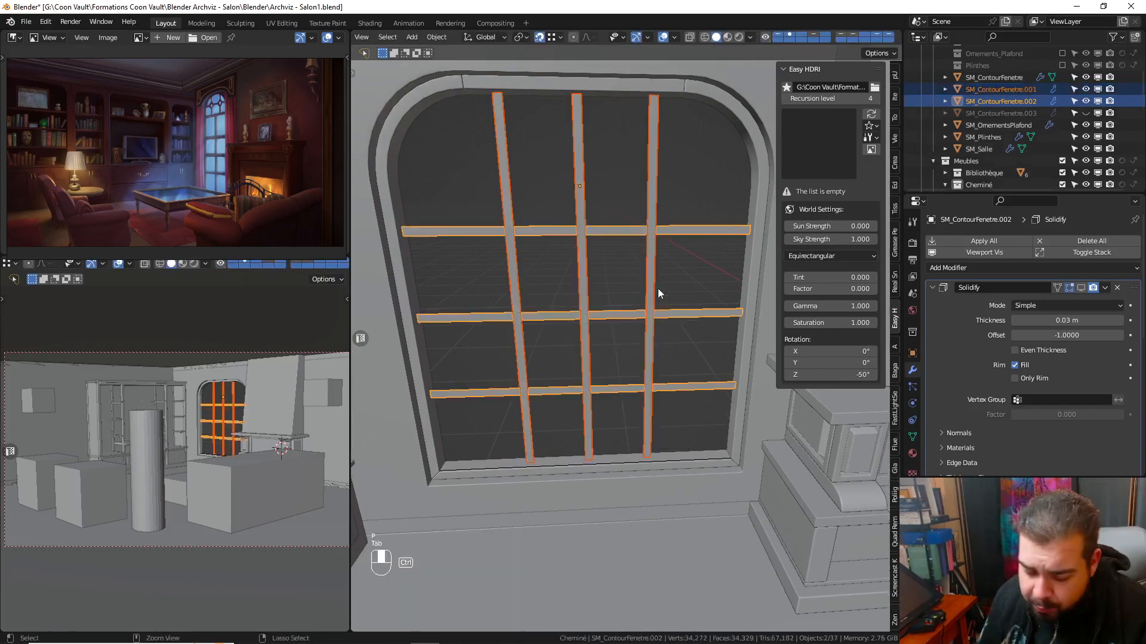
# - Join the vertical and horizontal bars back into one object and run Limited Dissolve on its whole mesh
pyautogui.hotkey('ctrl', 'j')
pyautogui.press('Tab')
pyautogui.press('a')
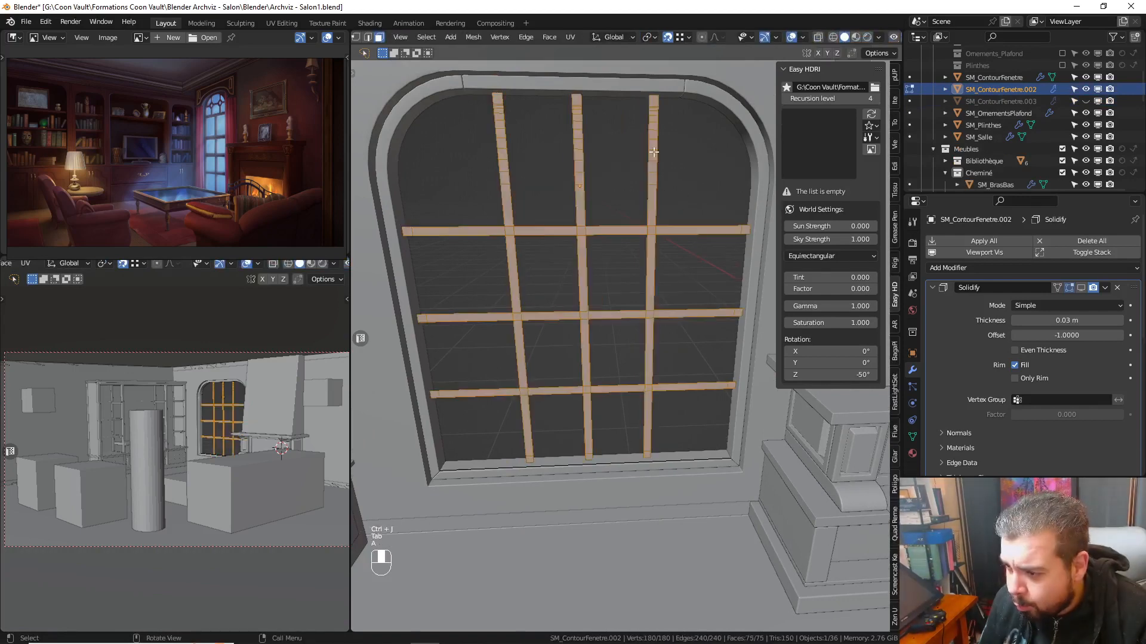
pyautogui.press('q')
pyautogui.click(653, 151)
pyautogui.press('Tab')
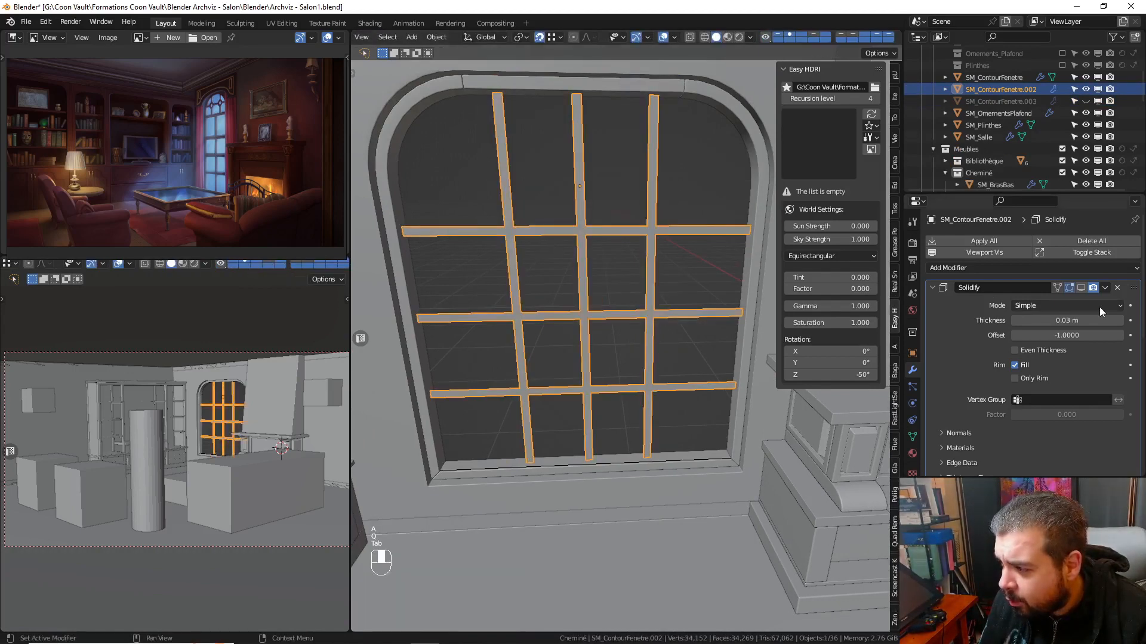
# - Show the bars' Solidify modifier in the viewport again and set their Bevel amount to 0.03/8 m
pyautogui.moveTo(513, 183)
pyautogui.mouseDown(button='middle')
pyautogui.moveTo(464, 202)
pyautogui.moveTo(501, 197)
pyautogui.mouseUp(button='middle')
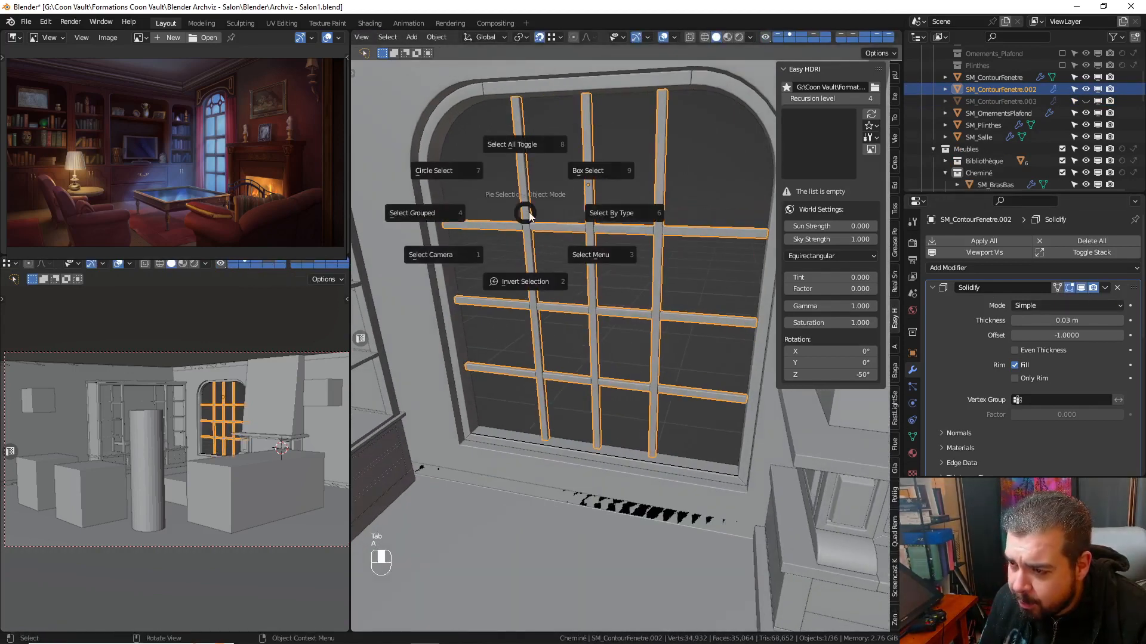
pyautogui.press('a')
pyautogui.press('a')
pyautogui.click(586, 199)
pyautogui.scroll(-5, 1102, 381)
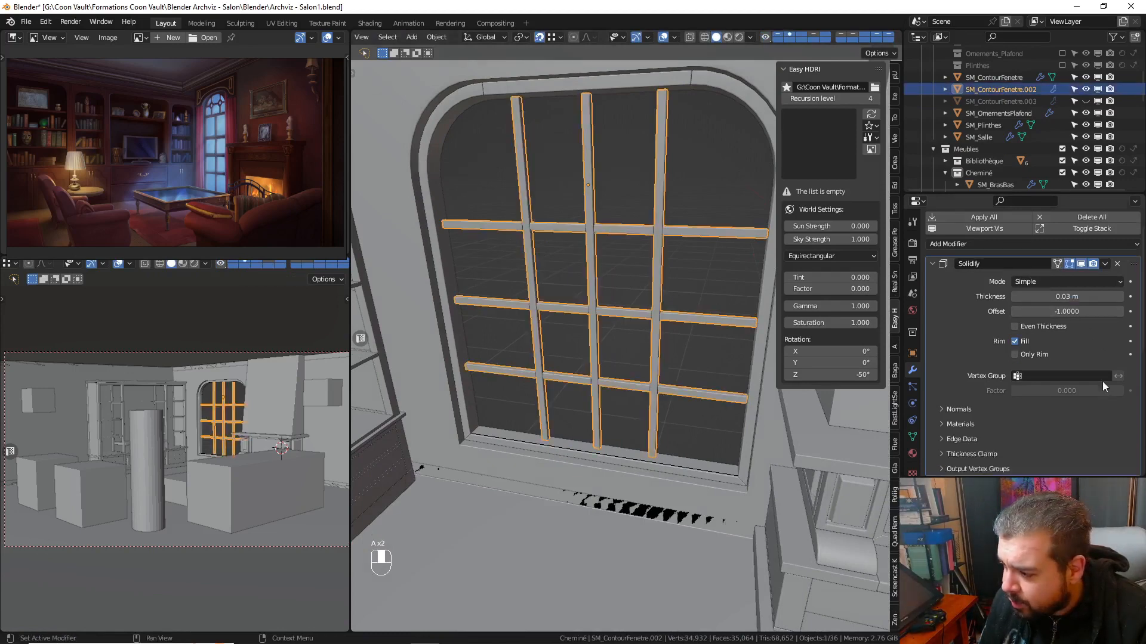
pyautogui.click(1072, 435)
pyautogui.write('0.03/8')
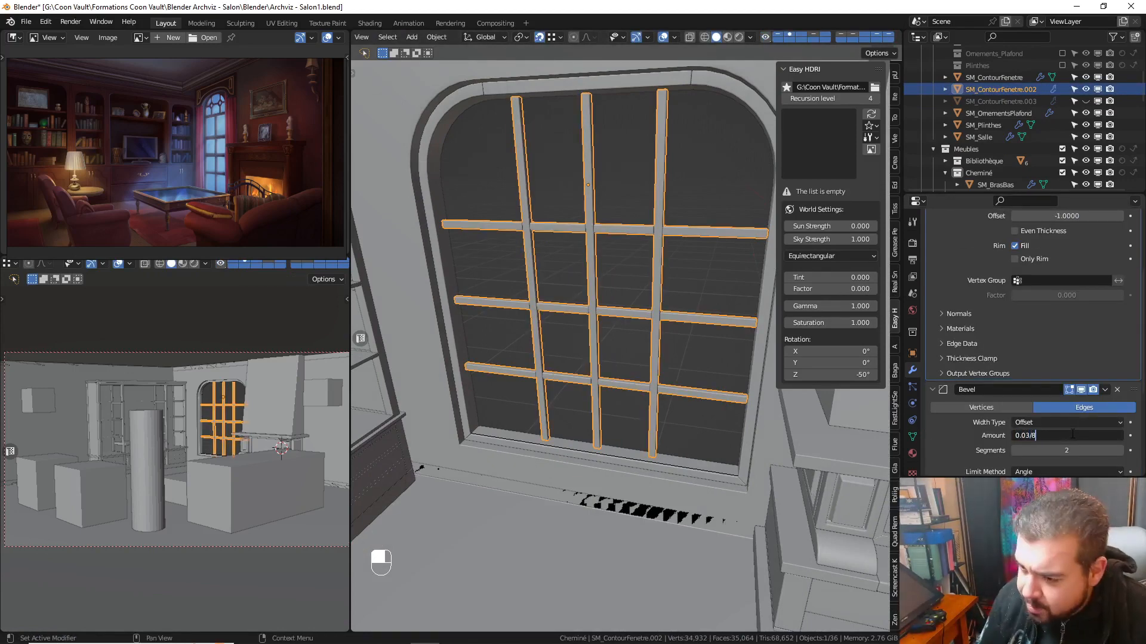
pyautogui.press('Return')
# - Apply the bars' rotation and scale and set their origin to geometry
pyautogui.press('q')
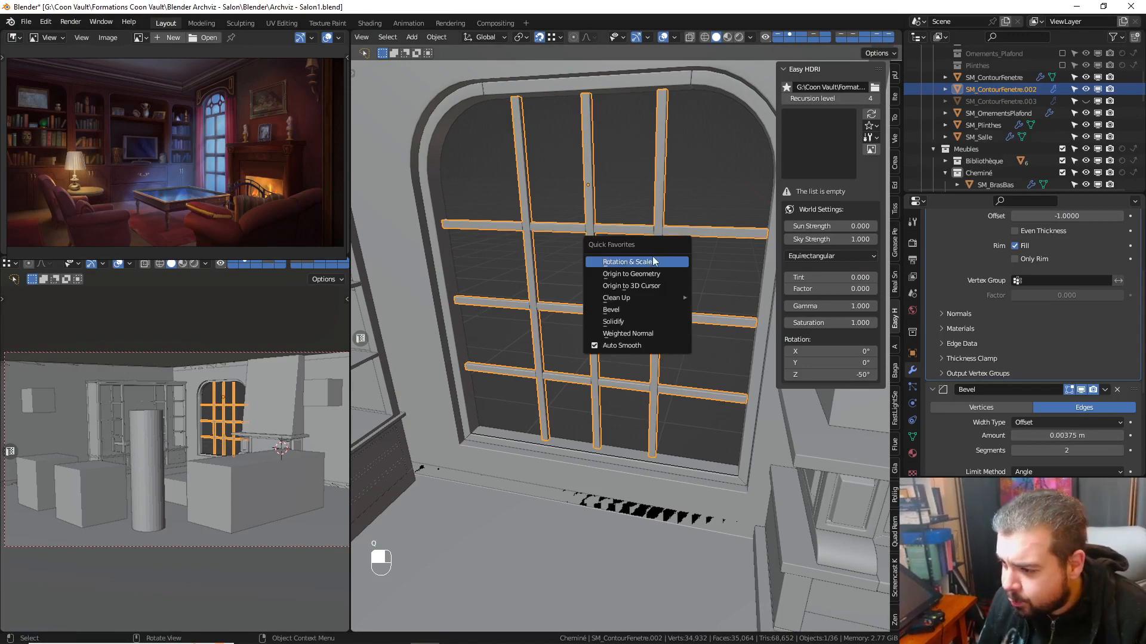
pyautogui.click(650, 261)
pyautogui.press('q')
pyautogui.click(639, 271)
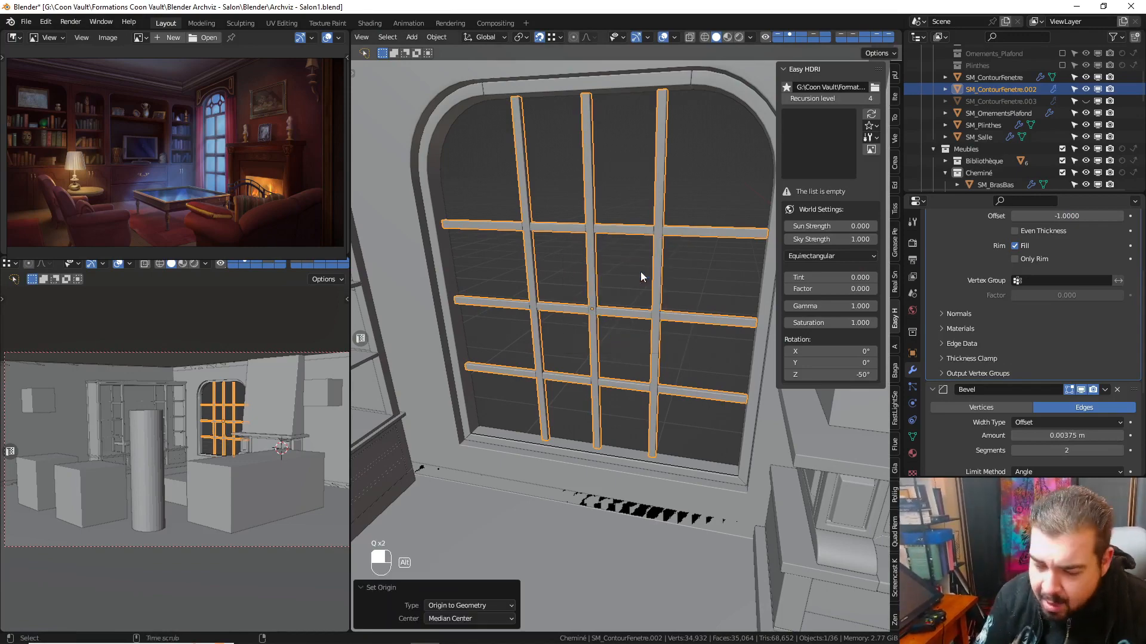
# - Unhide the window panes, move them 0.015 m along global X, and clear the selection
pyautogui.hotkey('alt', 'h')
pyautogui.click(640, 271)
pyautogui.moveTo(639, 271); pyautogui.dragTo(547, 256, button='middle')
pyautogui.write('gy')
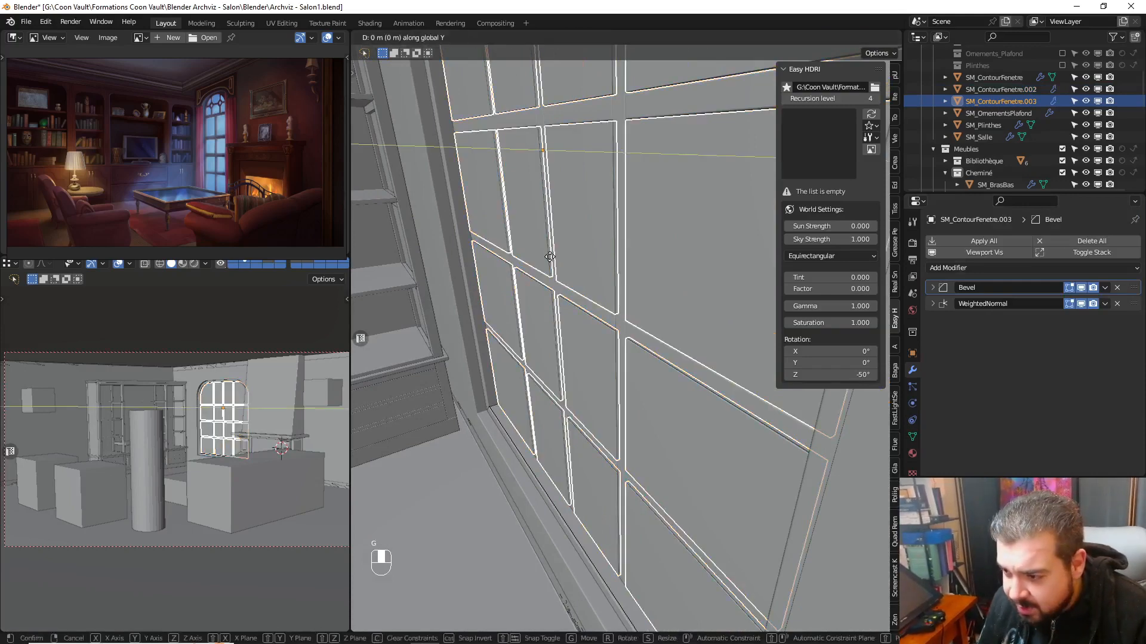
pyautogui.write('0.015')
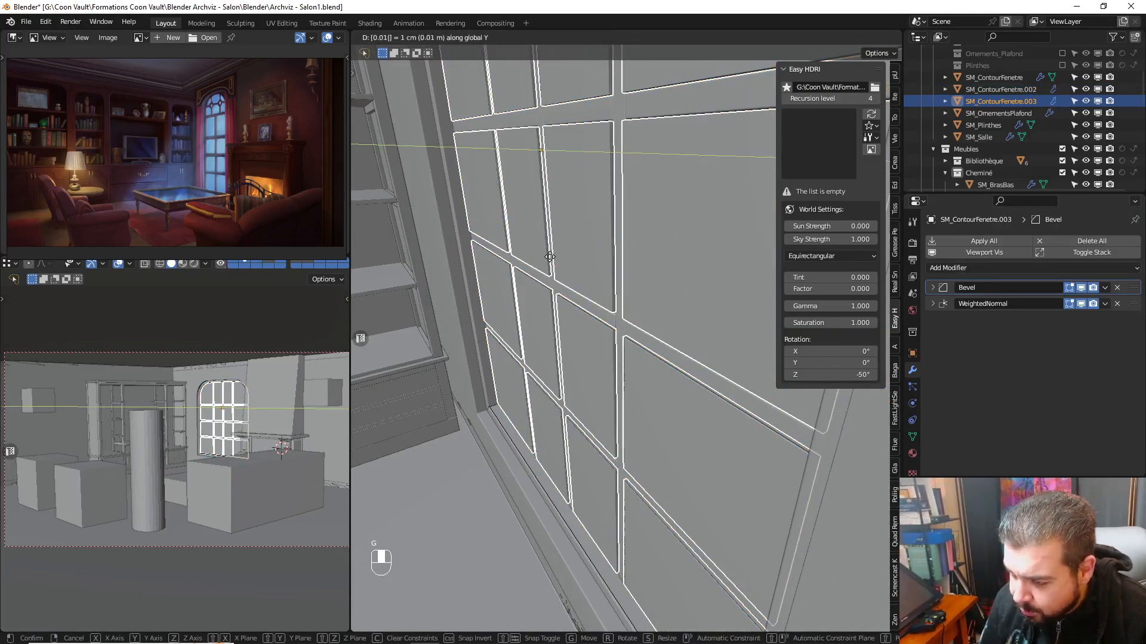
pyautogui.press('-')
pyautogui.press('x')
pyautogui.press('-')
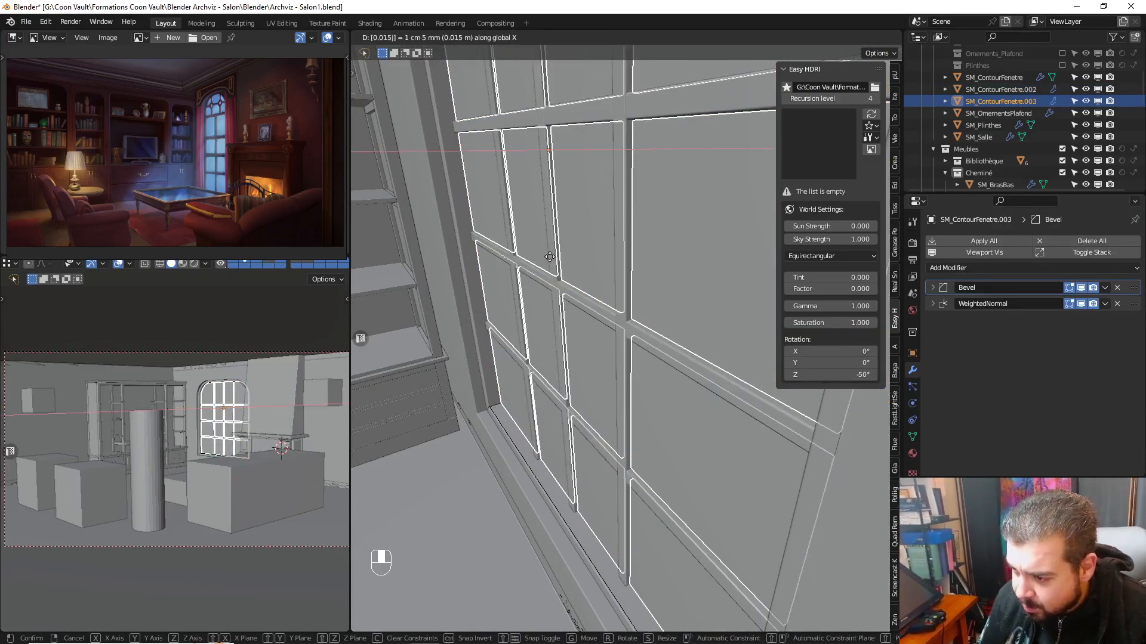
pyautogui.press('Return')
pyautogui.press('a')
pyautogui.click(550, 189)
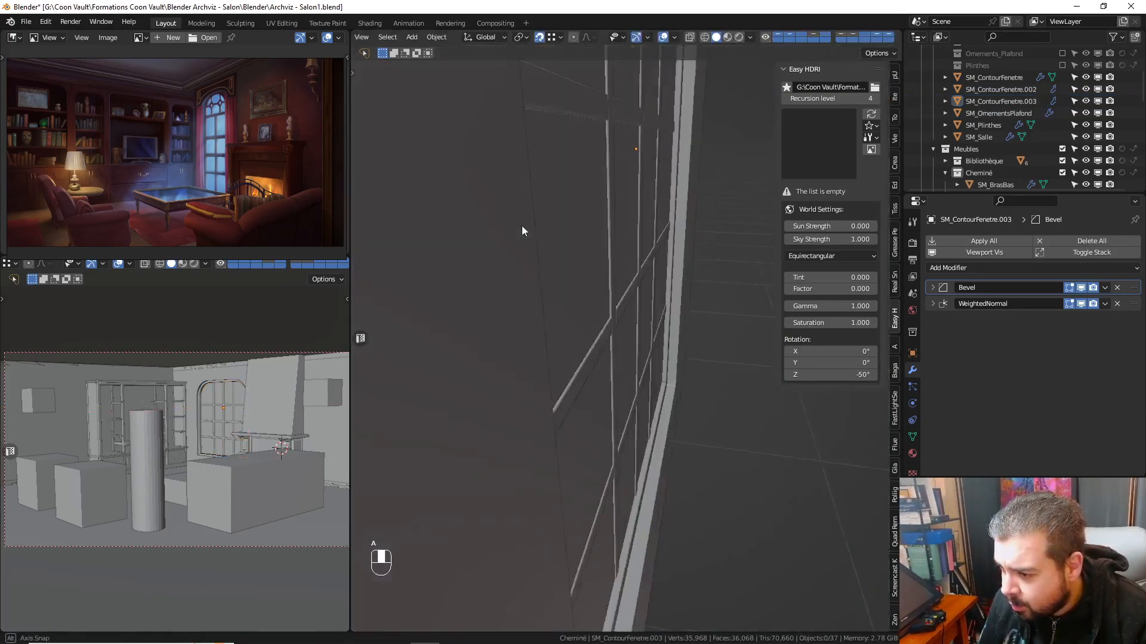
pyautogui.scroll(1, 504, 225)
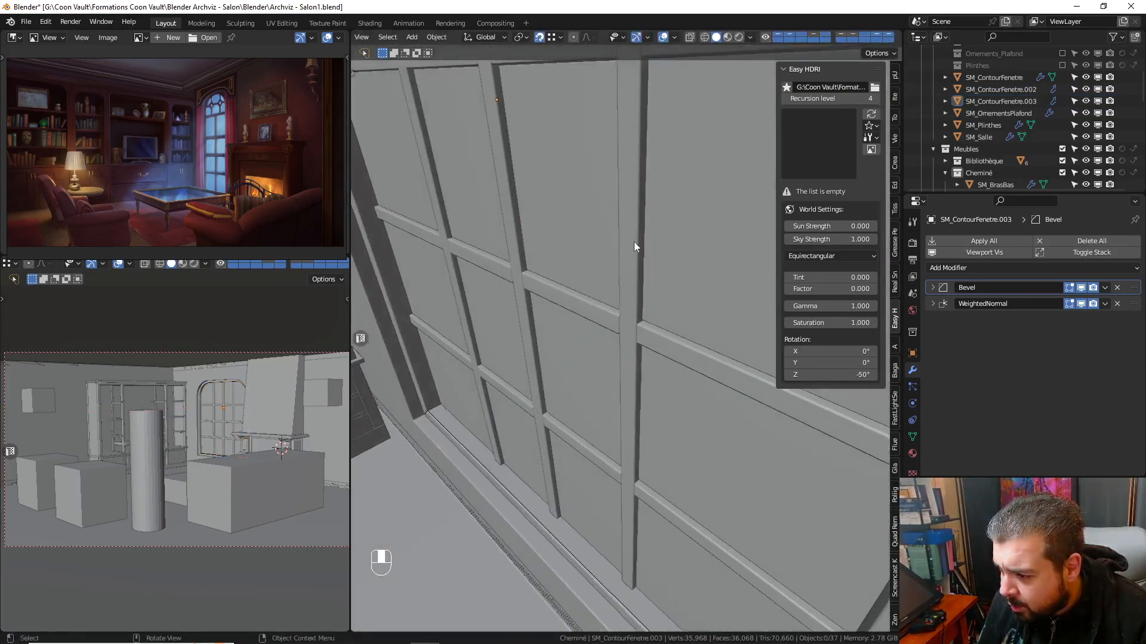